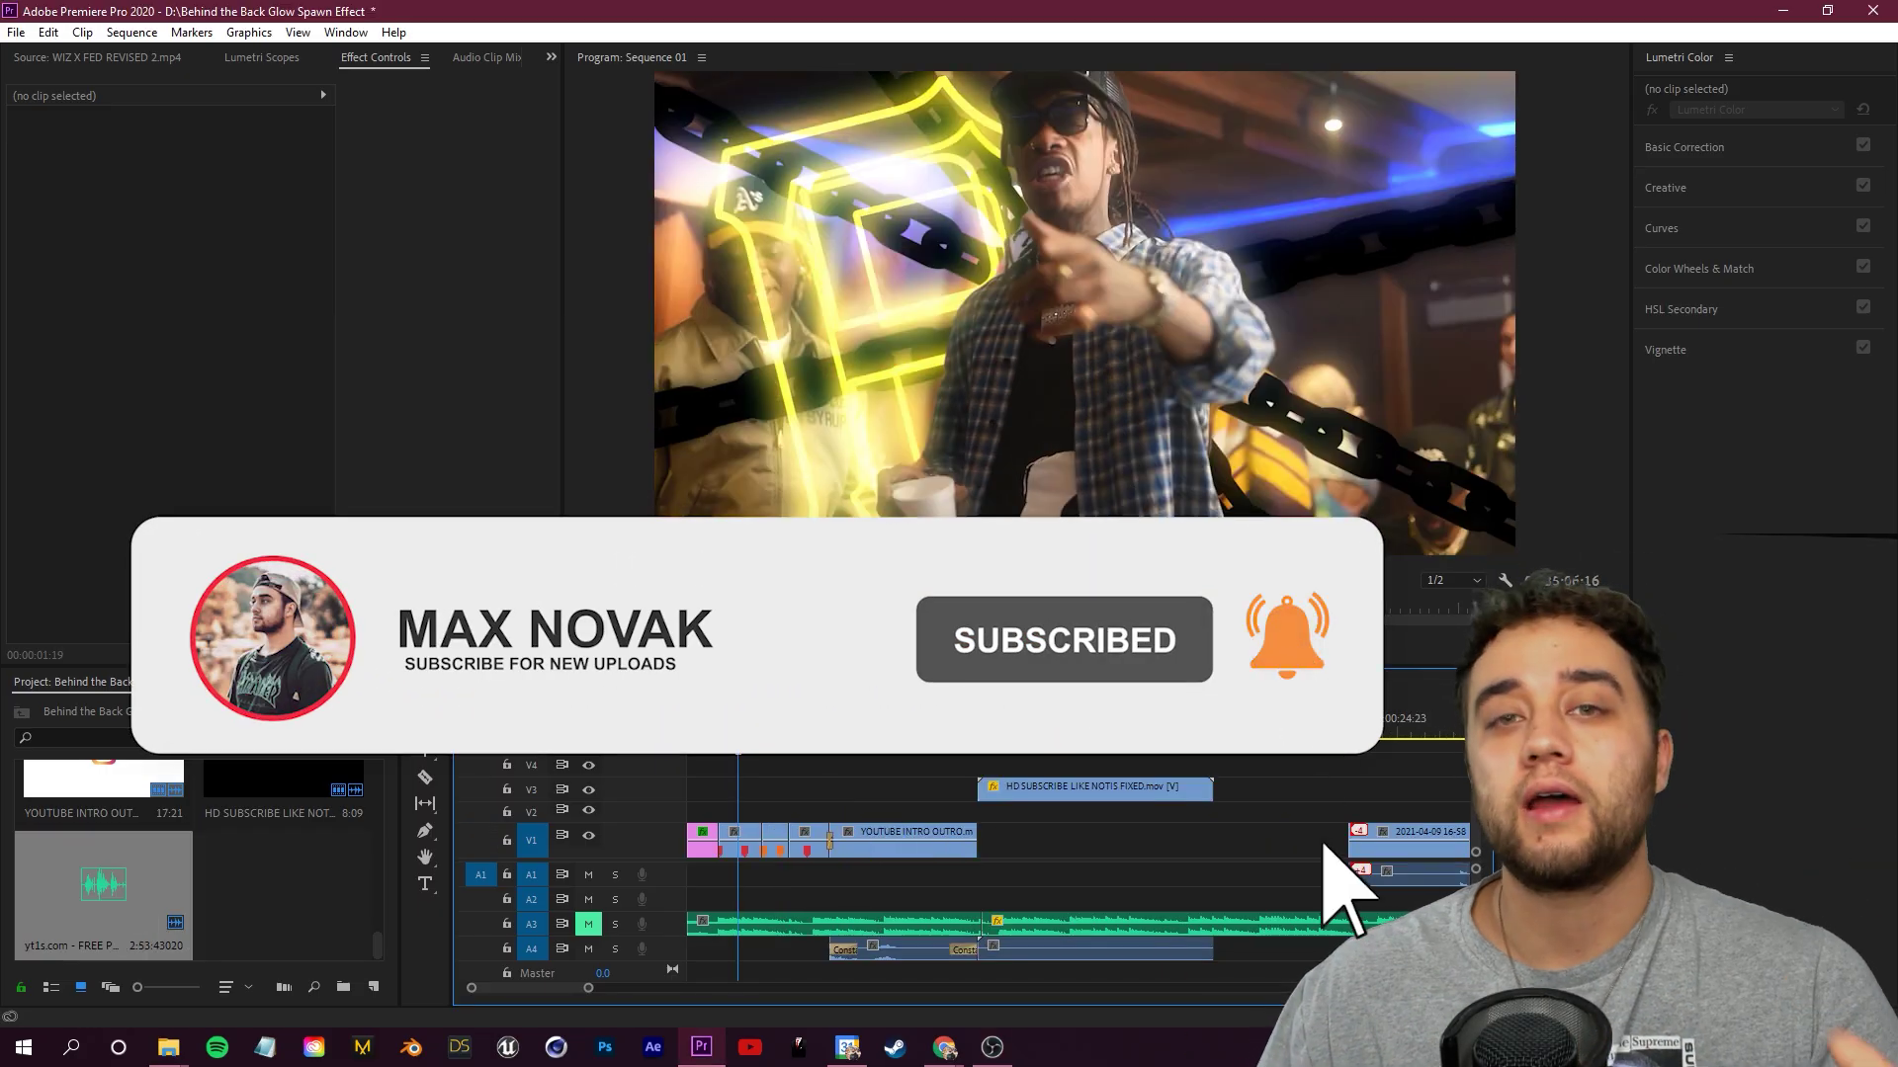
left_click_drag(725, 740, 769, 741)
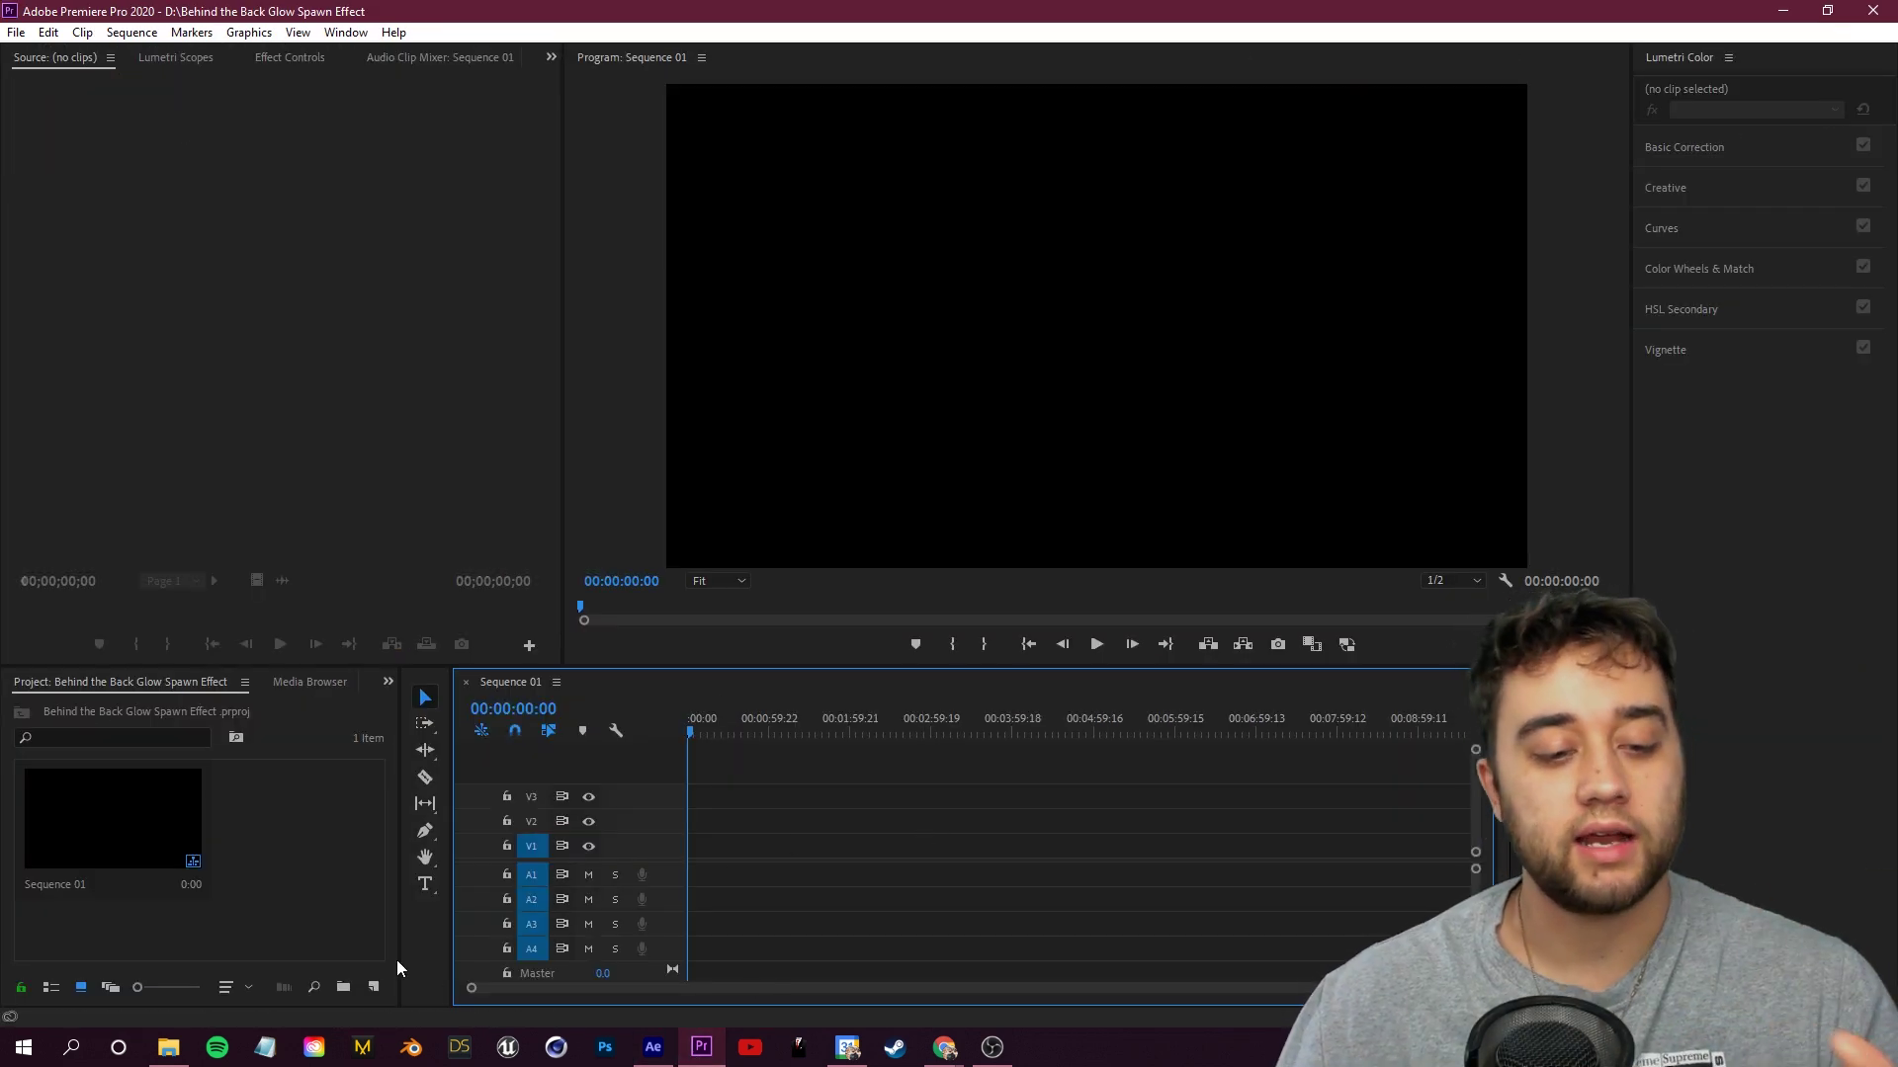
Create a Transparent Video item with the default settings and place it at the start of track V1
left_click(374, 994)
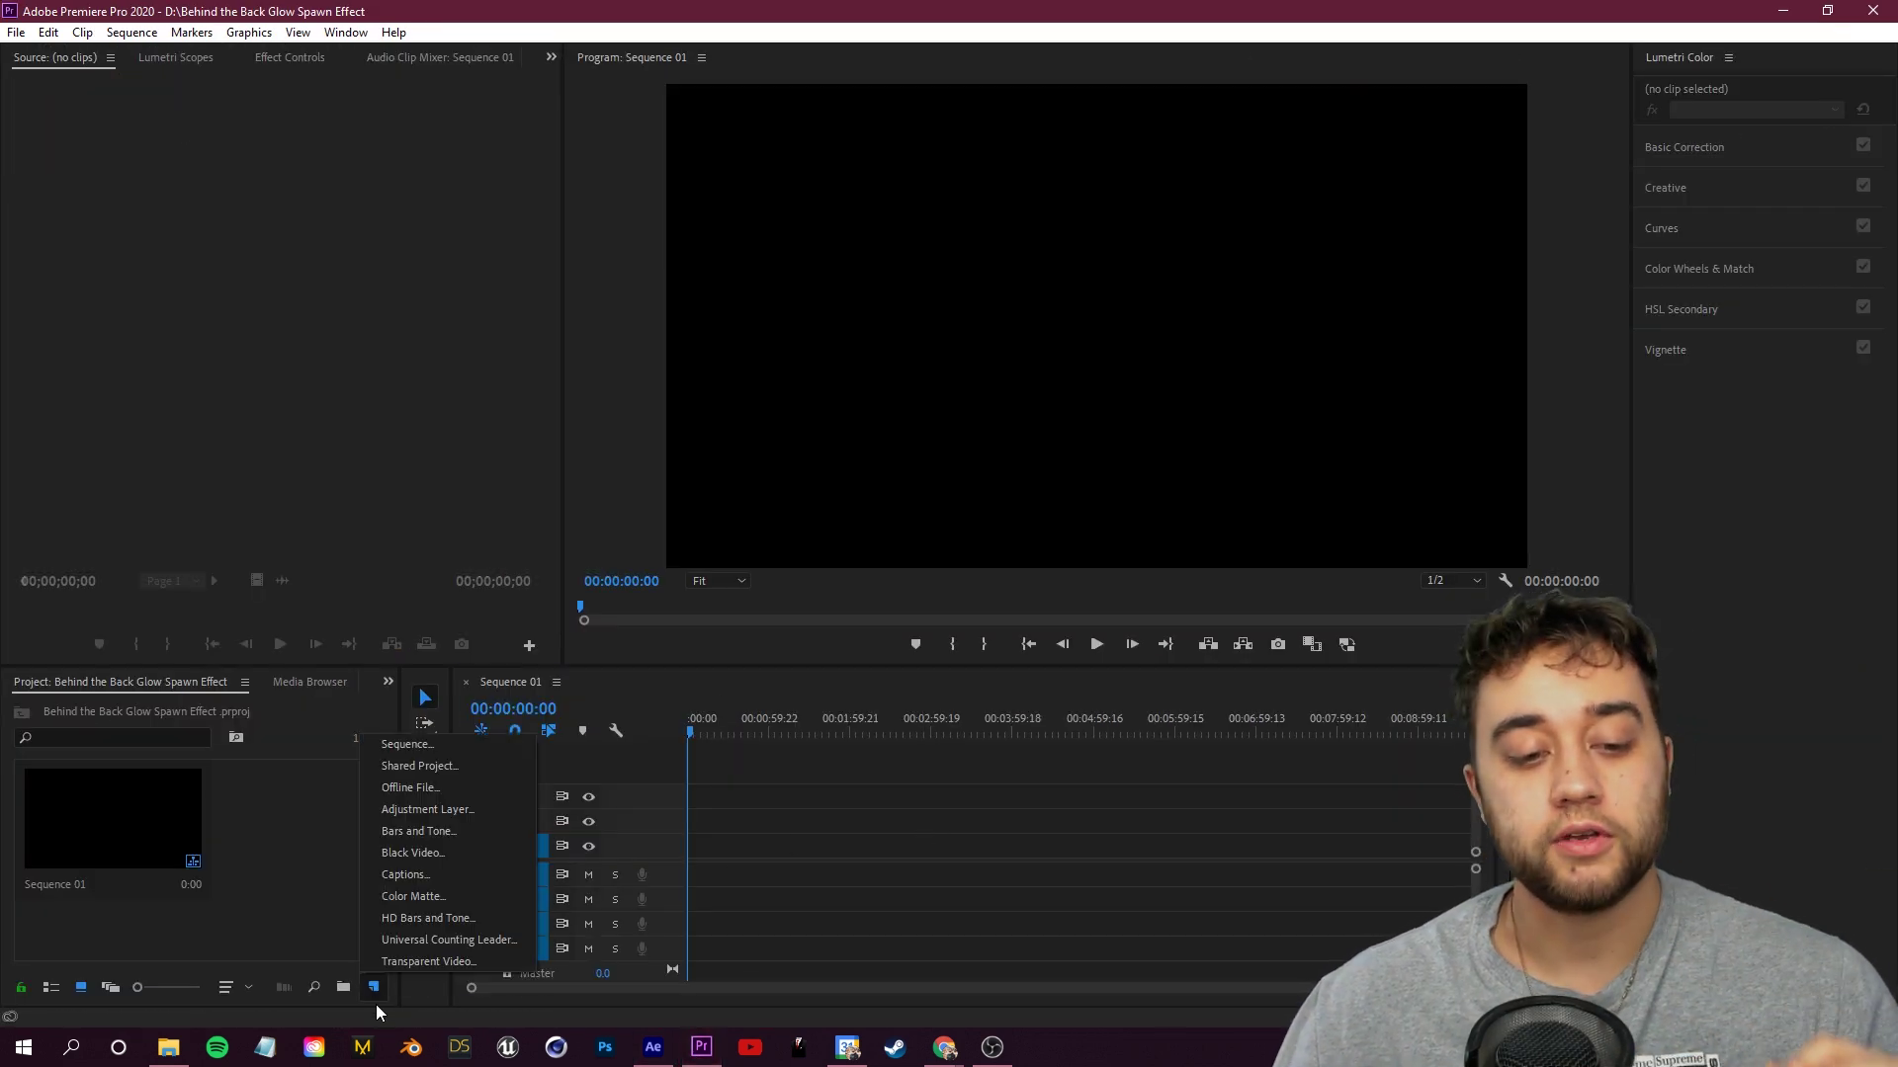
left_click(430, 962)
left_click(980, 593)
left_click_drag(292, 820, 751, 843)
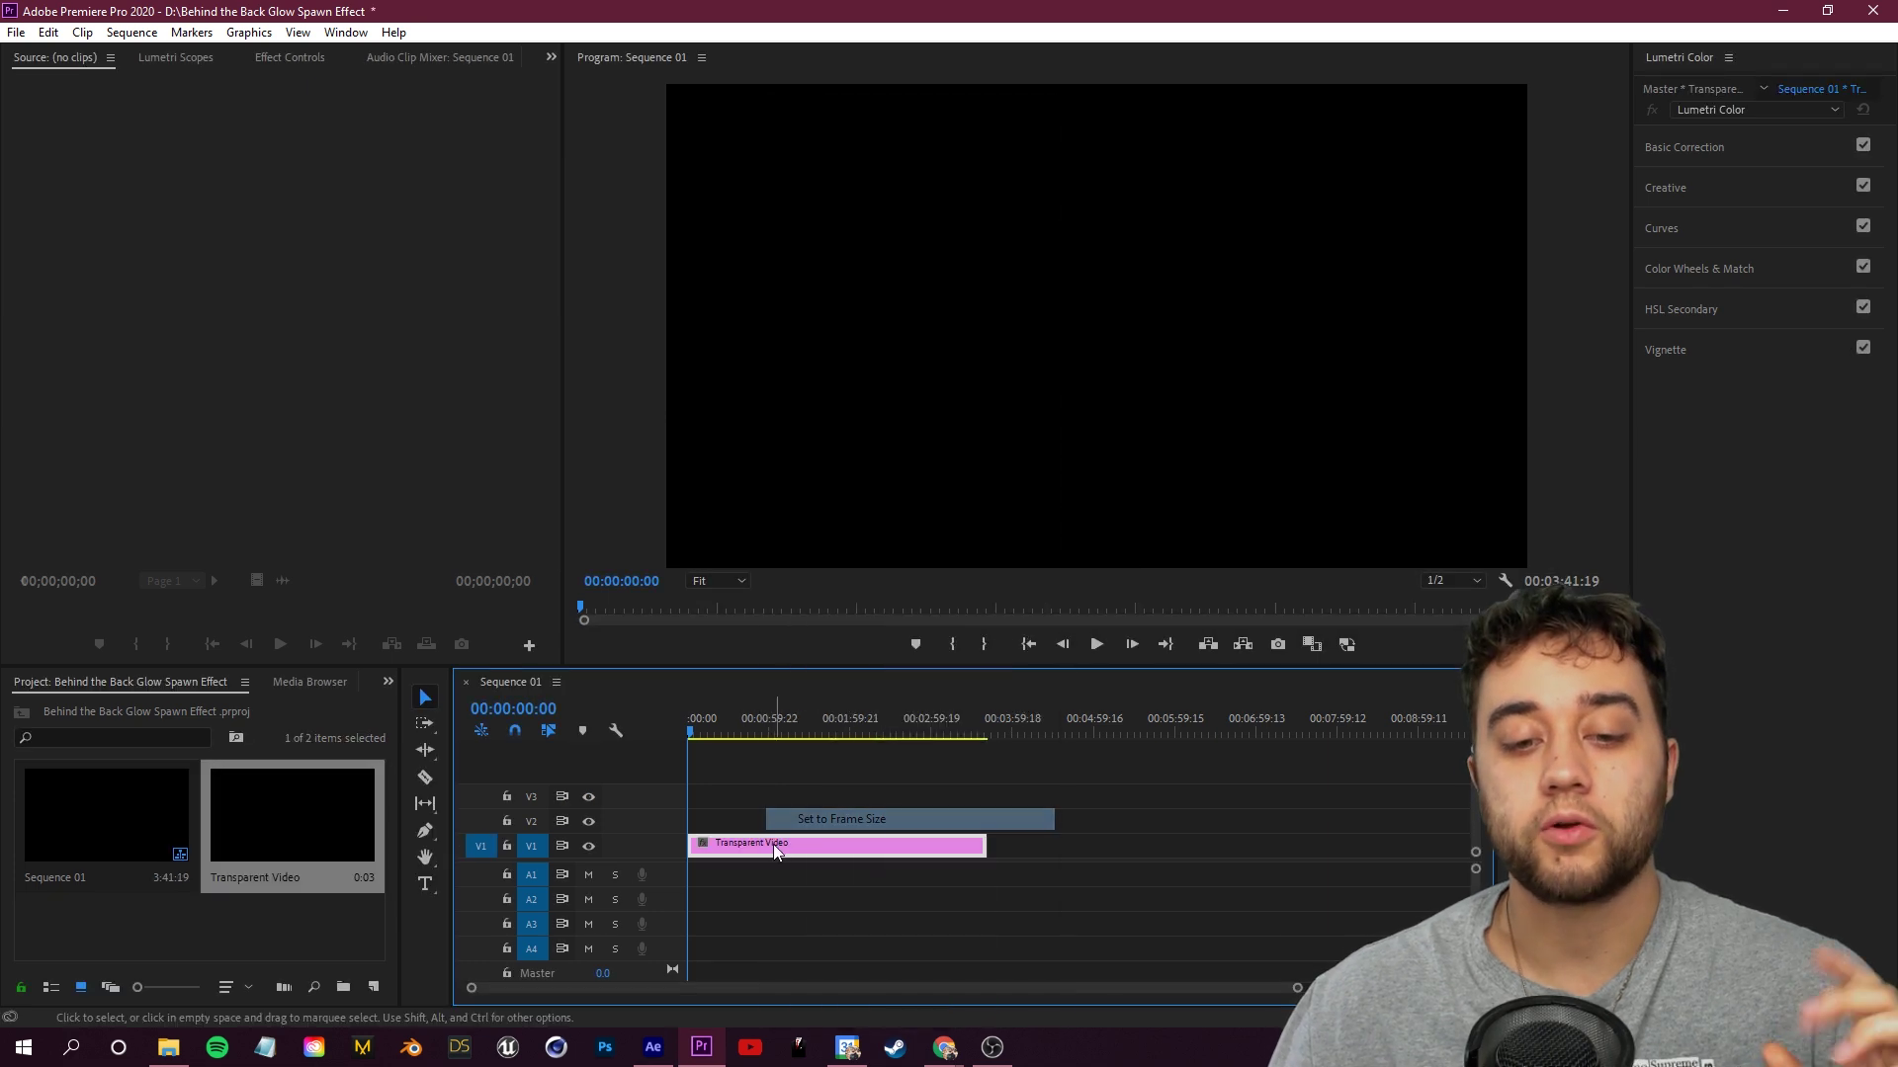
Replace the transparent video clip with an After Effects composition, switch to After Effects and delete the Transparent Video layer
right_click(771, 843)
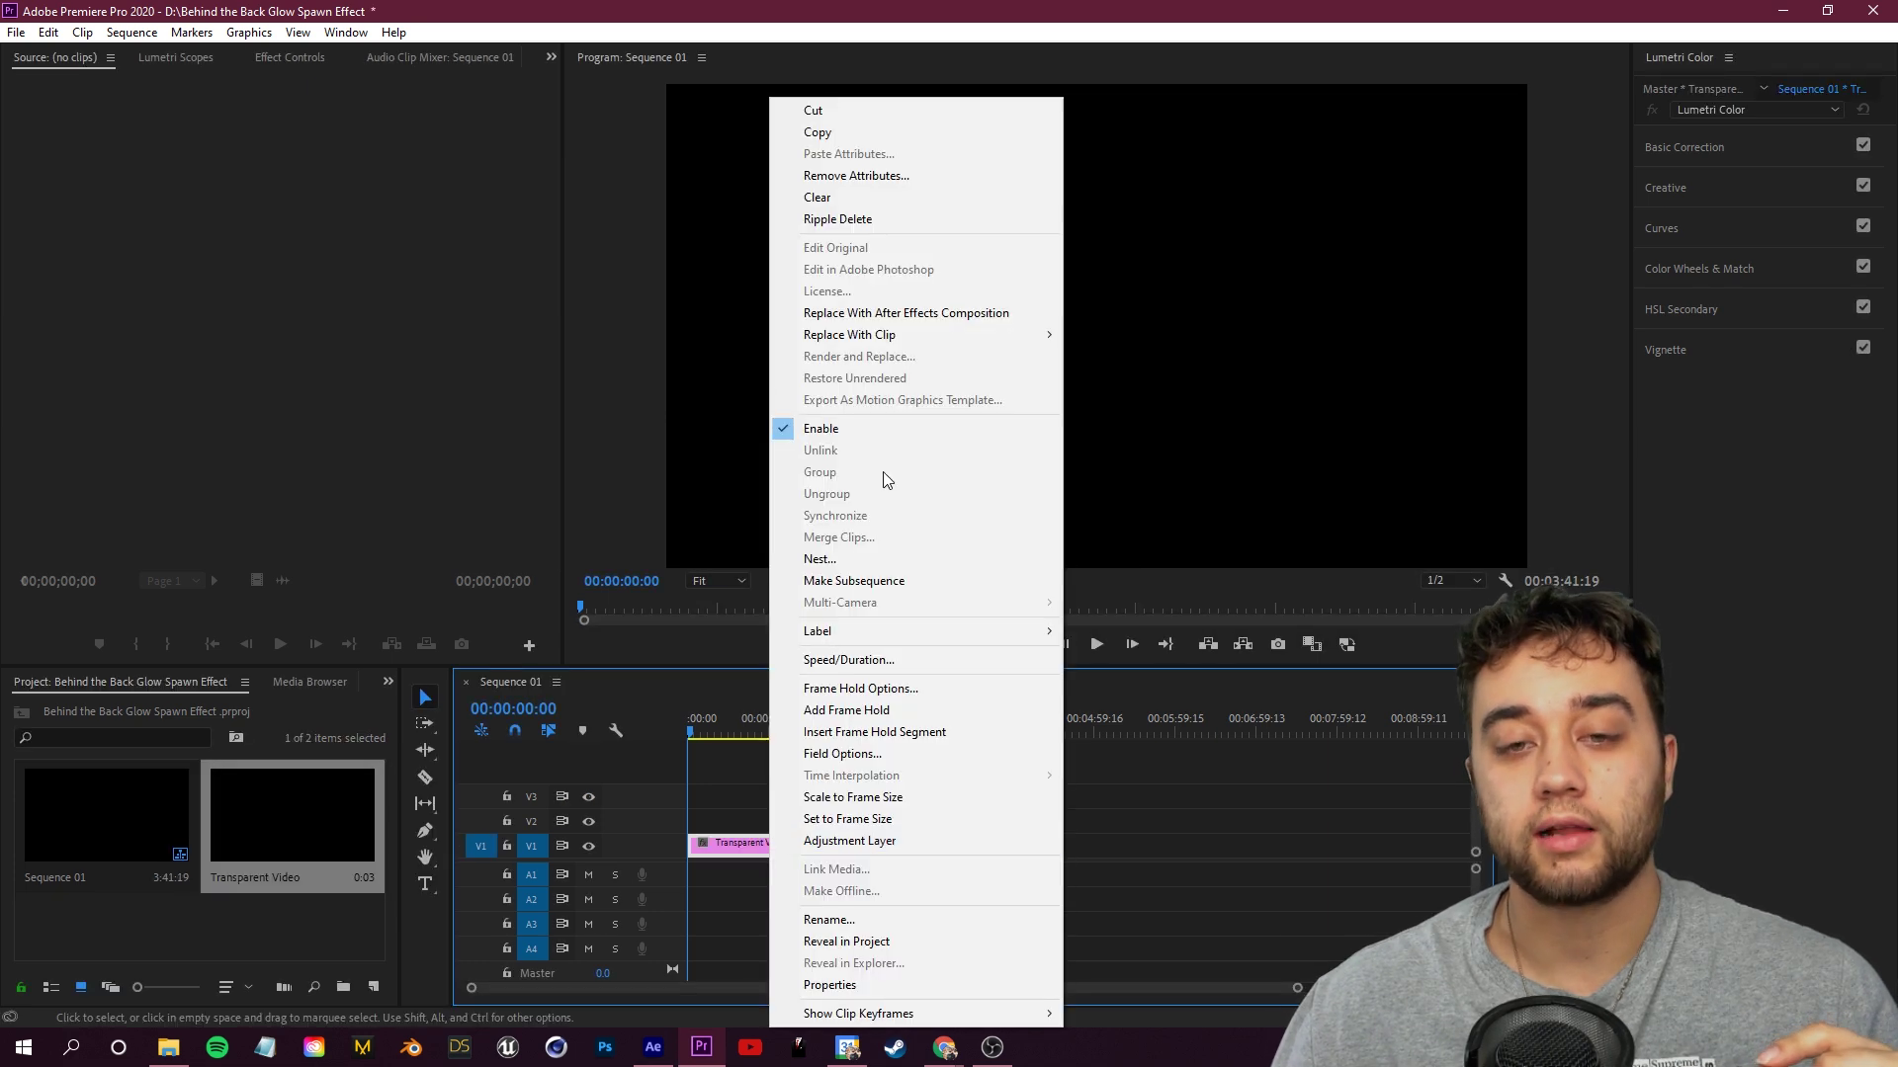
left_click(911, 313)
left_click(657, 1047)
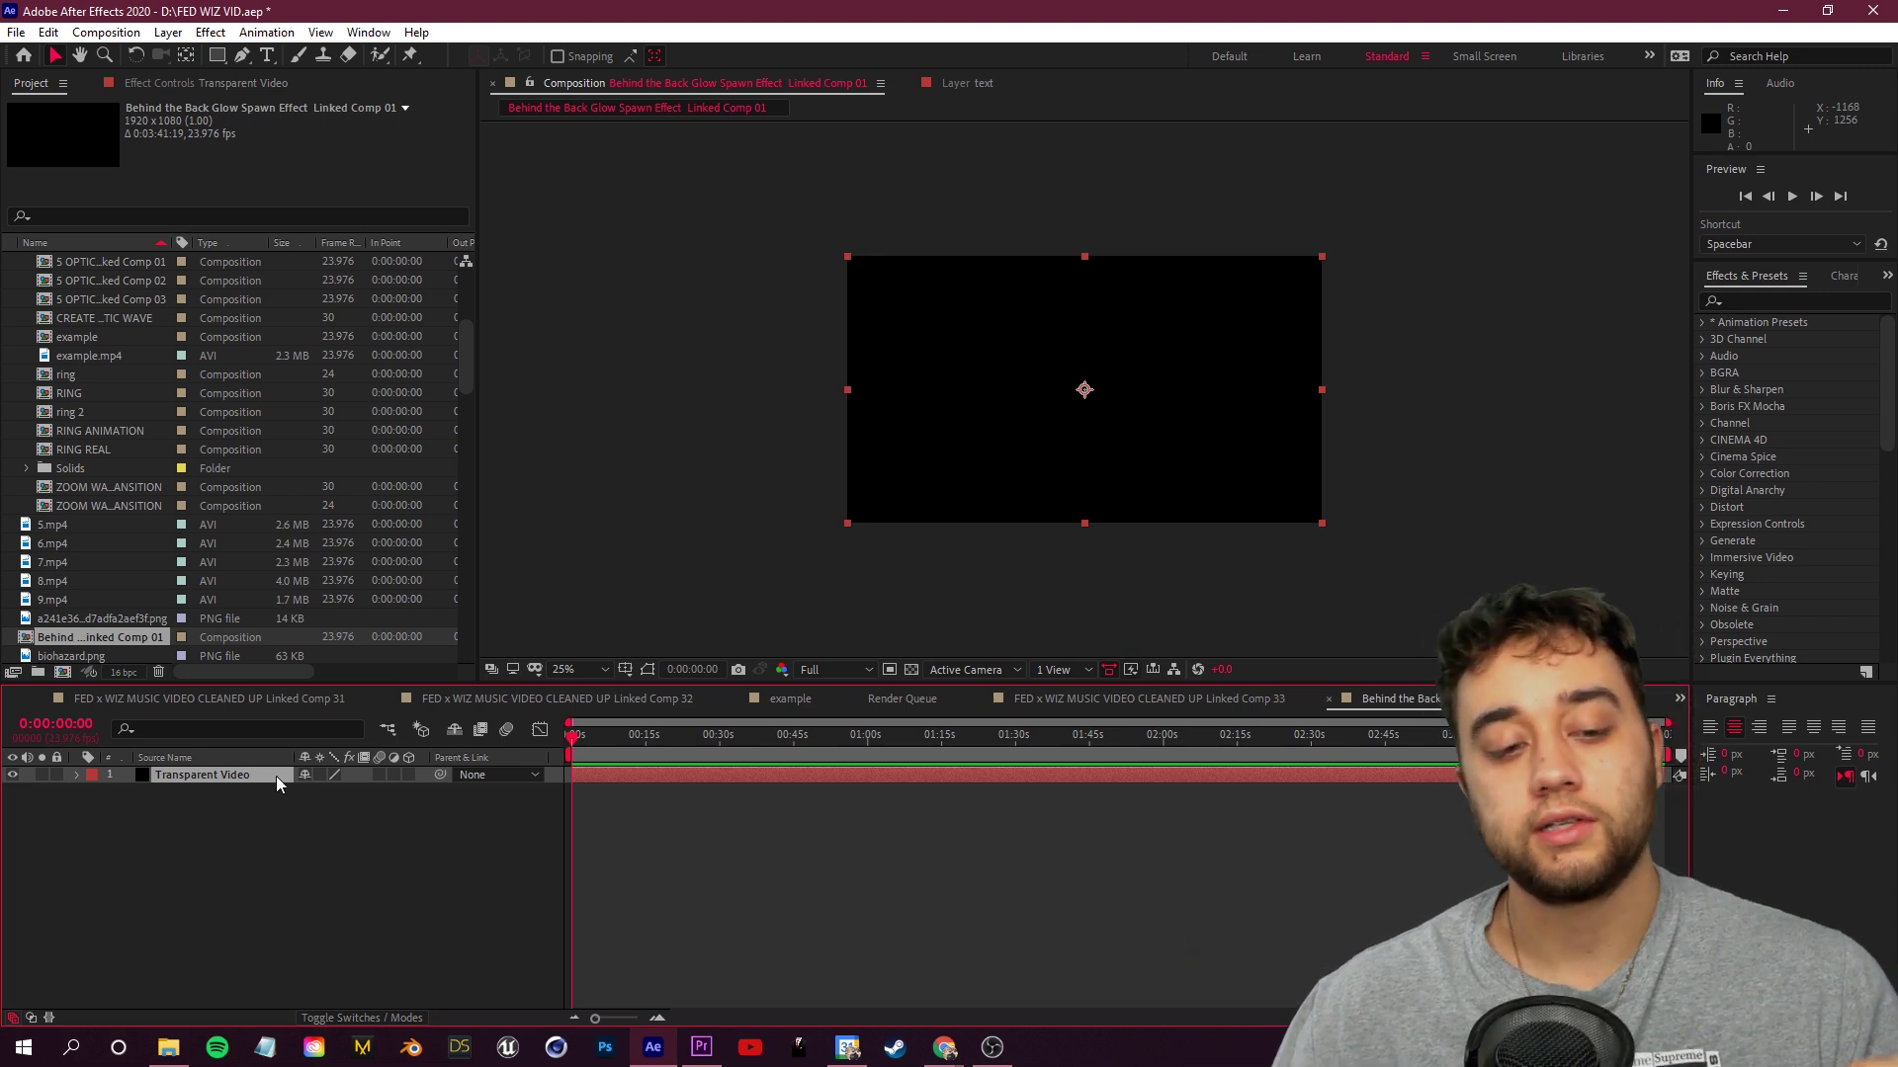
key("Delete")
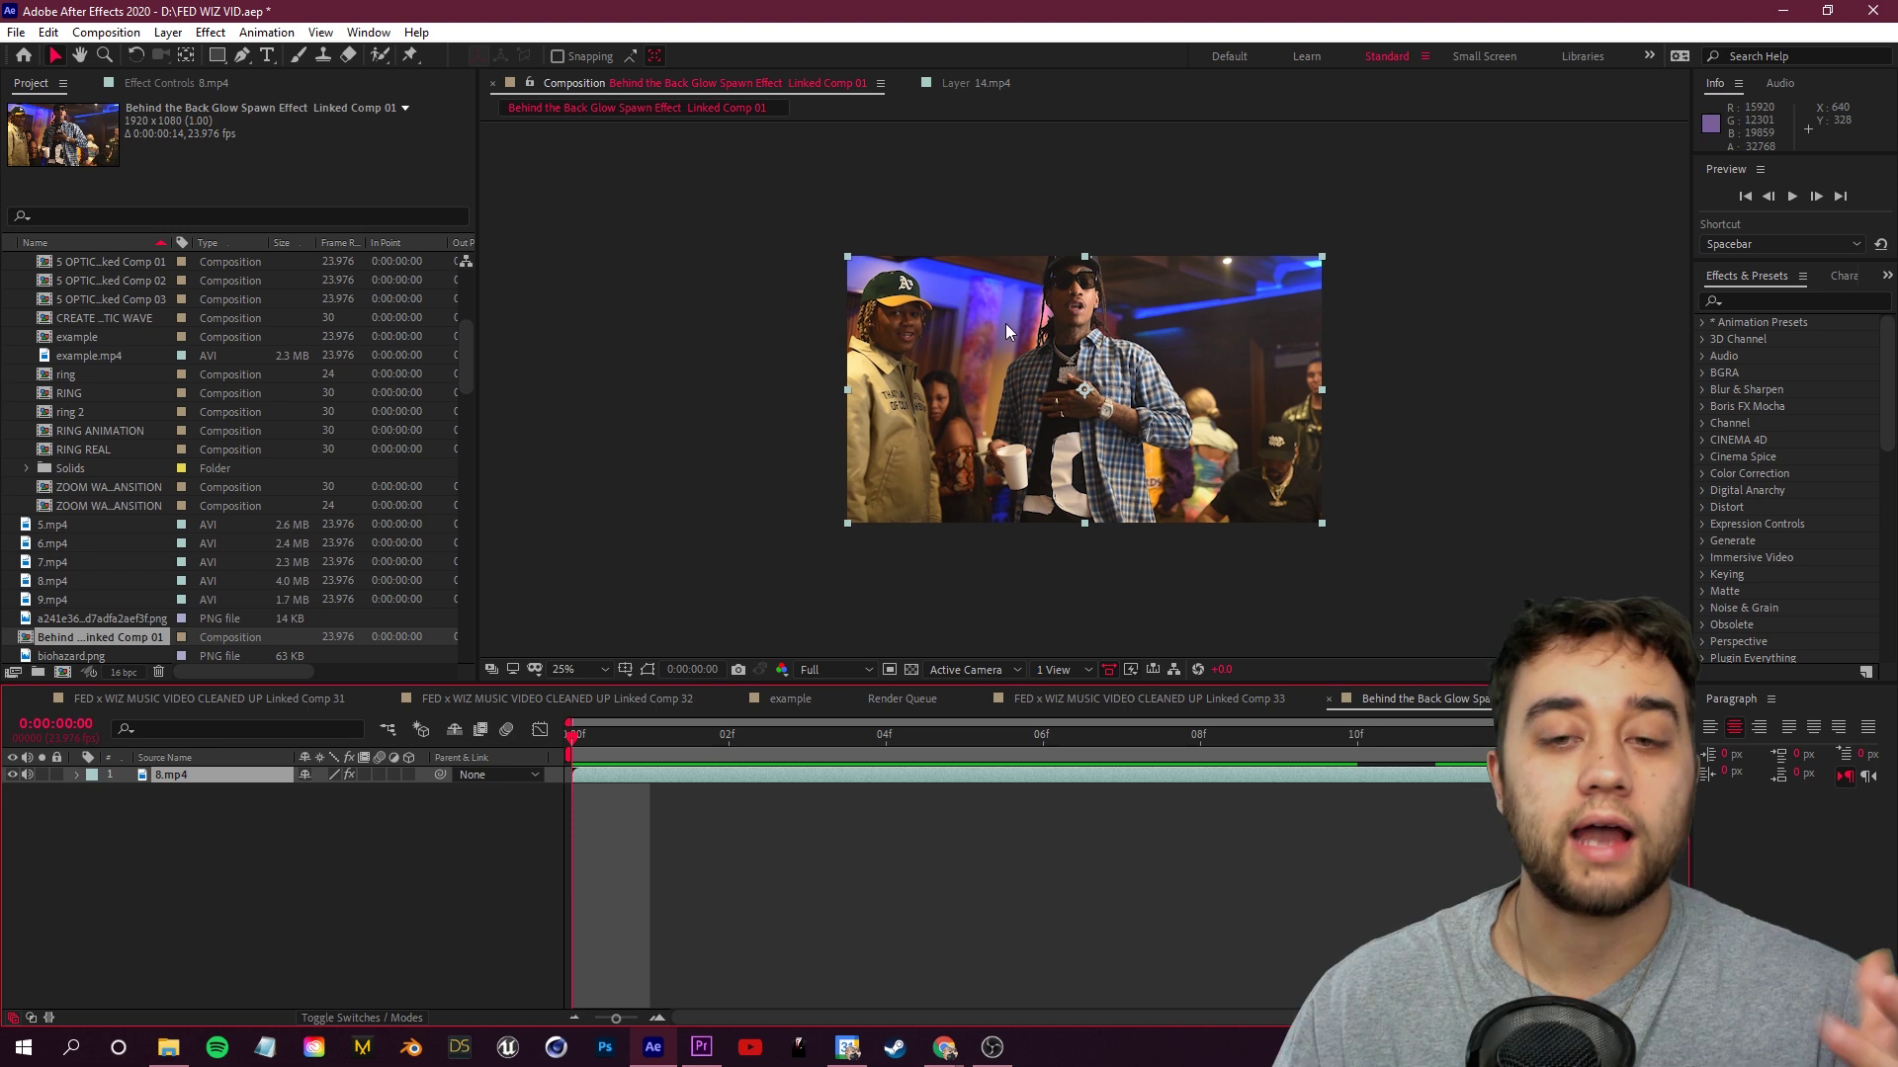
Open the 8.mp4 layer for roto work and paint a Roto Brush foreground stroke over the man in the plaid shirt
double_click(204, 779)
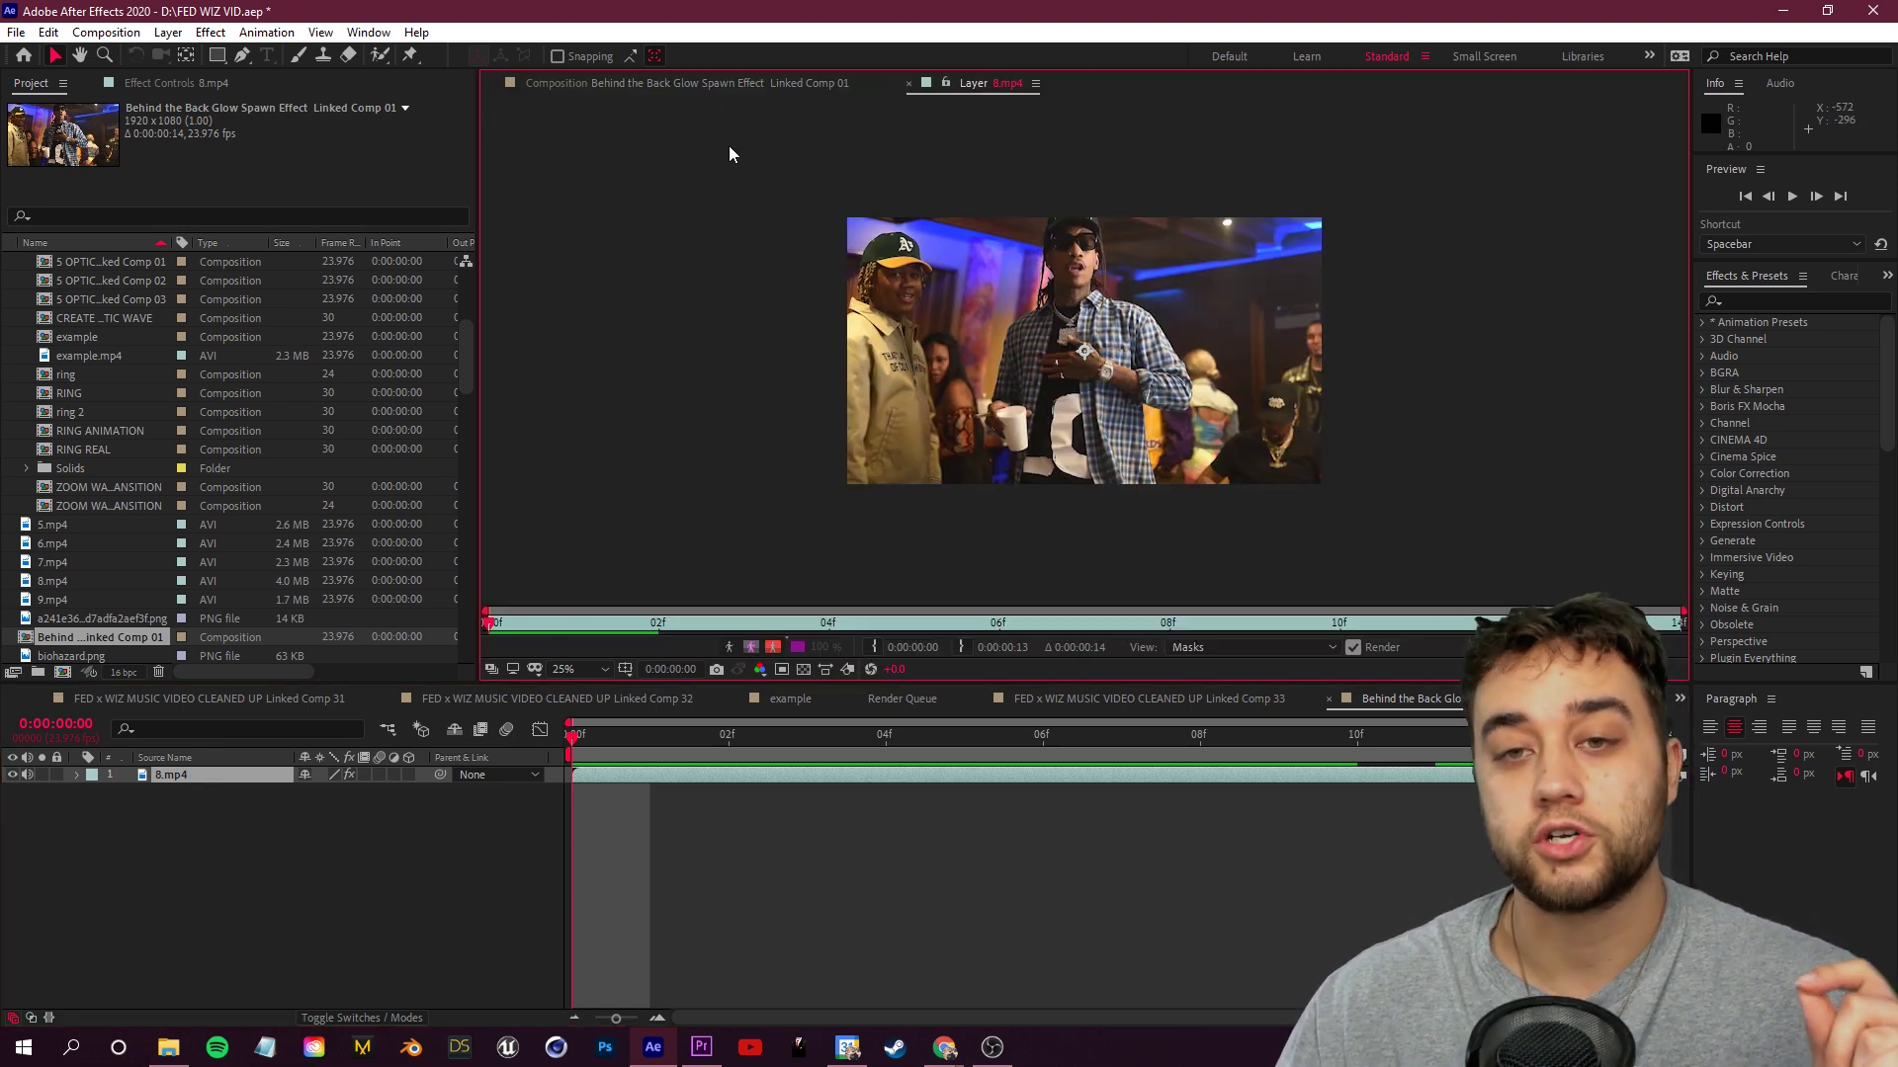
left_click(379, 56)
scroll(1165, 464, "up", 2)
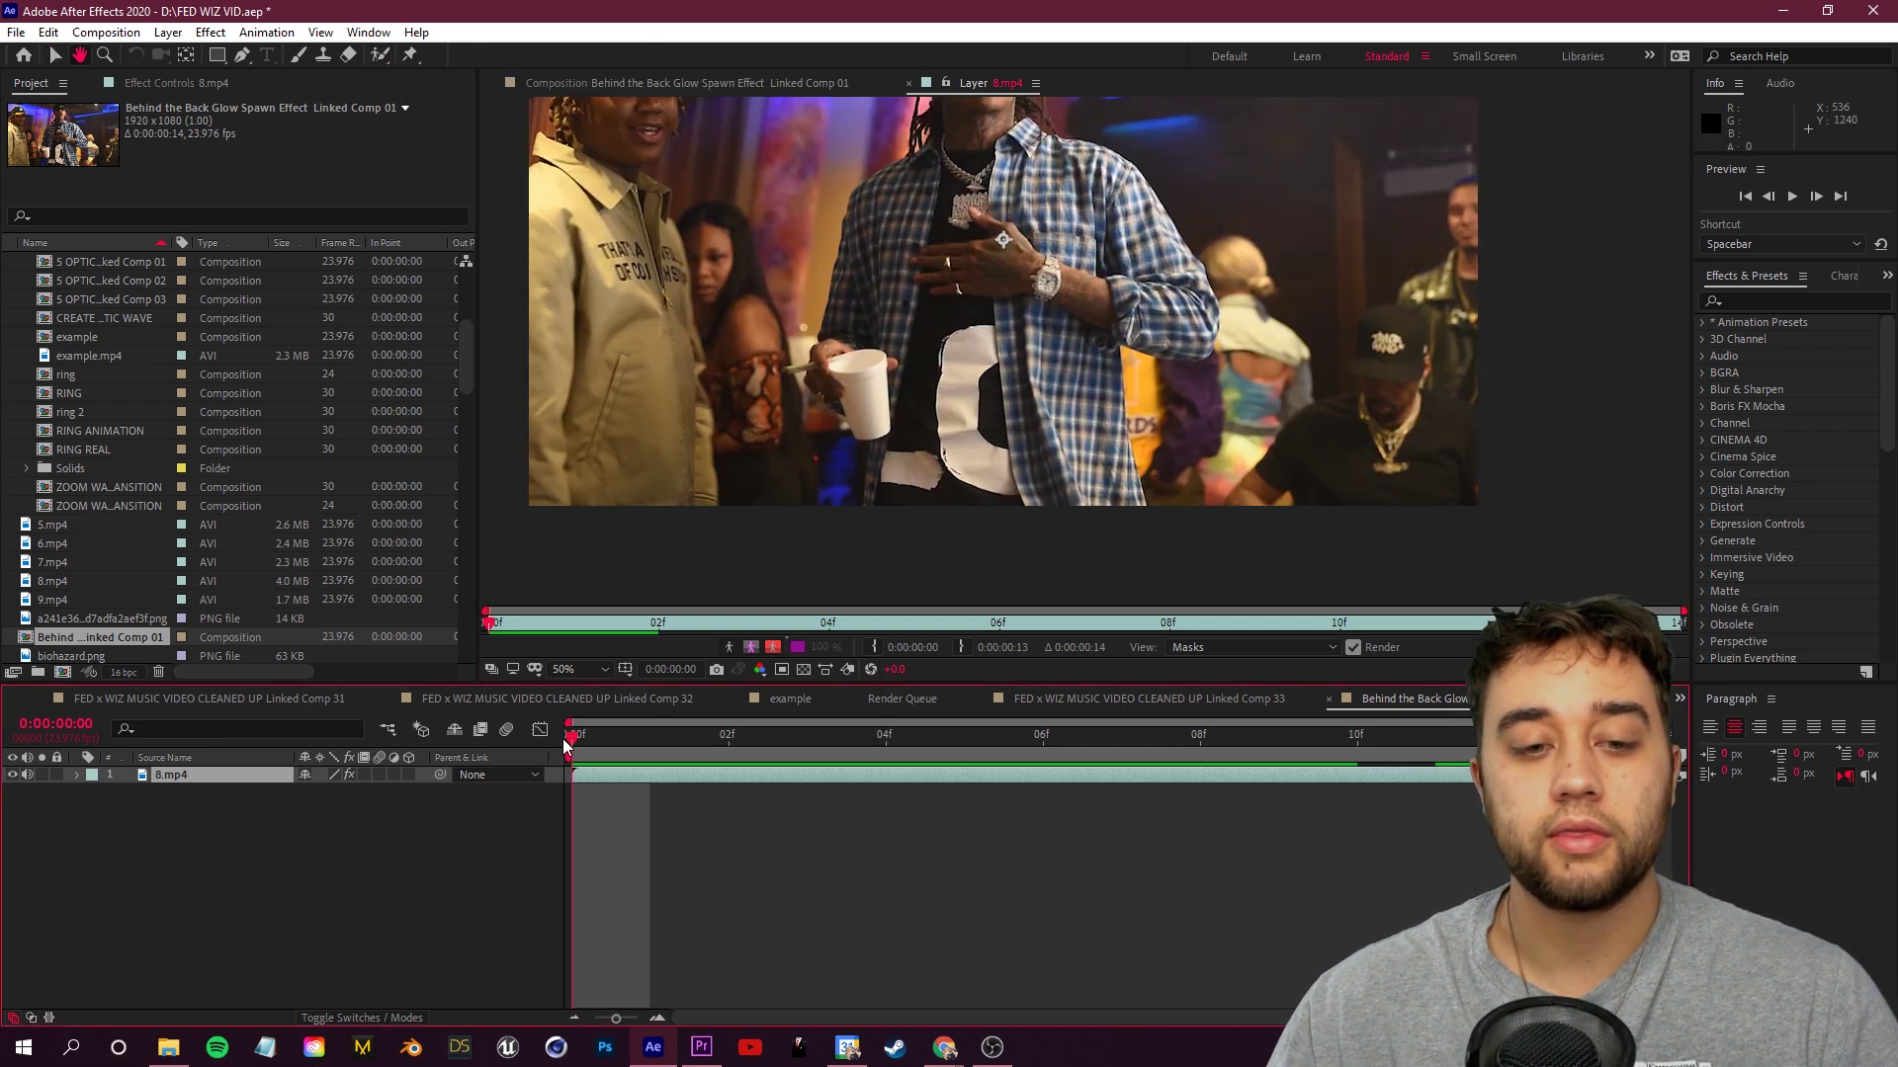
scroll(994, 483, "down", 2)
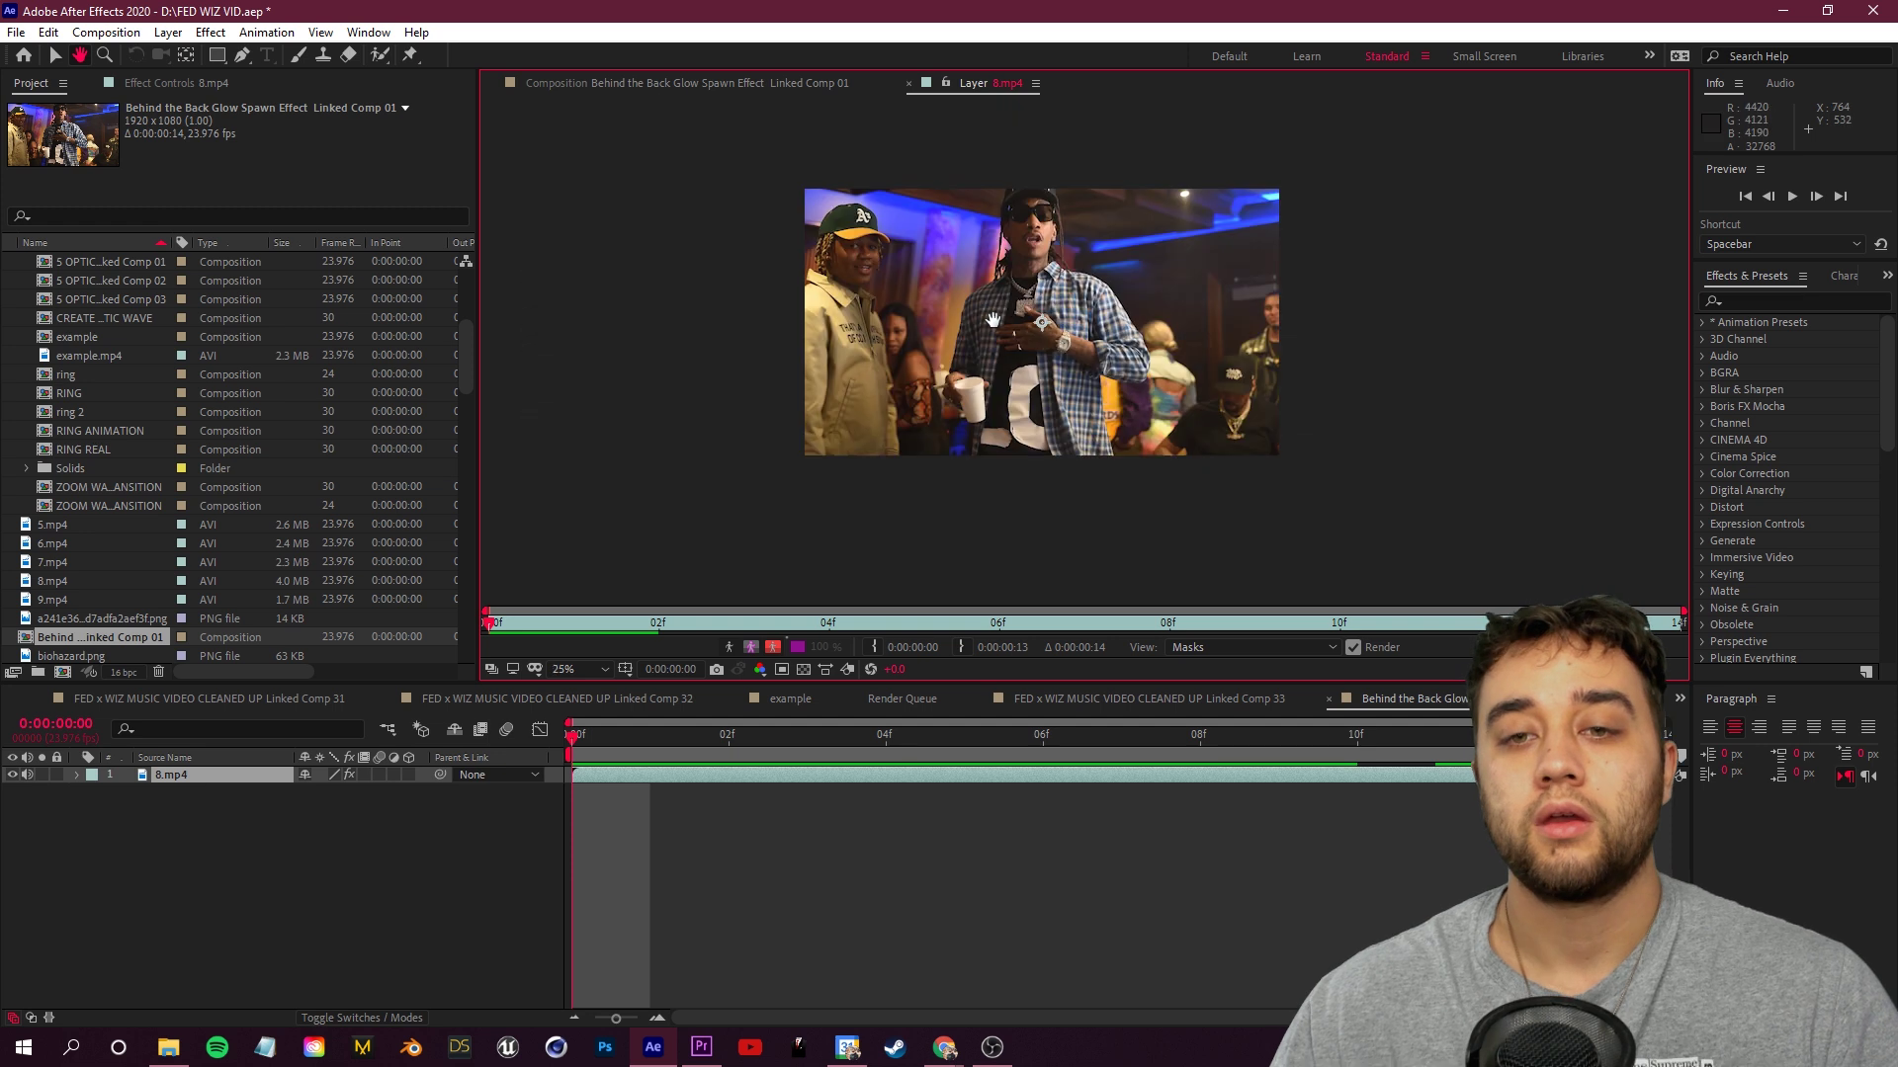
left_click_drag(1034, 220, 1033, 230)
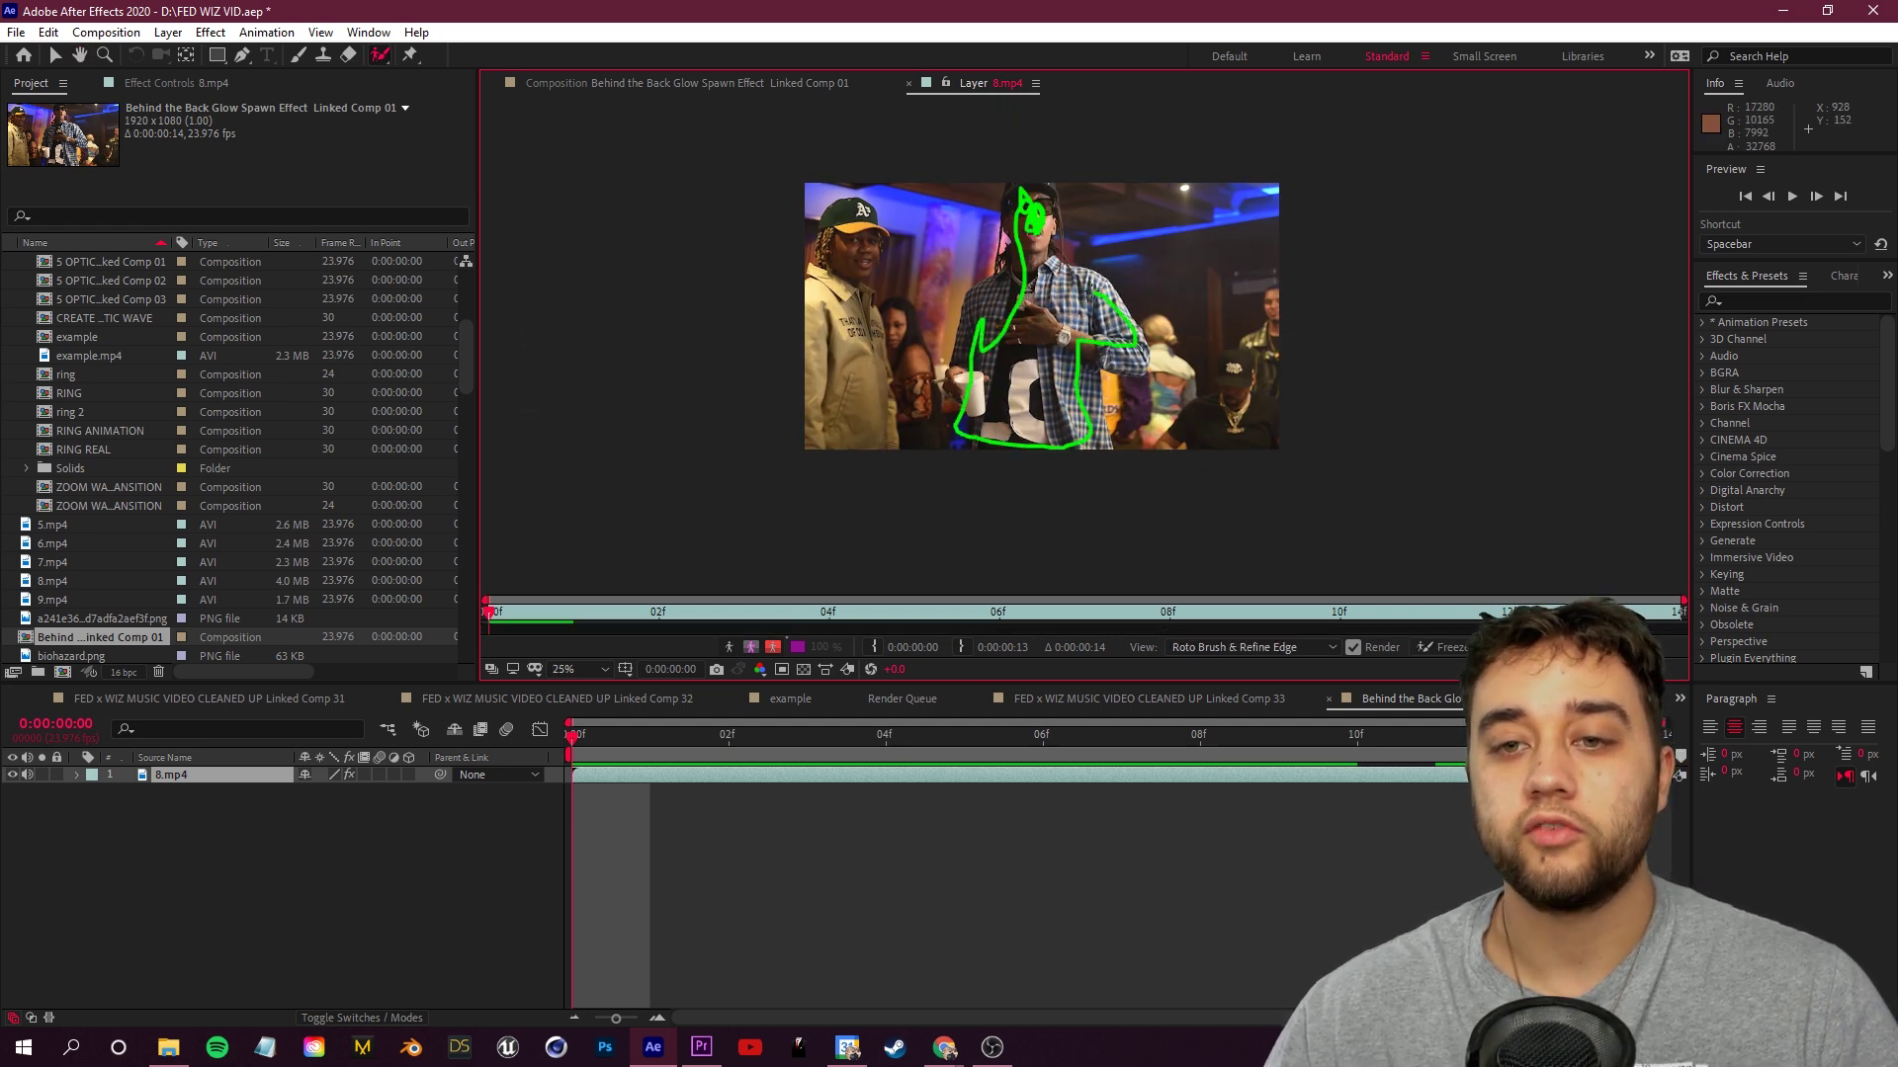
left_click_drag(1033, 216, 1034, 220)
Refine the Roto Brush selection around the man, correcting the edge below the cup and filling the gaps in his shirt
scroll(1052, 395, "up", 2)
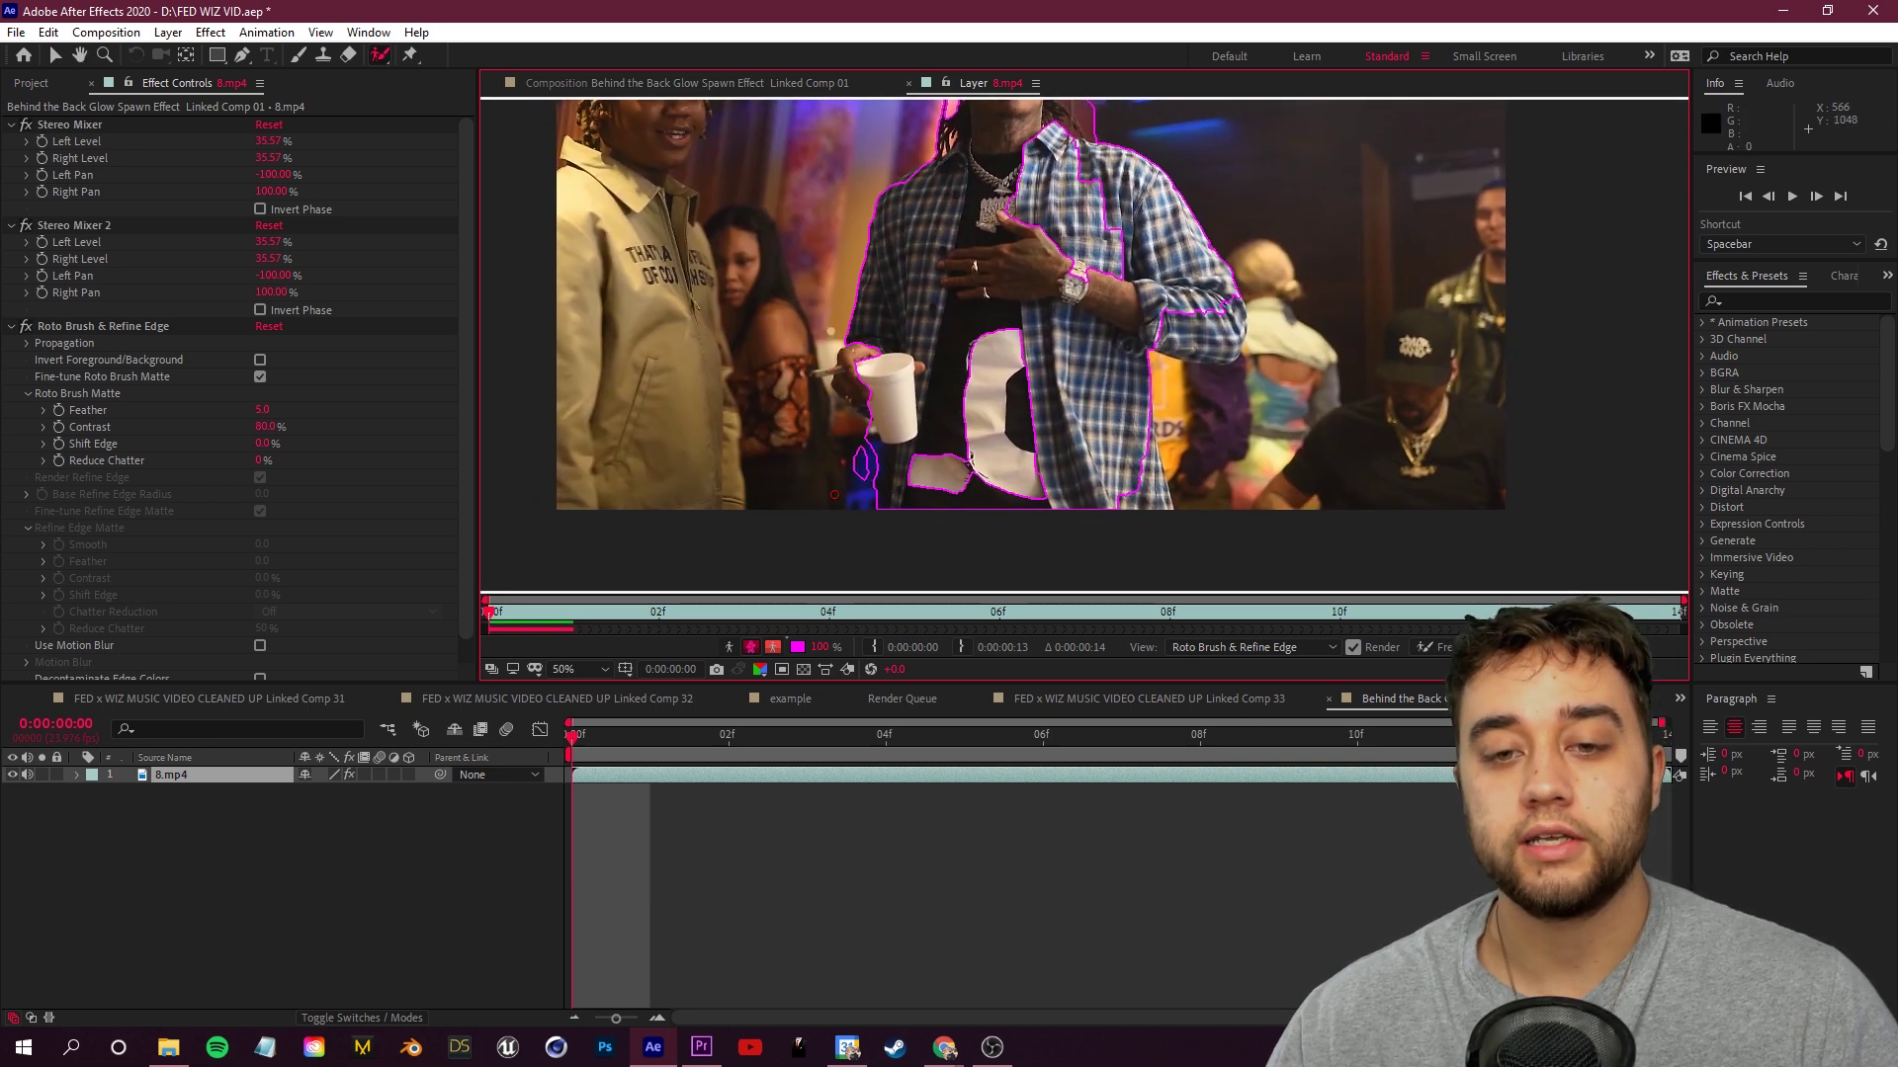
left_click_drag(892, 491, 852, 370)
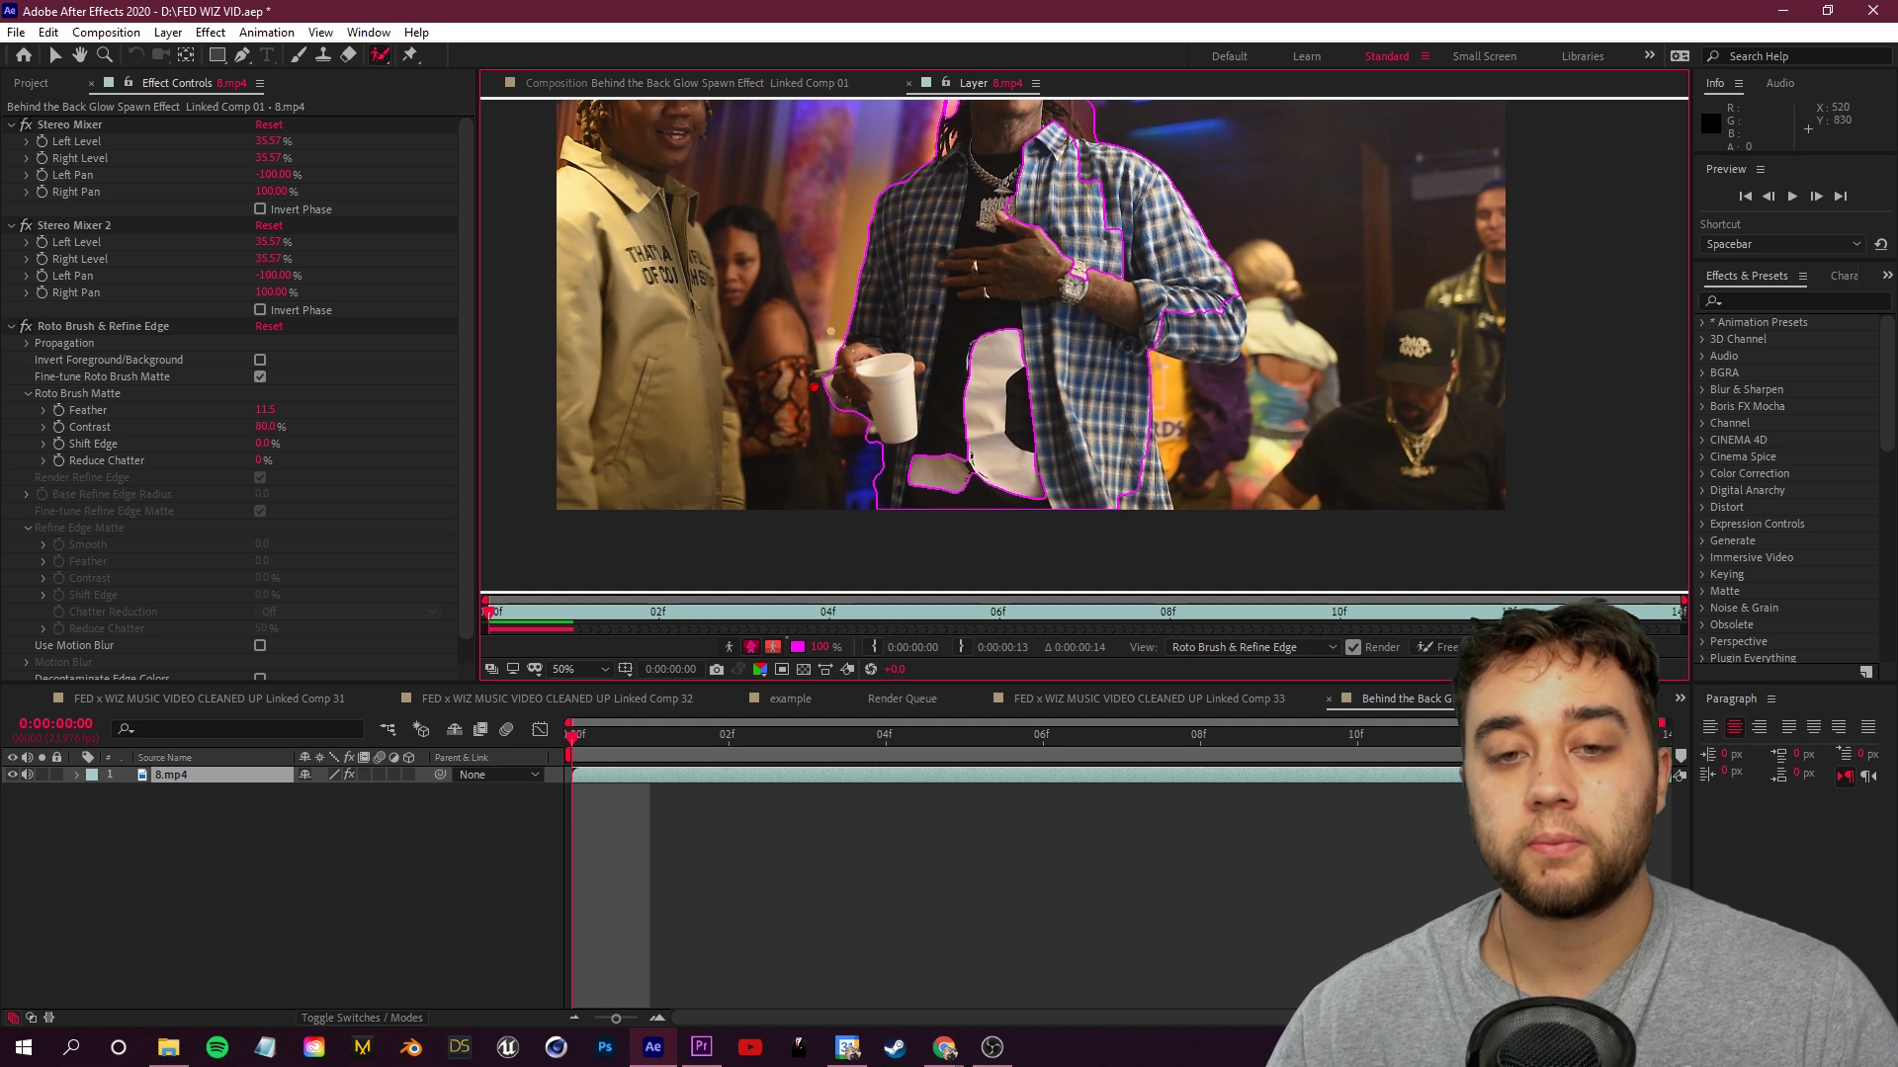
left_click_drag(867, 460, 866, 474)
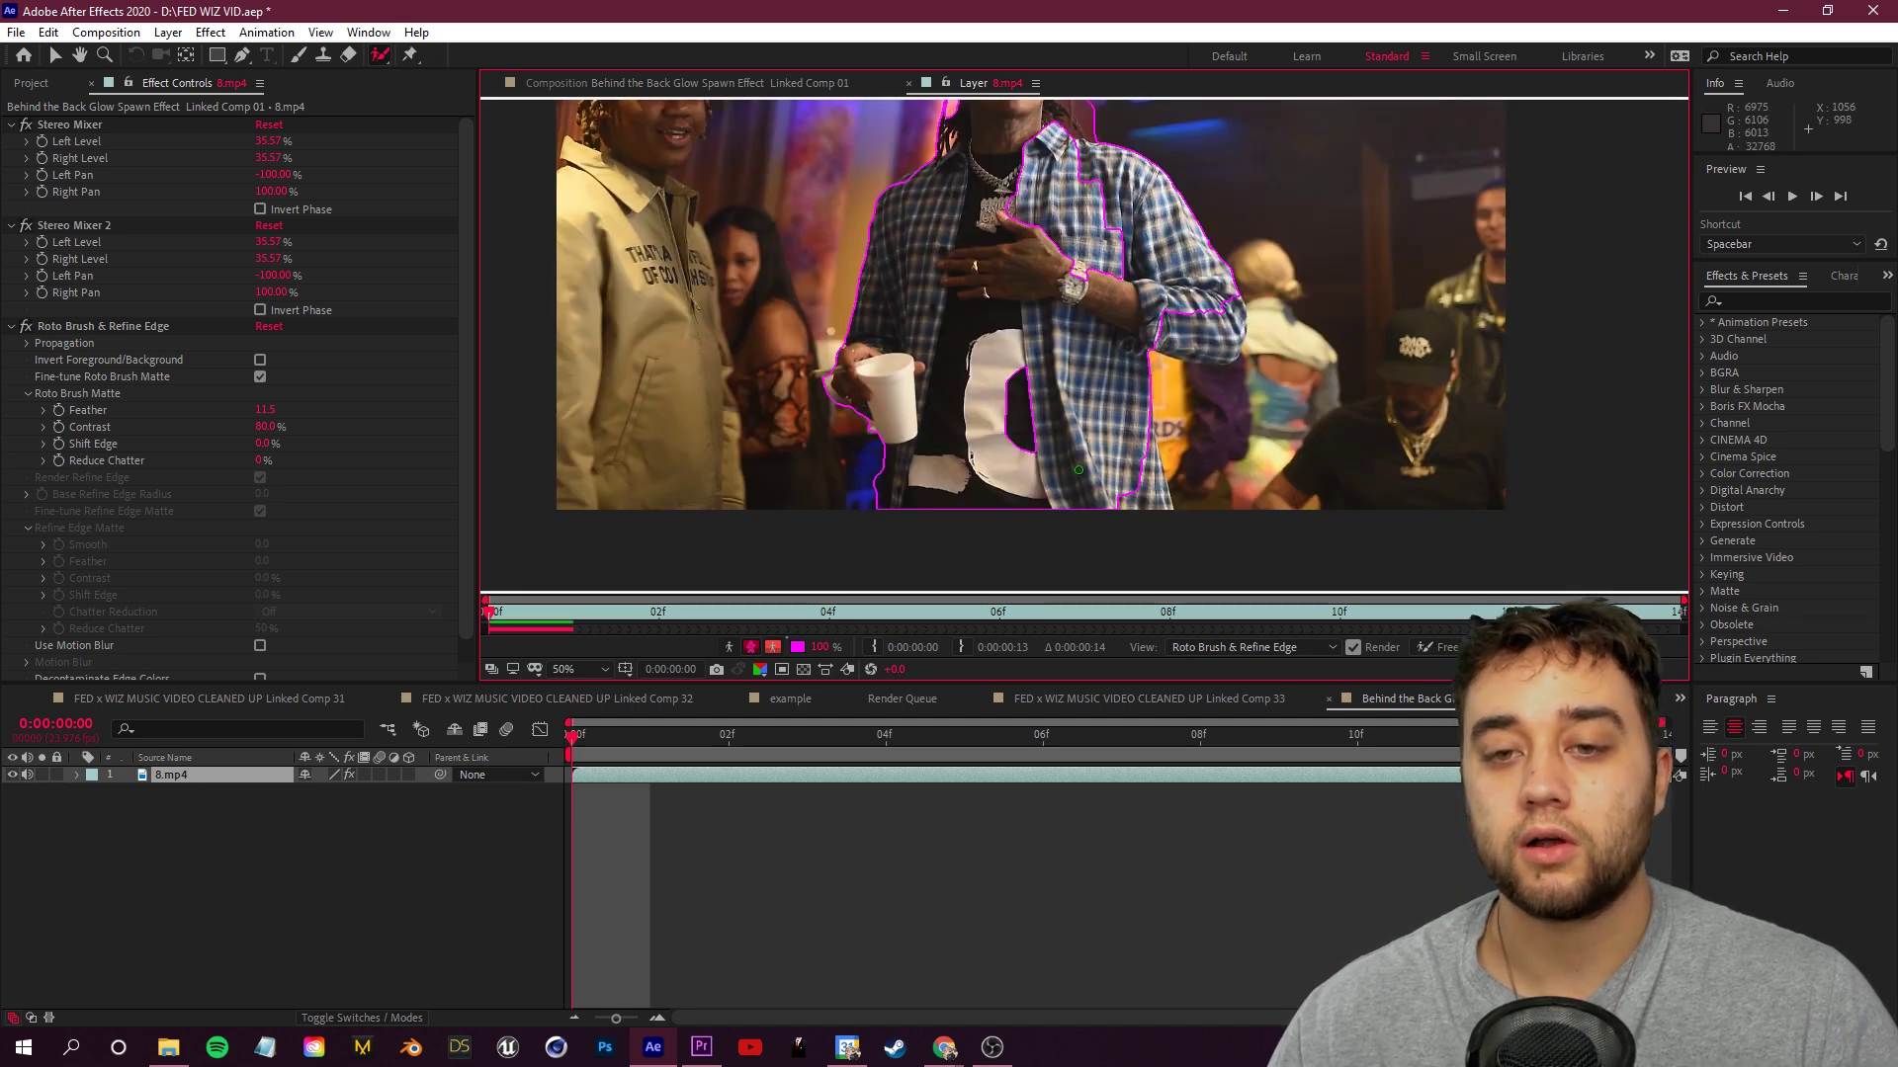
scroll(997, 341, "down", 1)
left_click_drag(997, 341, 983, 381)
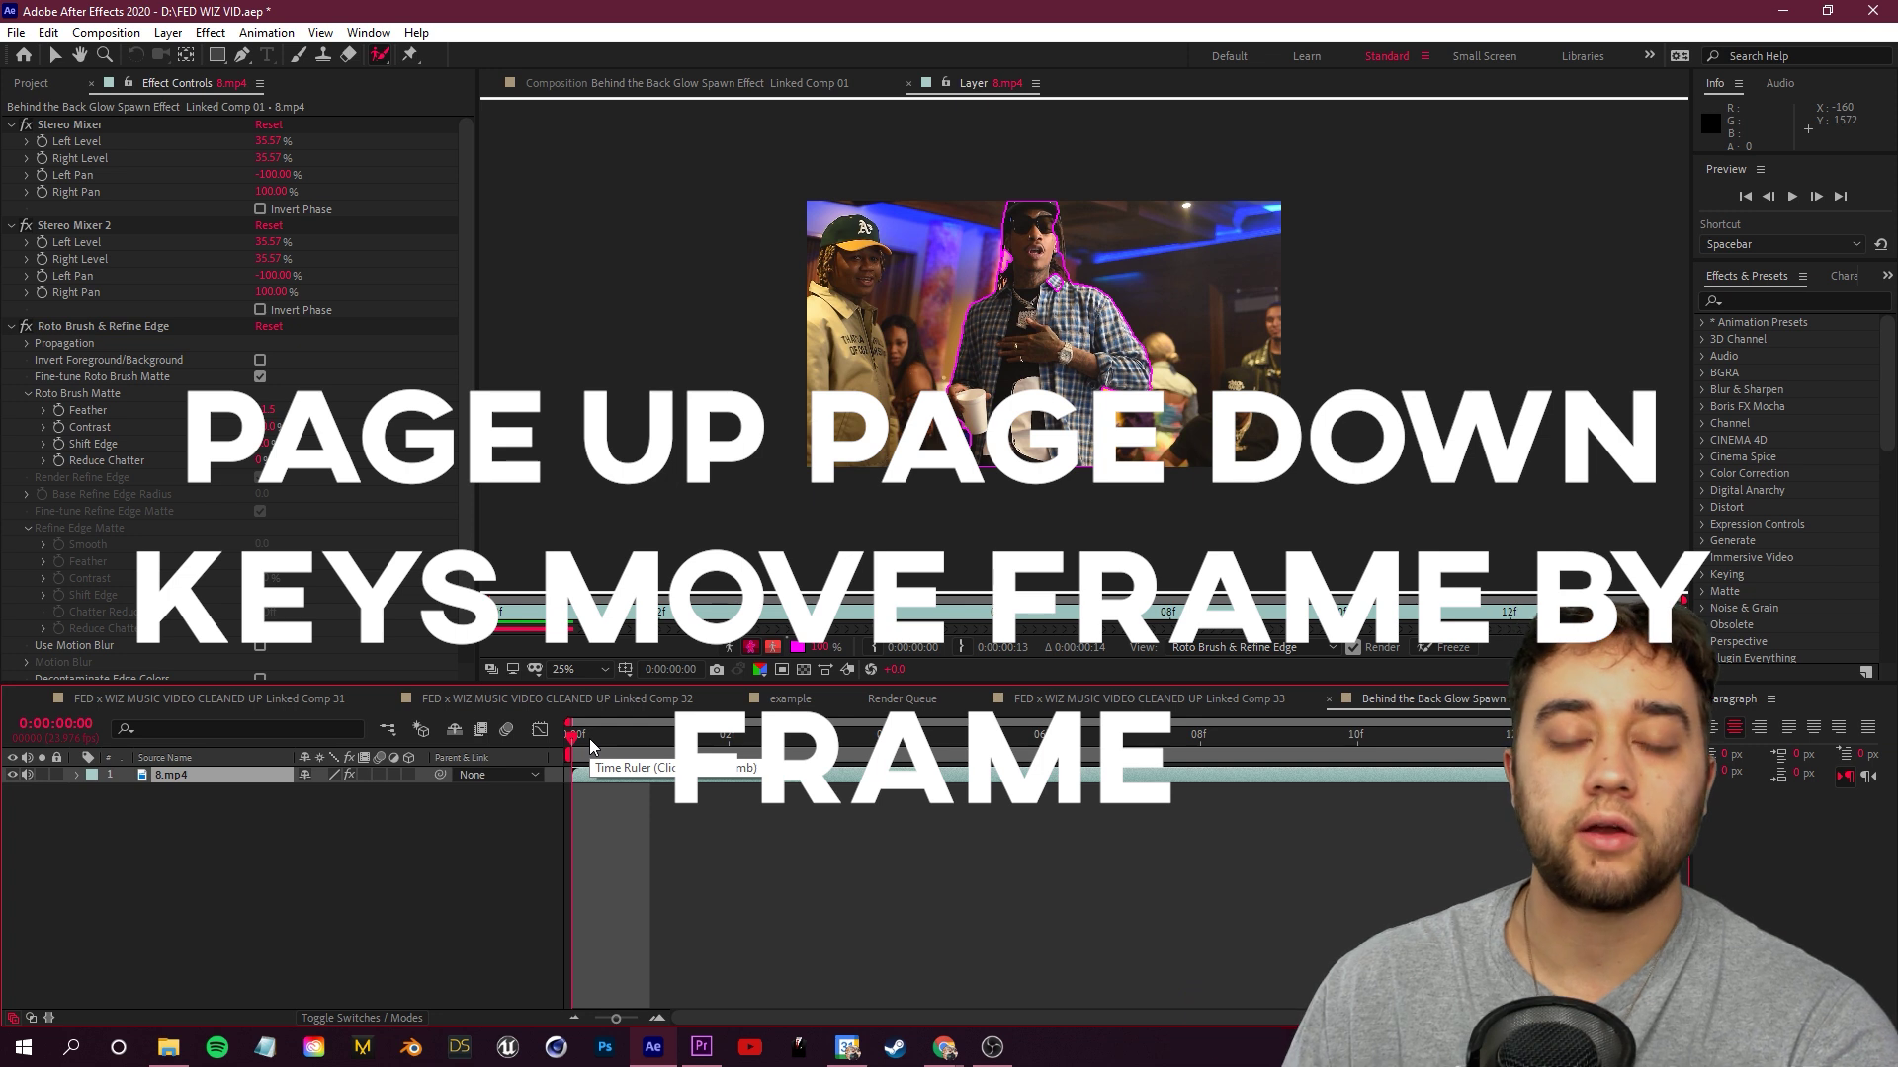
Step through the clip frame by frame to propagate and check the Roto Brush outline around the man
key("Page_Down")
key("Page_Down")
key("Page_Down")
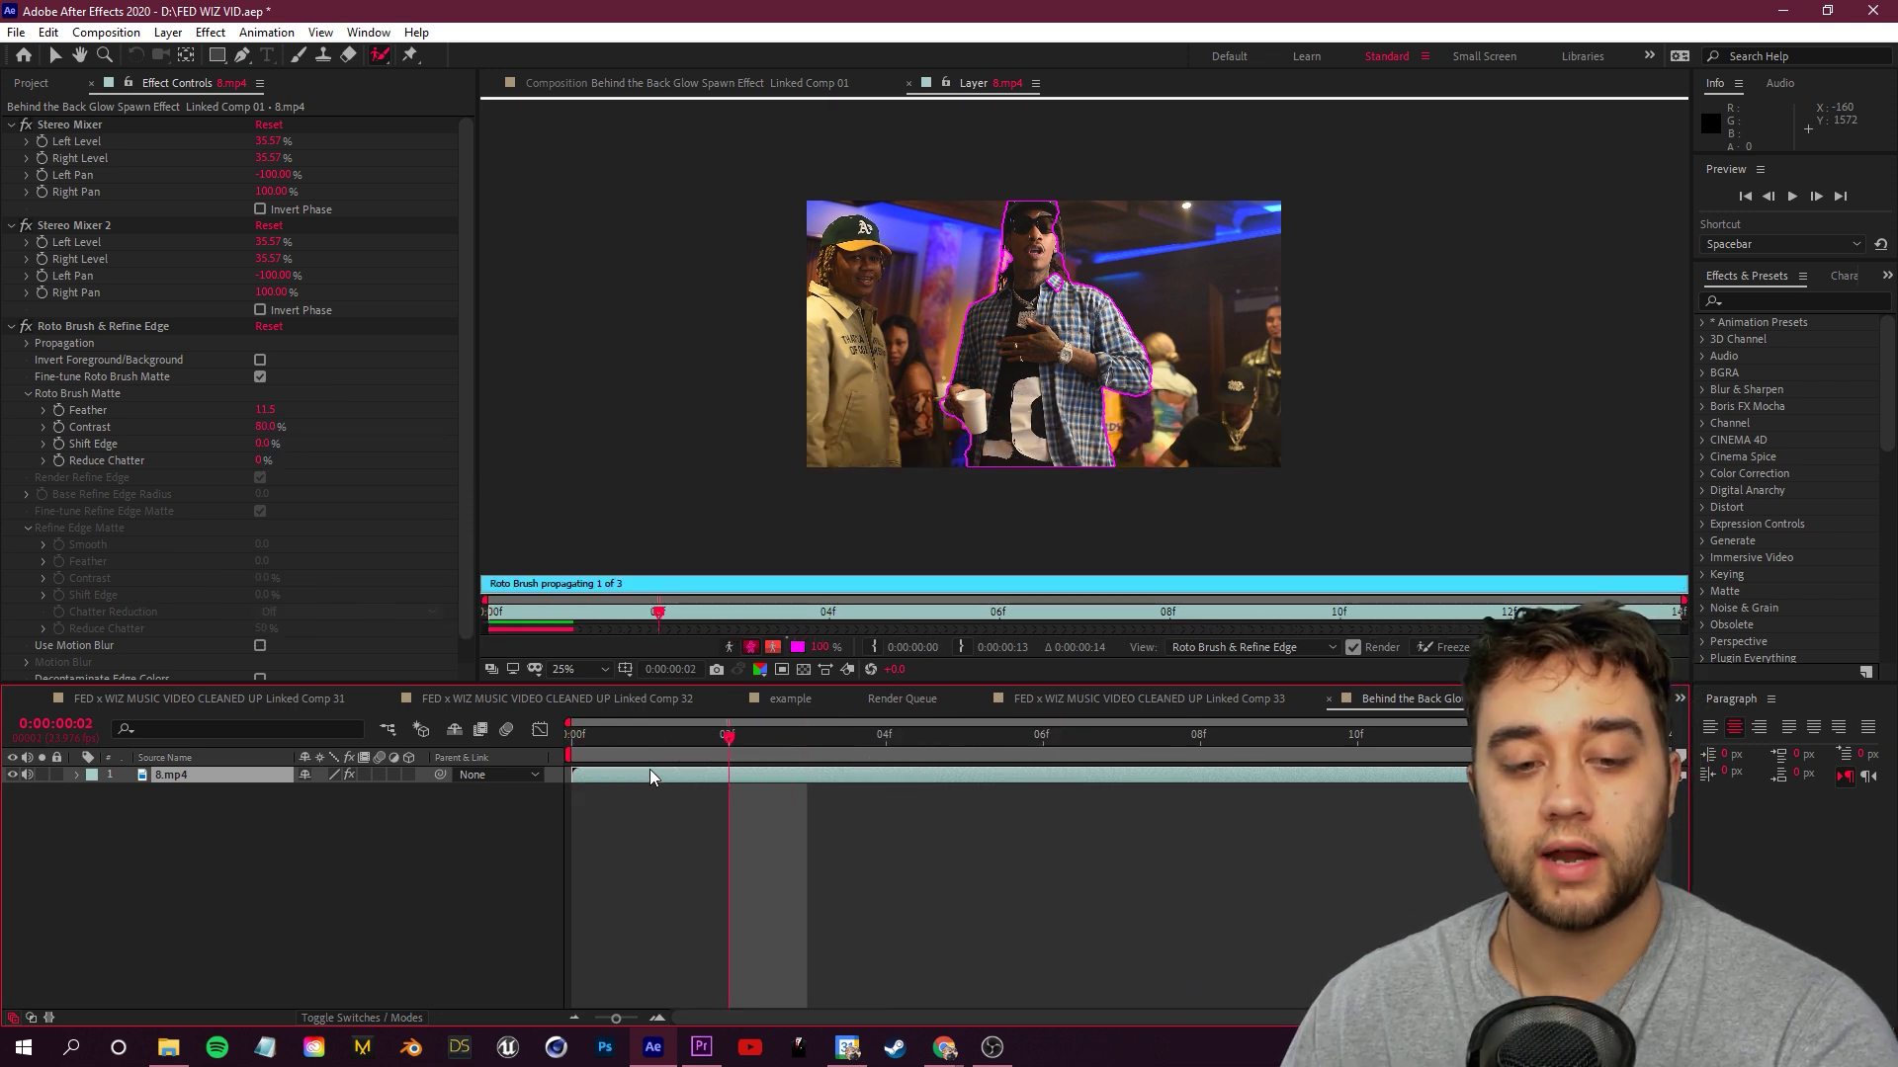
key("Page_Up")
key("Page_Up")
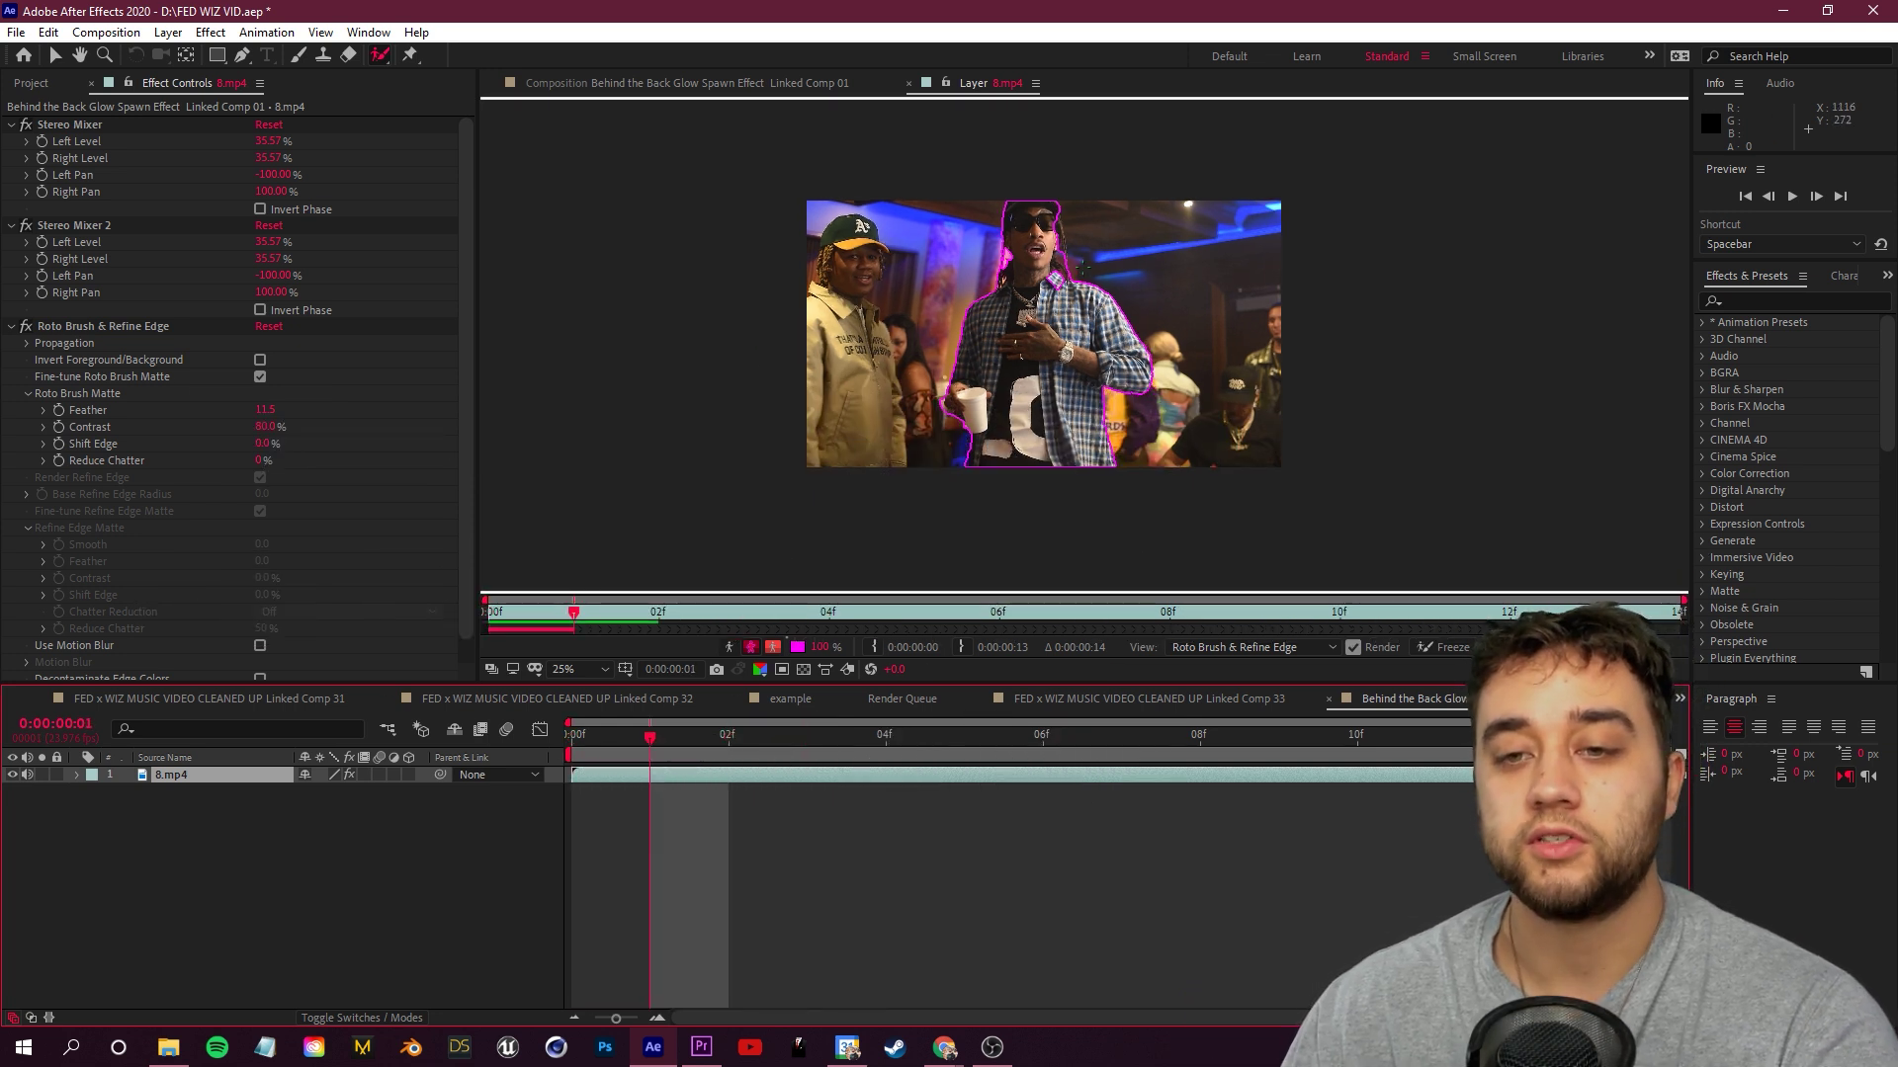
key("Page_Down")
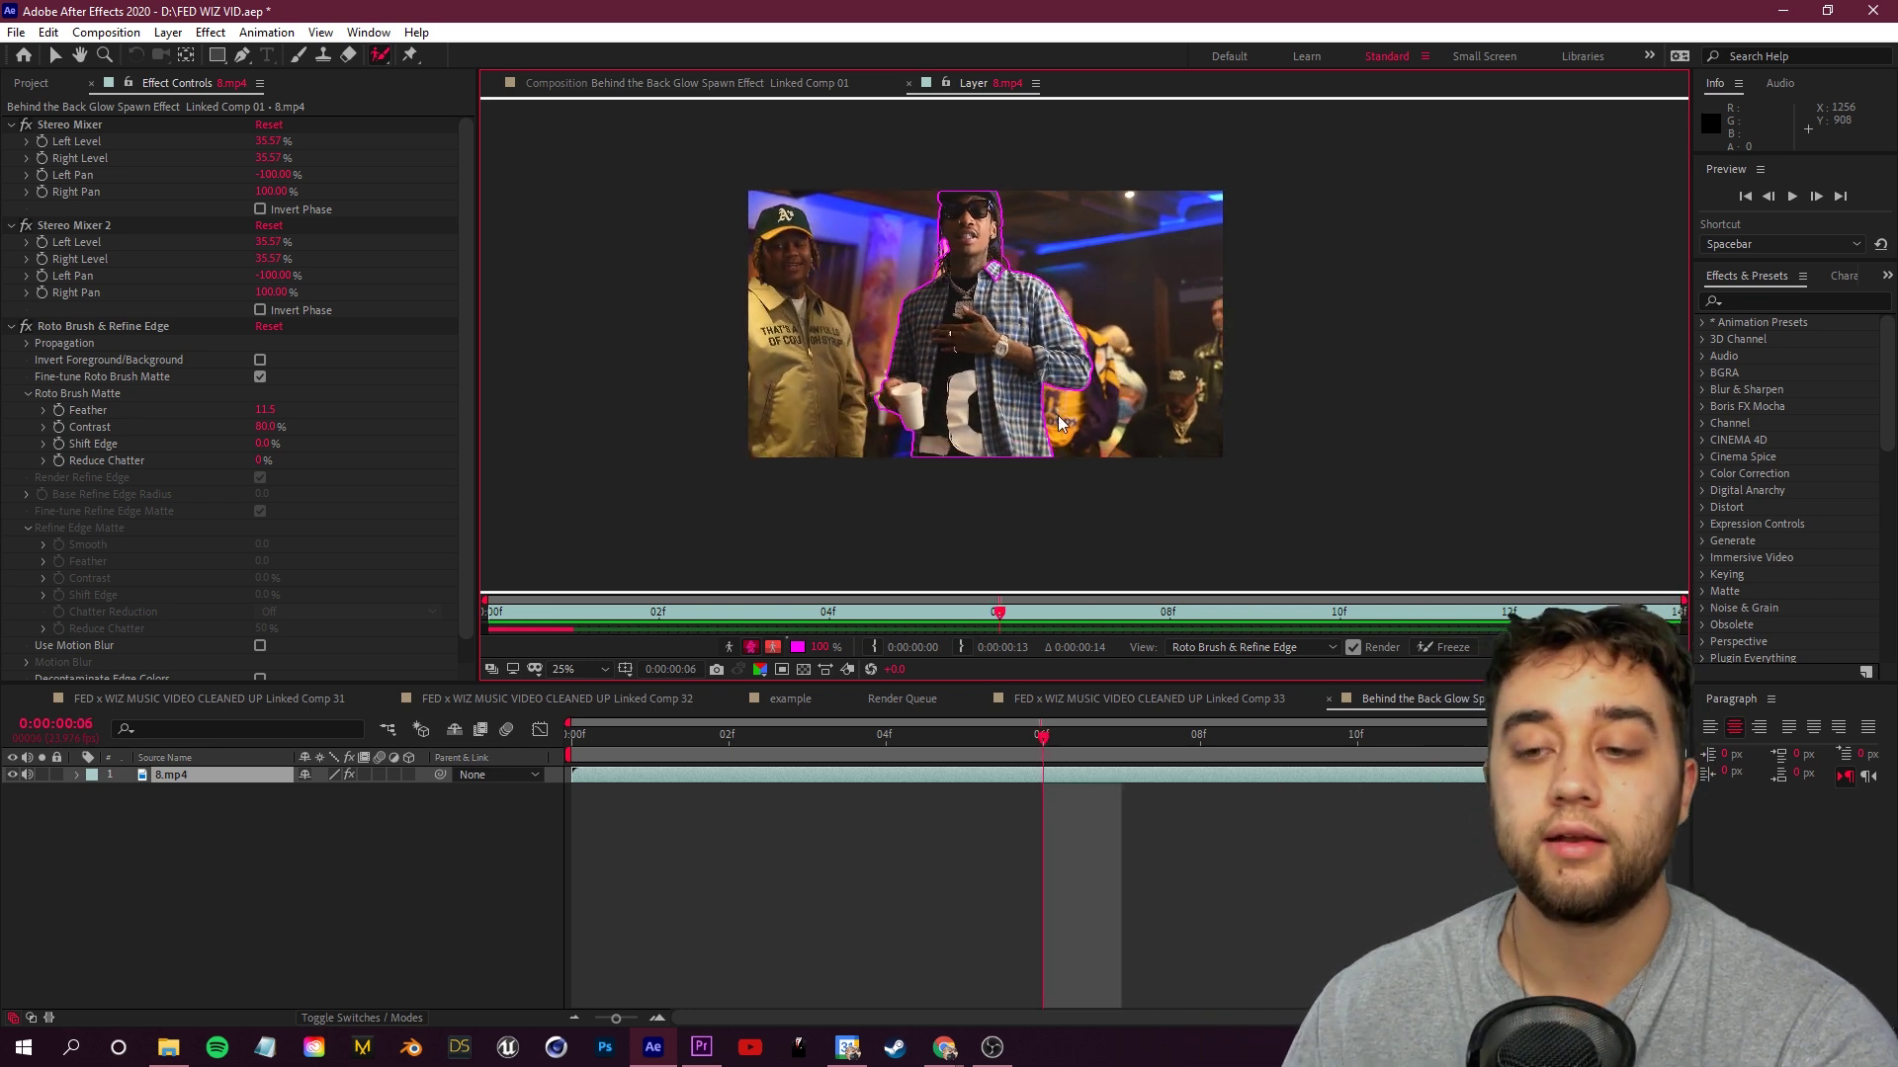
Freeze the Roto Brush propagation, and in the composition set the matte's Shift Edge to 58%
left_click(1453, 648)
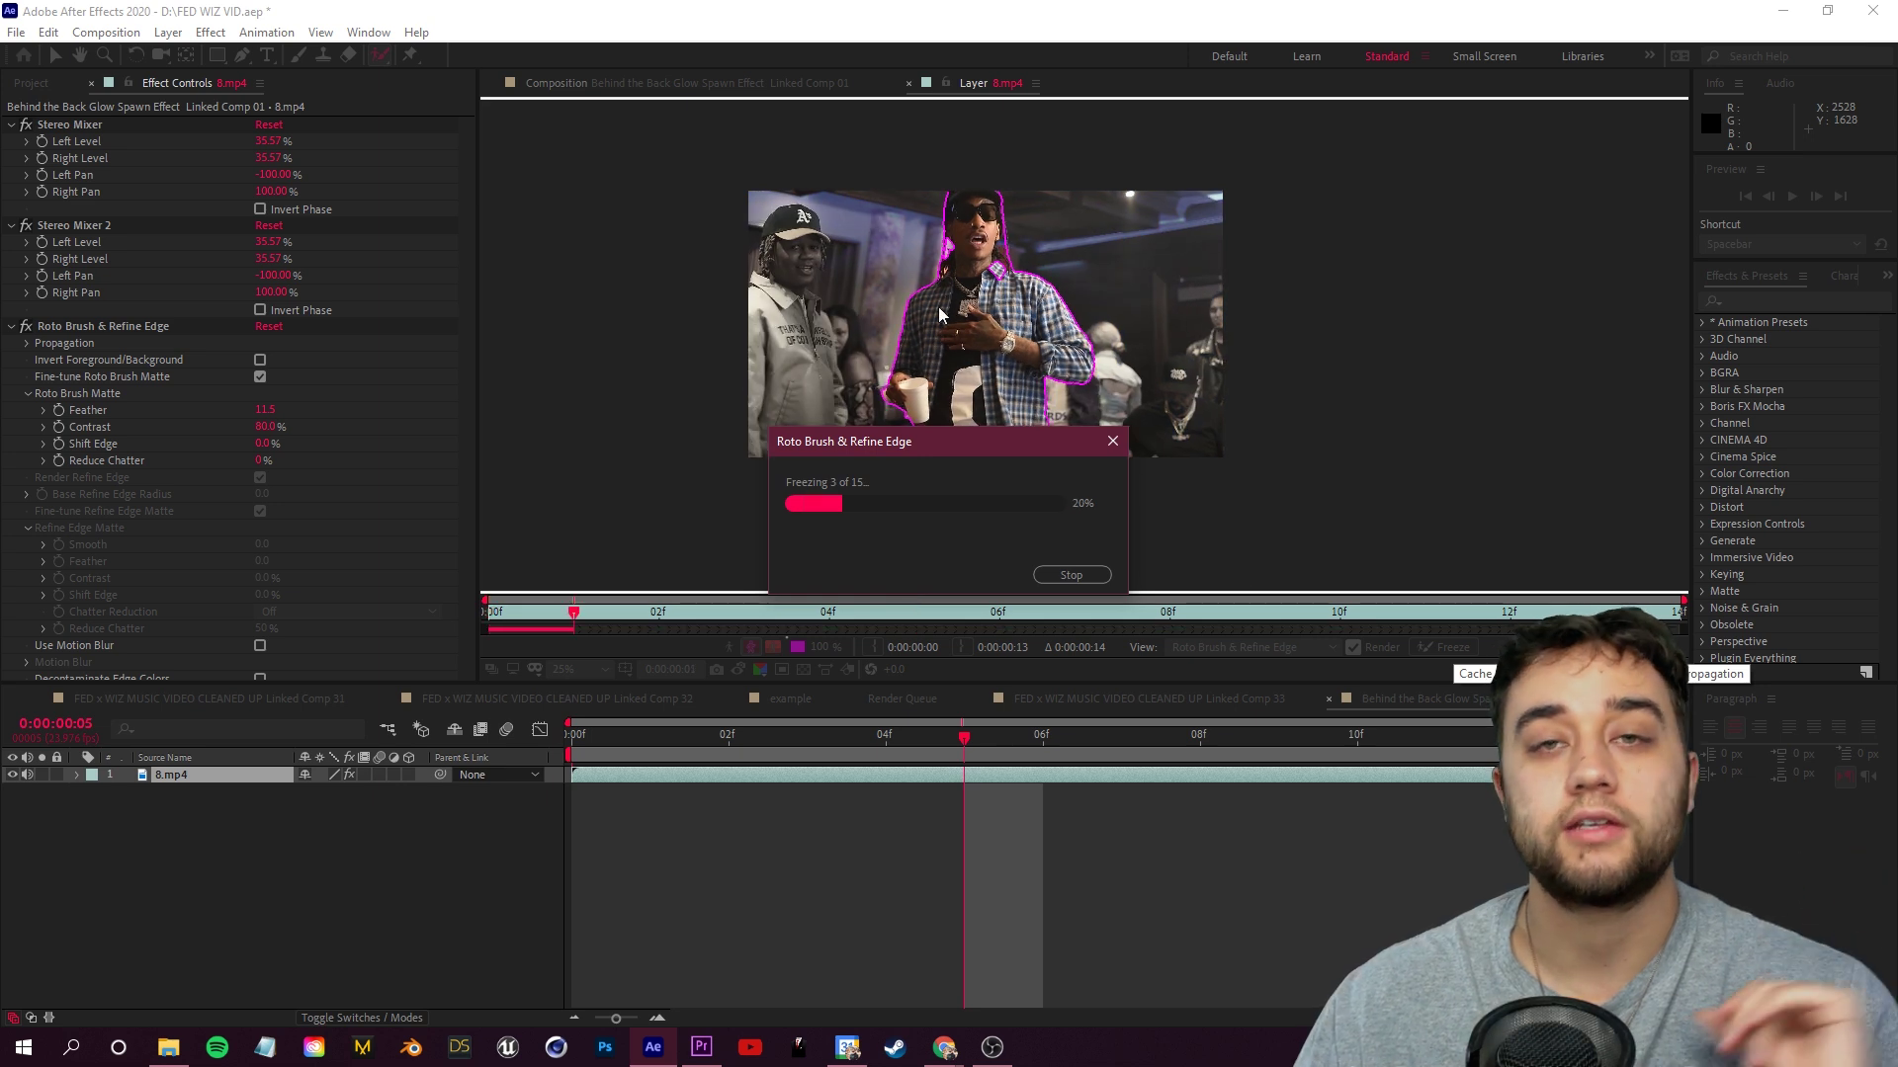
left_click(642, 87)
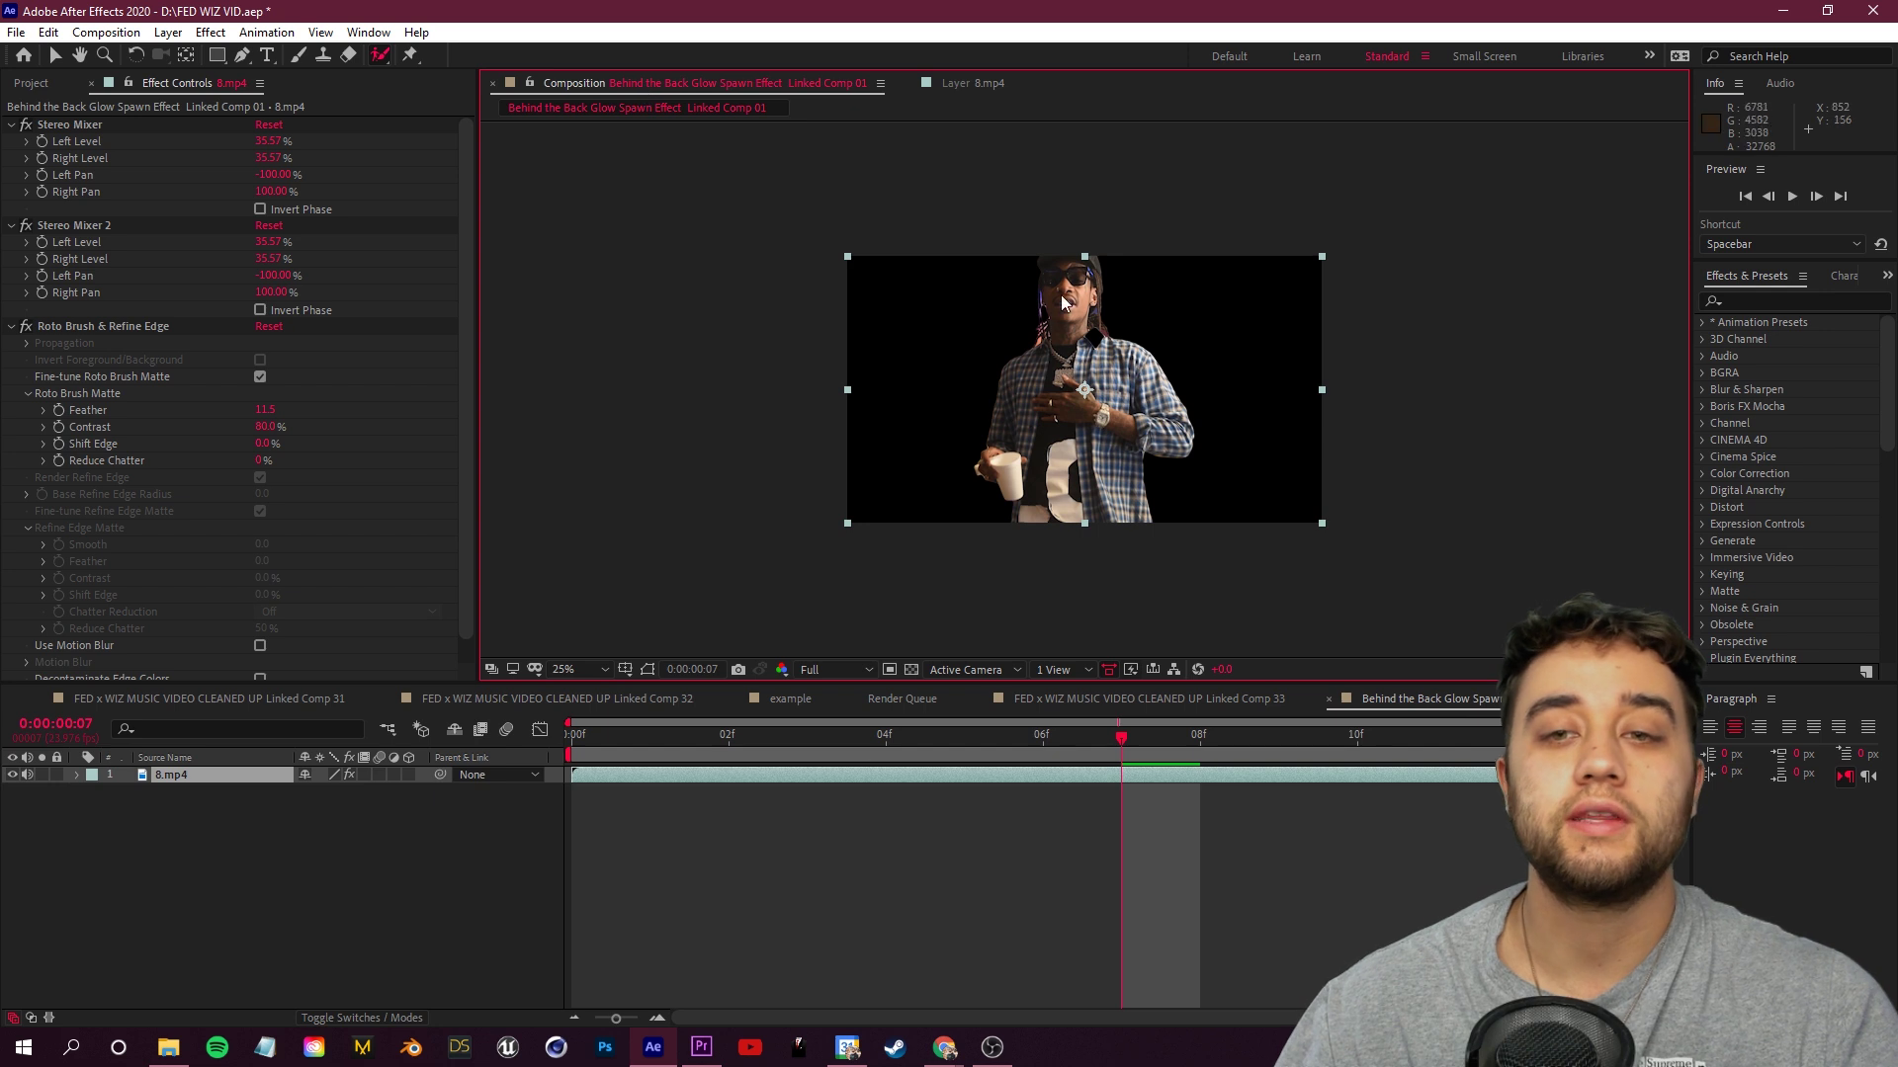
mouse_move(1121, 736)
left_mouse_down()
mouse_move(791, 721)
mouse_move(1121, 712)
left_mouse_up()
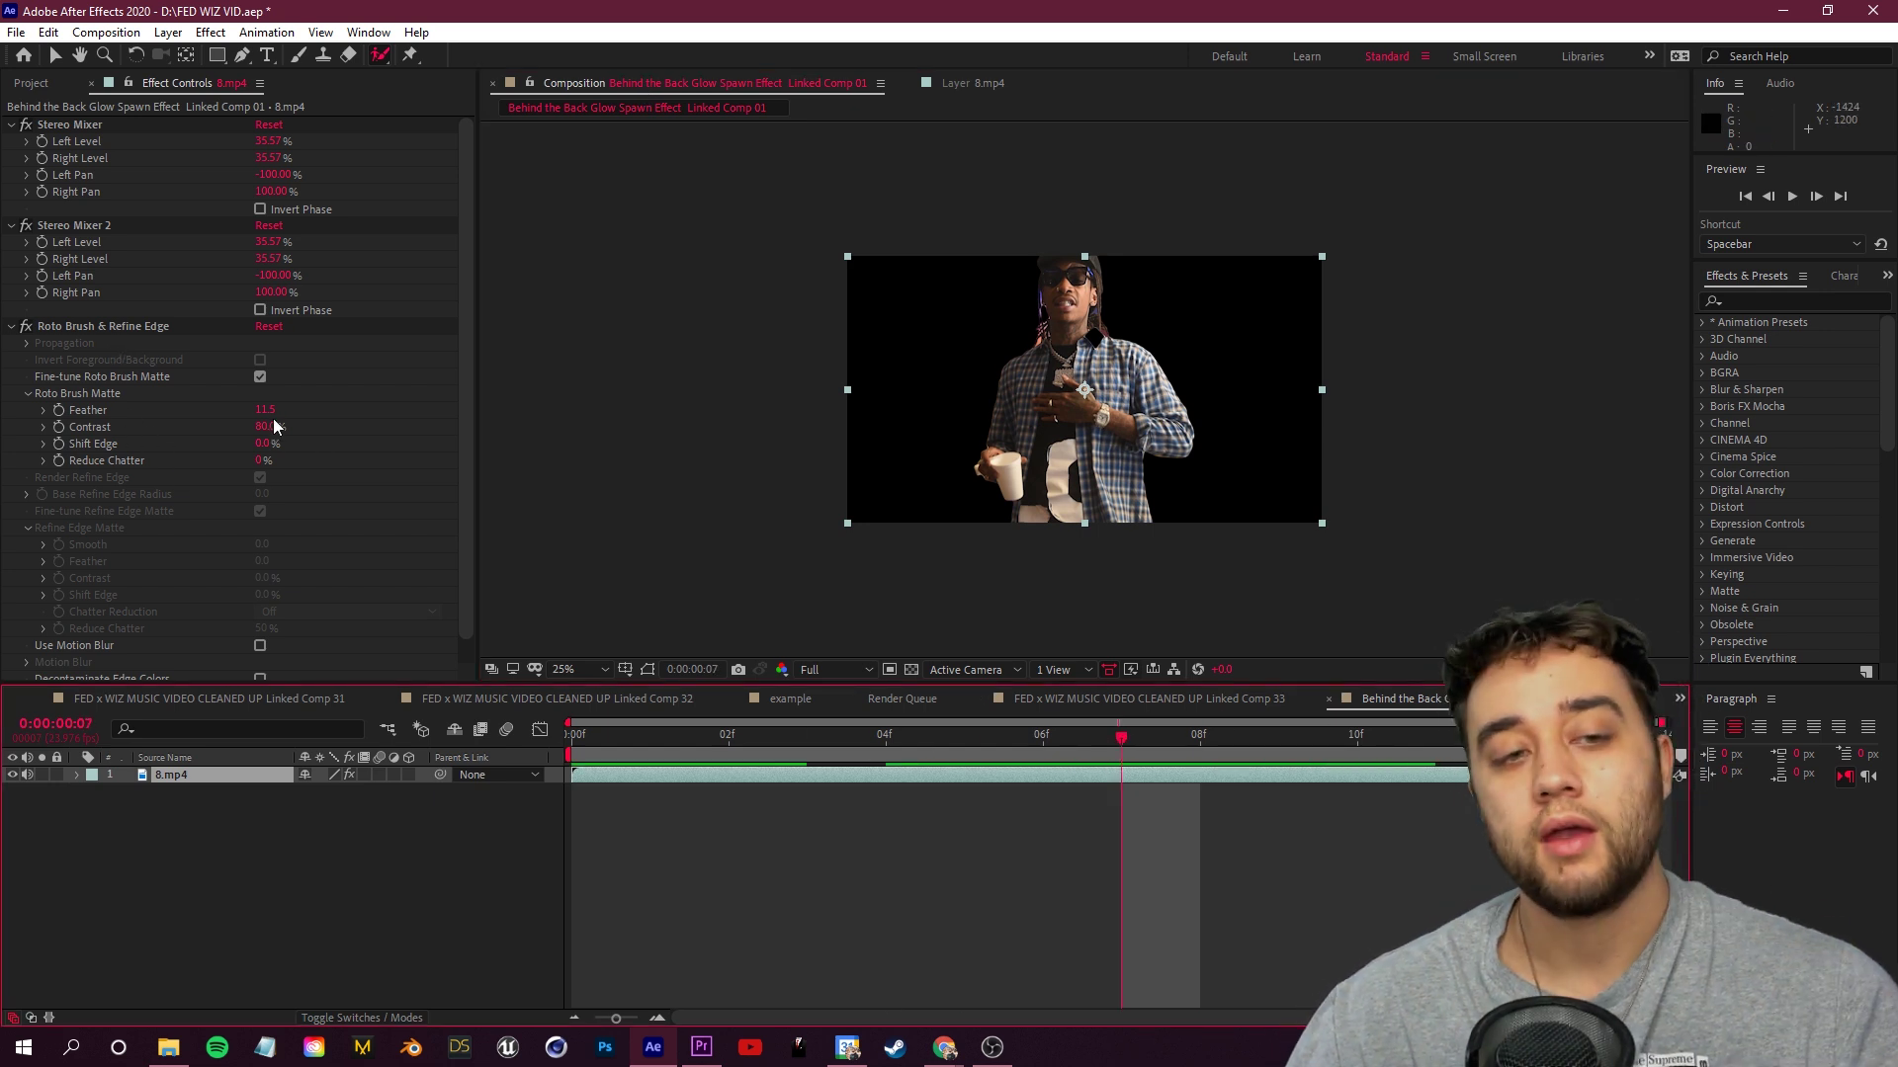
left_click_drag(262, 444, 319, 450)
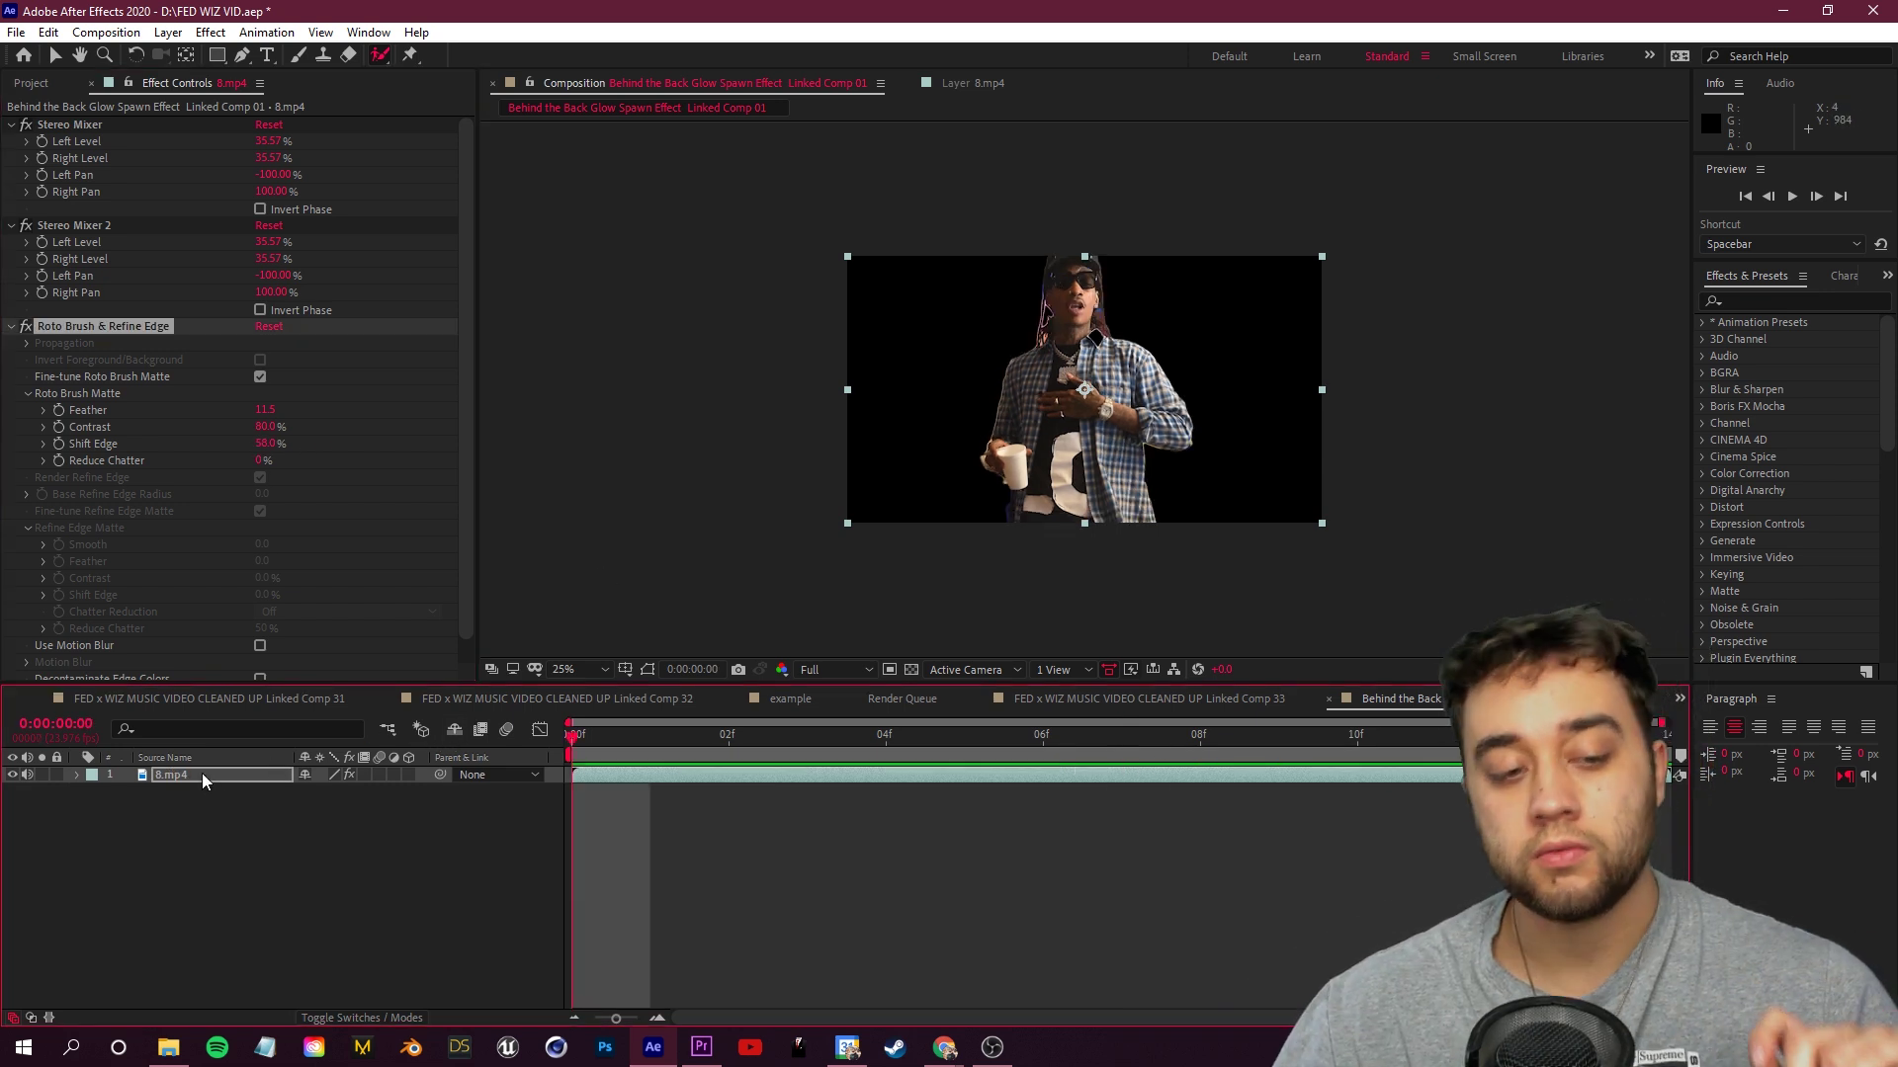
Duplicate the 8.mp4 layer and rename the lower copy "background"
left_click(202, 775)
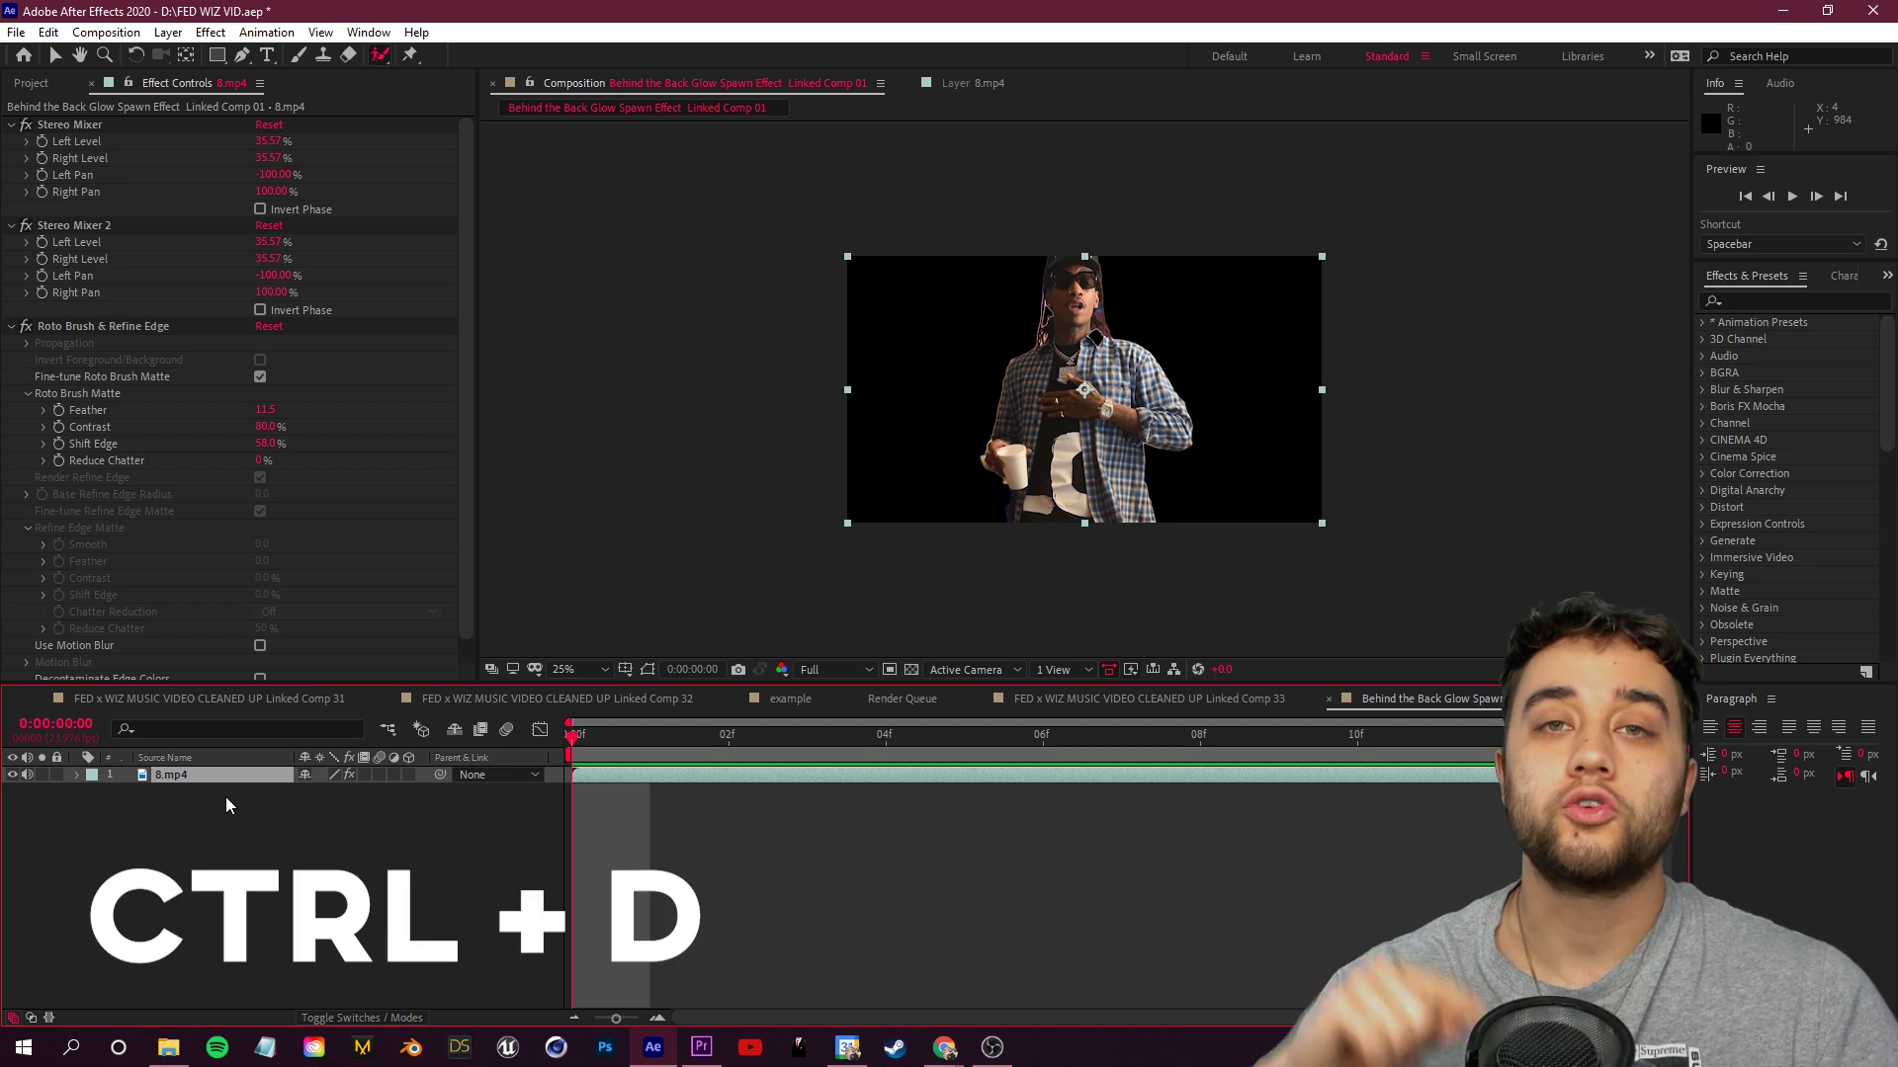
key("ctrl+d")
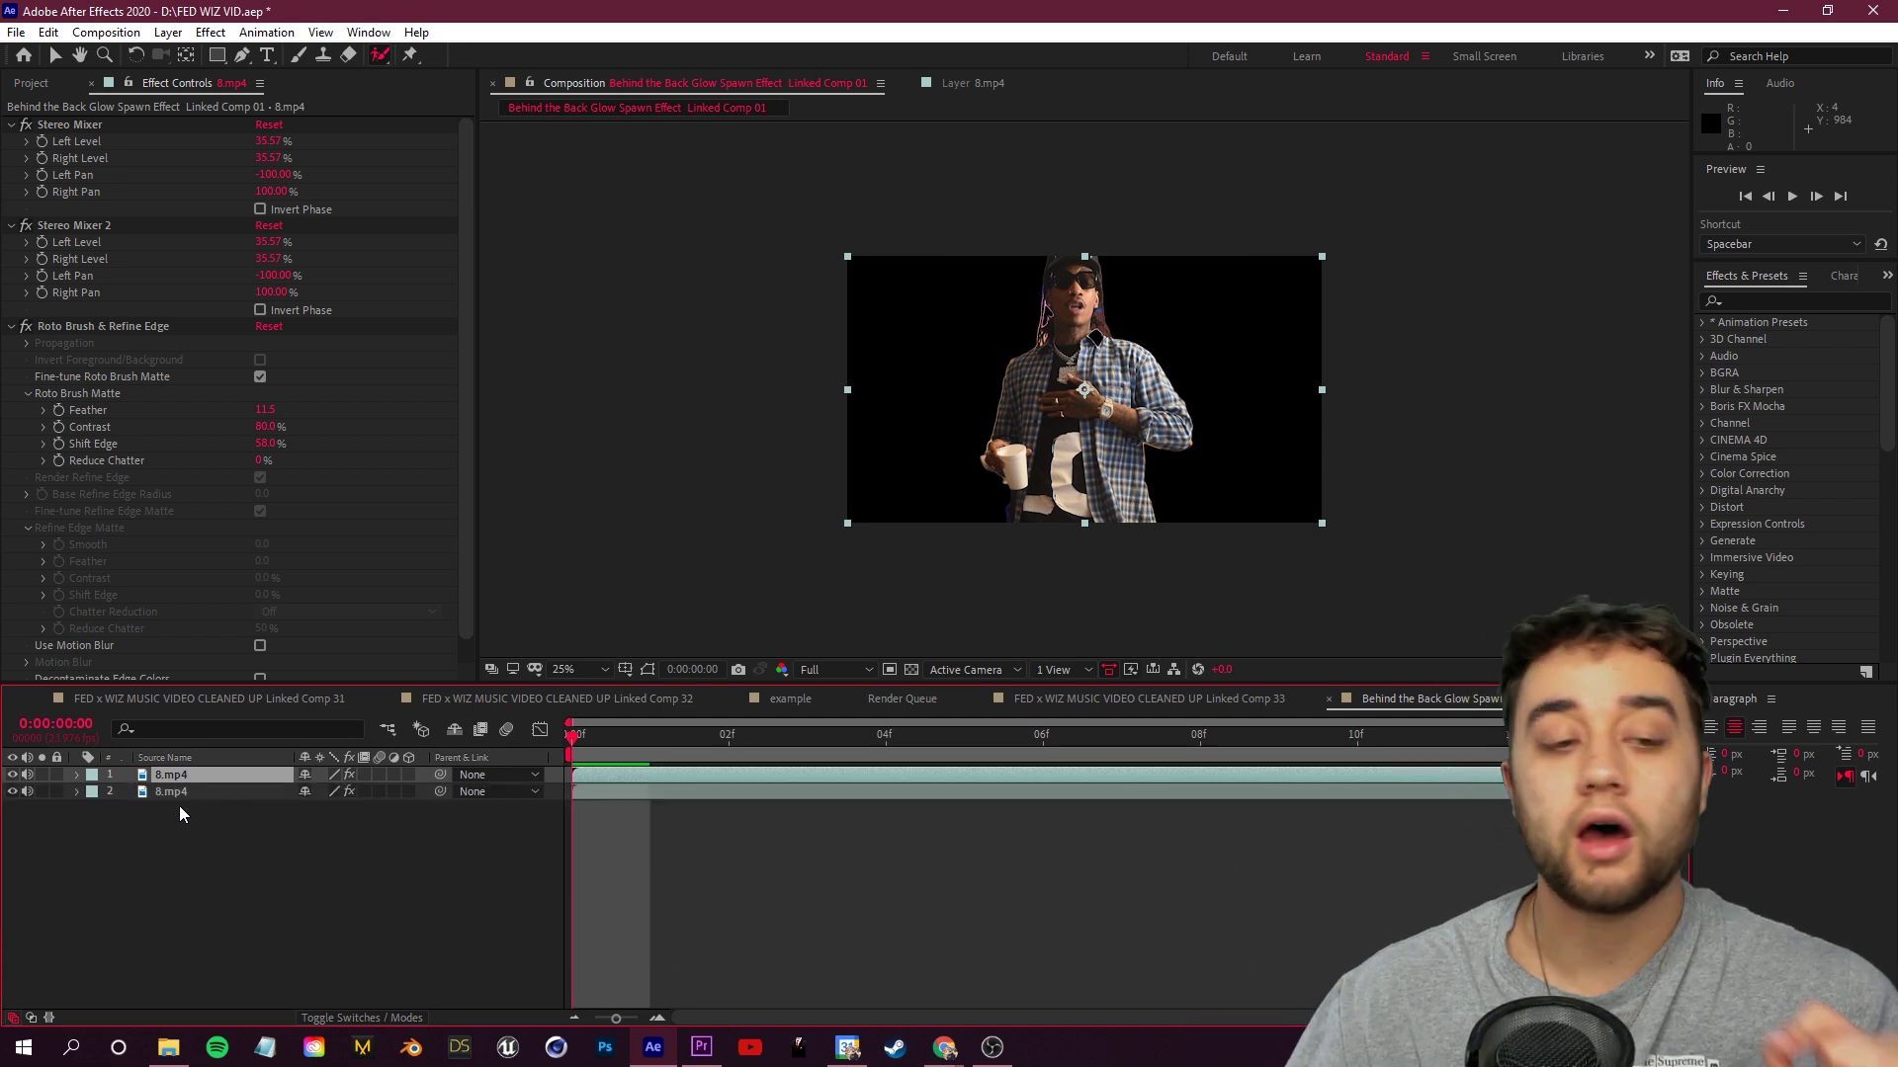
left_click(193, 793)
right_click(193, 793)
left_click(272, 758)
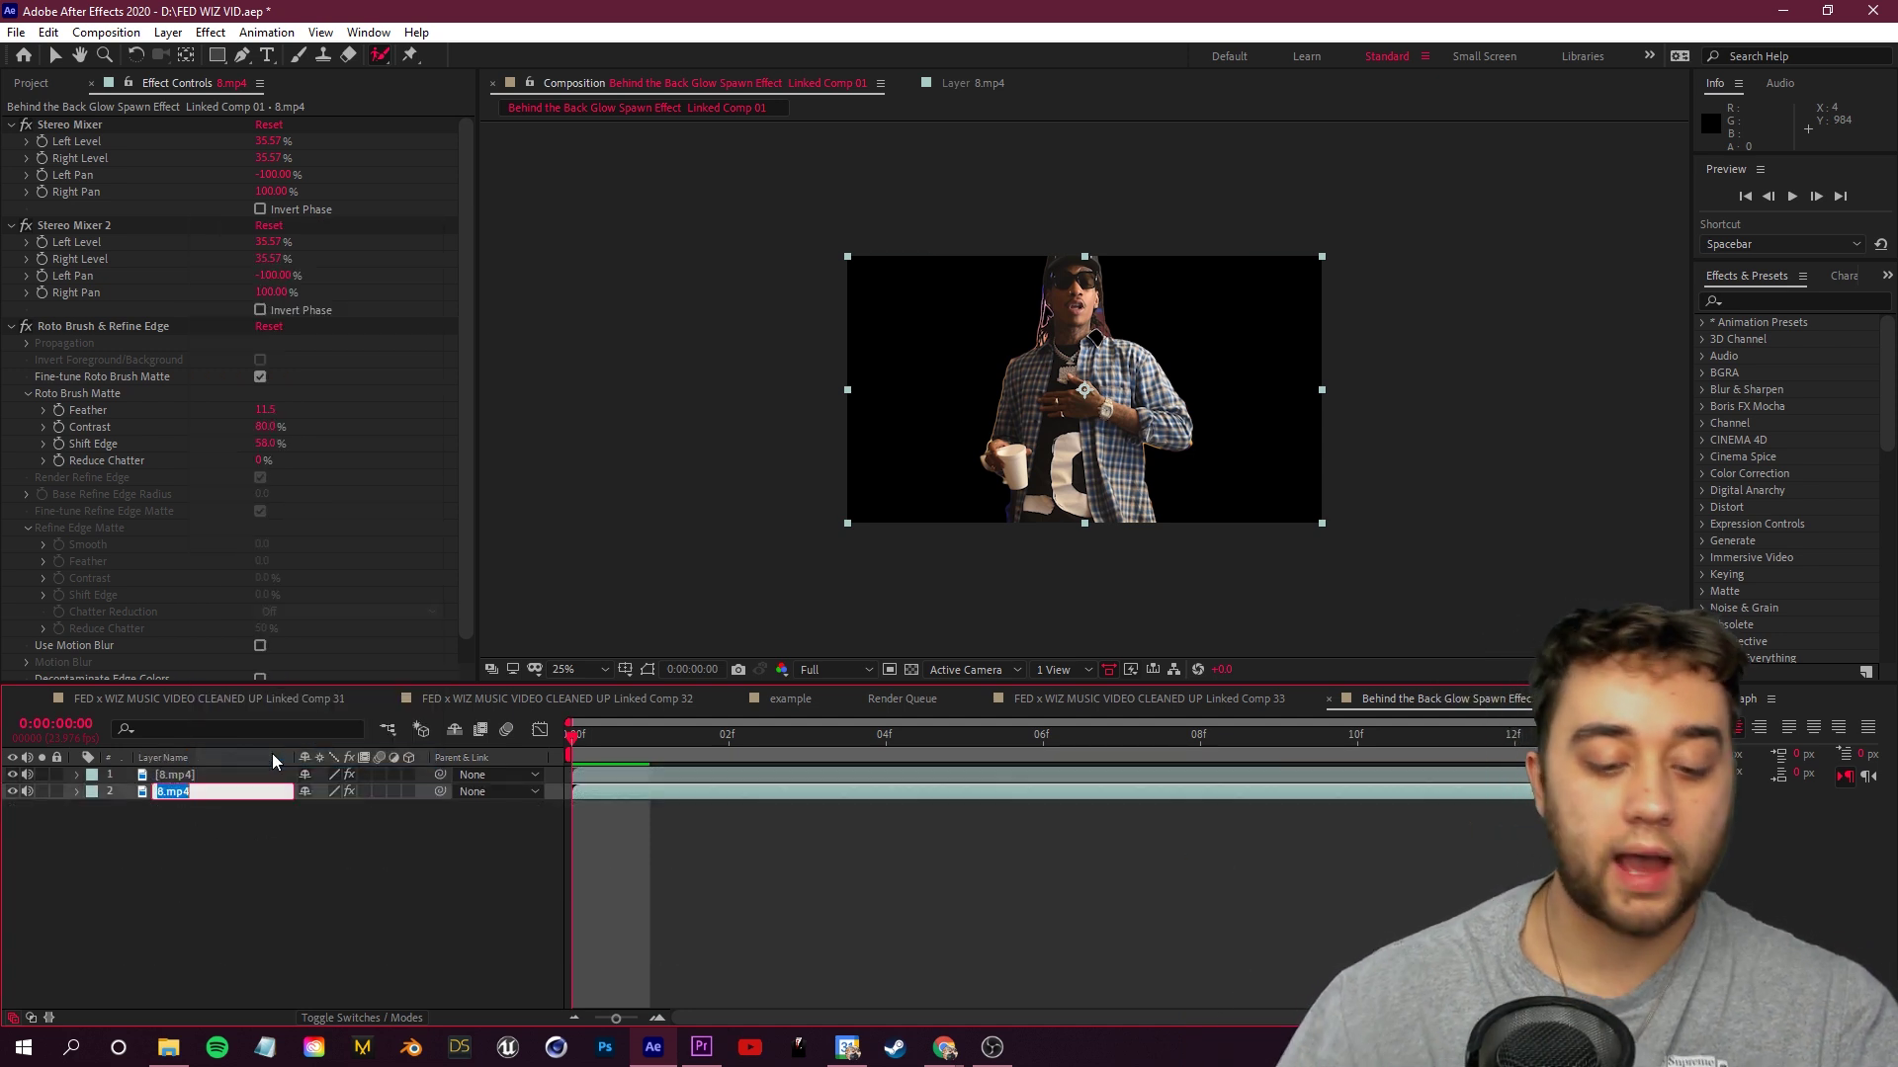
type("background")
key("Return")
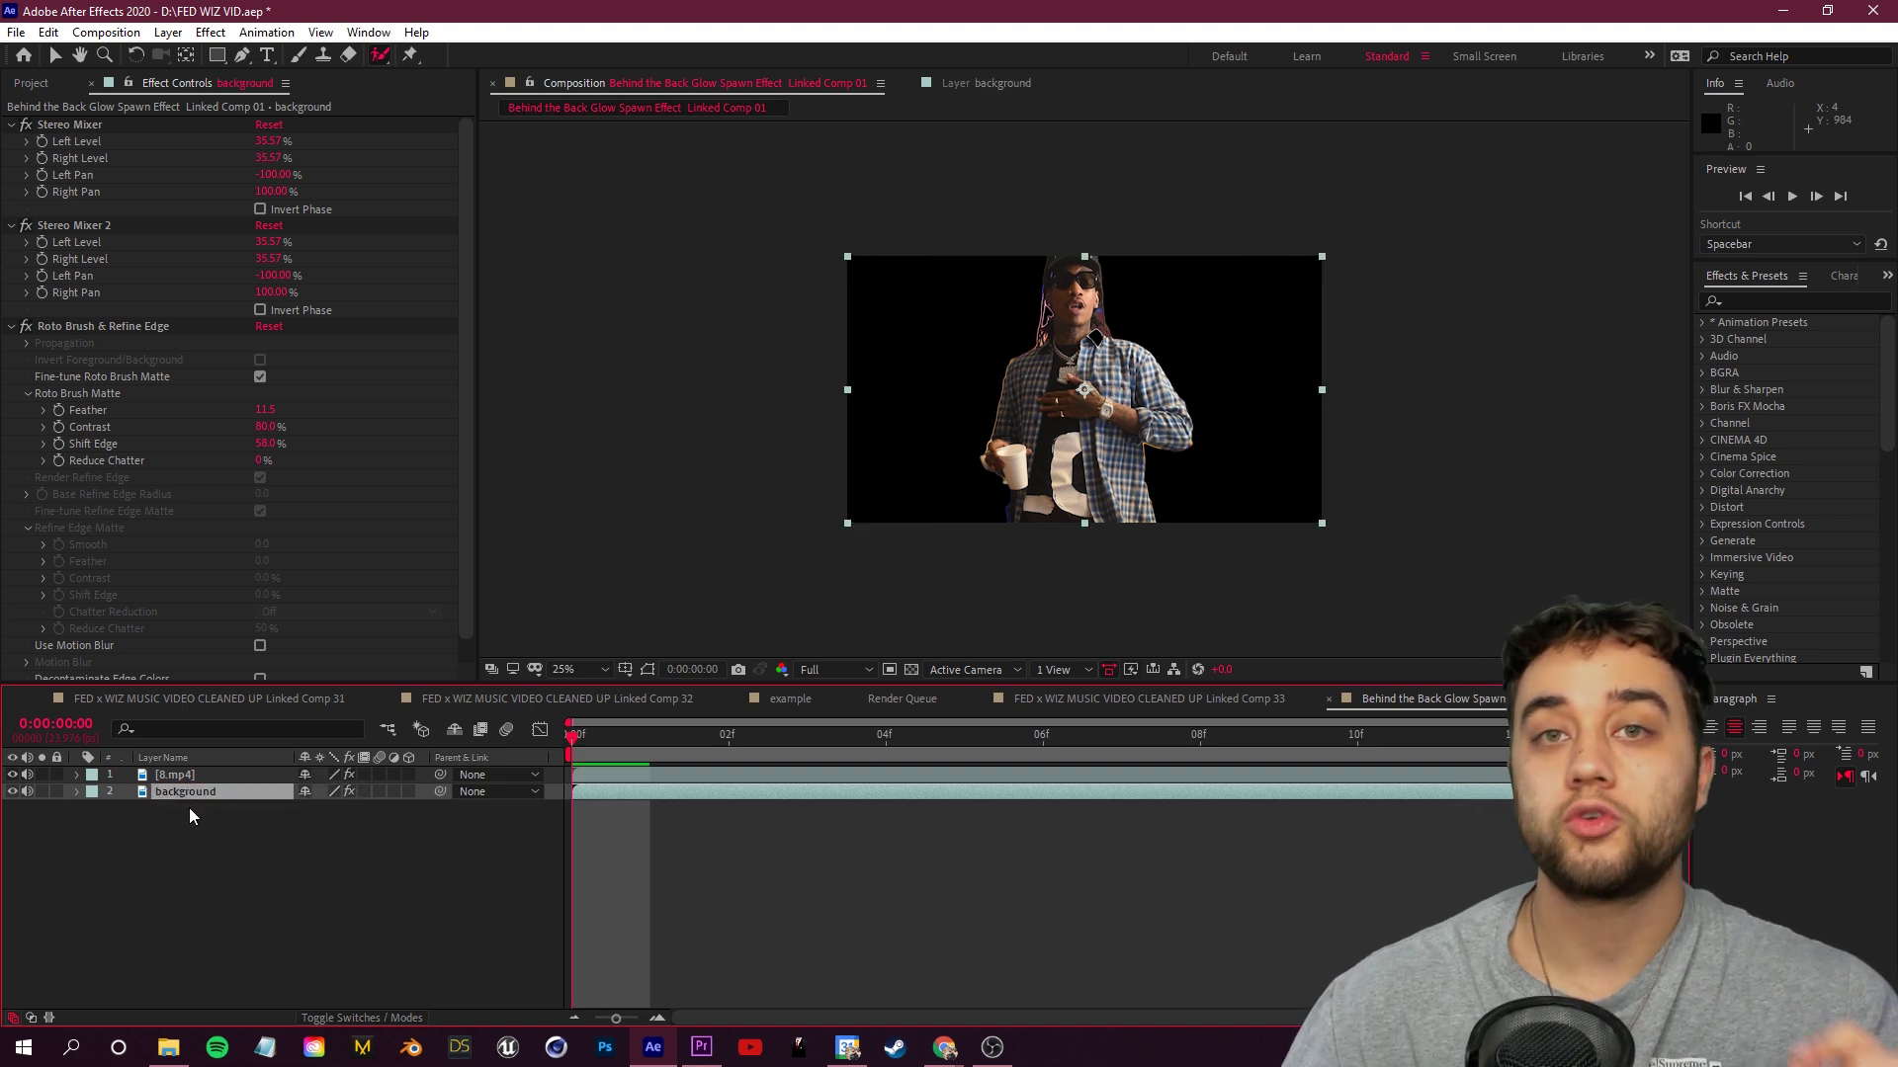
Remove the Roto Brush & Refine Edge effect from the background layer
left_click(99, 329)
key("Delete")
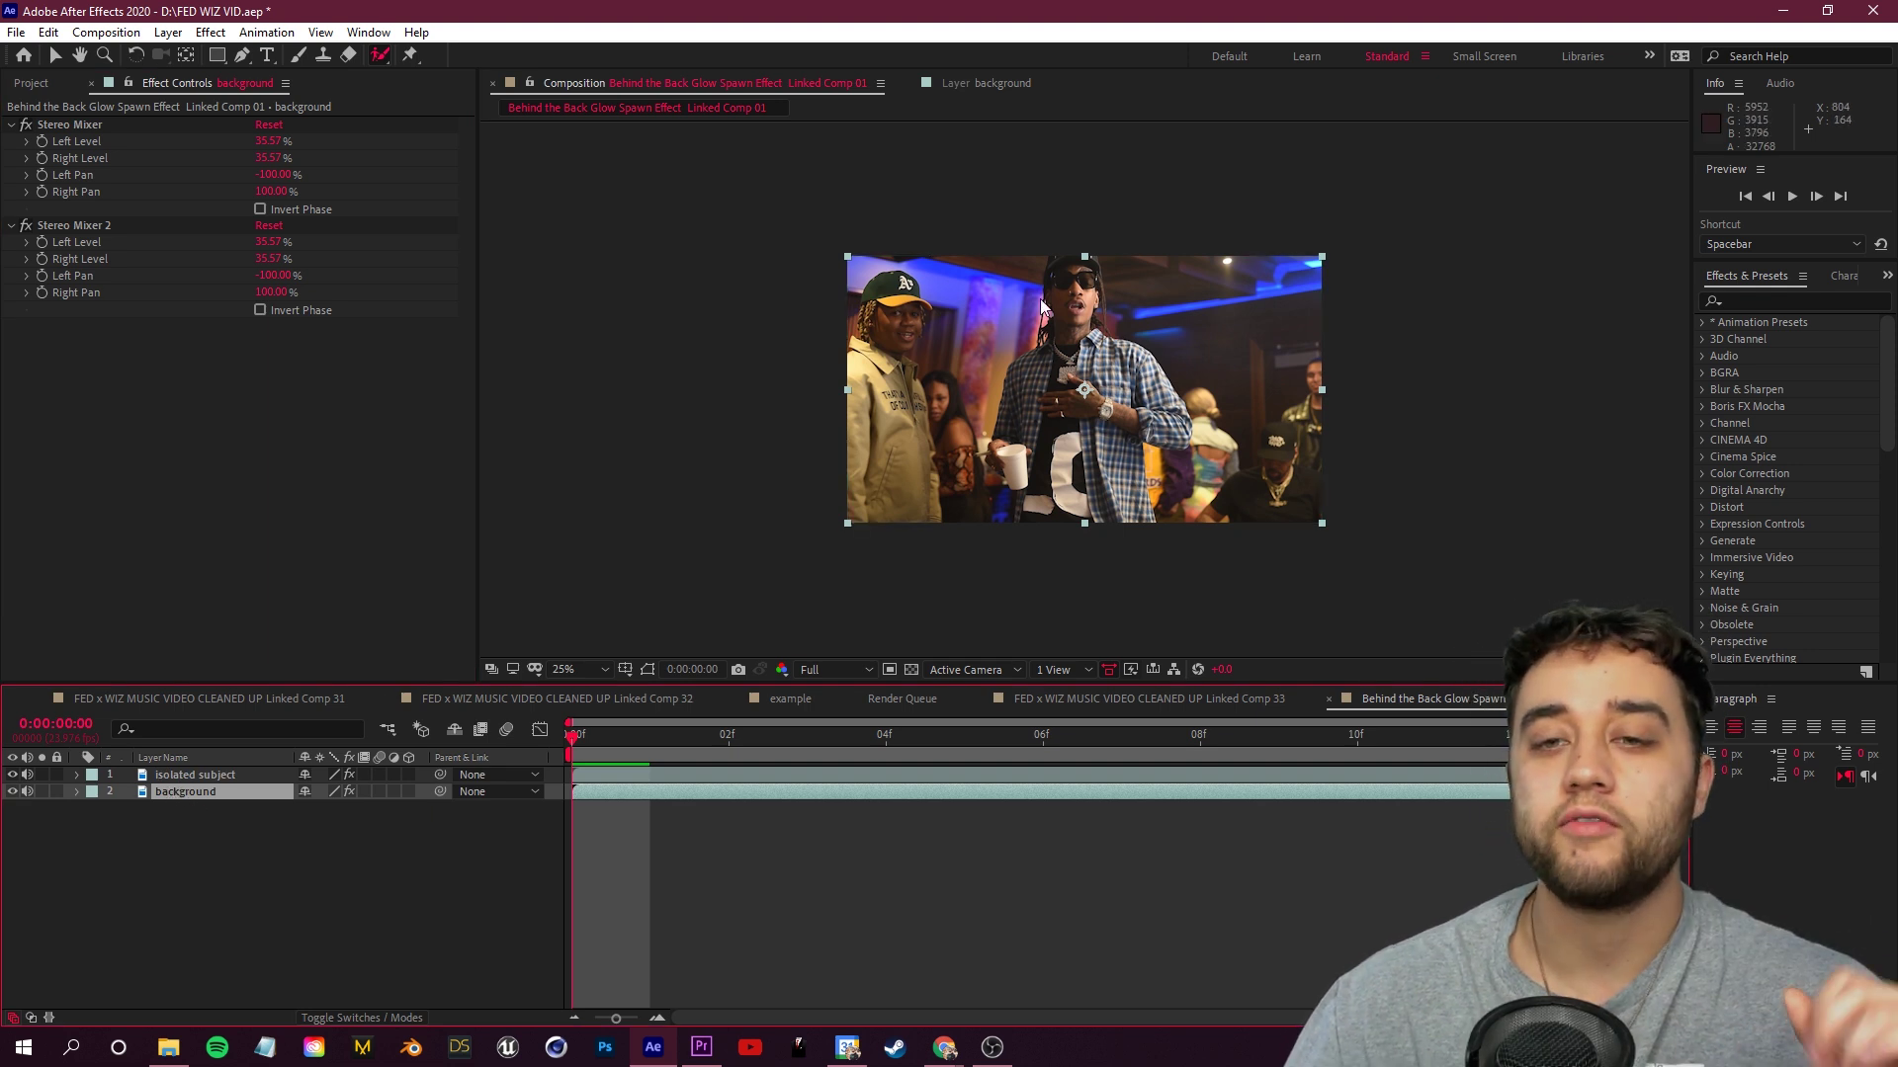
left_click(473, 889)
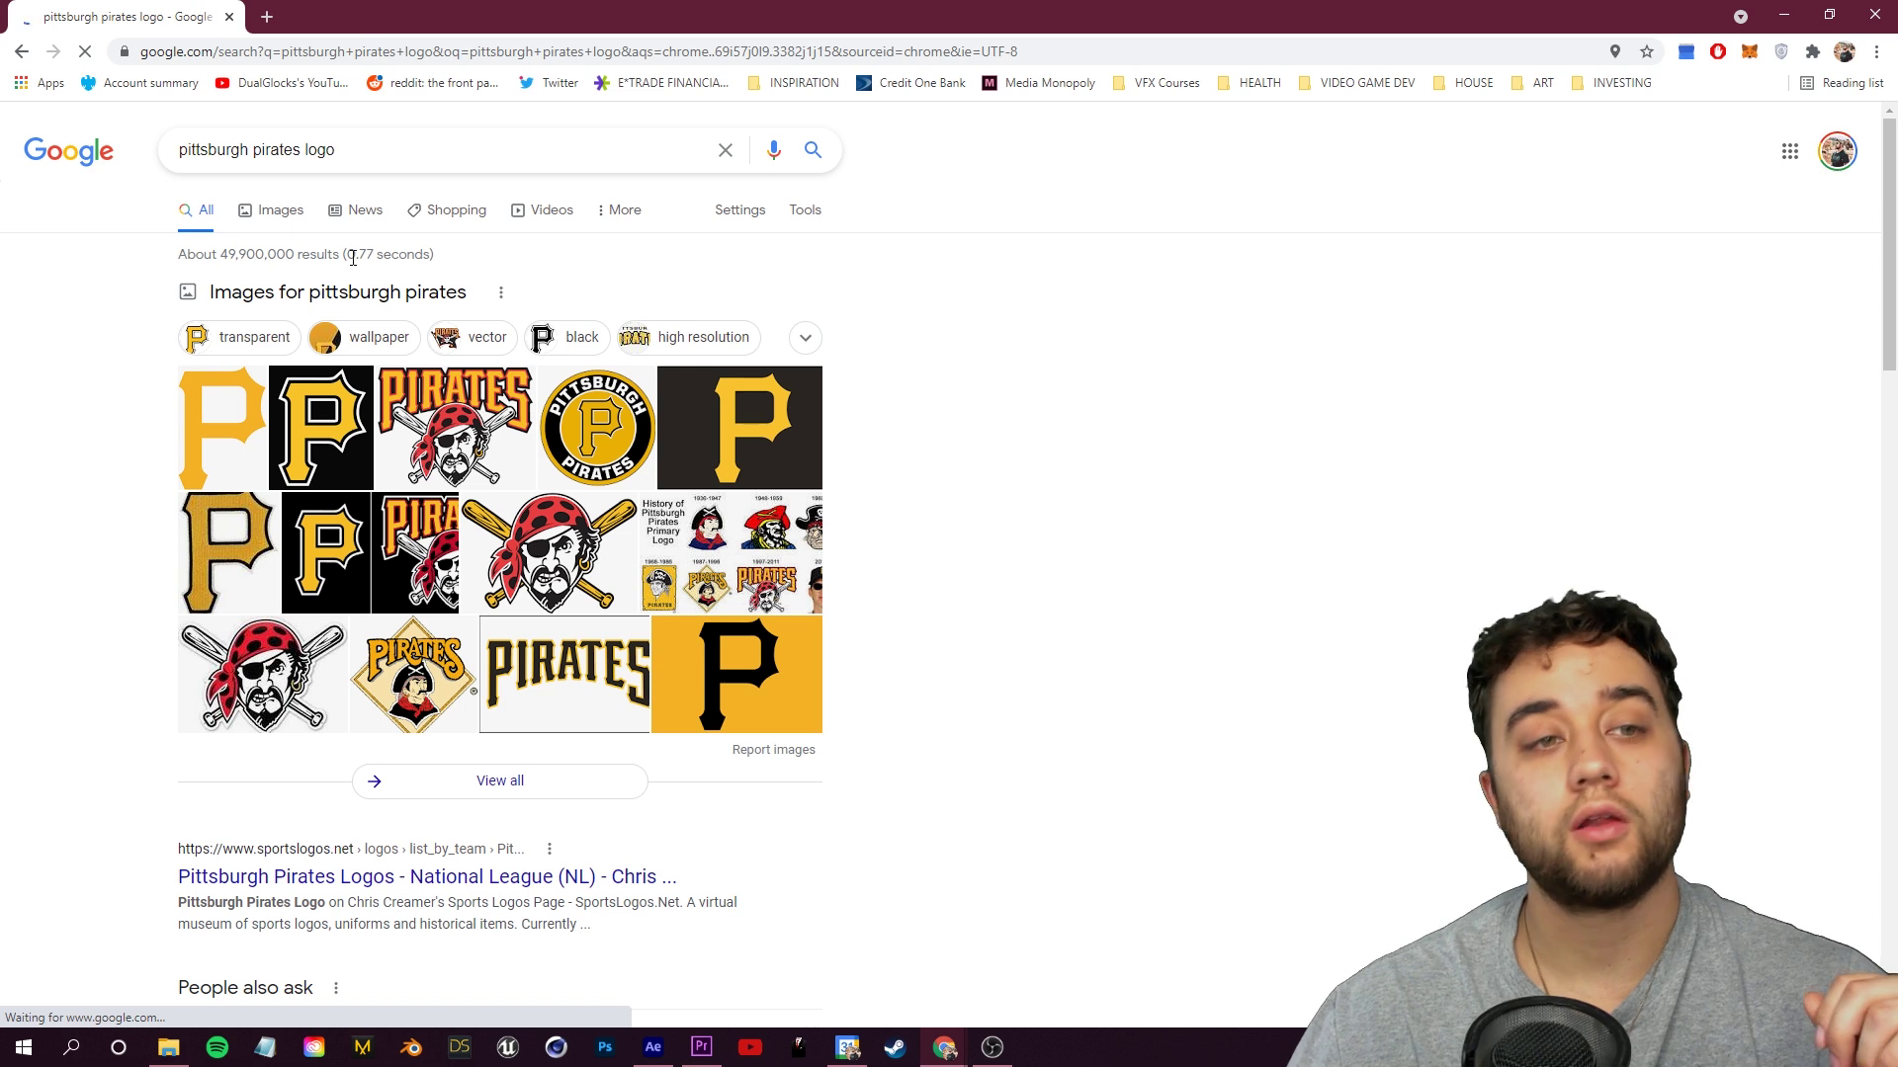
Show the image results for "pittsburgh pirates logo" and filter them to transparent images
left_click(265, 219)
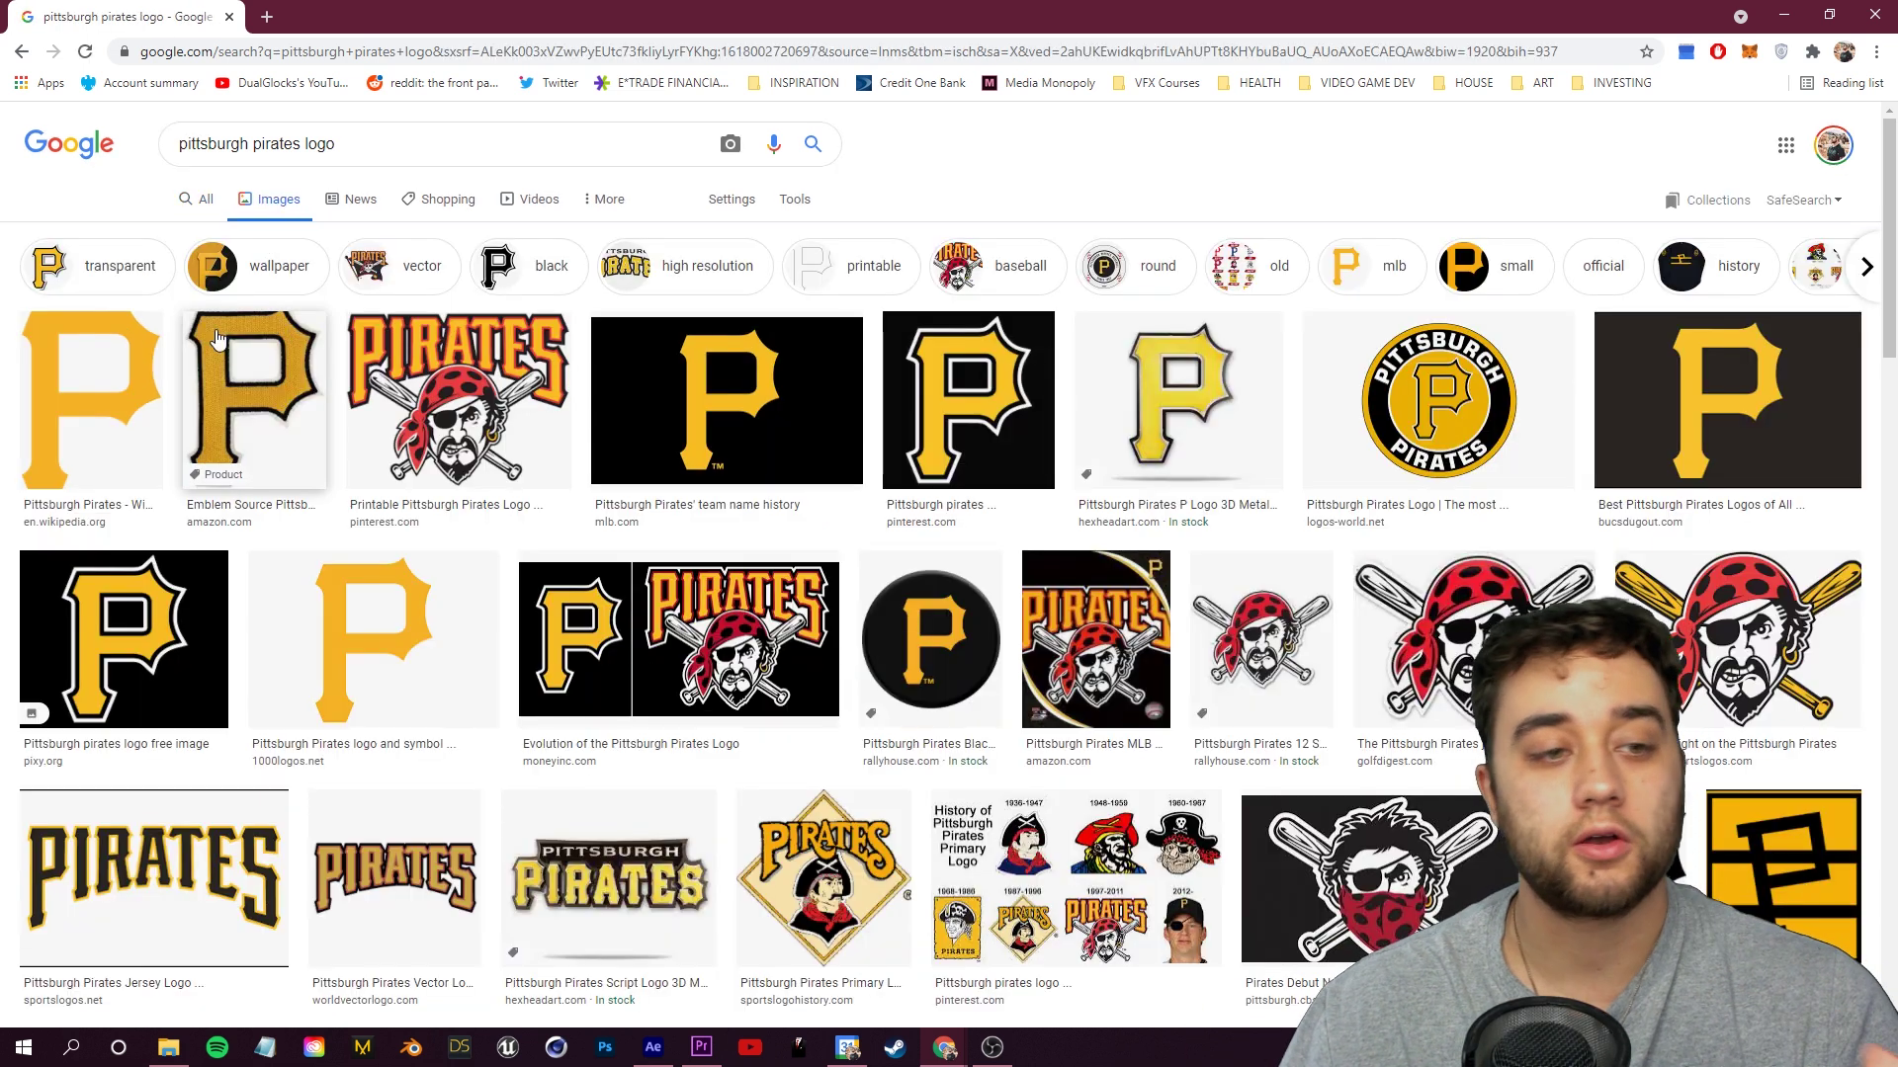
left_click(163, 382)
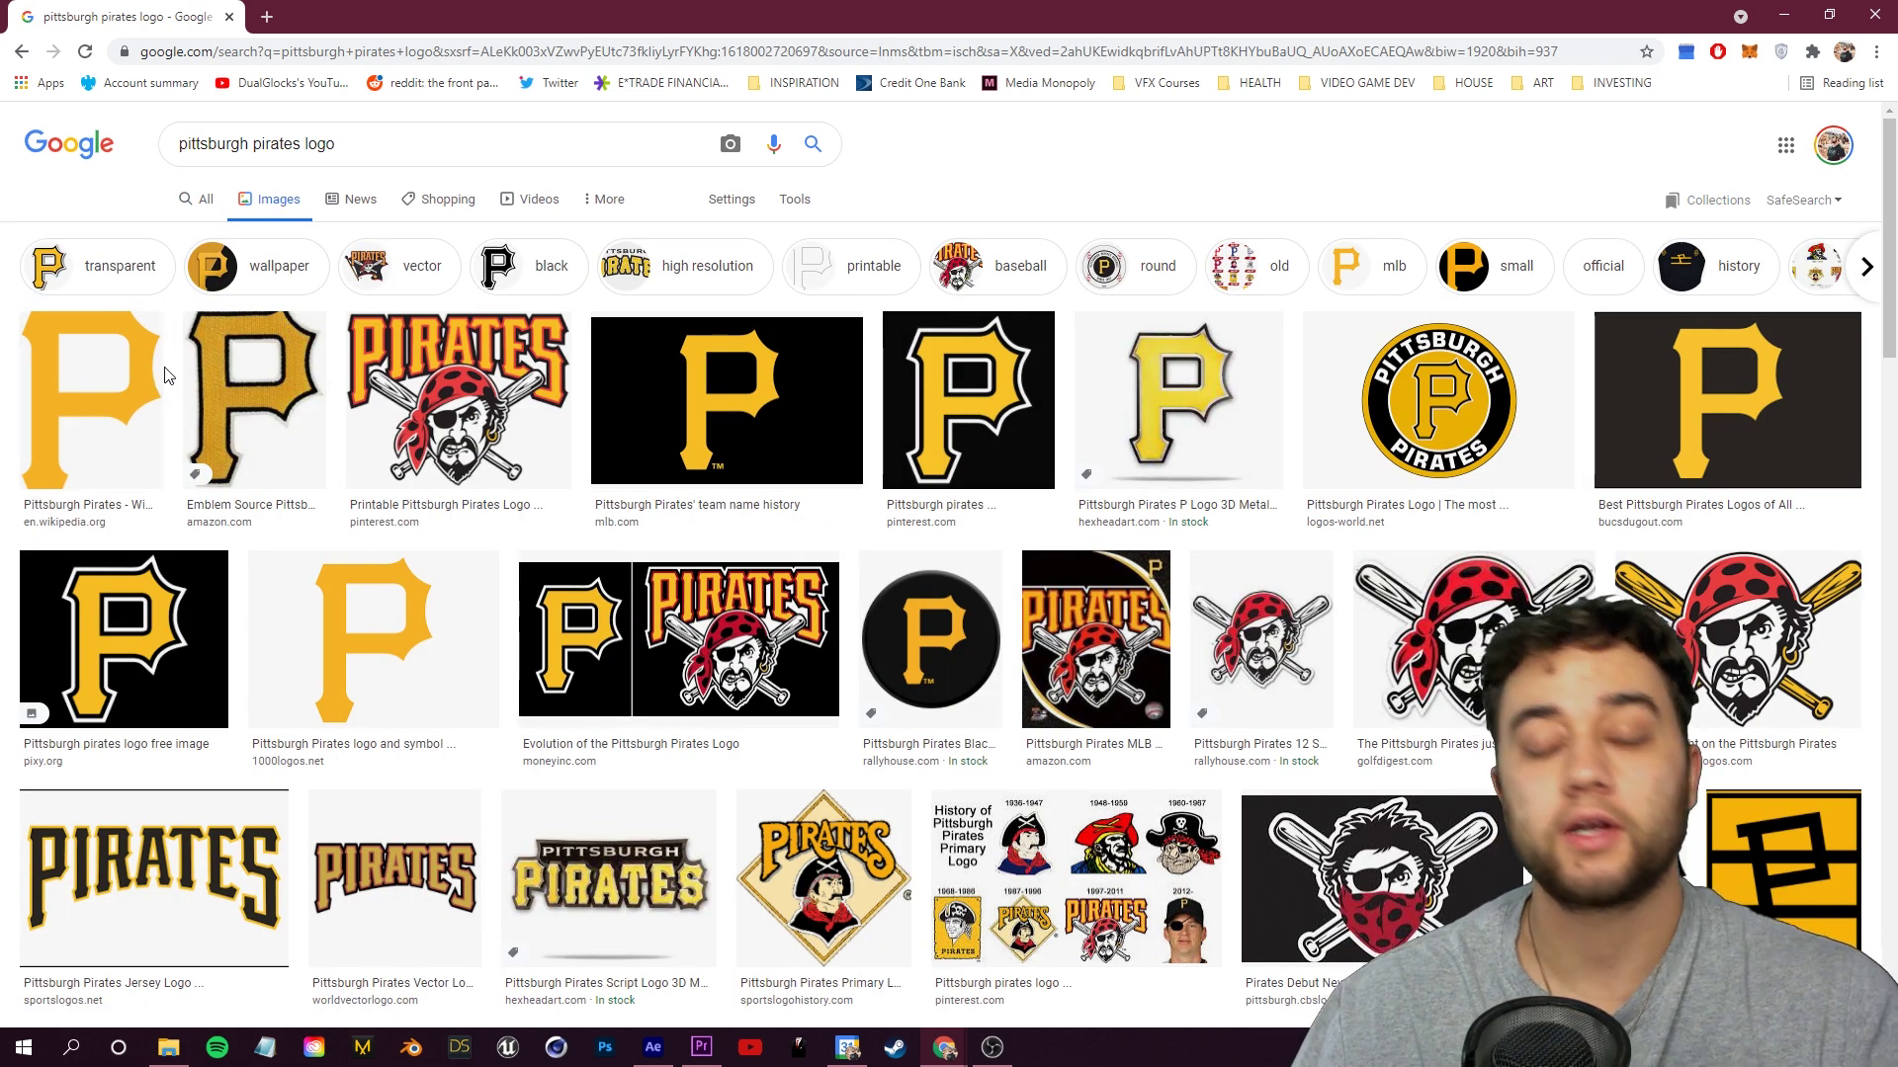
left_click(138, 374)
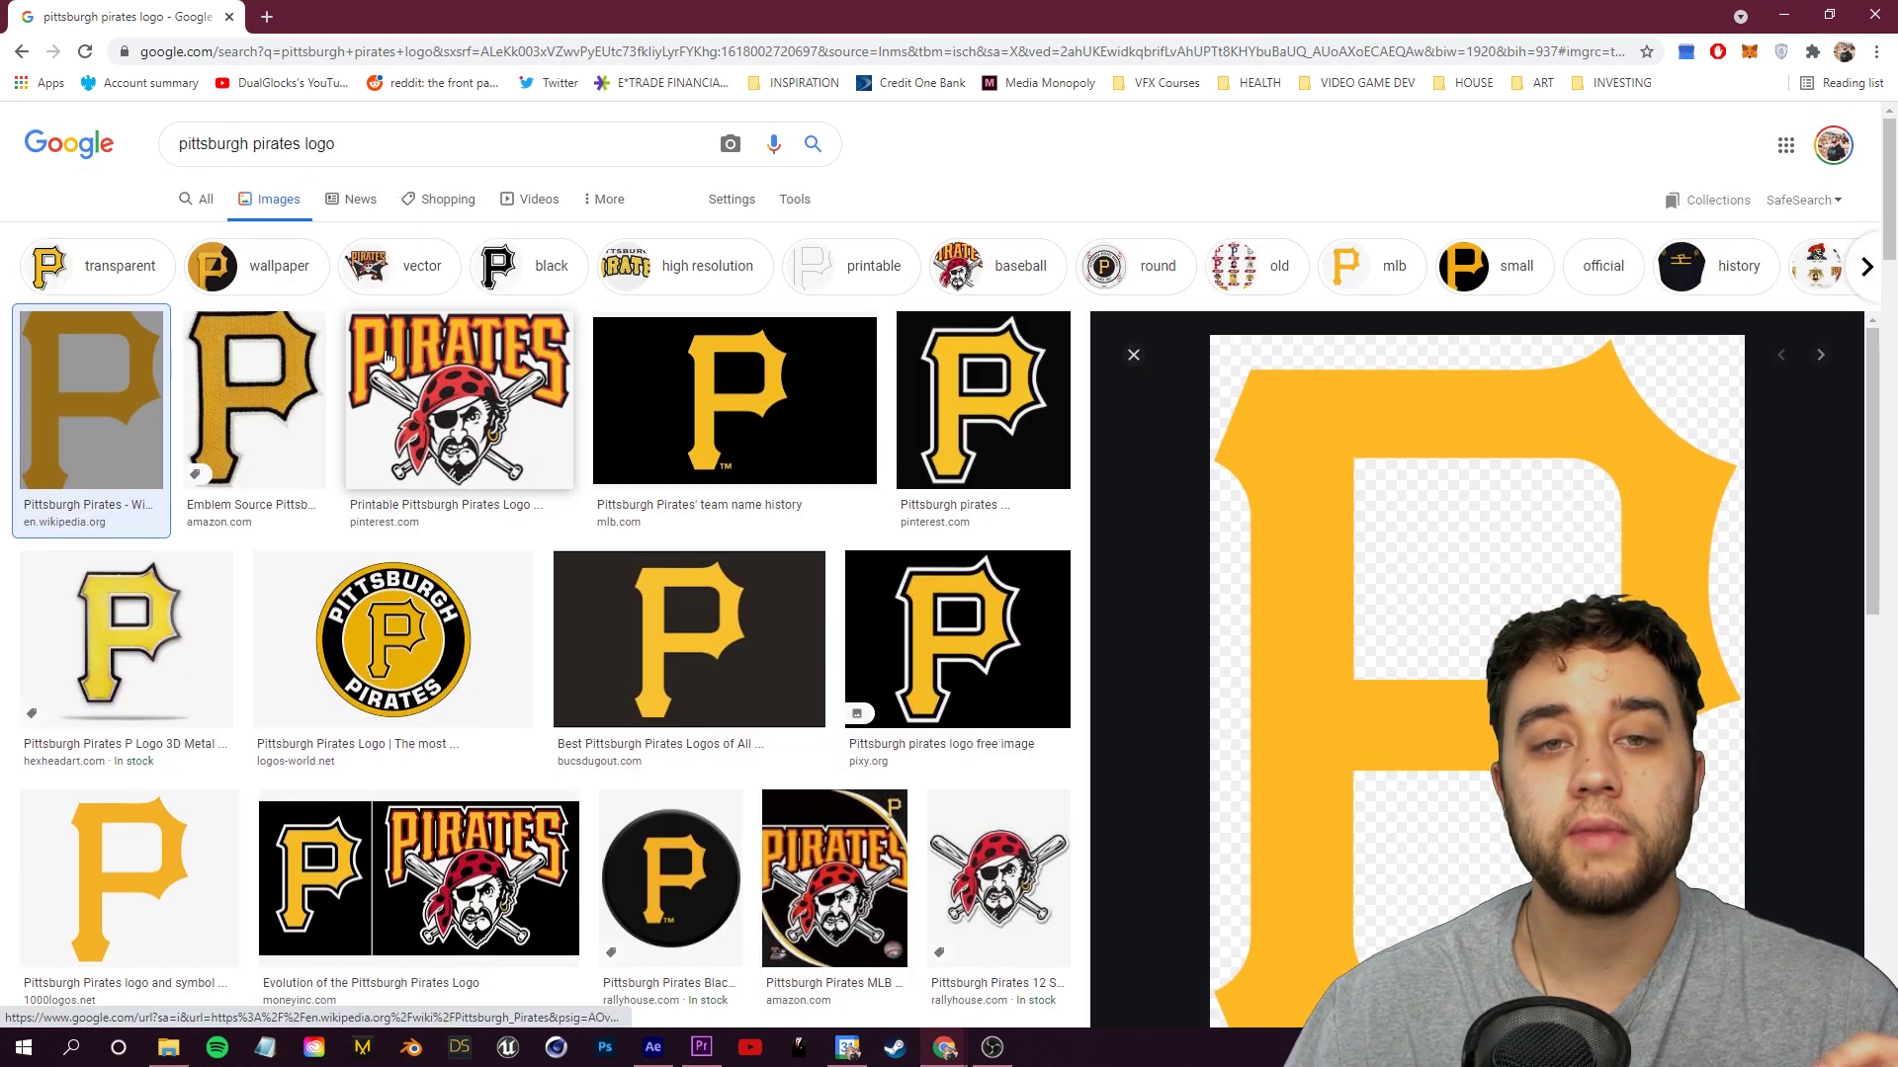
left_click(801, 202)
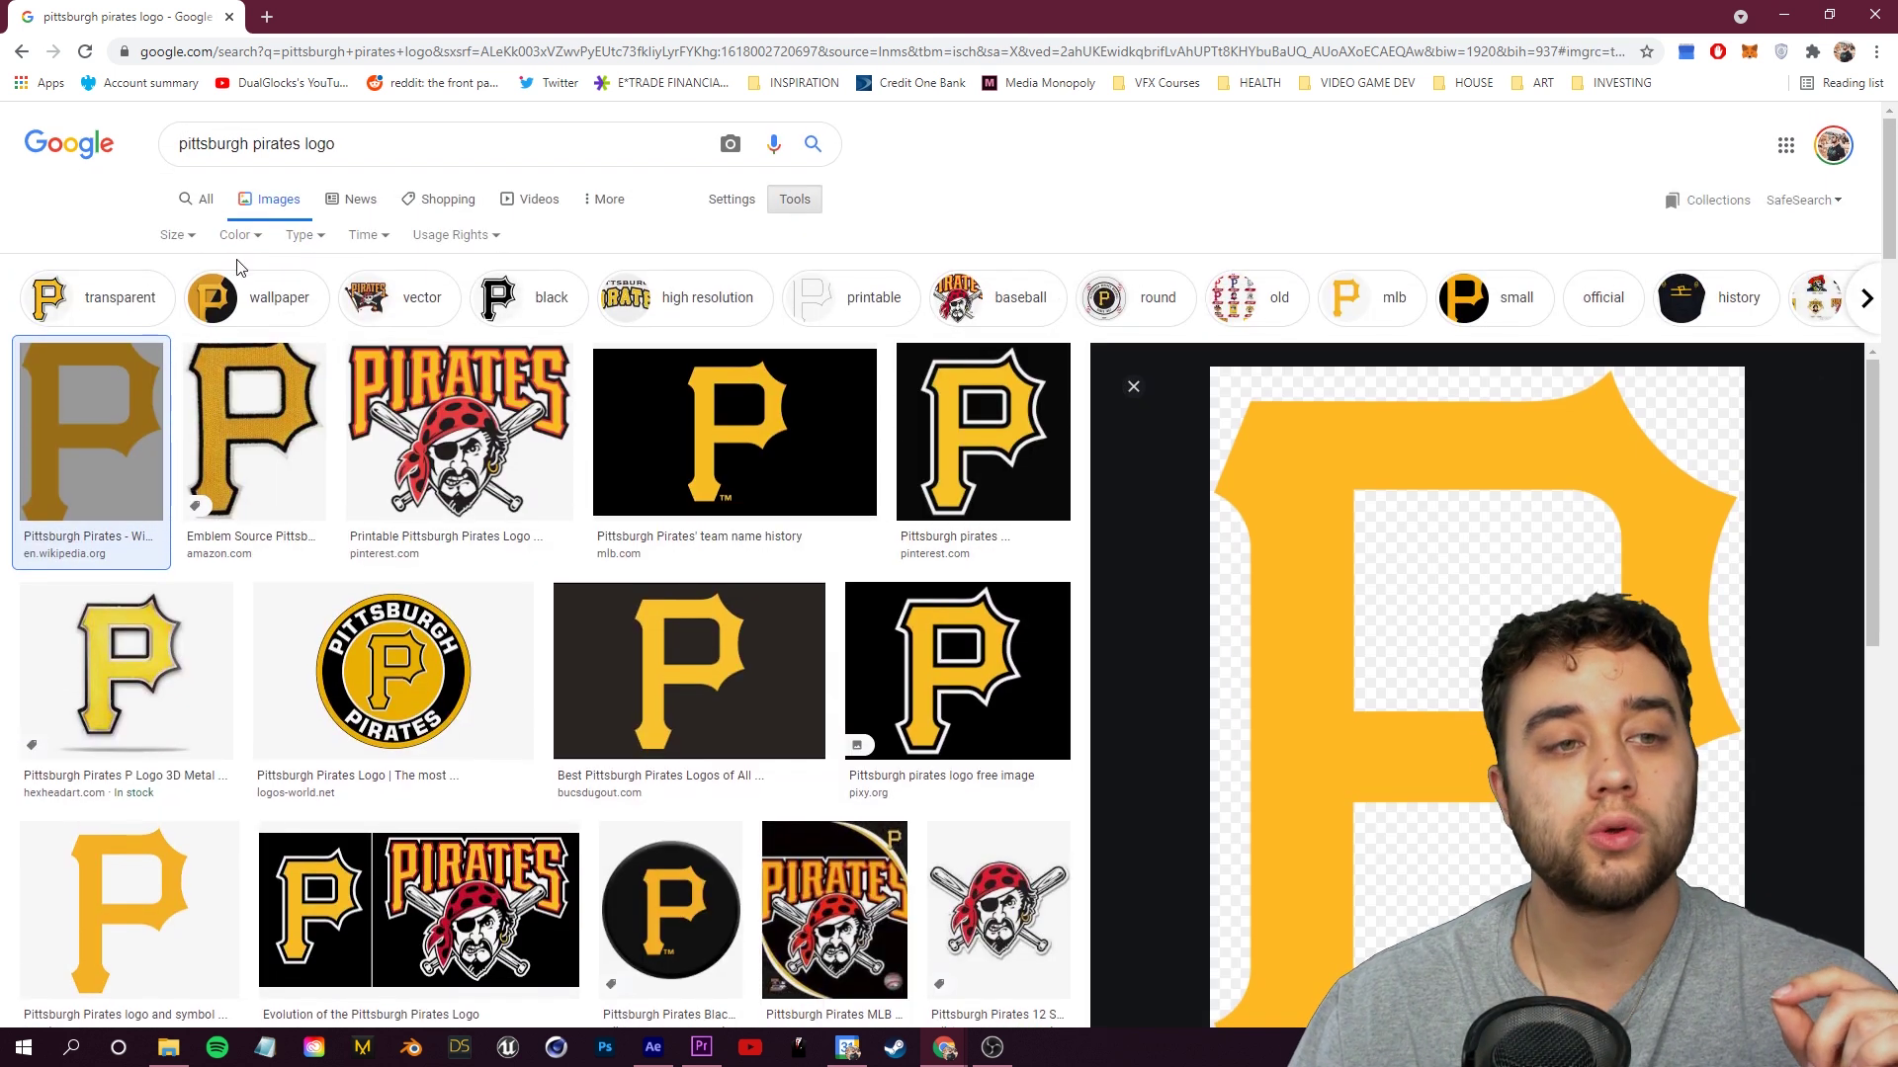
left_click(255, 237)
left_click(242, 341)
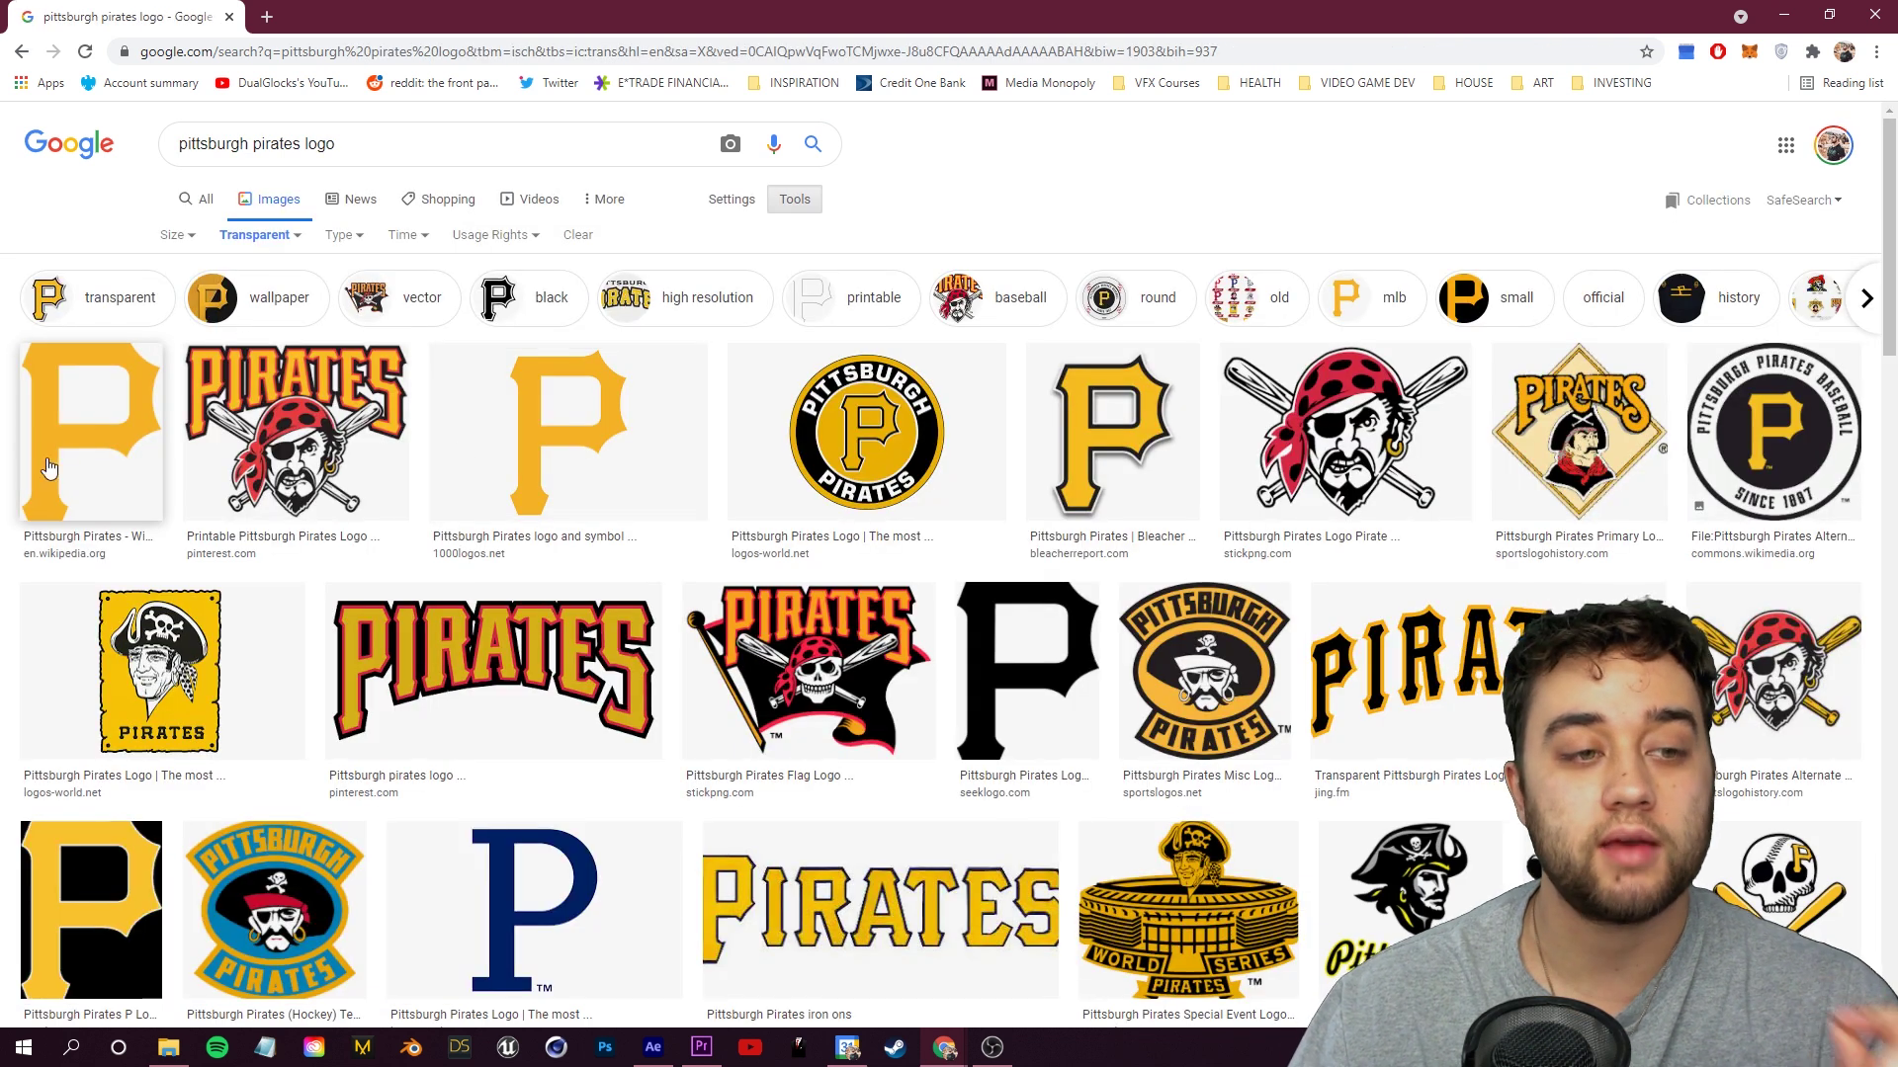
Save the Wikipedia yellow P logo as a PNG image in the "logo spawn effect" folder and show the download in its folder
left_click(79, 459)
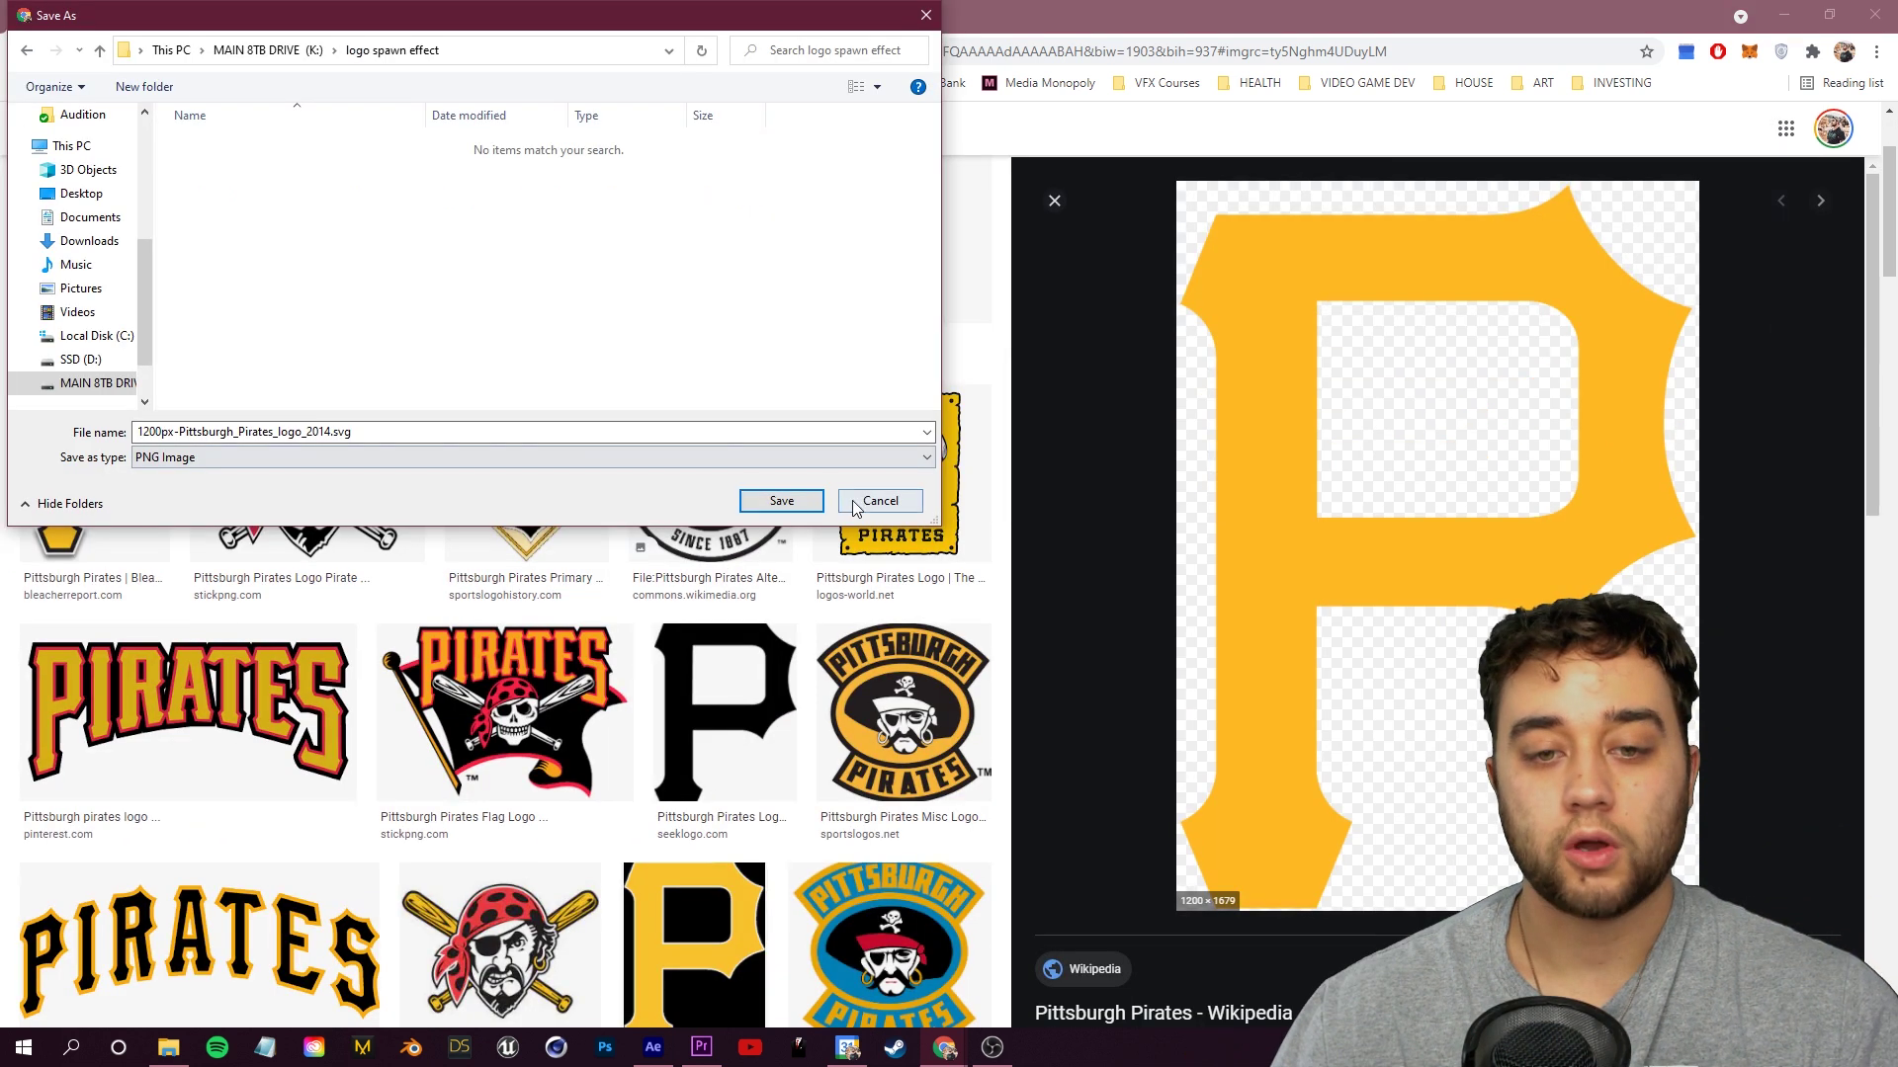
key("Return")
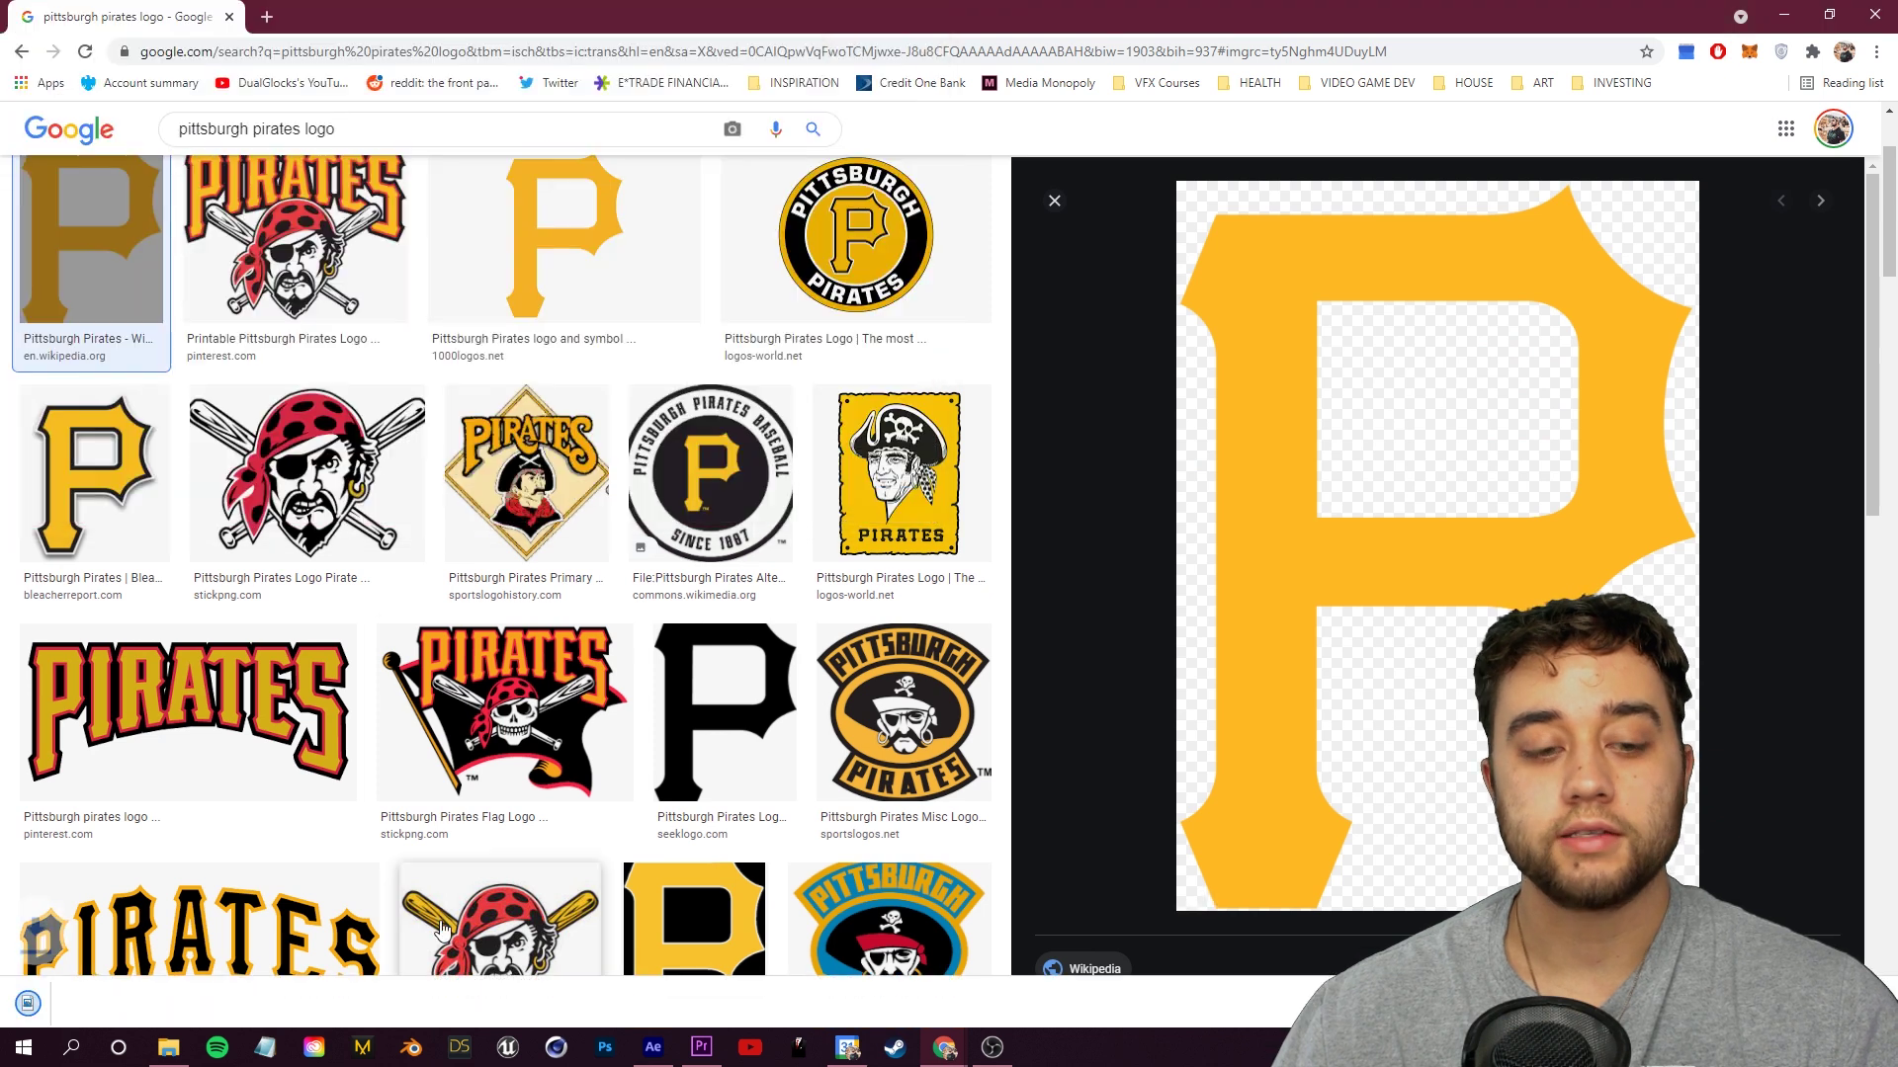
left_click(214, 1001)
left_click(257, 929)
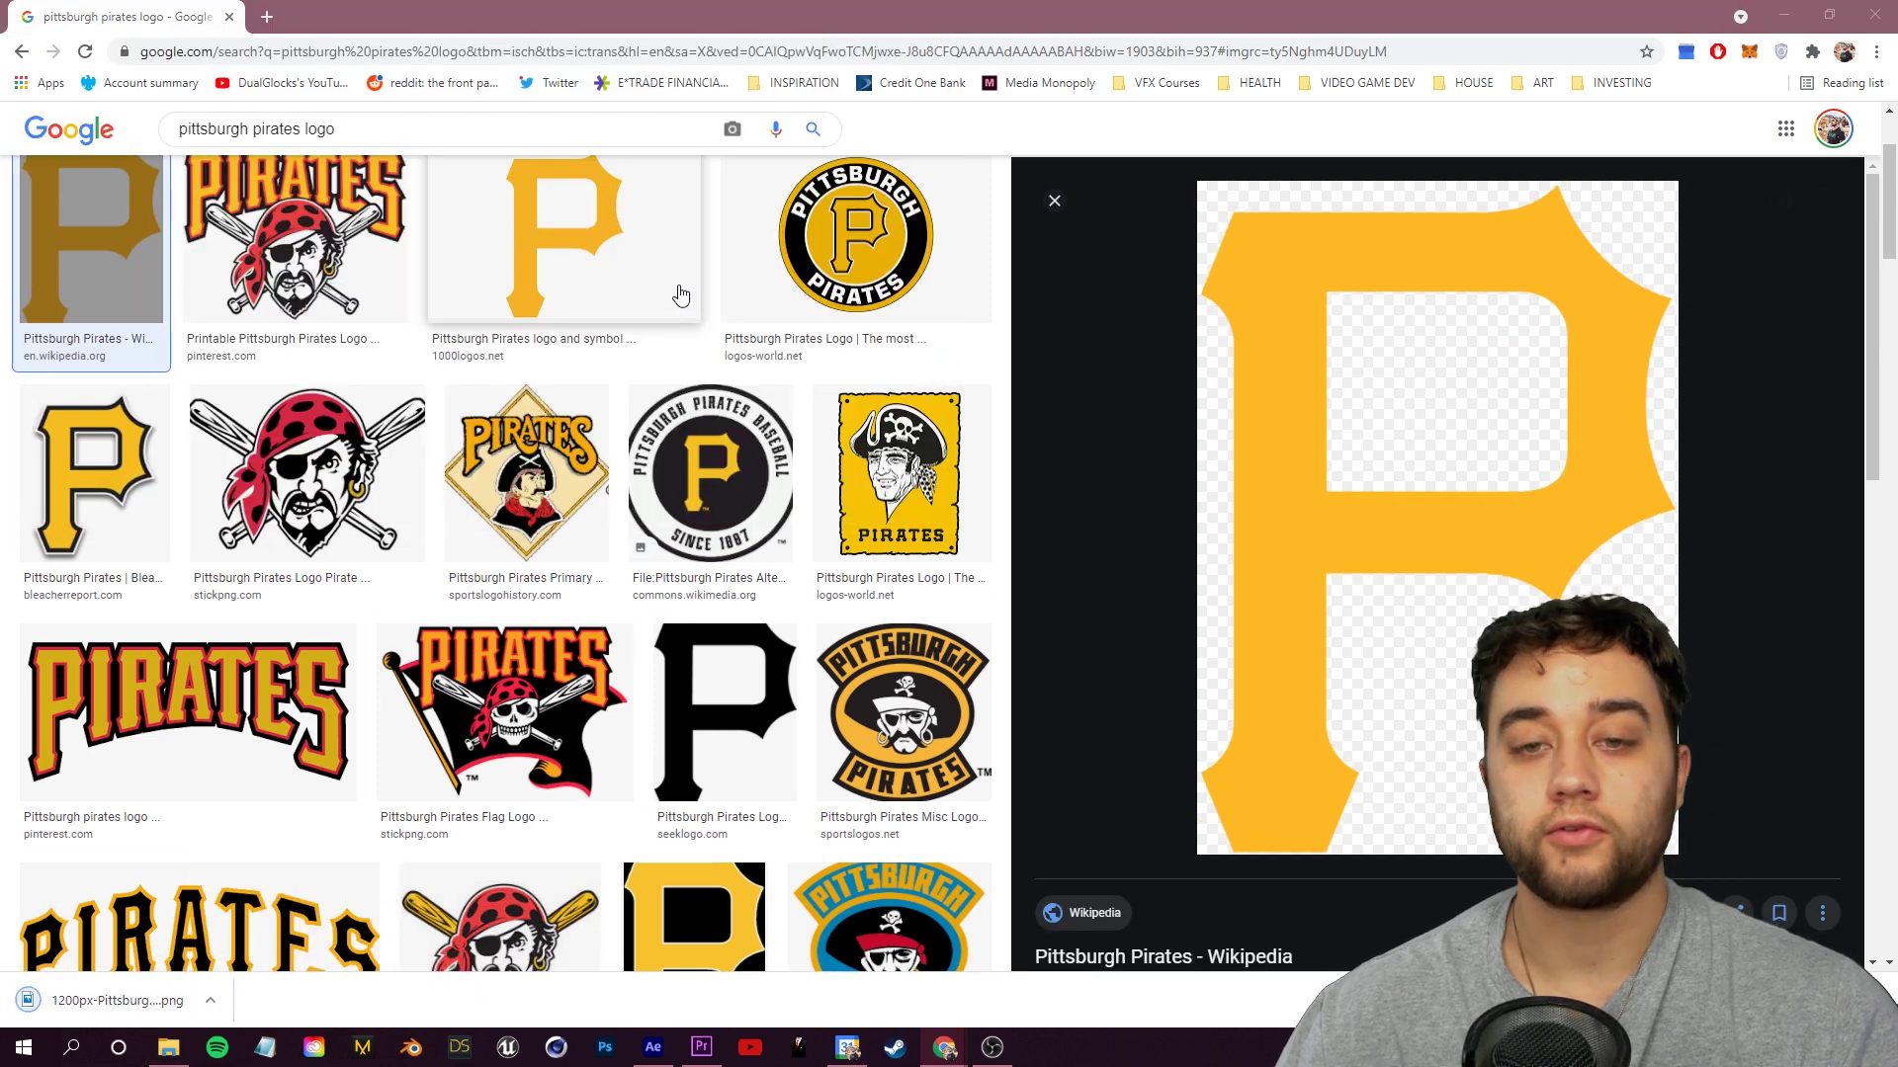
Add the downloaded Pirates logo PNG to the composition as the uppermost layer and scale it to 63%
left_click_drag(474, 321, 212, 777)
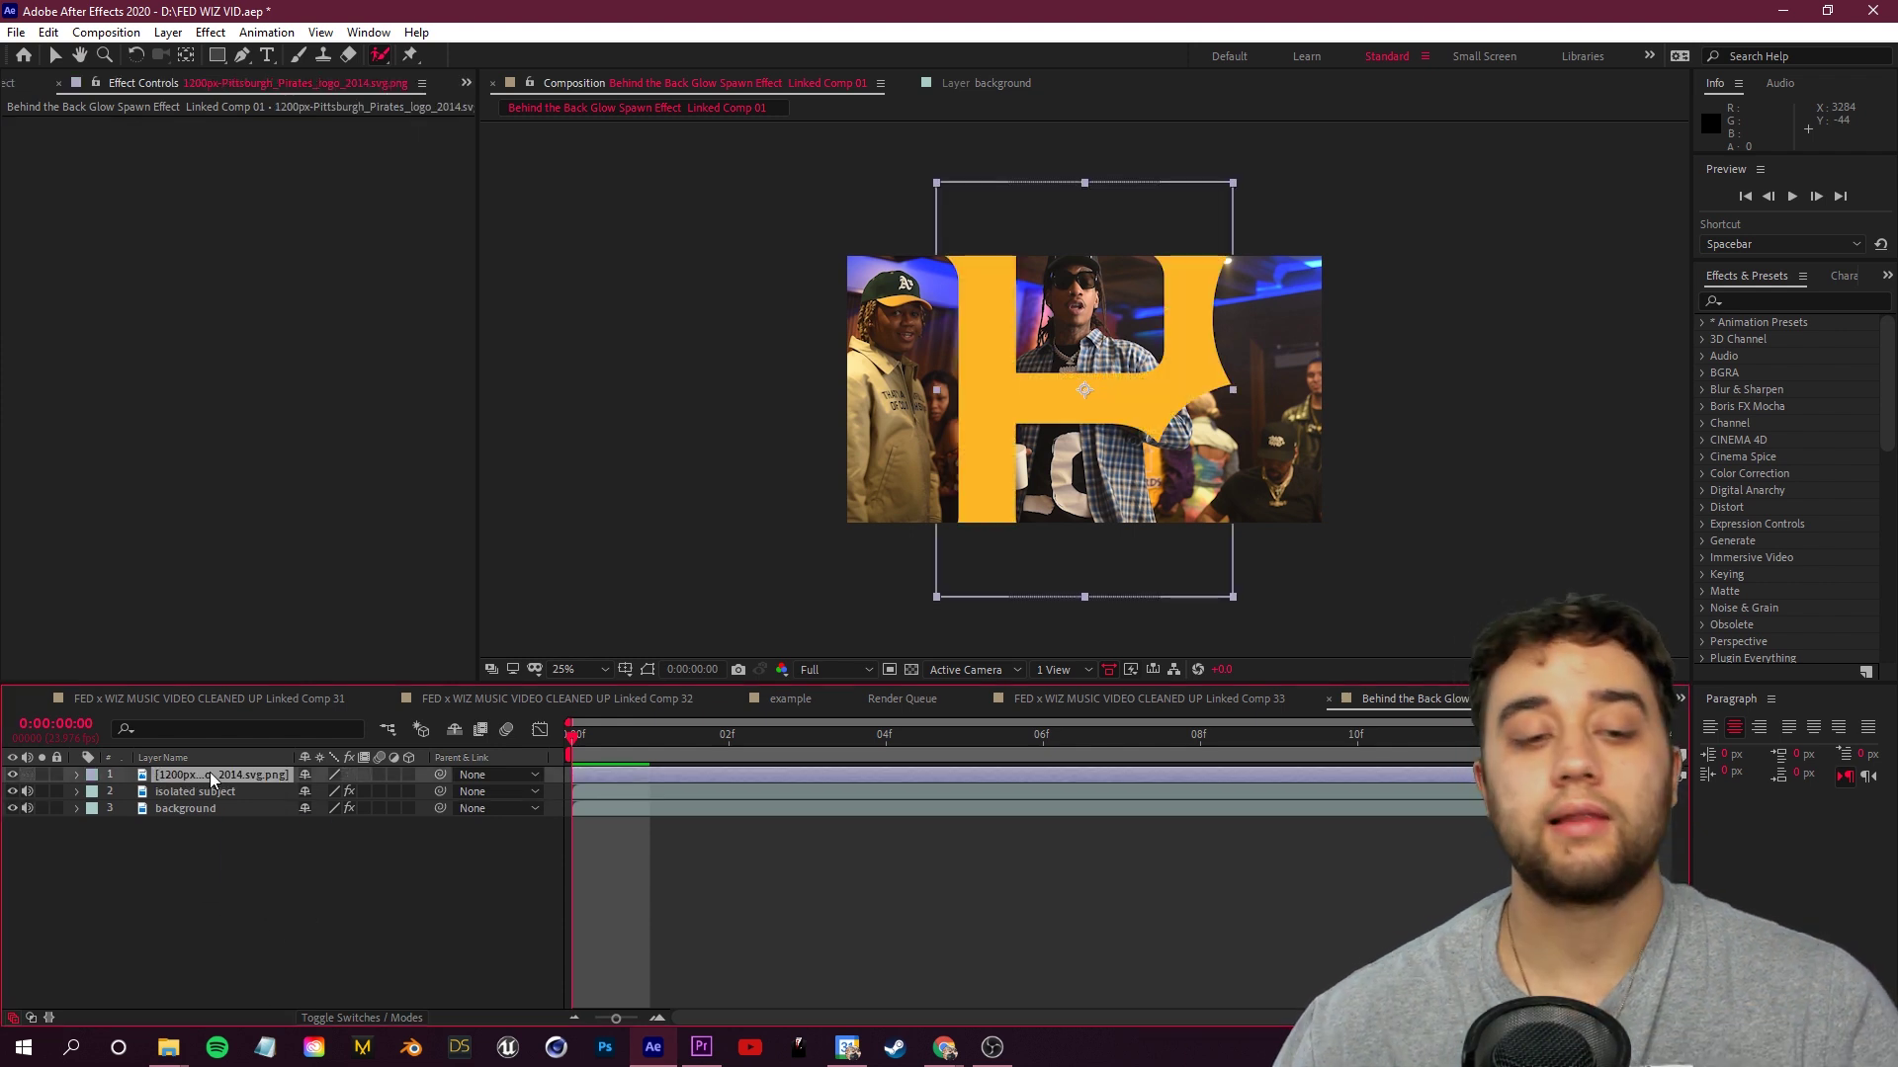
key("s")
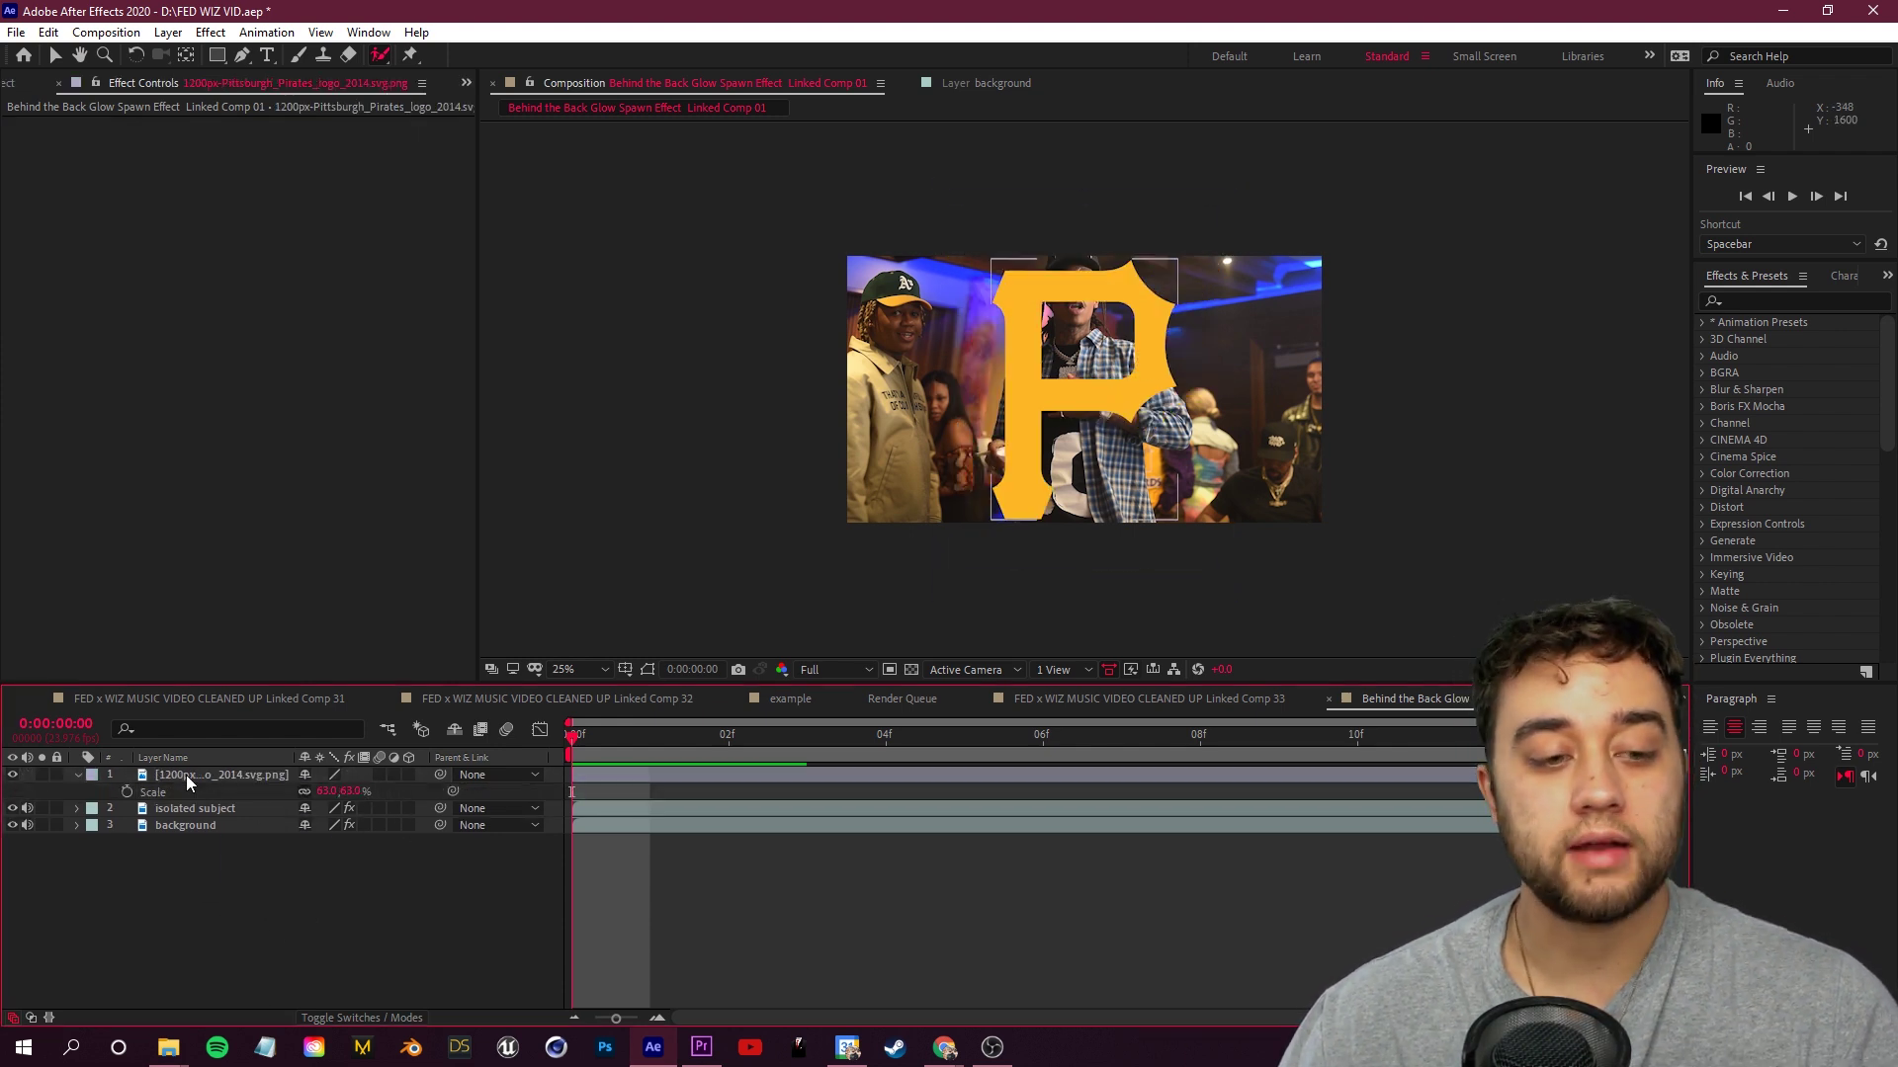
Place the logo layer between the isolated subject and background layers and position the logo behind the central man
left_click_drag(185, 777, 206, 814)
left_click(1031, 495)
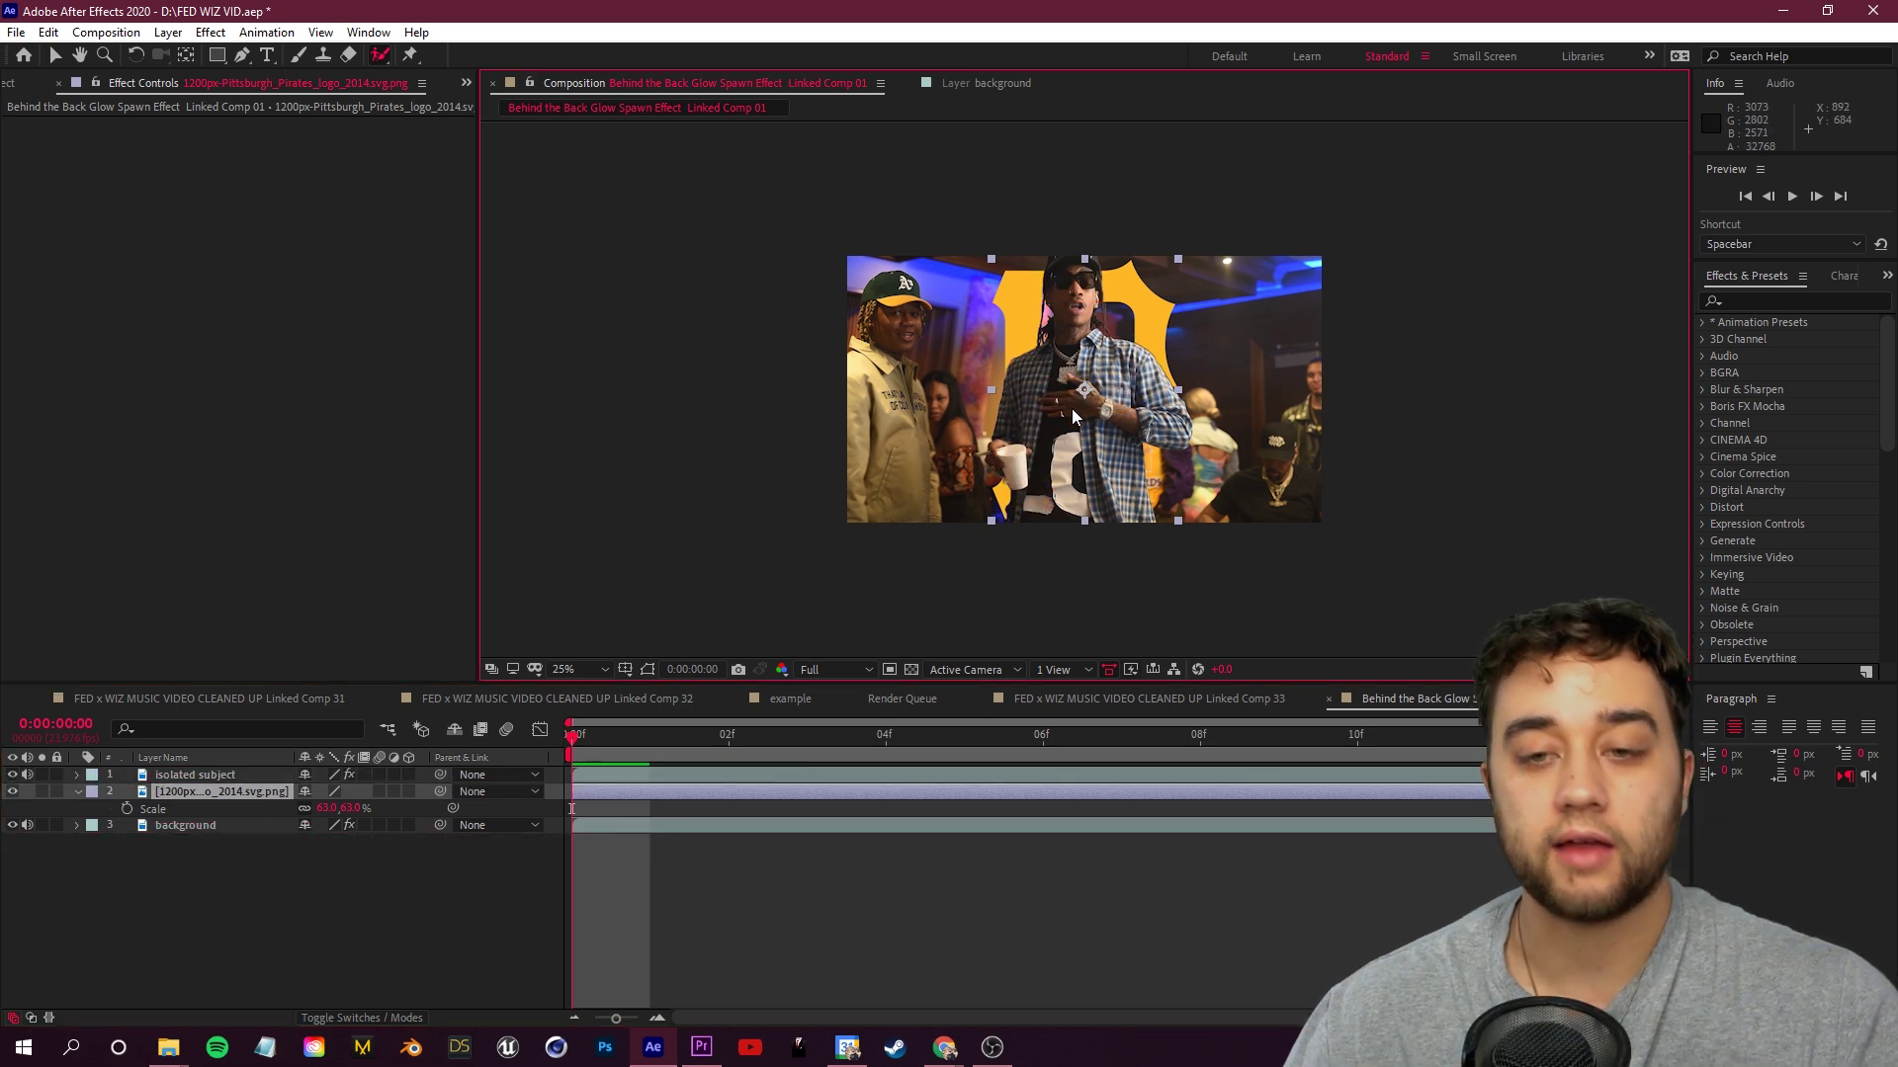
mouse_move(1099, 362)
left_mouse_down()
mouse_move(1073, 376)
mouse_move(1083, 357)
left_mouse_up()
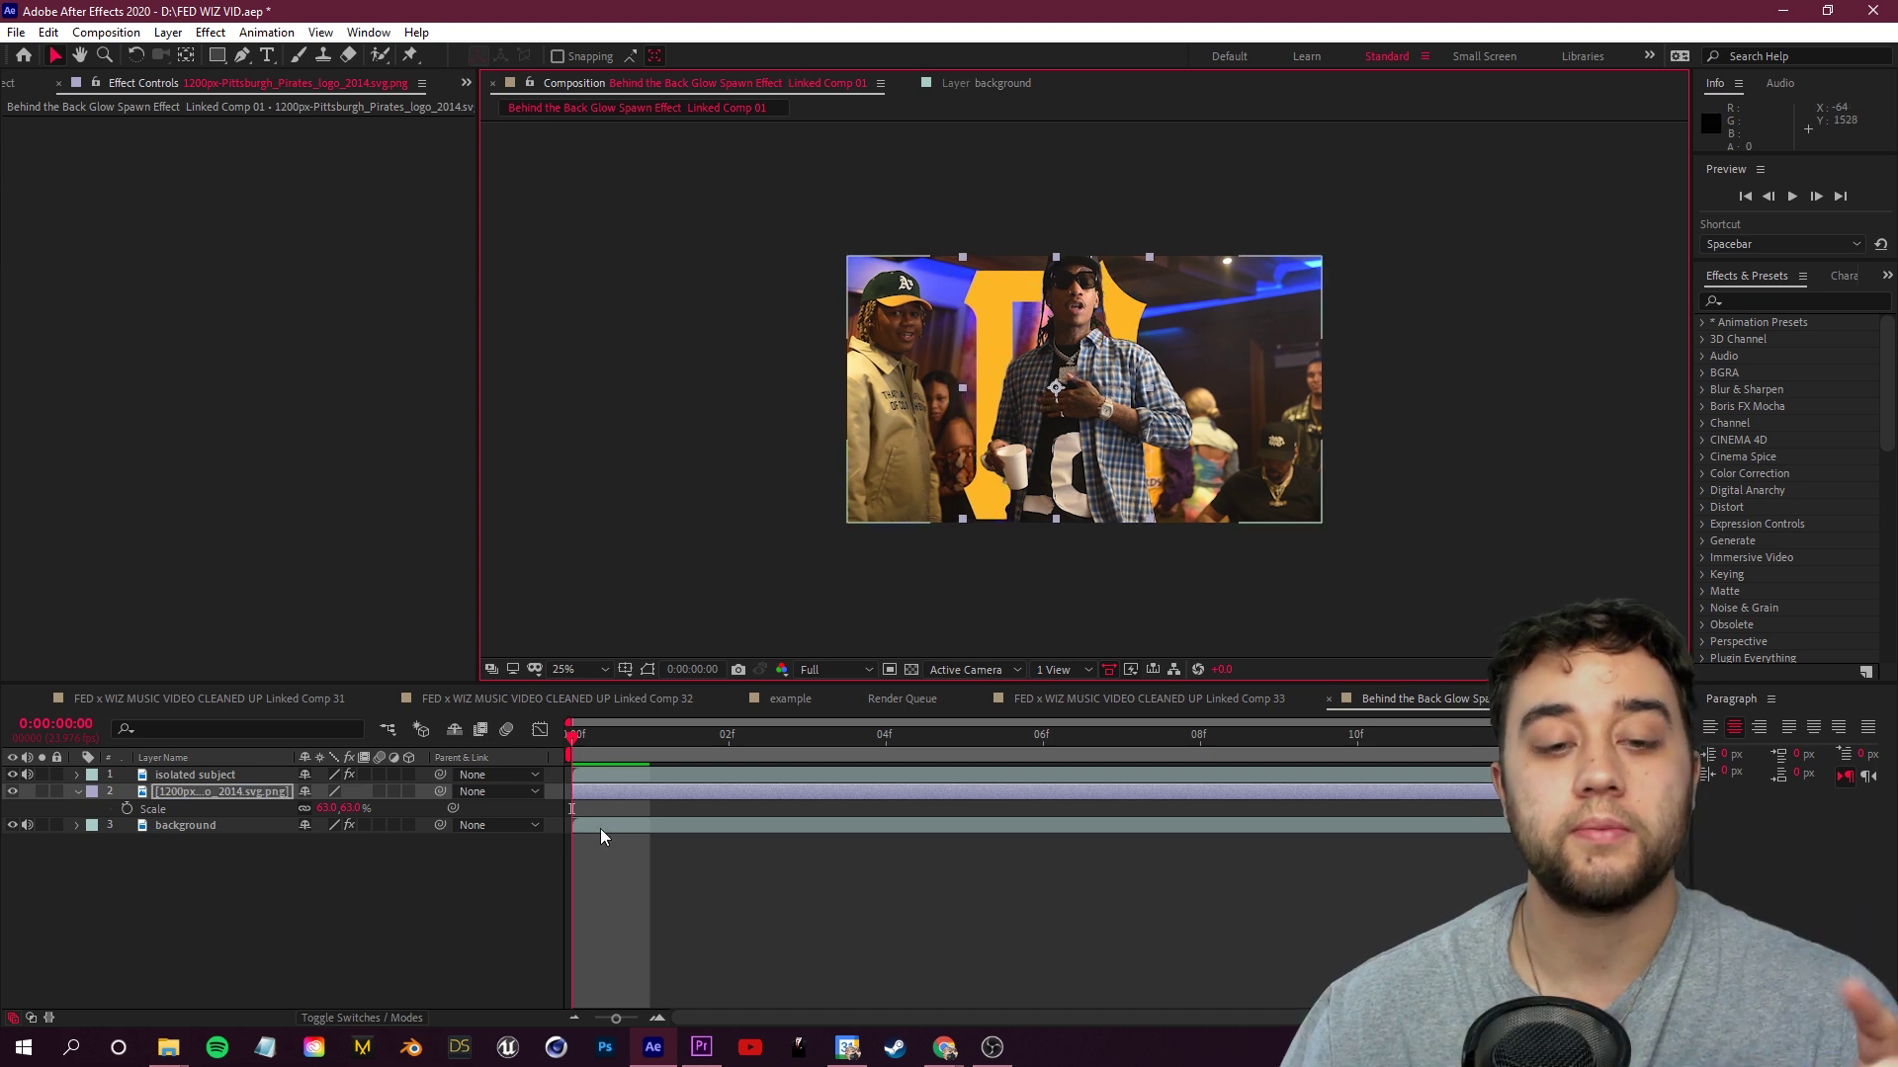
key("space")
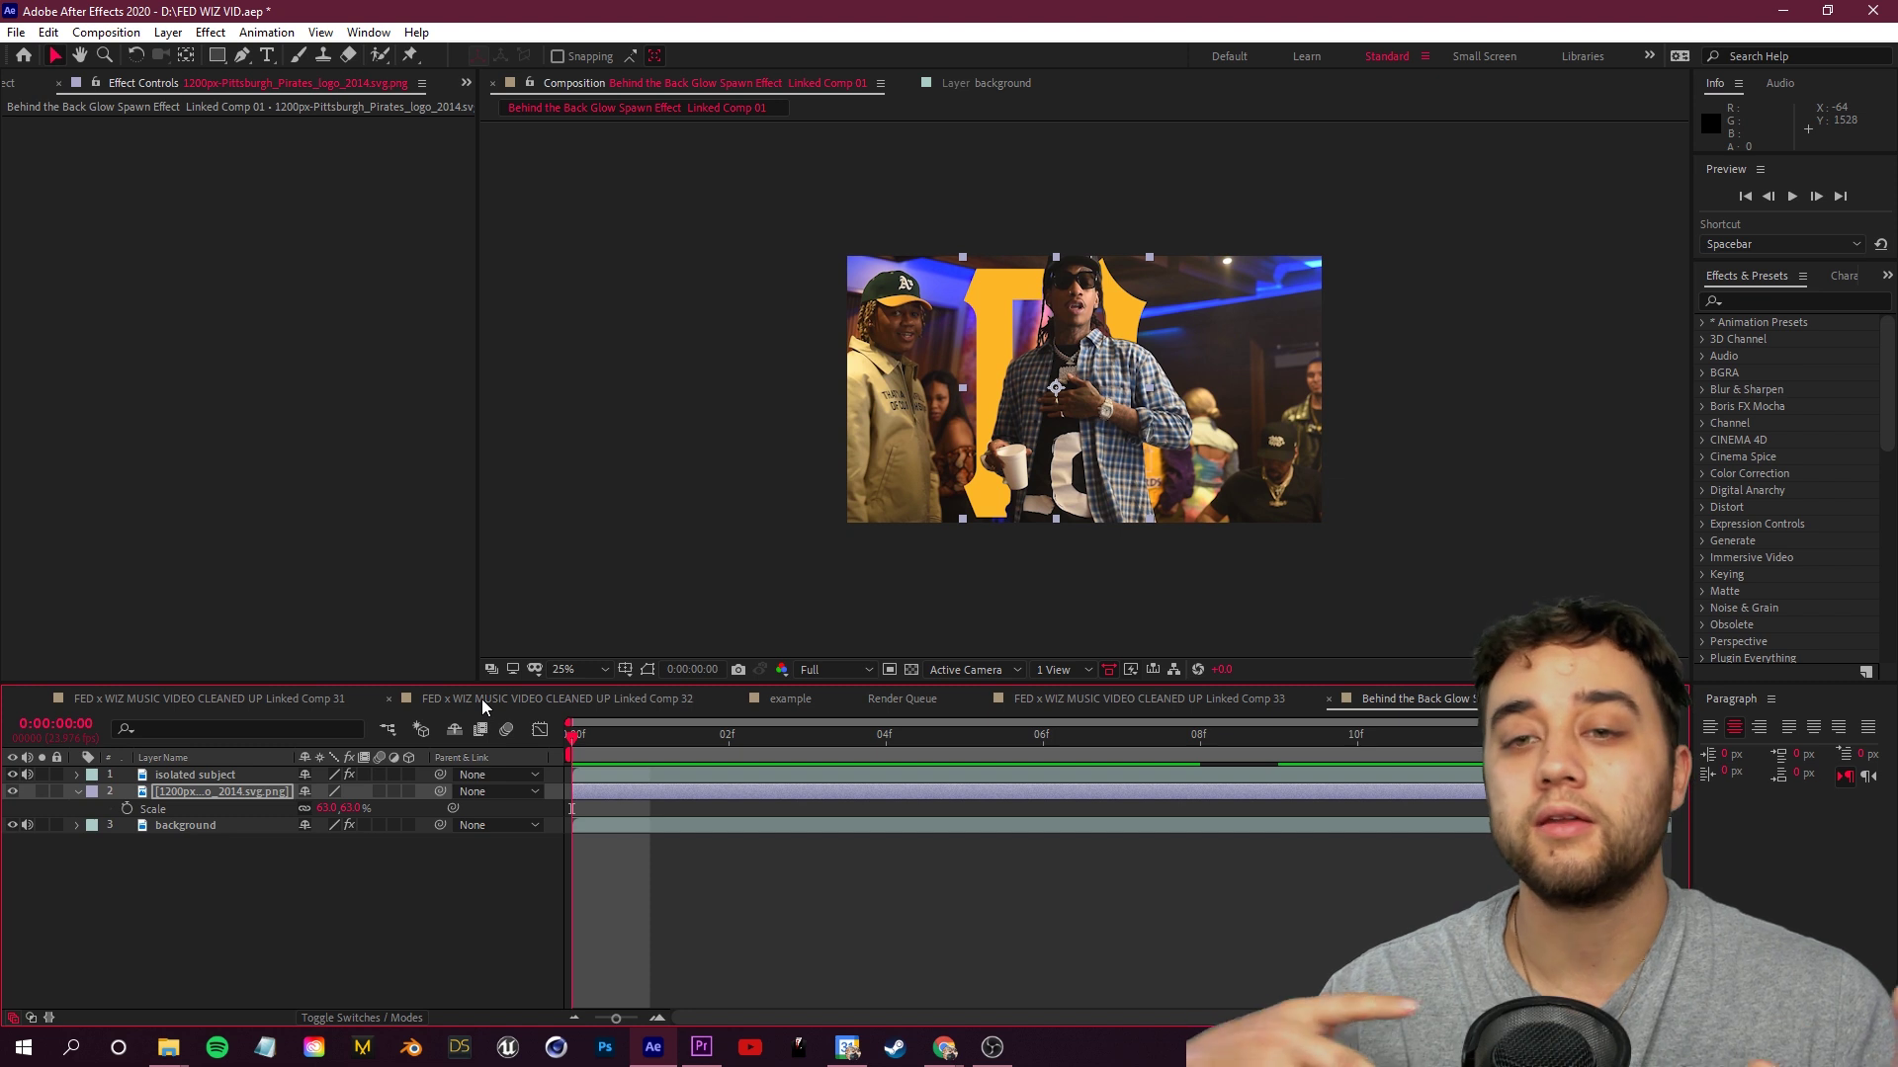
Hide the isolated subject and background layers and auto-trace the logo layer's Alpha channel on the current frame
left_click(12, 824)
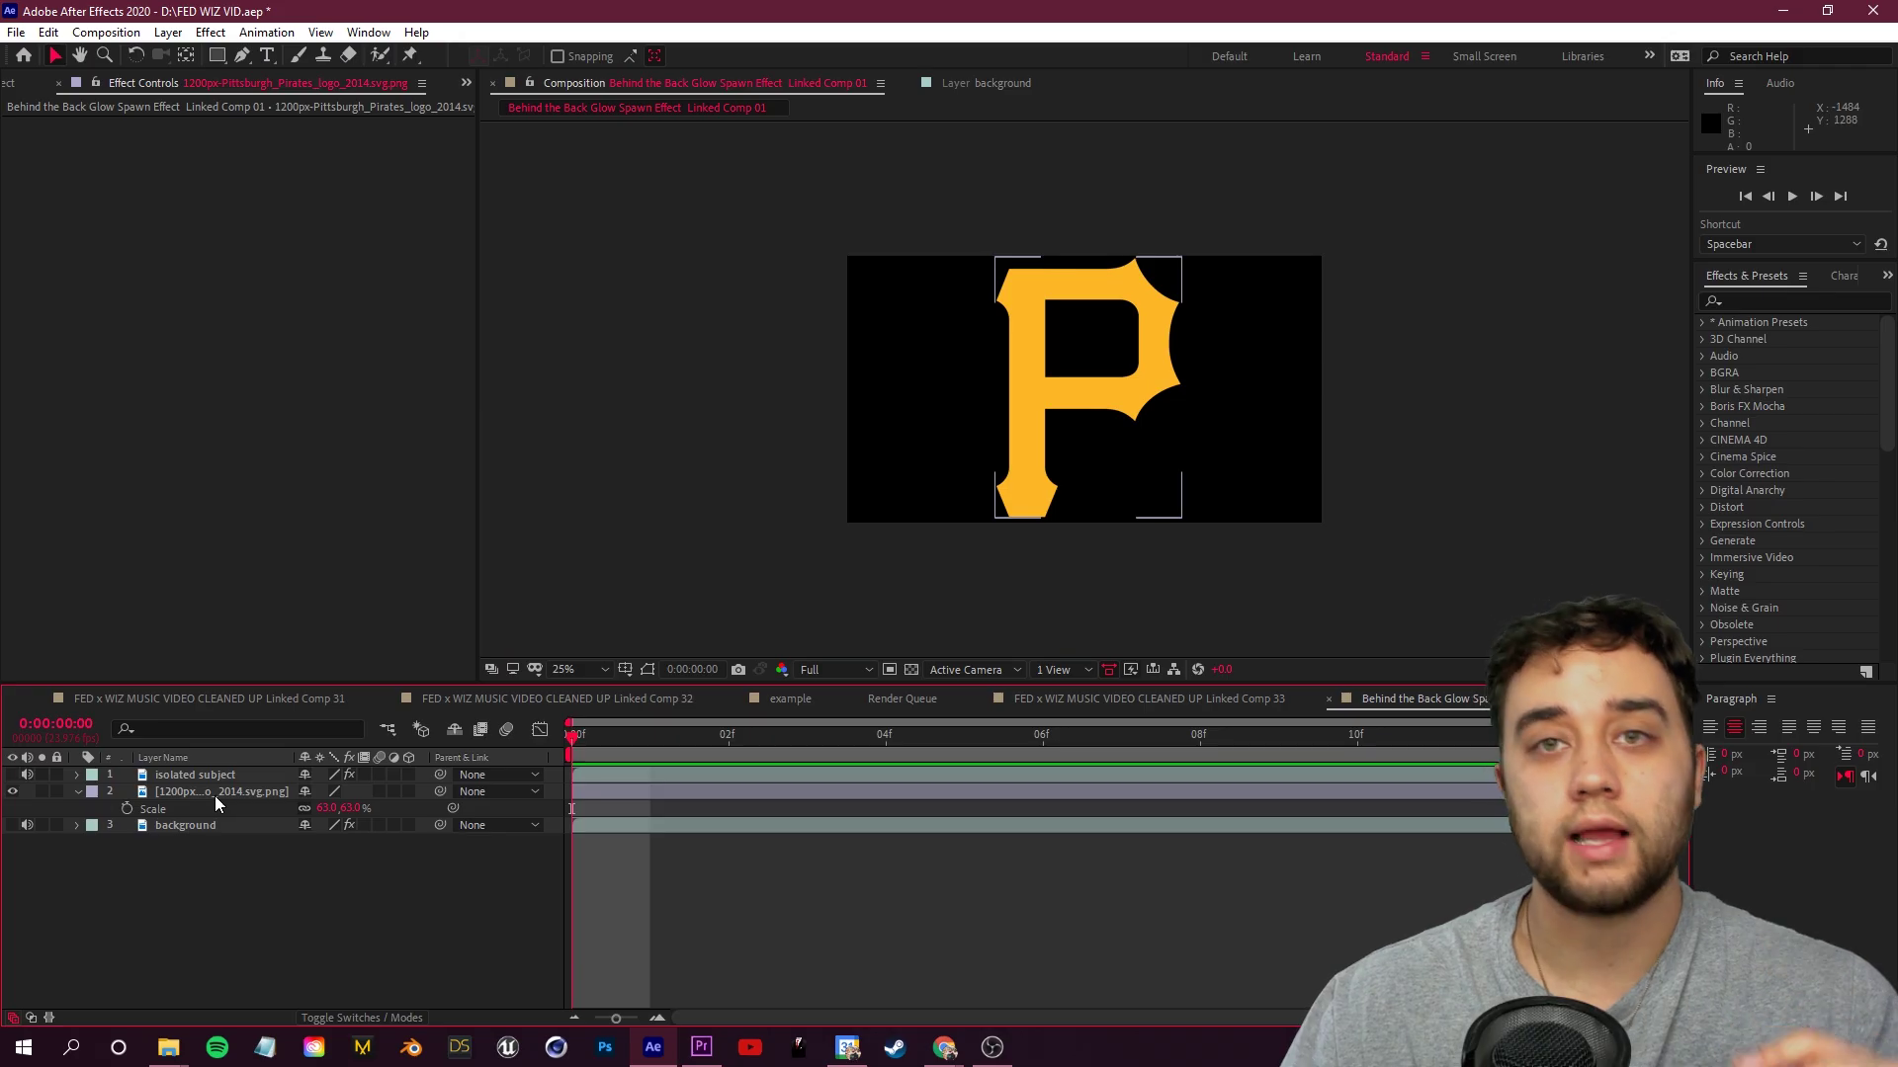
left_click(803, 539)
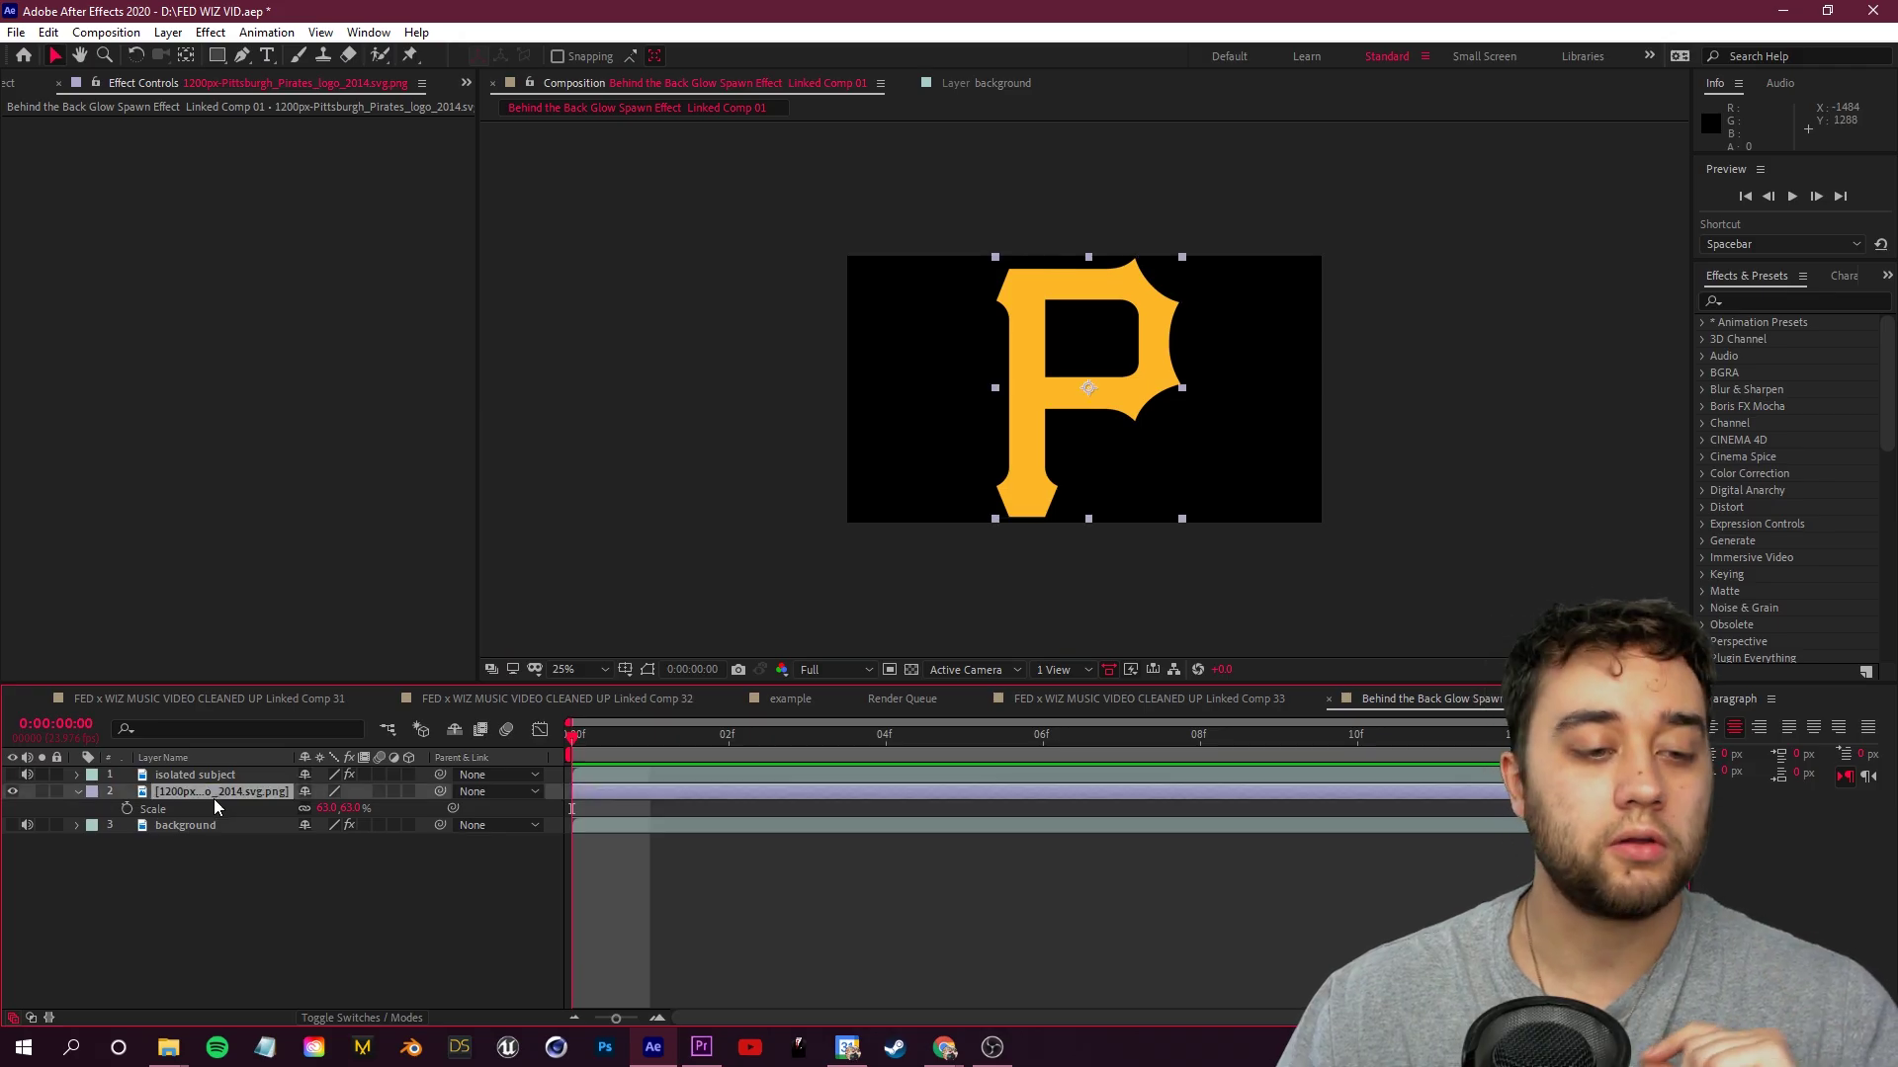
left_click(168, 33)
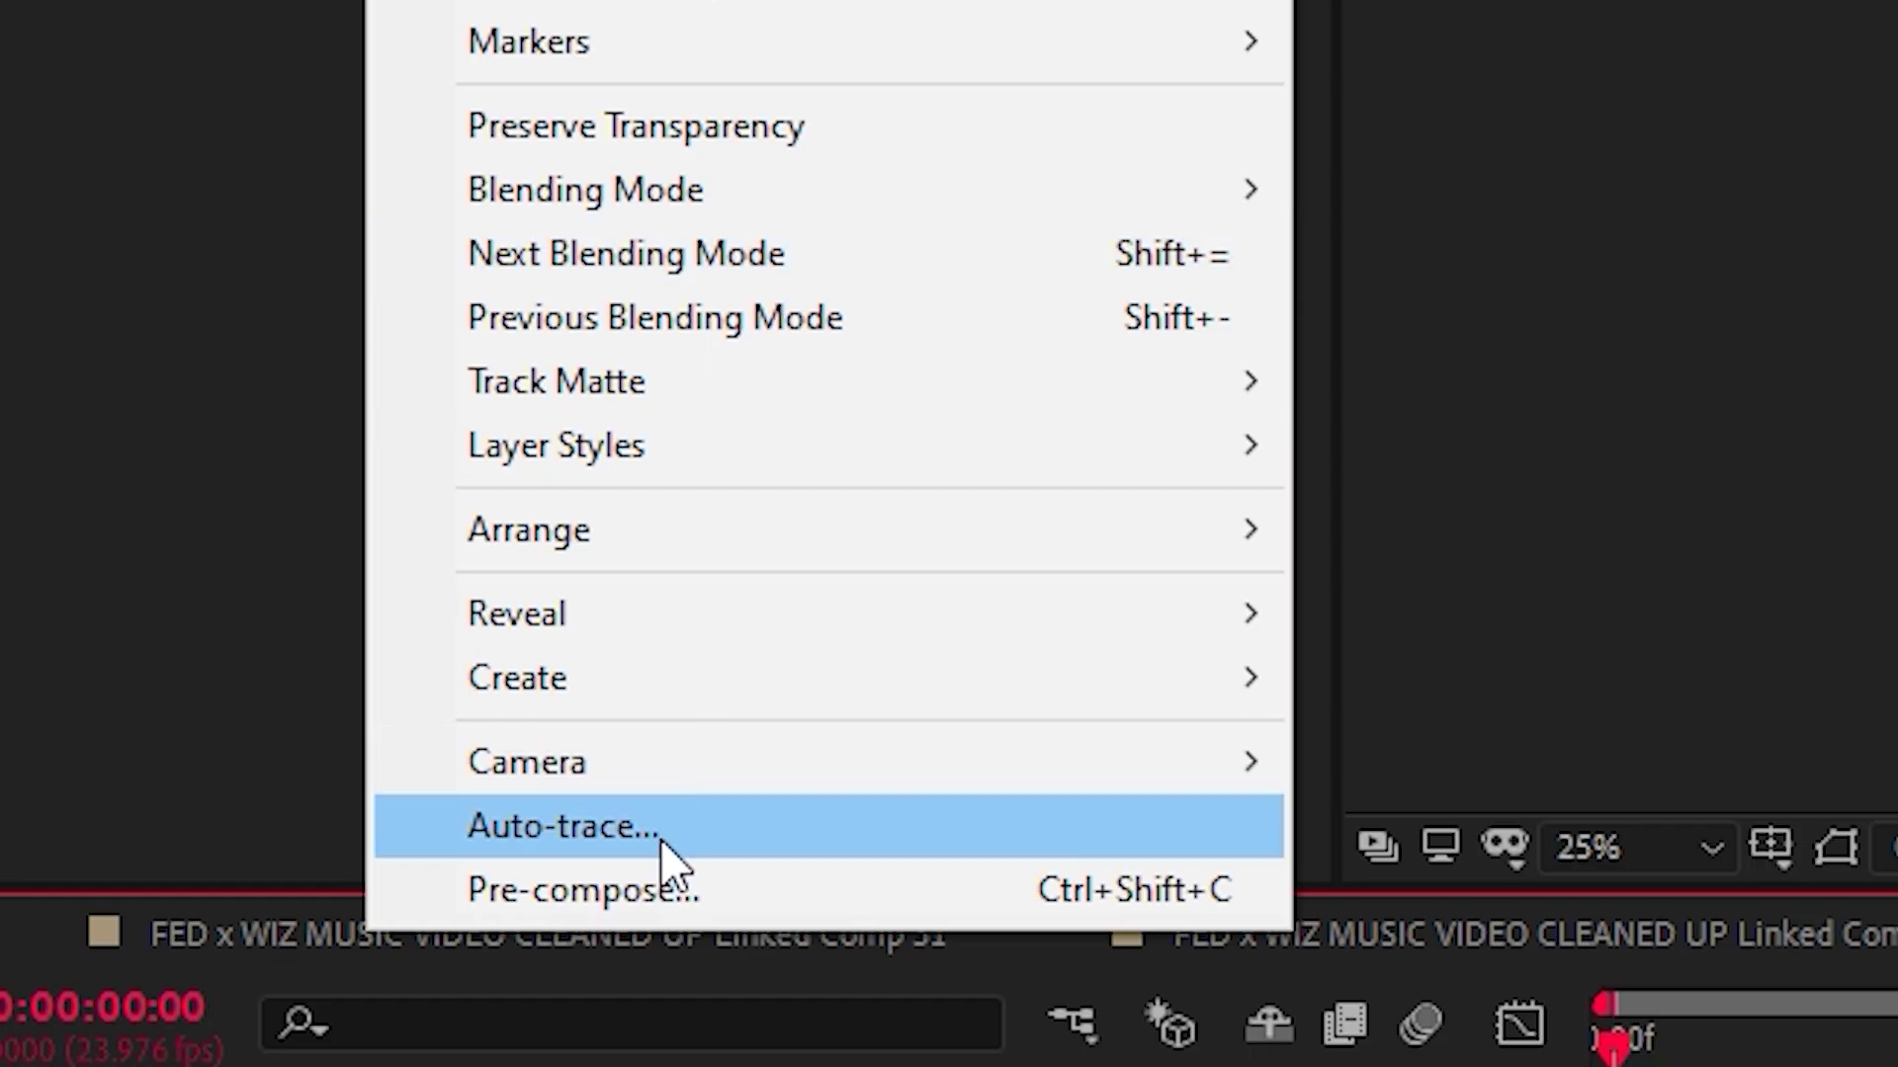
left_click(663, 840)
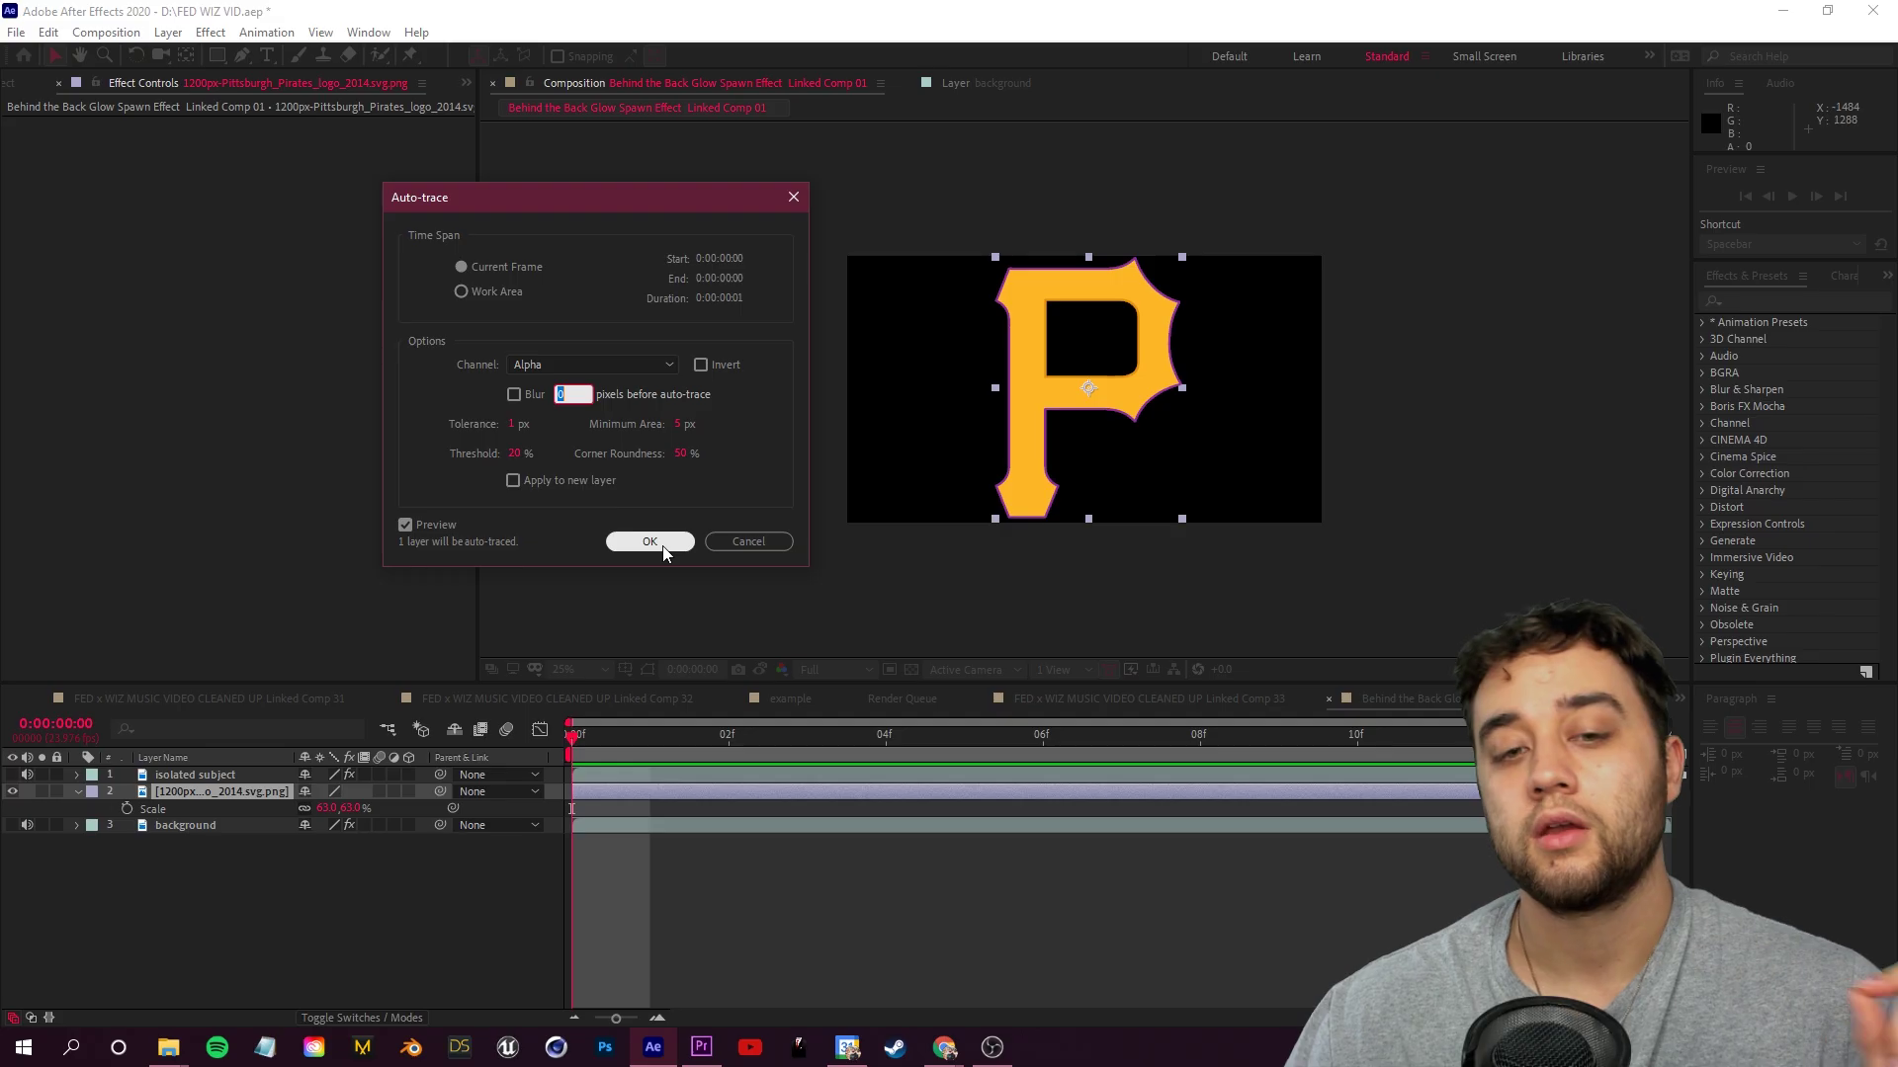
left_click(662, 546)
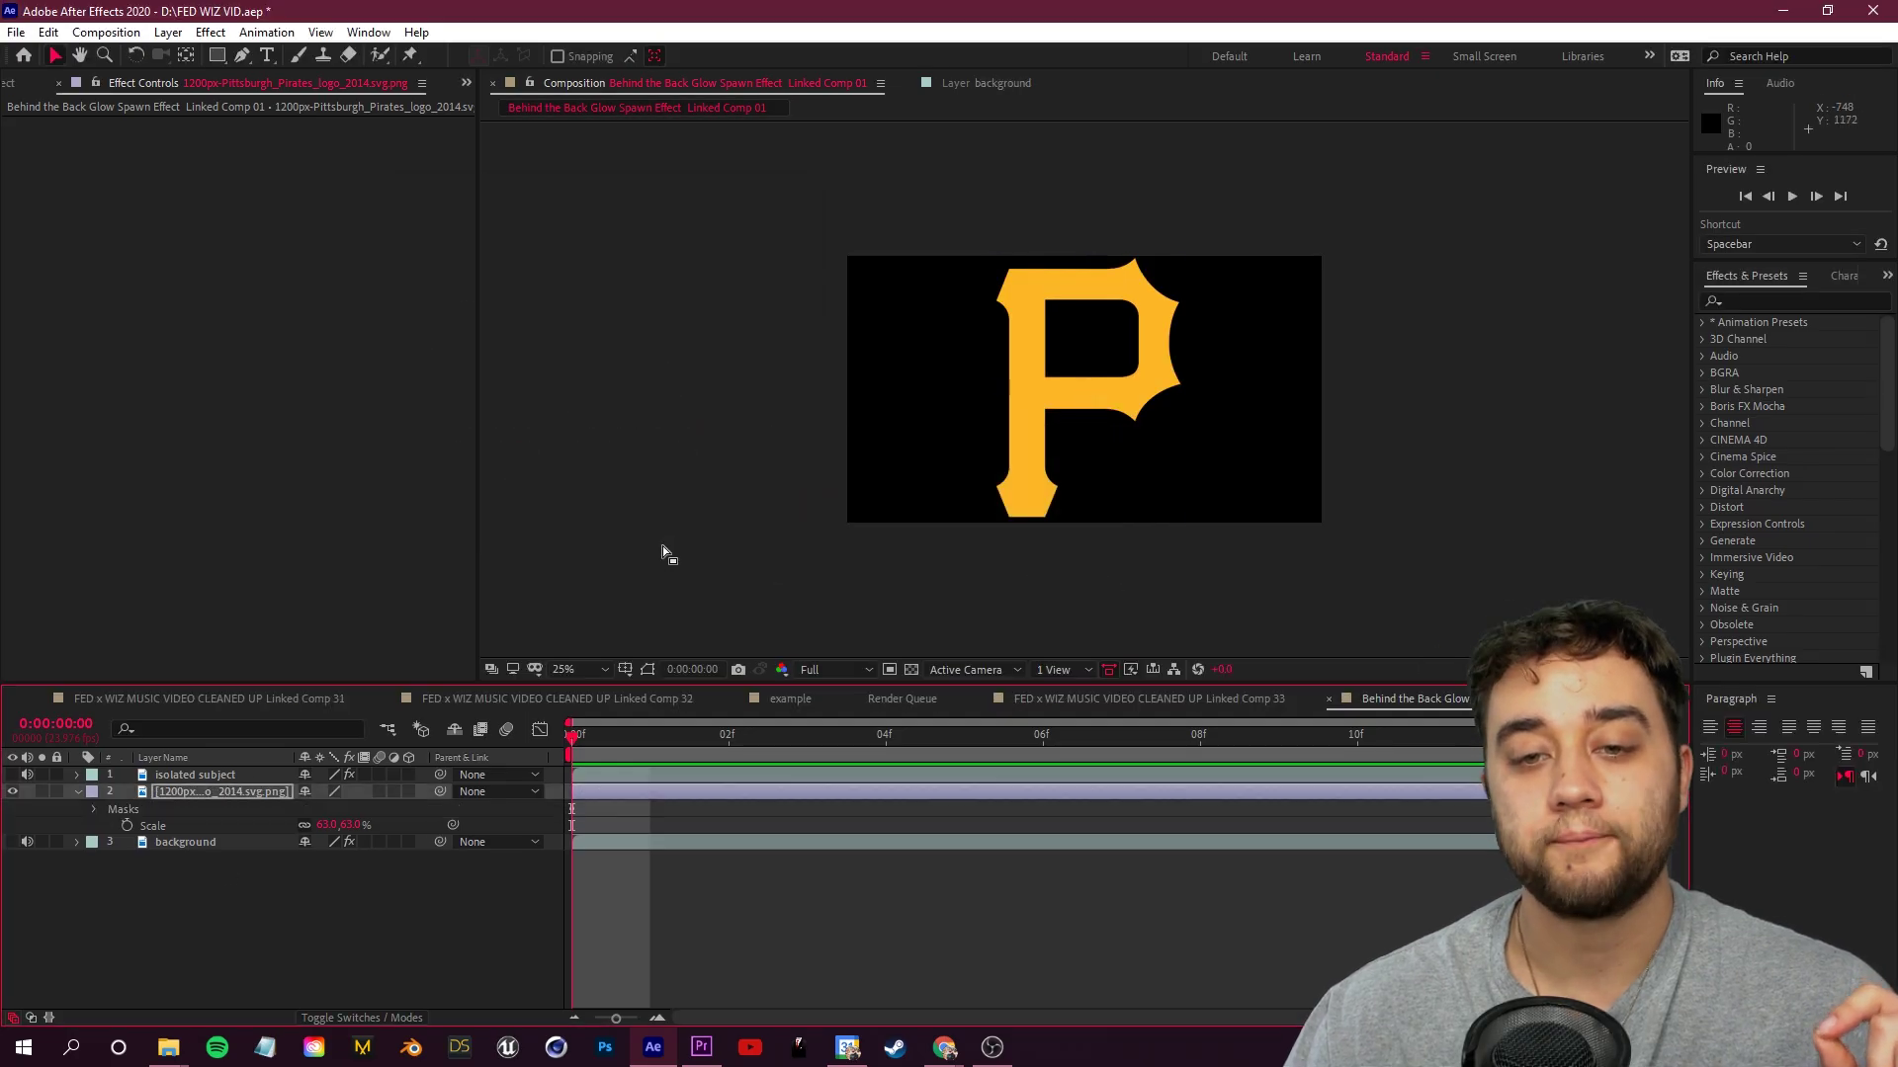
Display the logo layer's traced masks and apply the Stroke effect to the layer
left_click(93, 809)
left_click(646, 670)
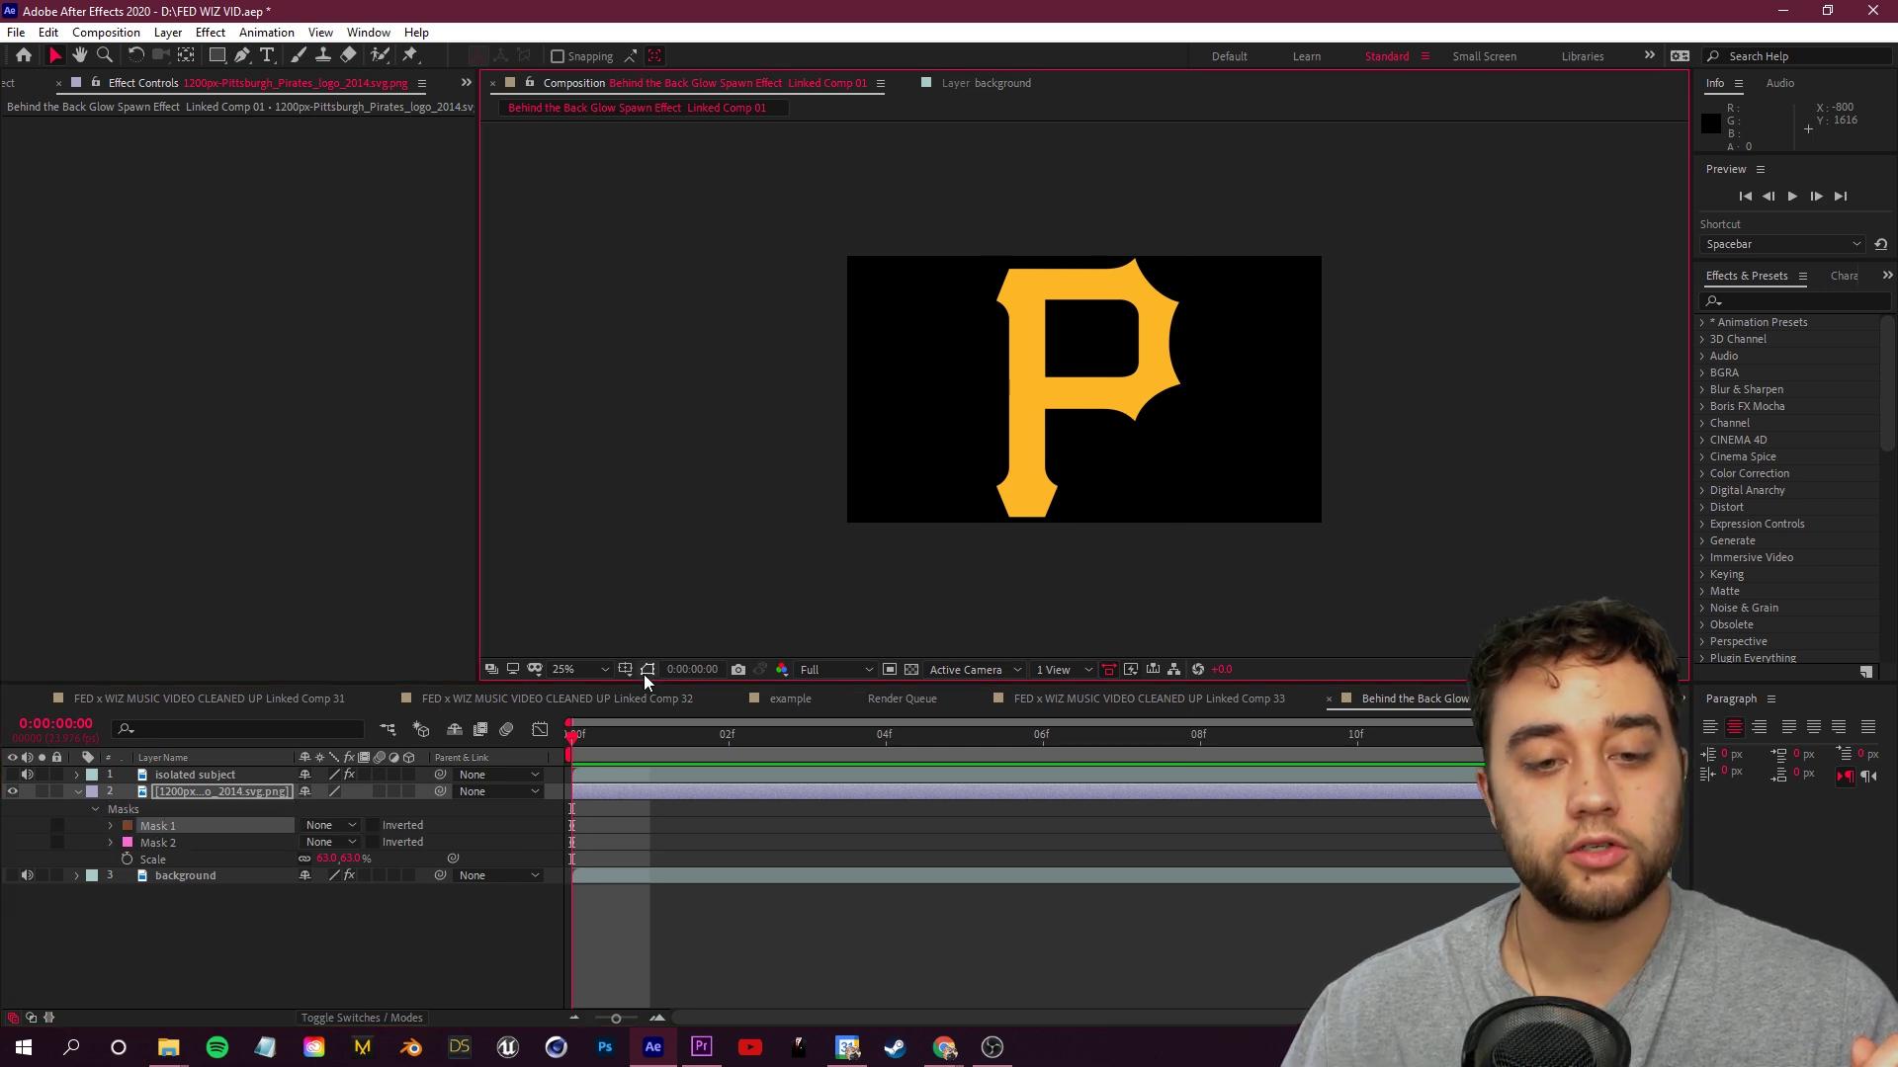
left_click(1743, 302)
type("st")
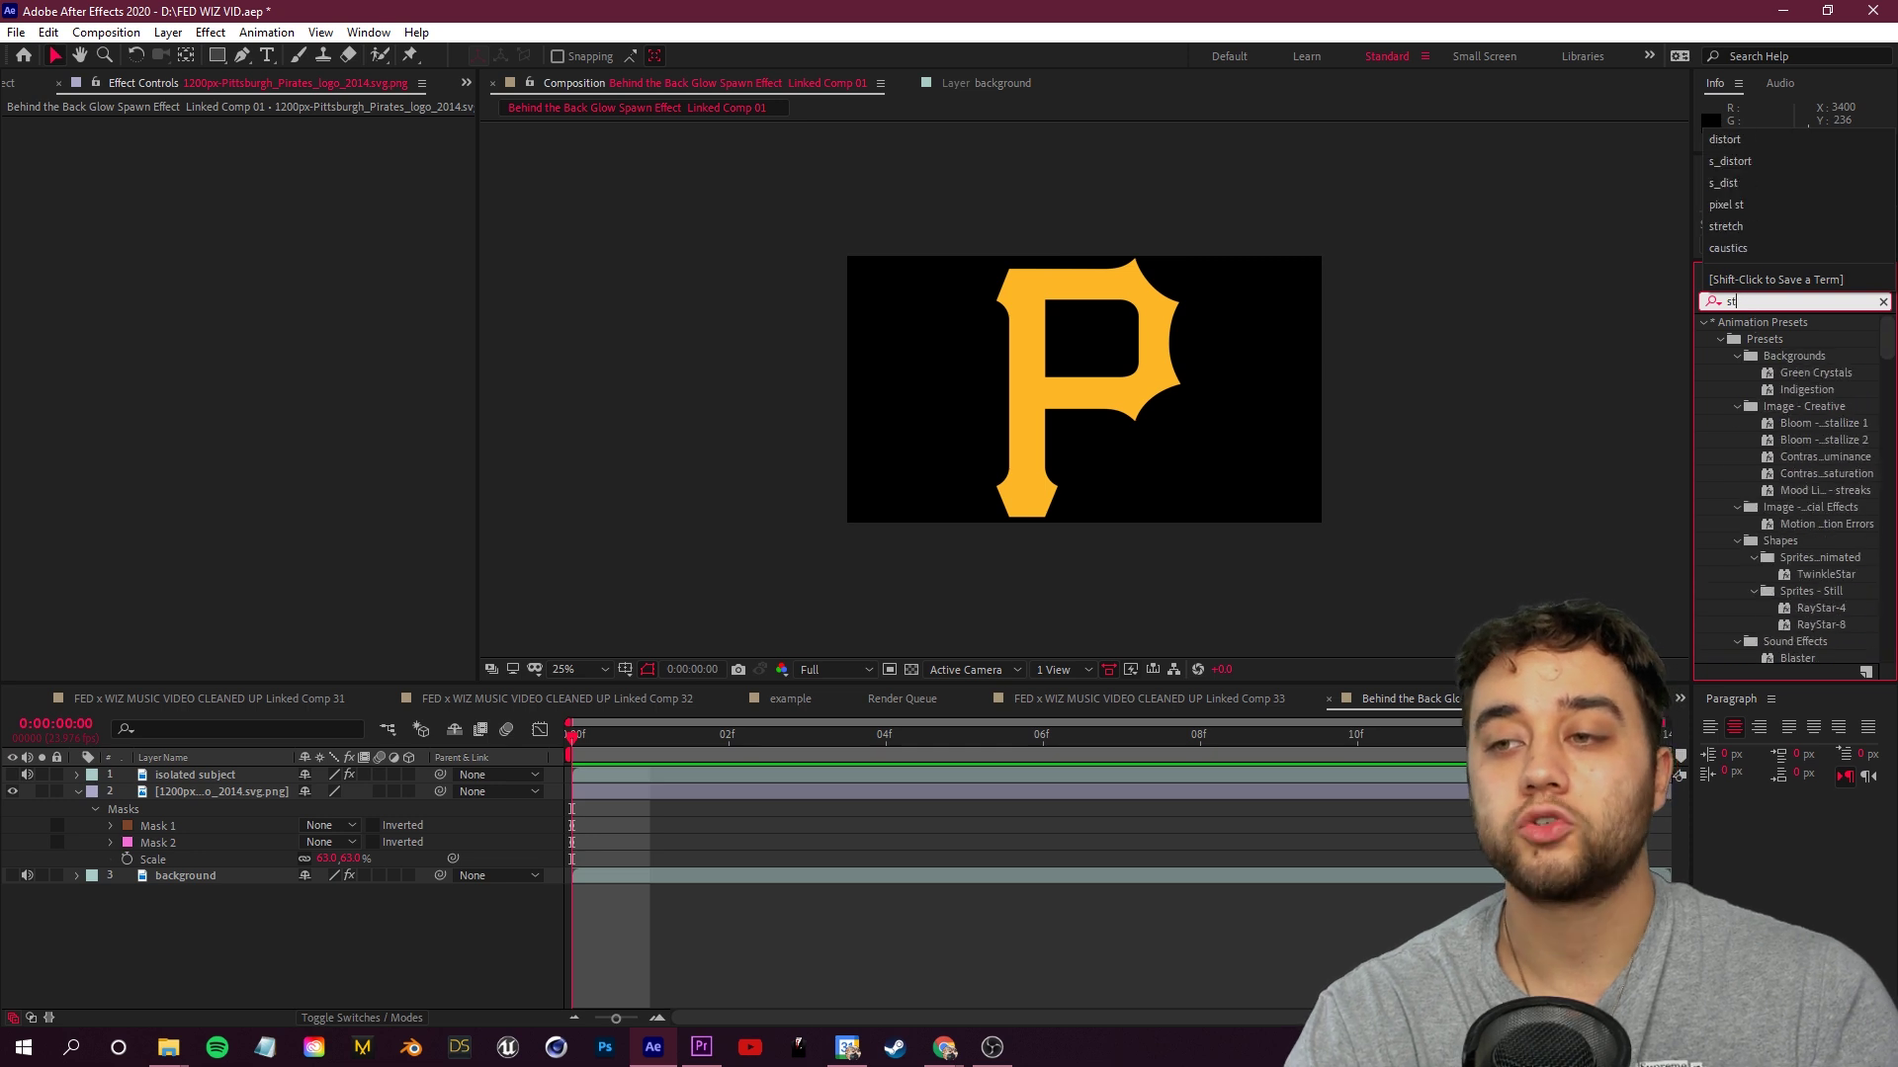
type("roke")
left_click_drag(1763, 557, 223, 798)
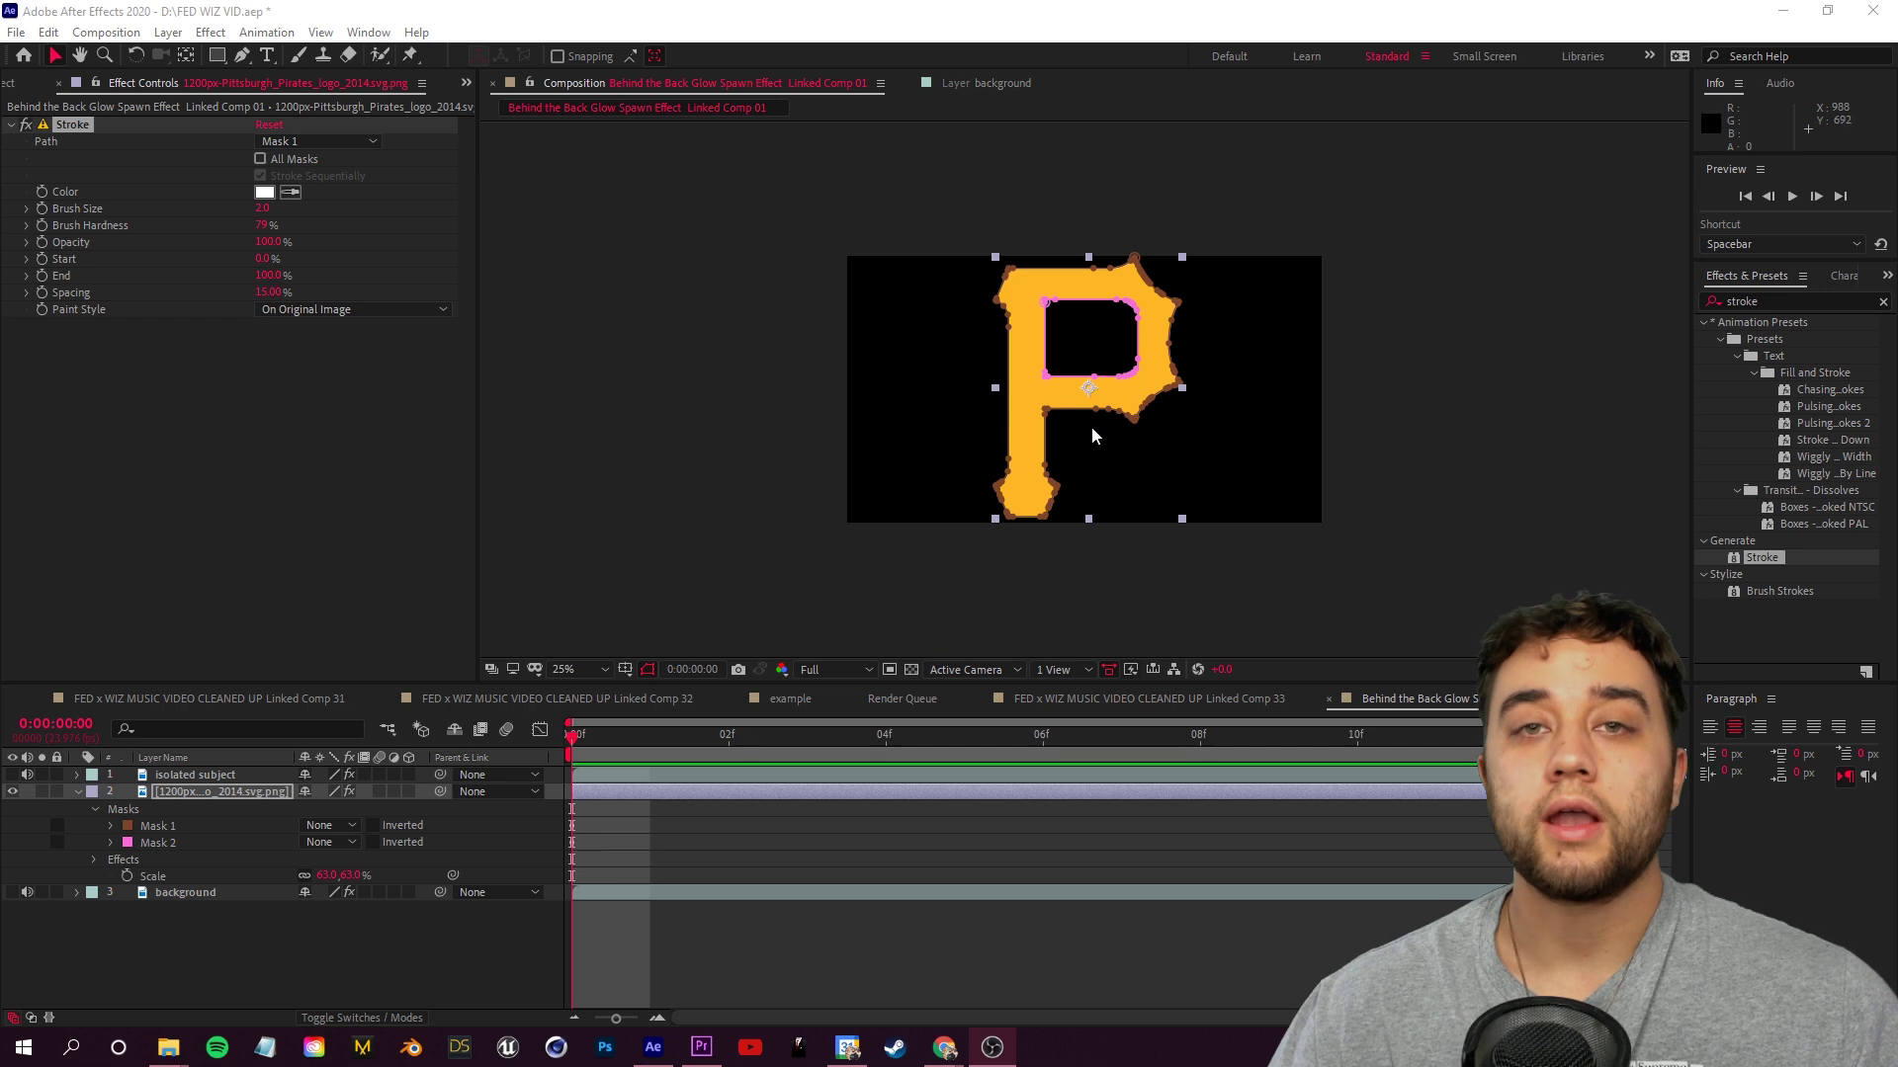
Make the Stroke effect follow all masks and hide the mask paths in the viewer
left_click(261, 172)
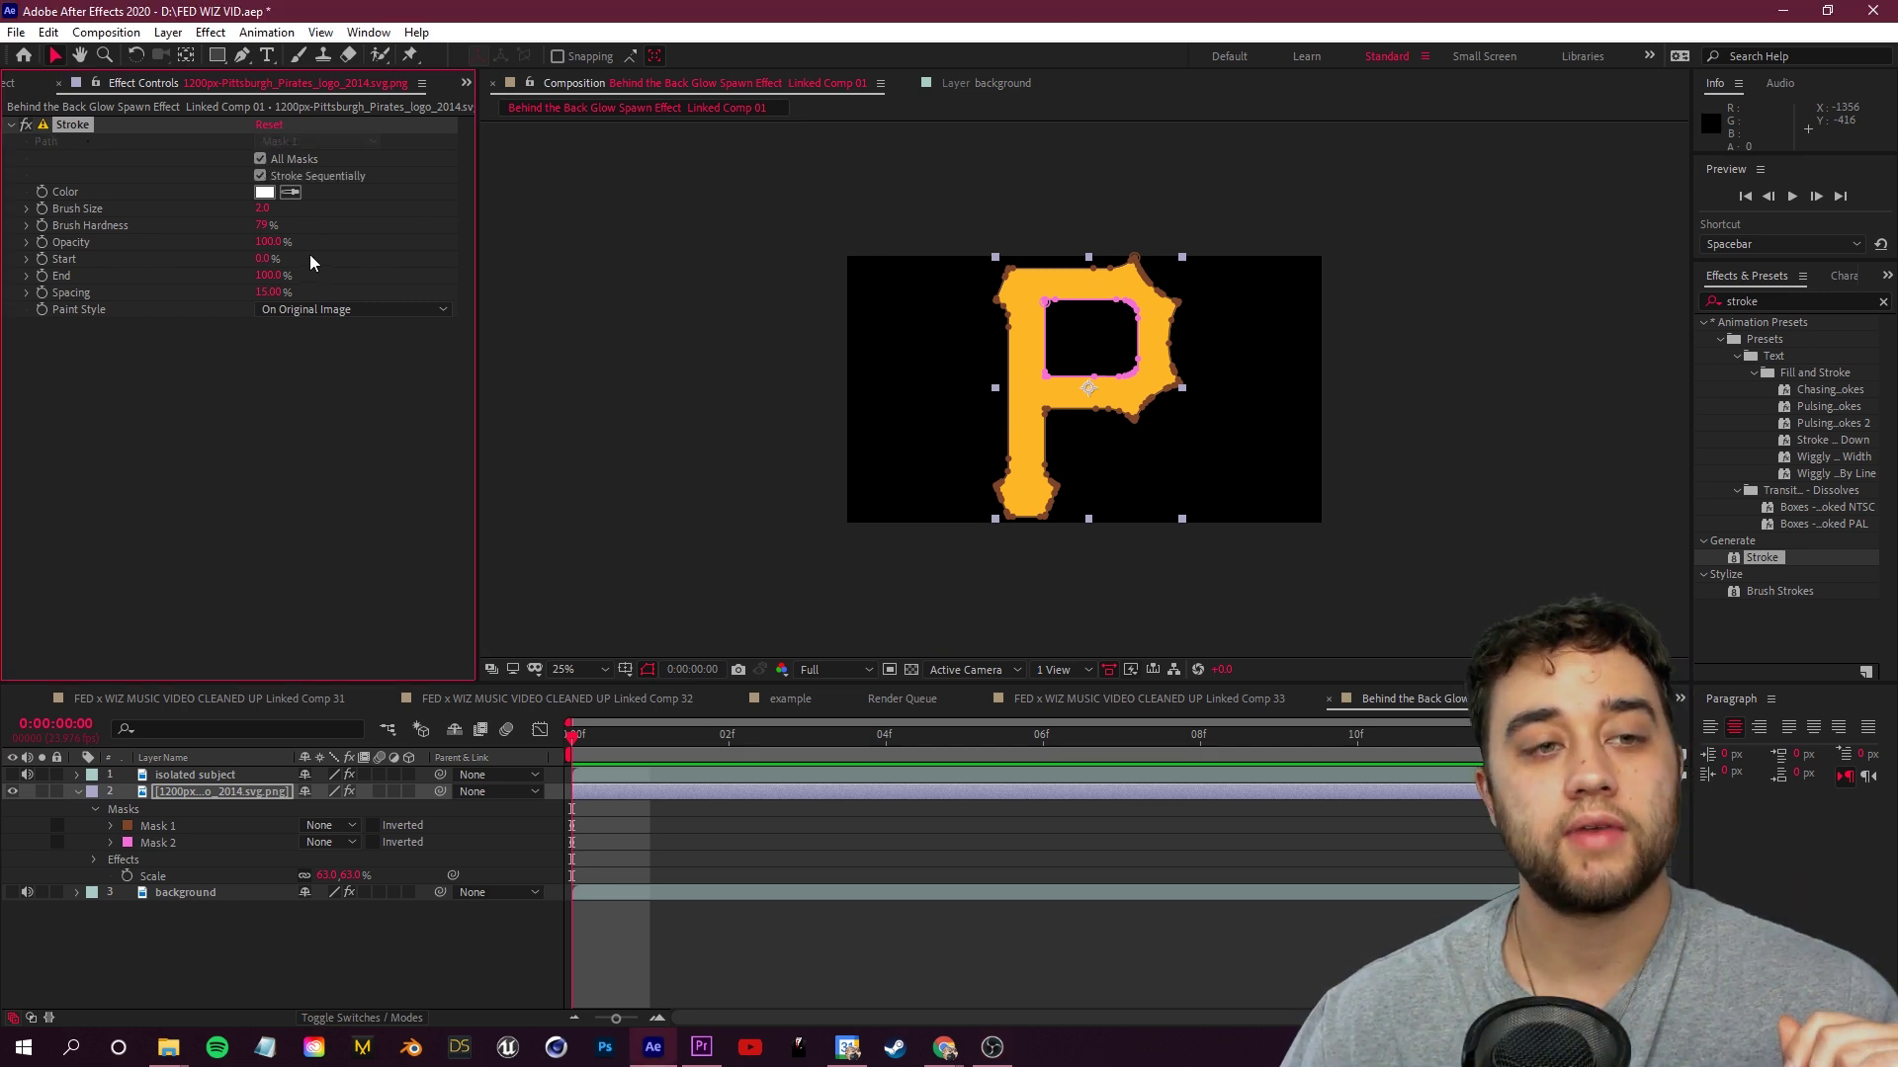
key("period")
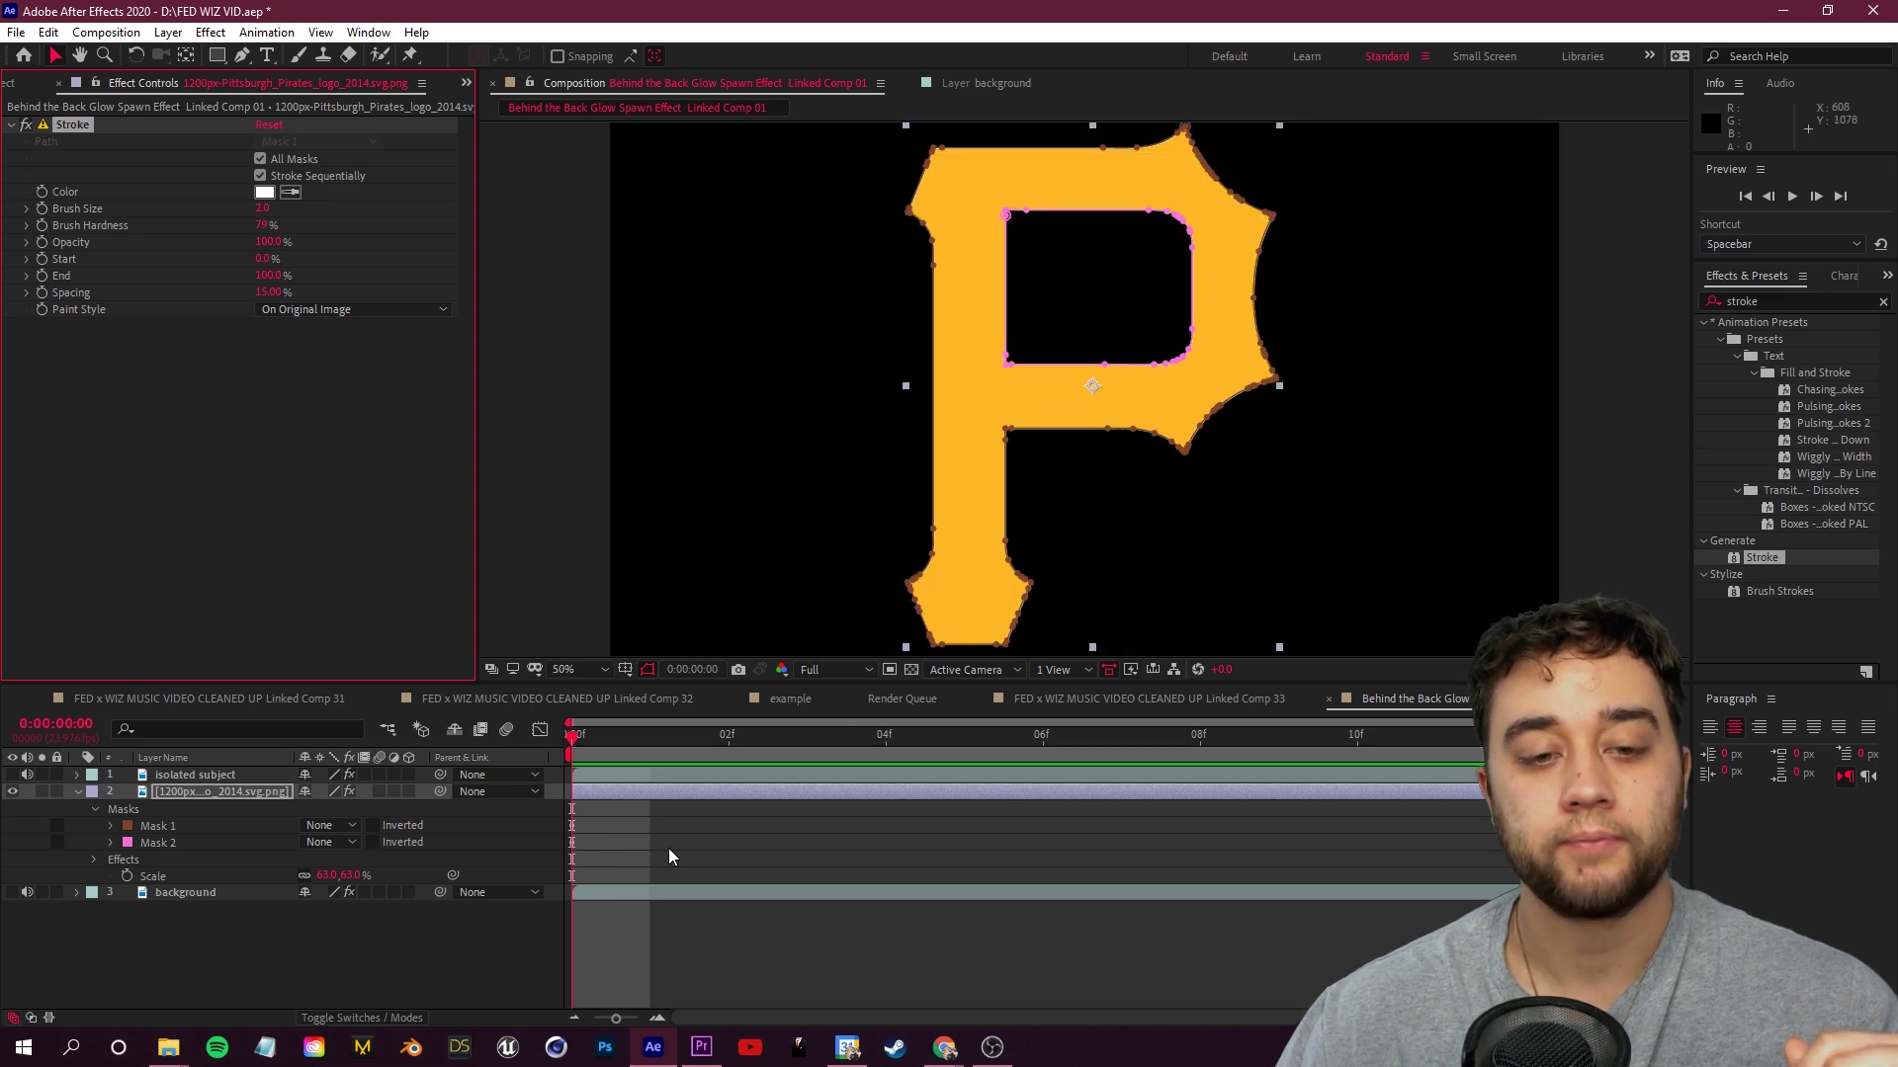
left_click(647, 670)
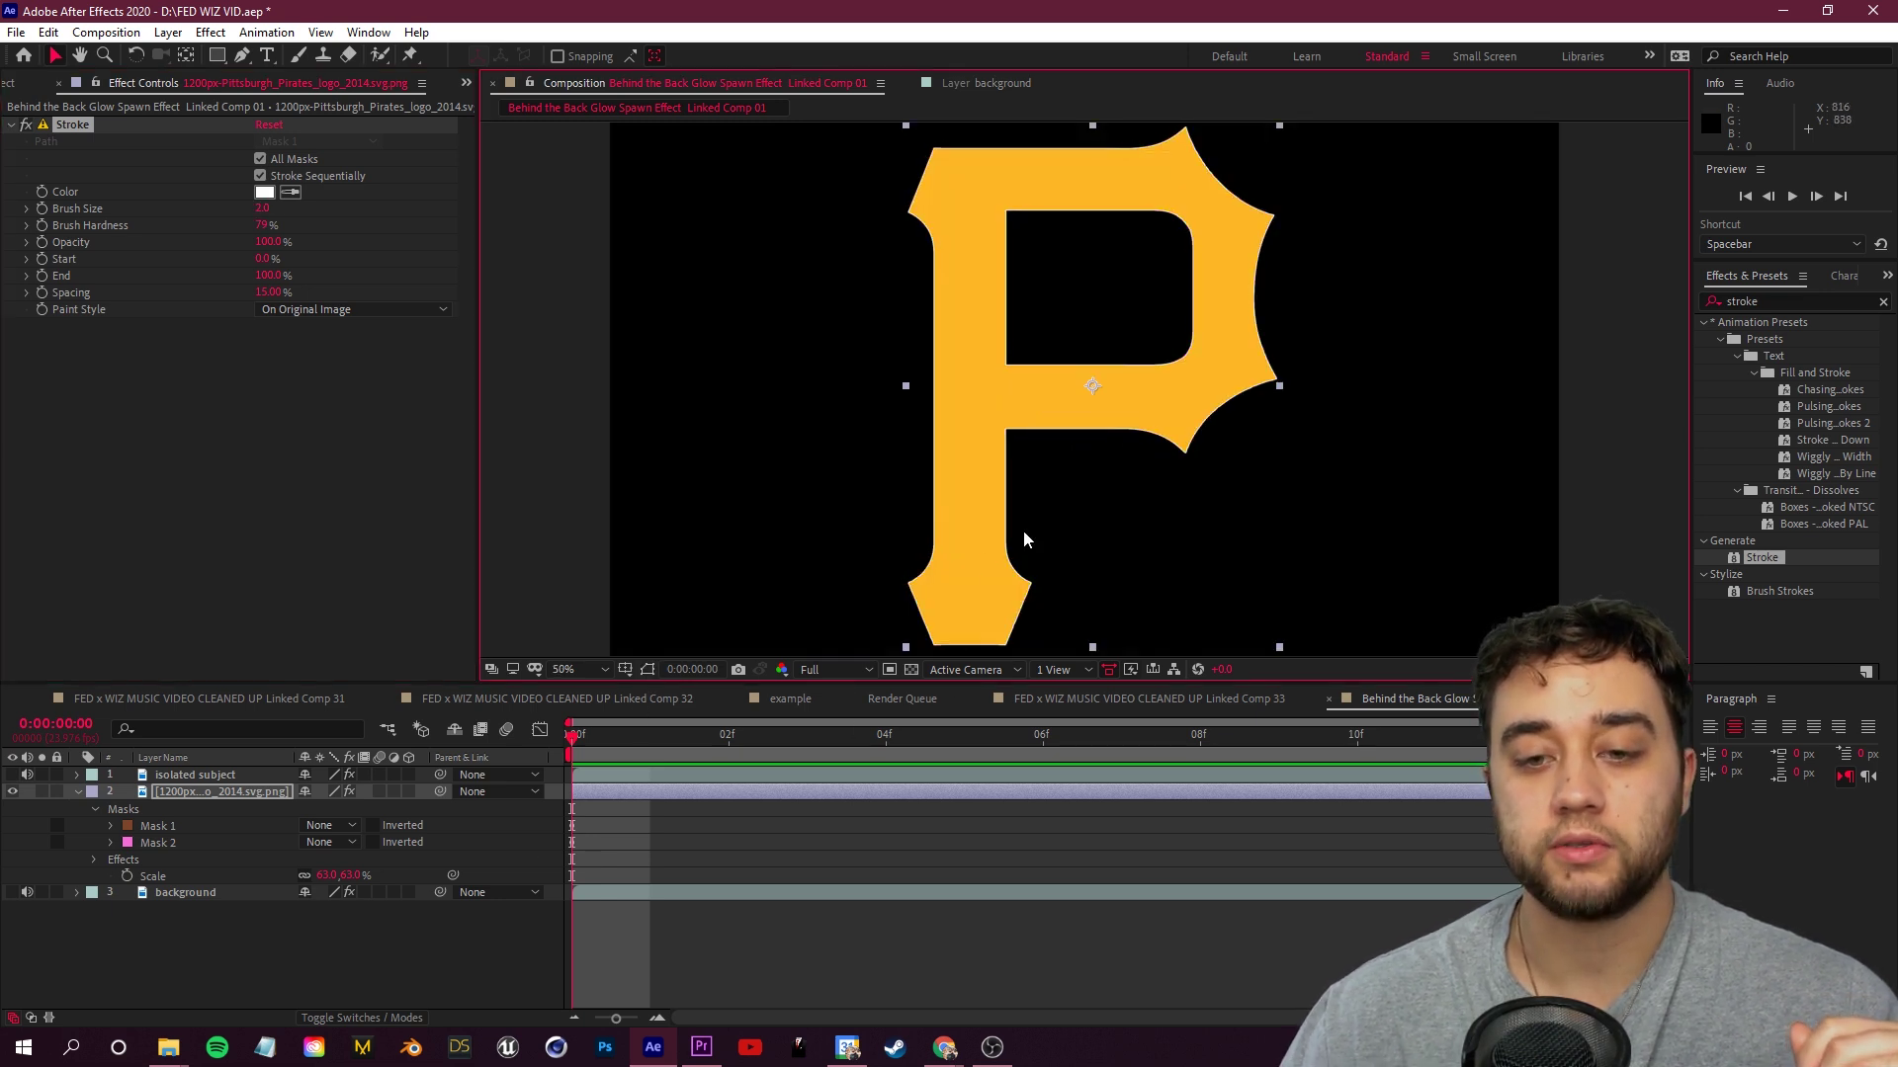
Set the Stroke effect's brush size to 9.9 and its paint style to On Transparent
key("period")
left_click_drag(263, 208, 355, 224)
scroll(1029, 474, "down", 2)
scroll(1034, 477, "up", 2)
scroll(1032, 453, "down", 1)
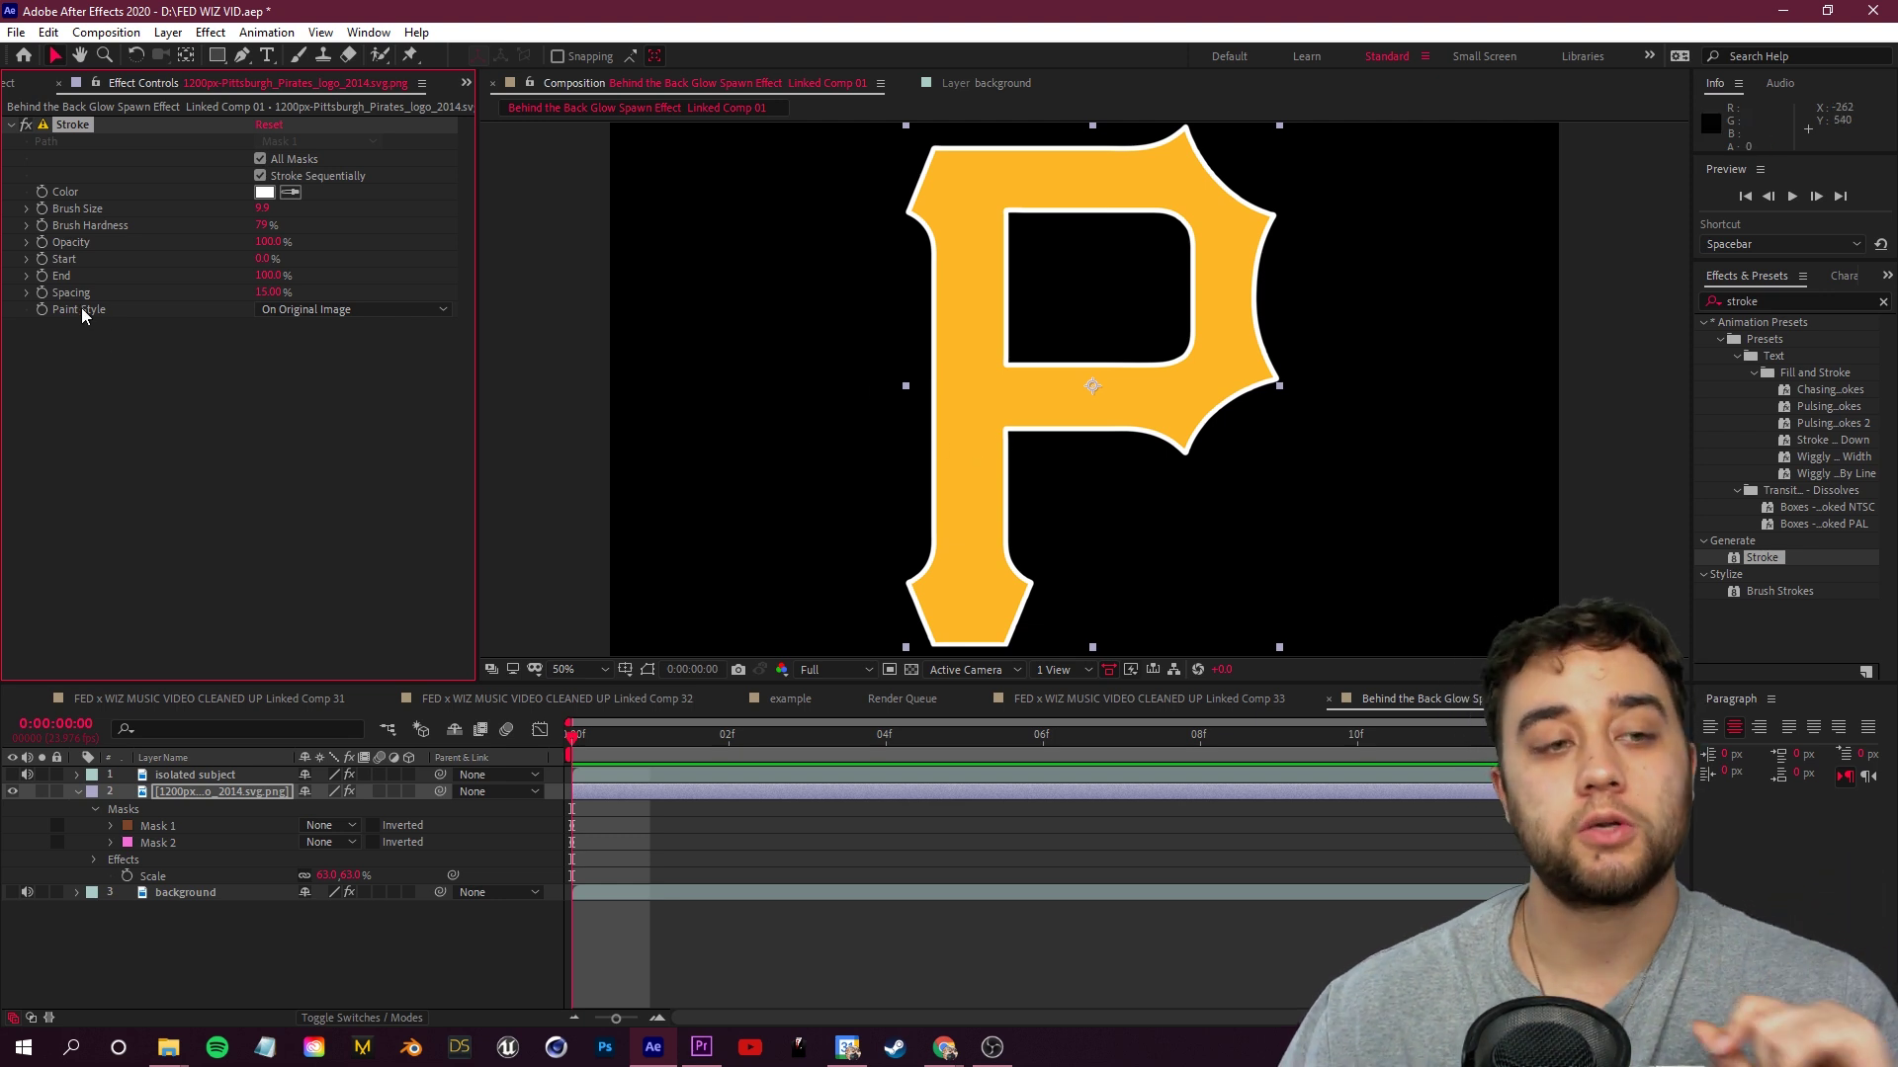
left_click(335, 316)
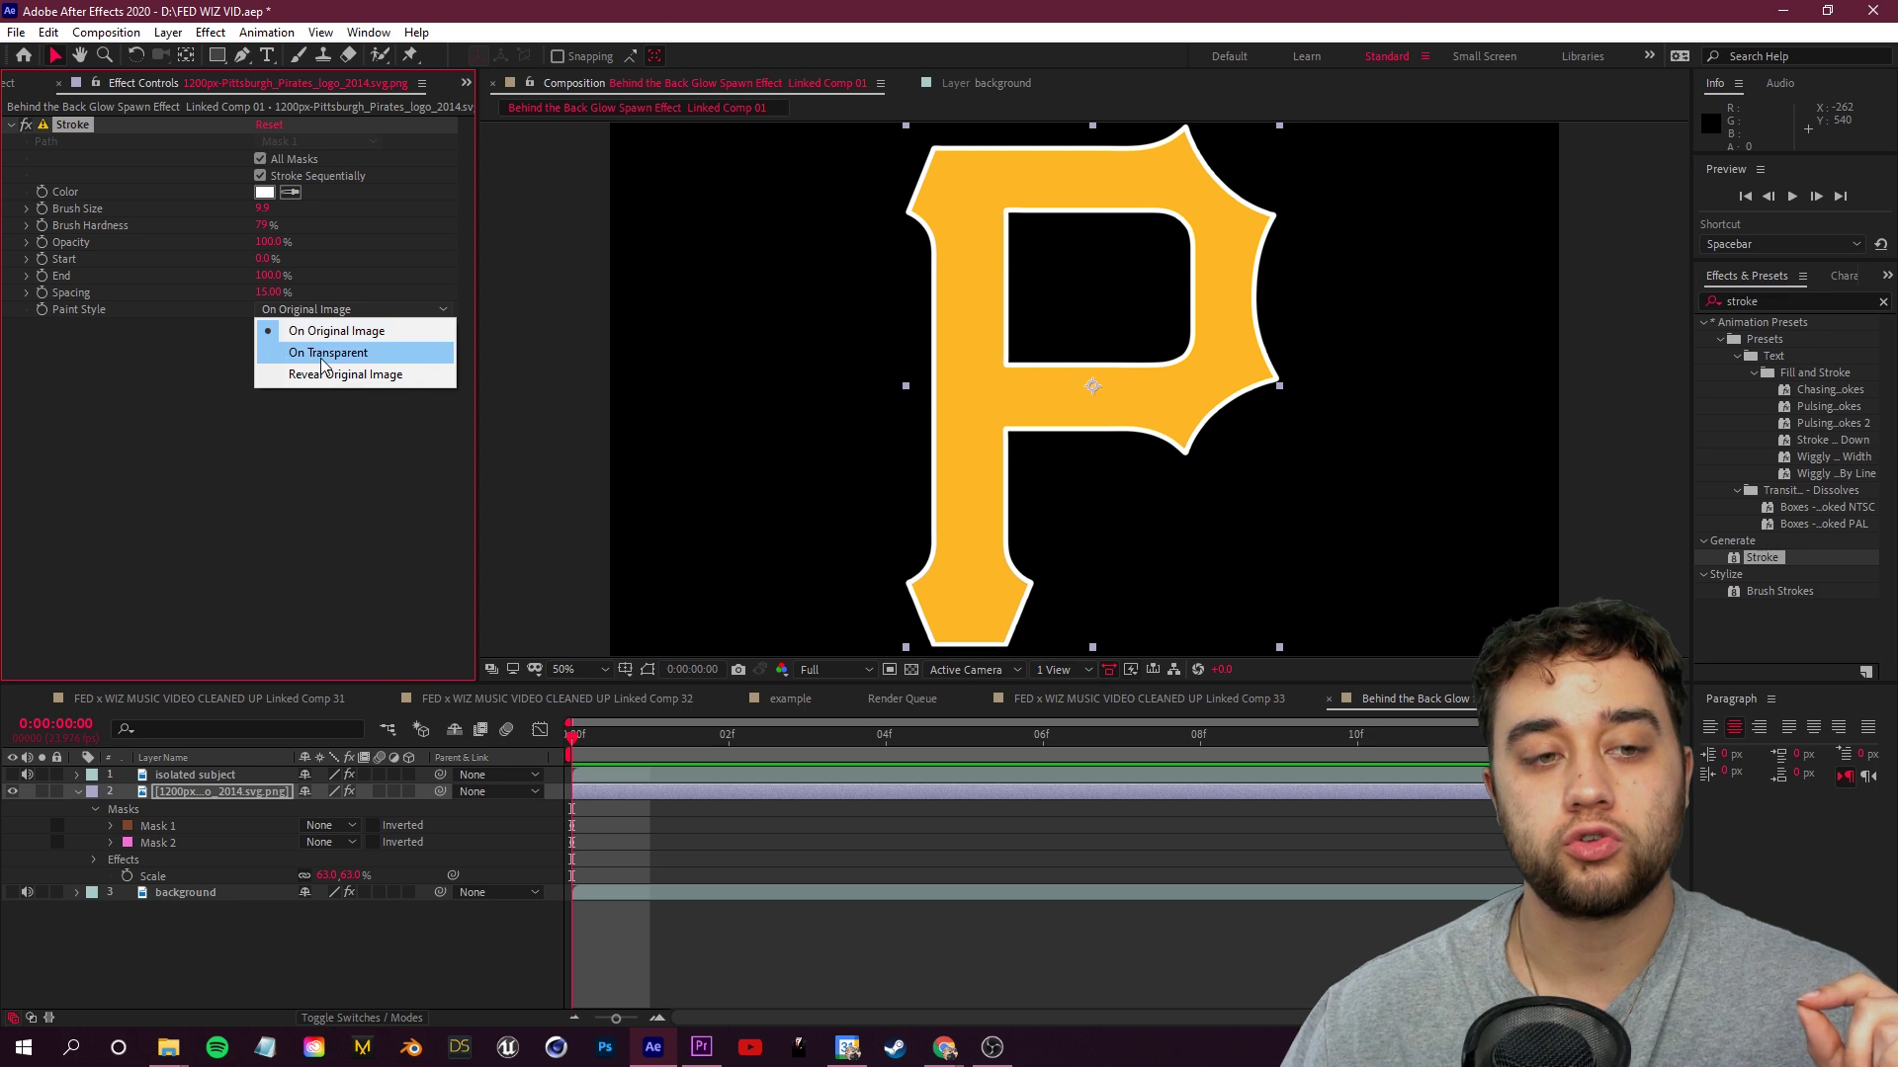
left_click(318, 348)
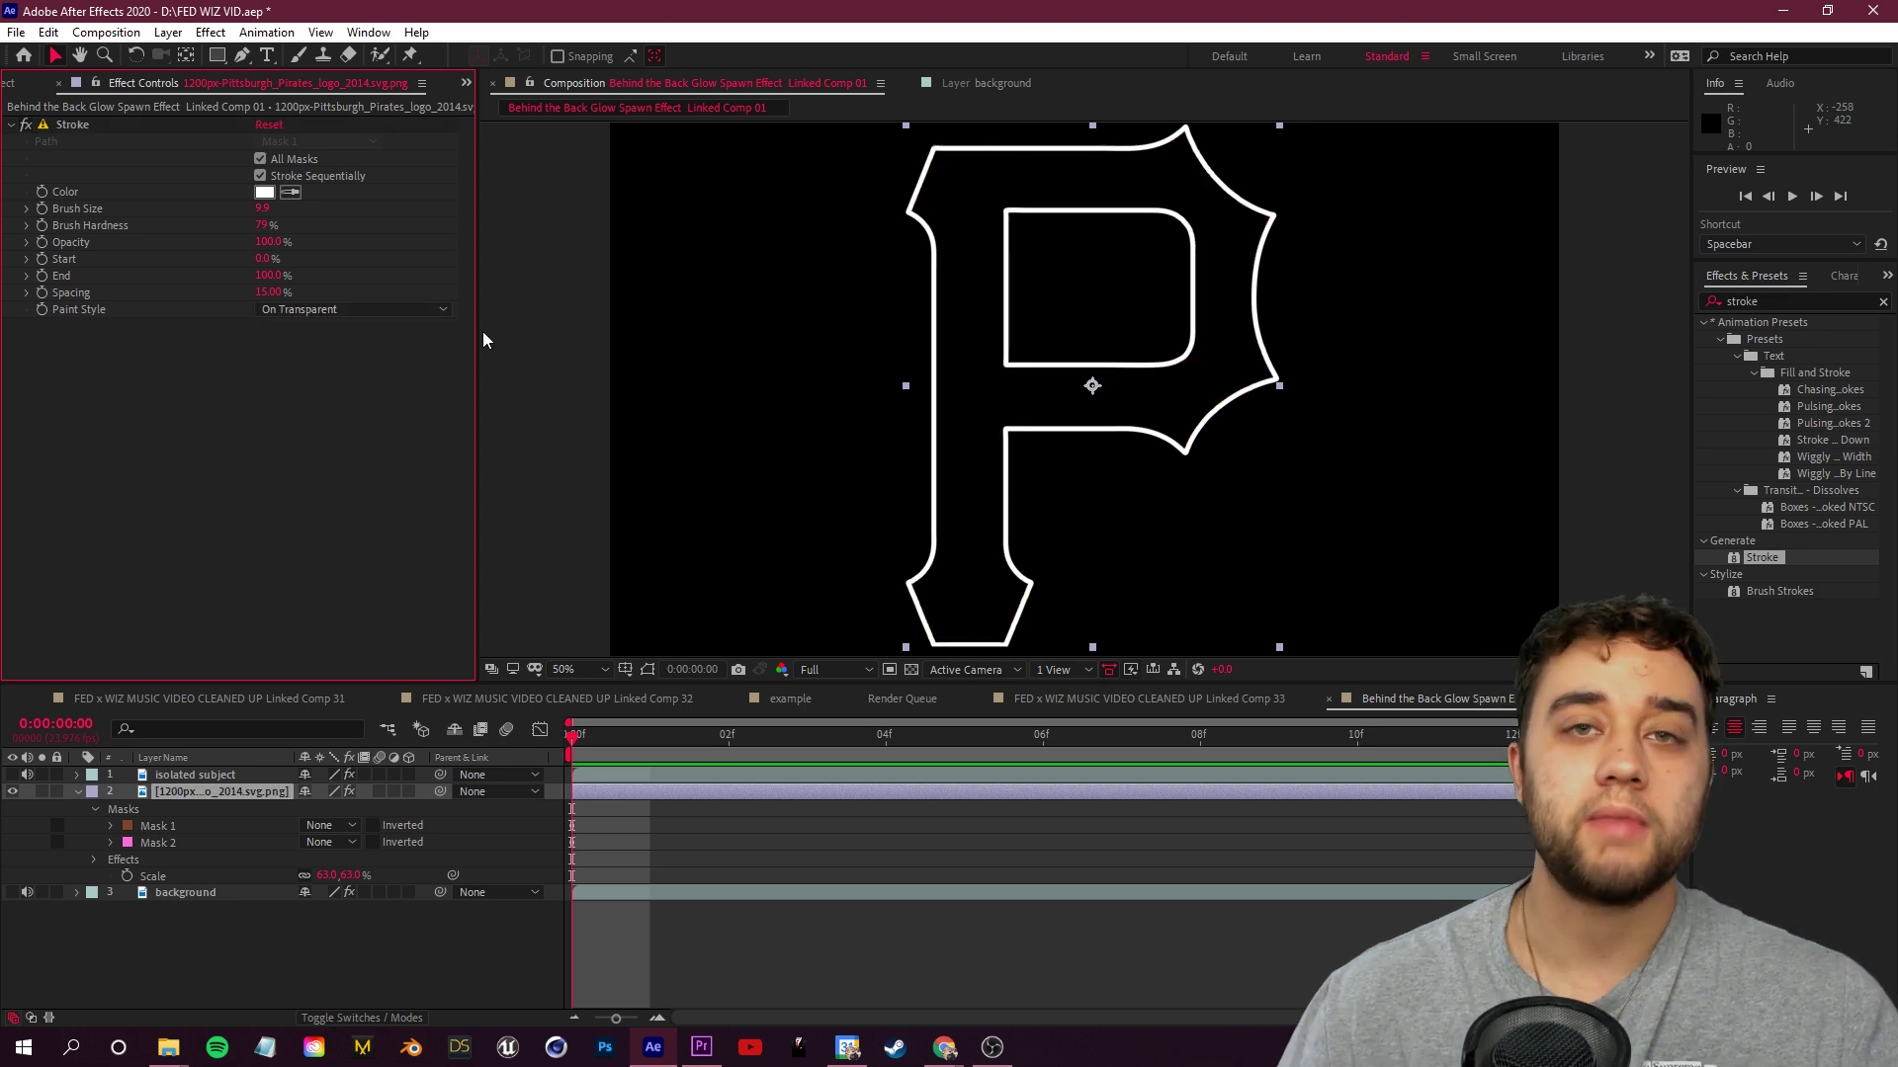
Try out the Stroke effect's Start and End percentages on the logo outline, taking Start to 42%
left_click_drag(571, 739, 942, 837)
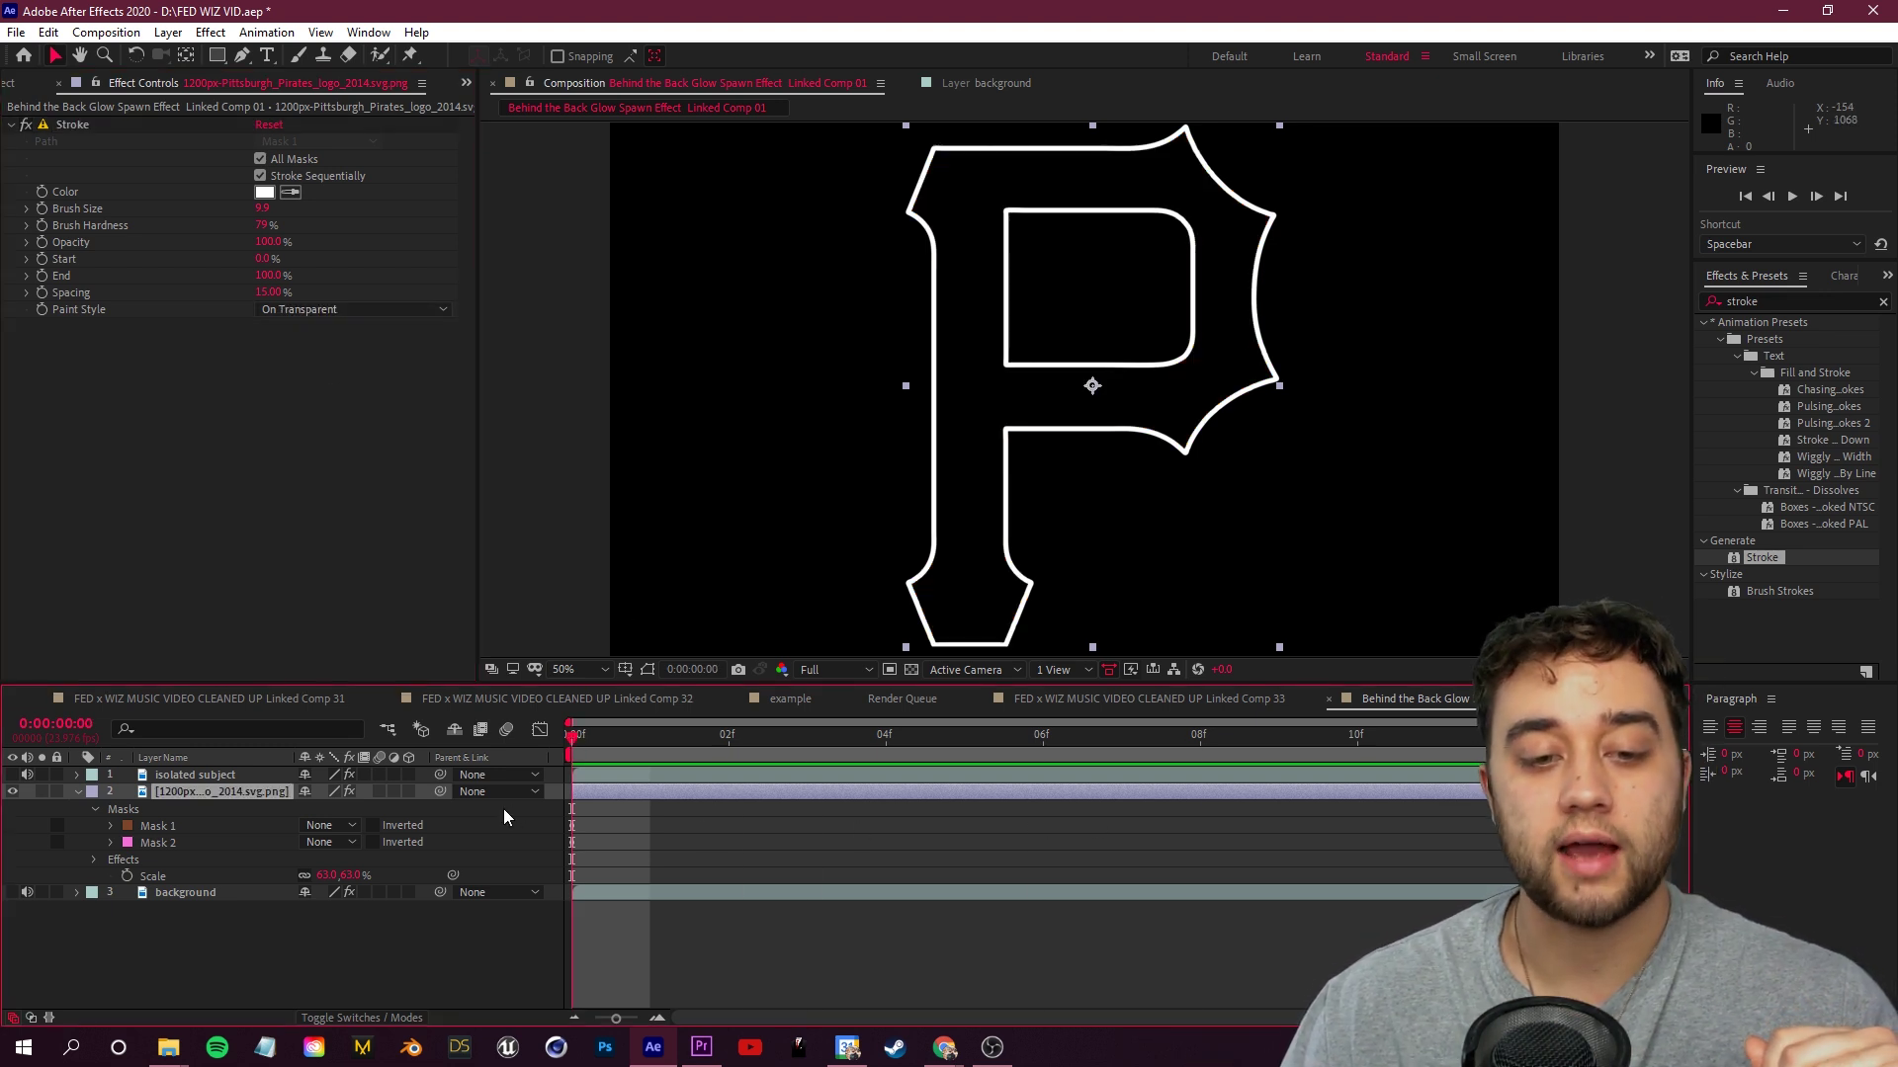
mouse_move(263, 261)
left_mouse_down()
mouse_move(463, 256)
mouse_move(314, 273)
mouse_move(440, 269)
mouse_move(382, 265)
left_mouse_up()
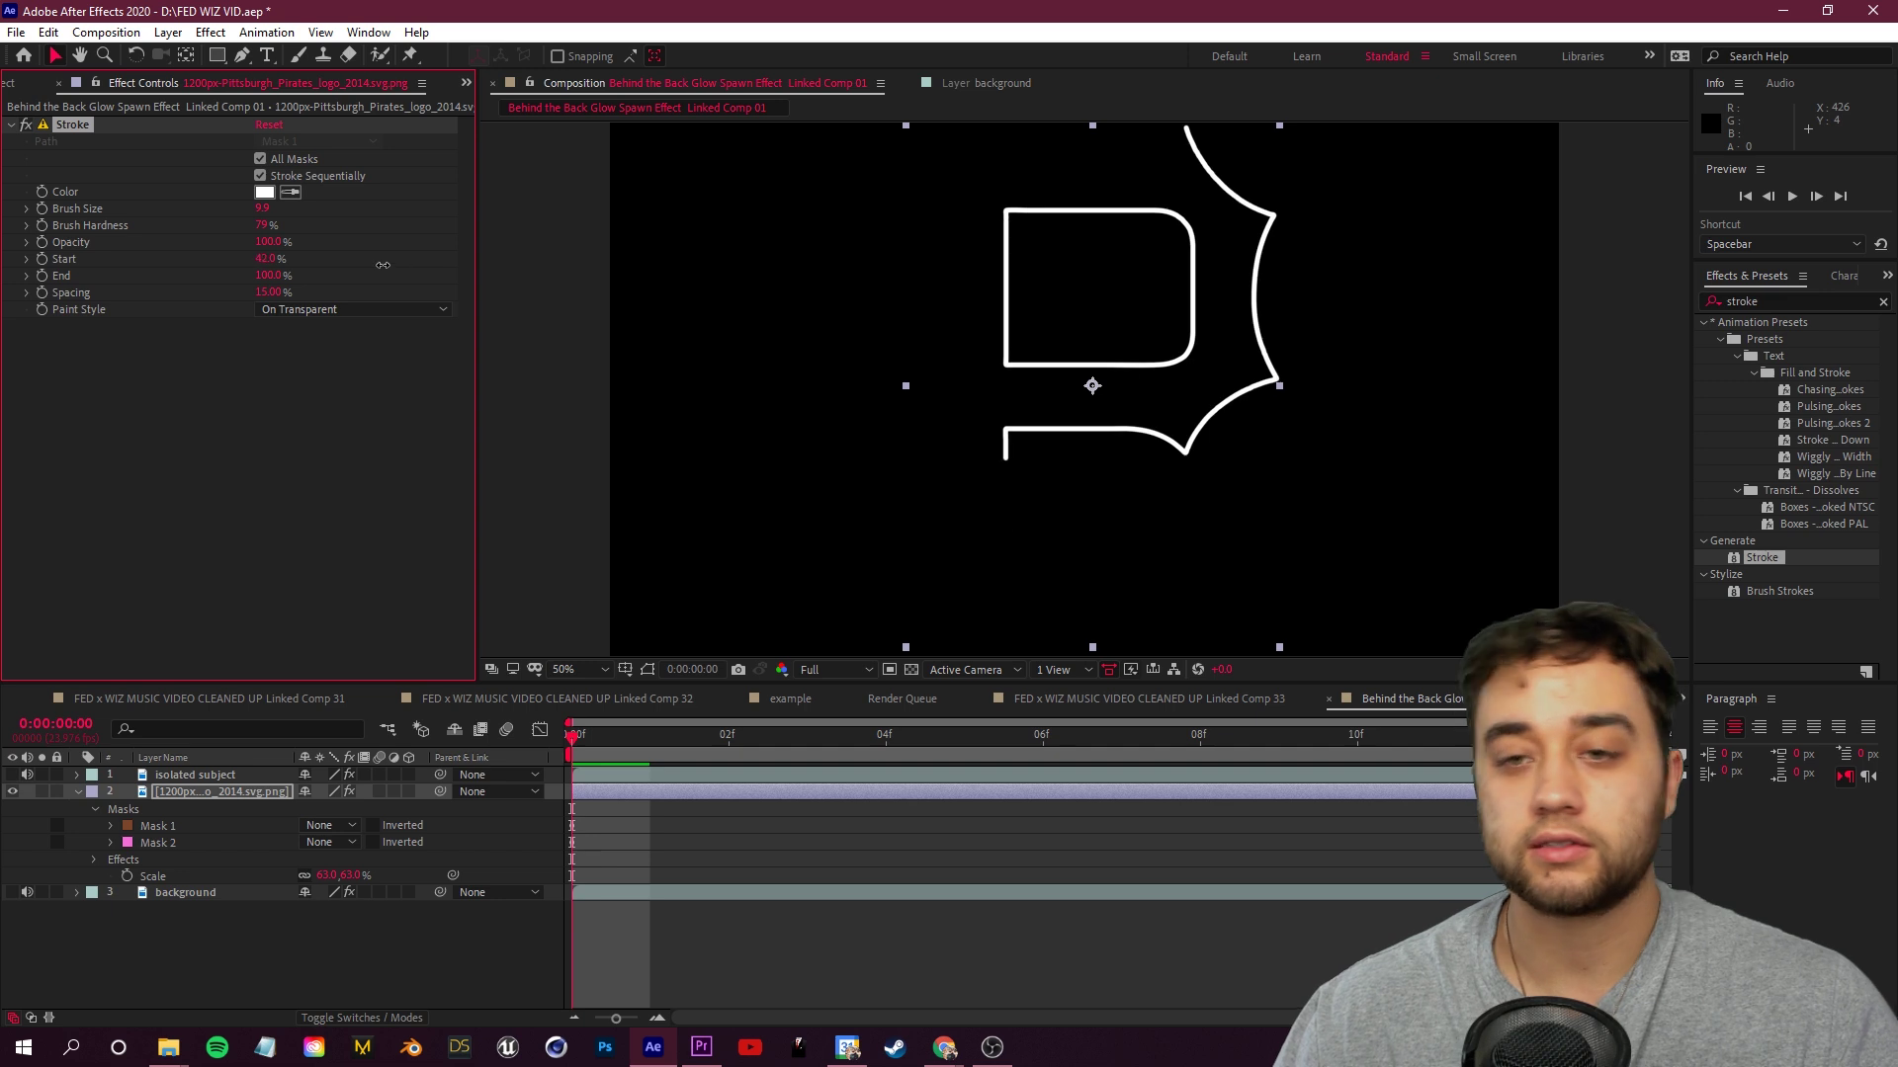
left_click_drag(274, 279, 152, 279)
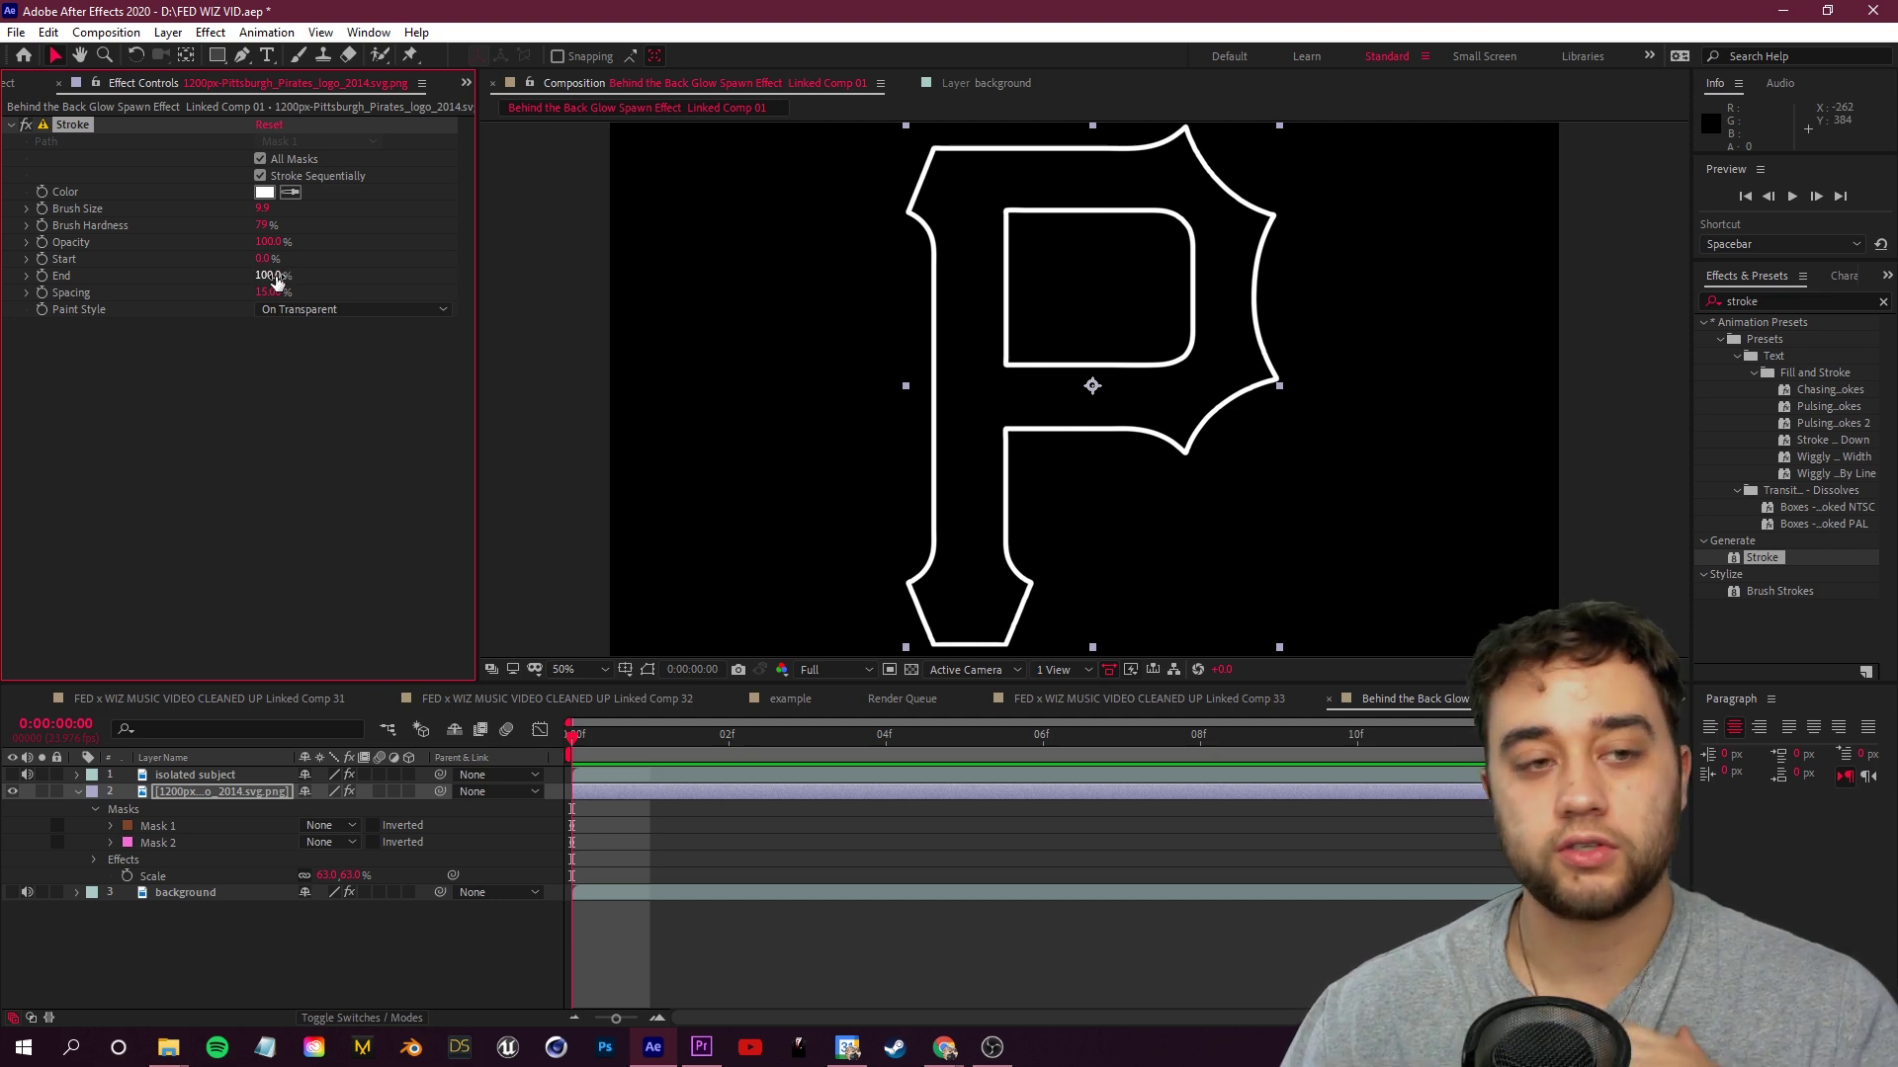
Keyframe the Stroke effect's End value from 0% at the first frame to 100% at frame 6
left_click_drag(277, 283, 174, 286)
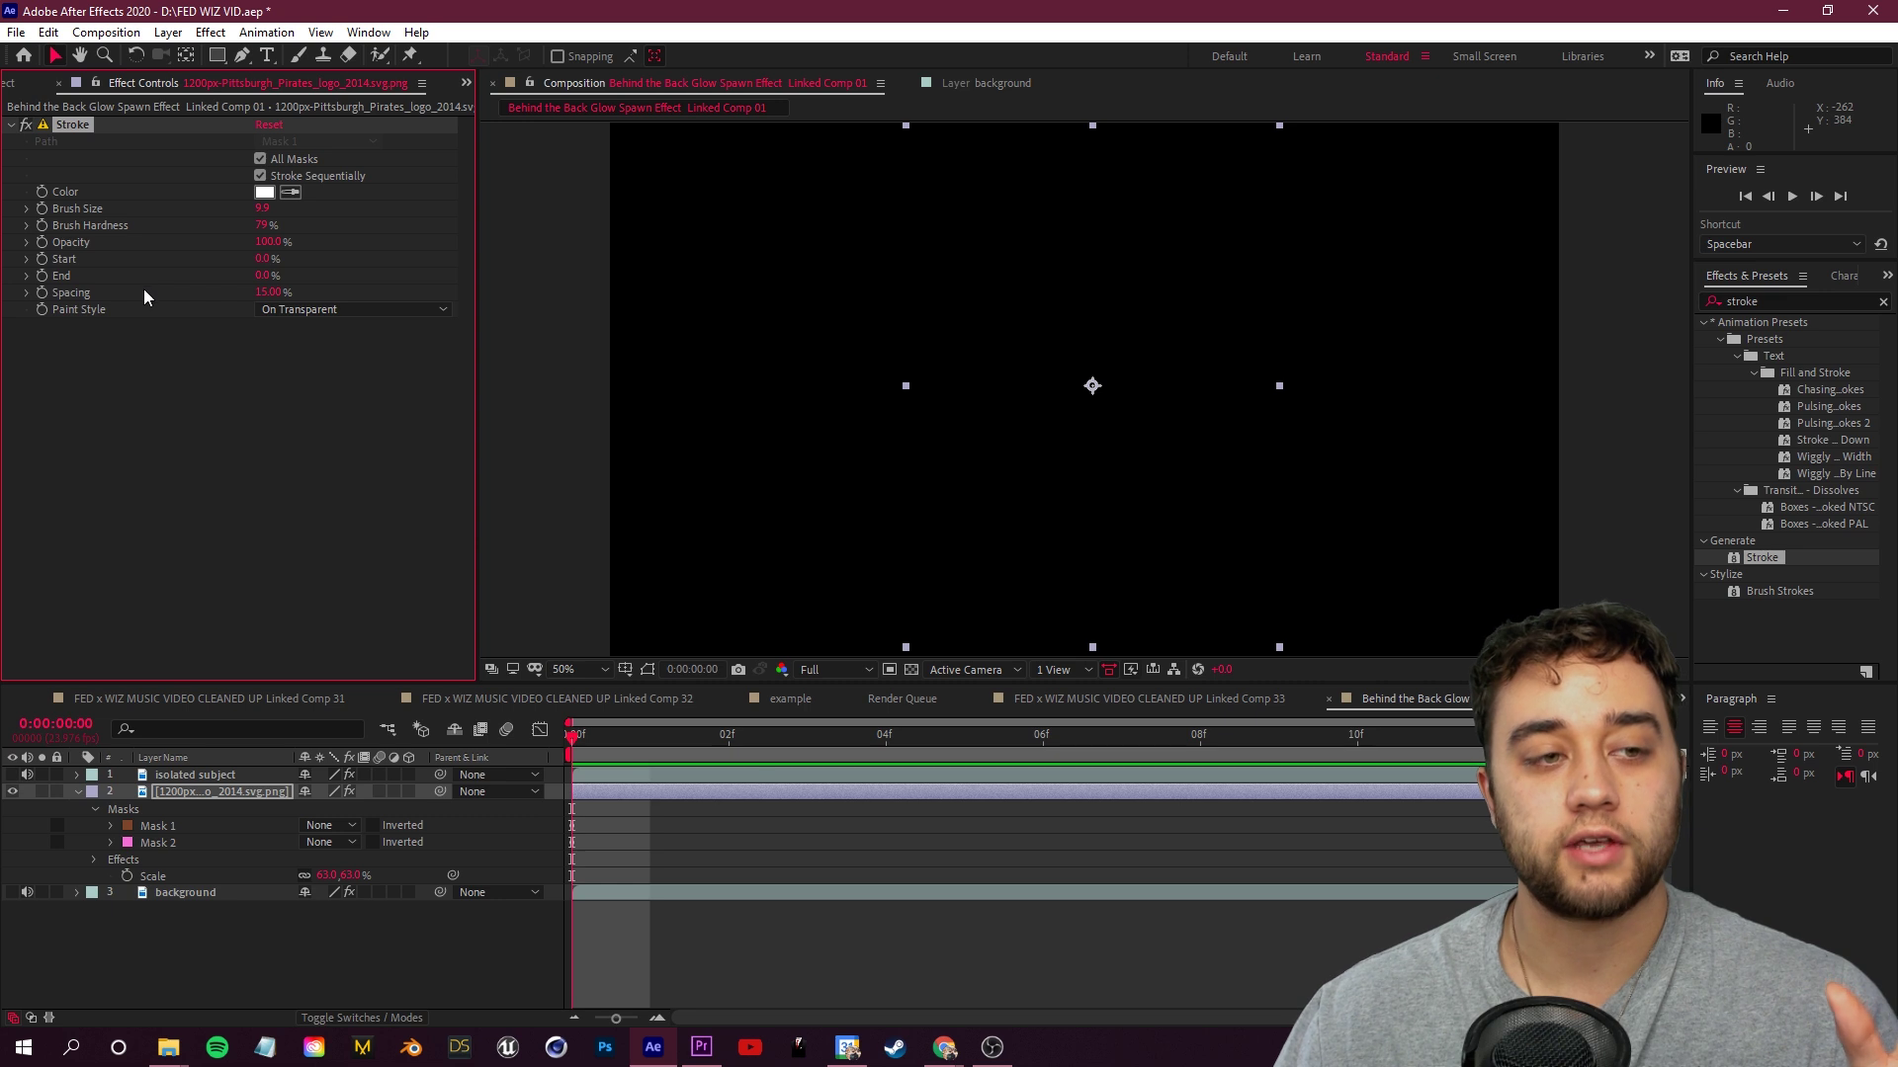
left_click(729, 734)
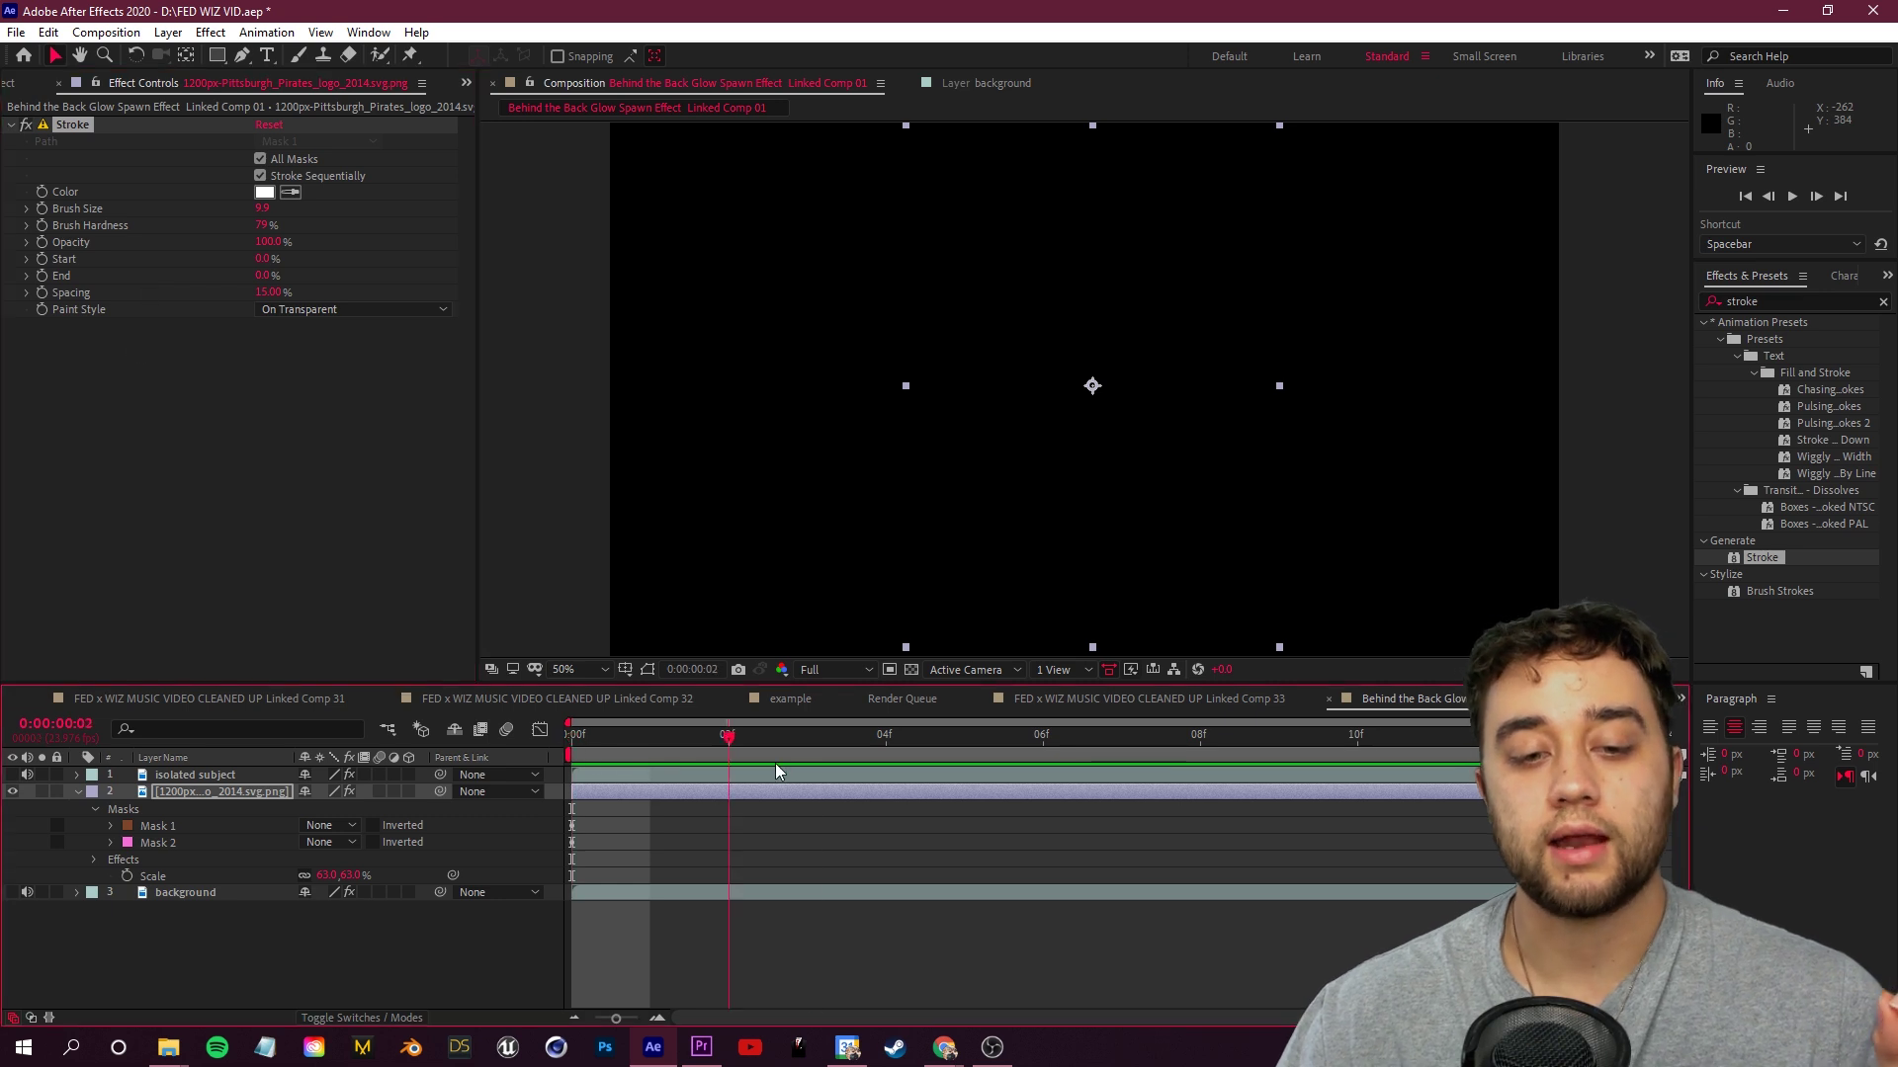
left_click(41, 276)
left_click_drag(629, 777, 1027, 803)
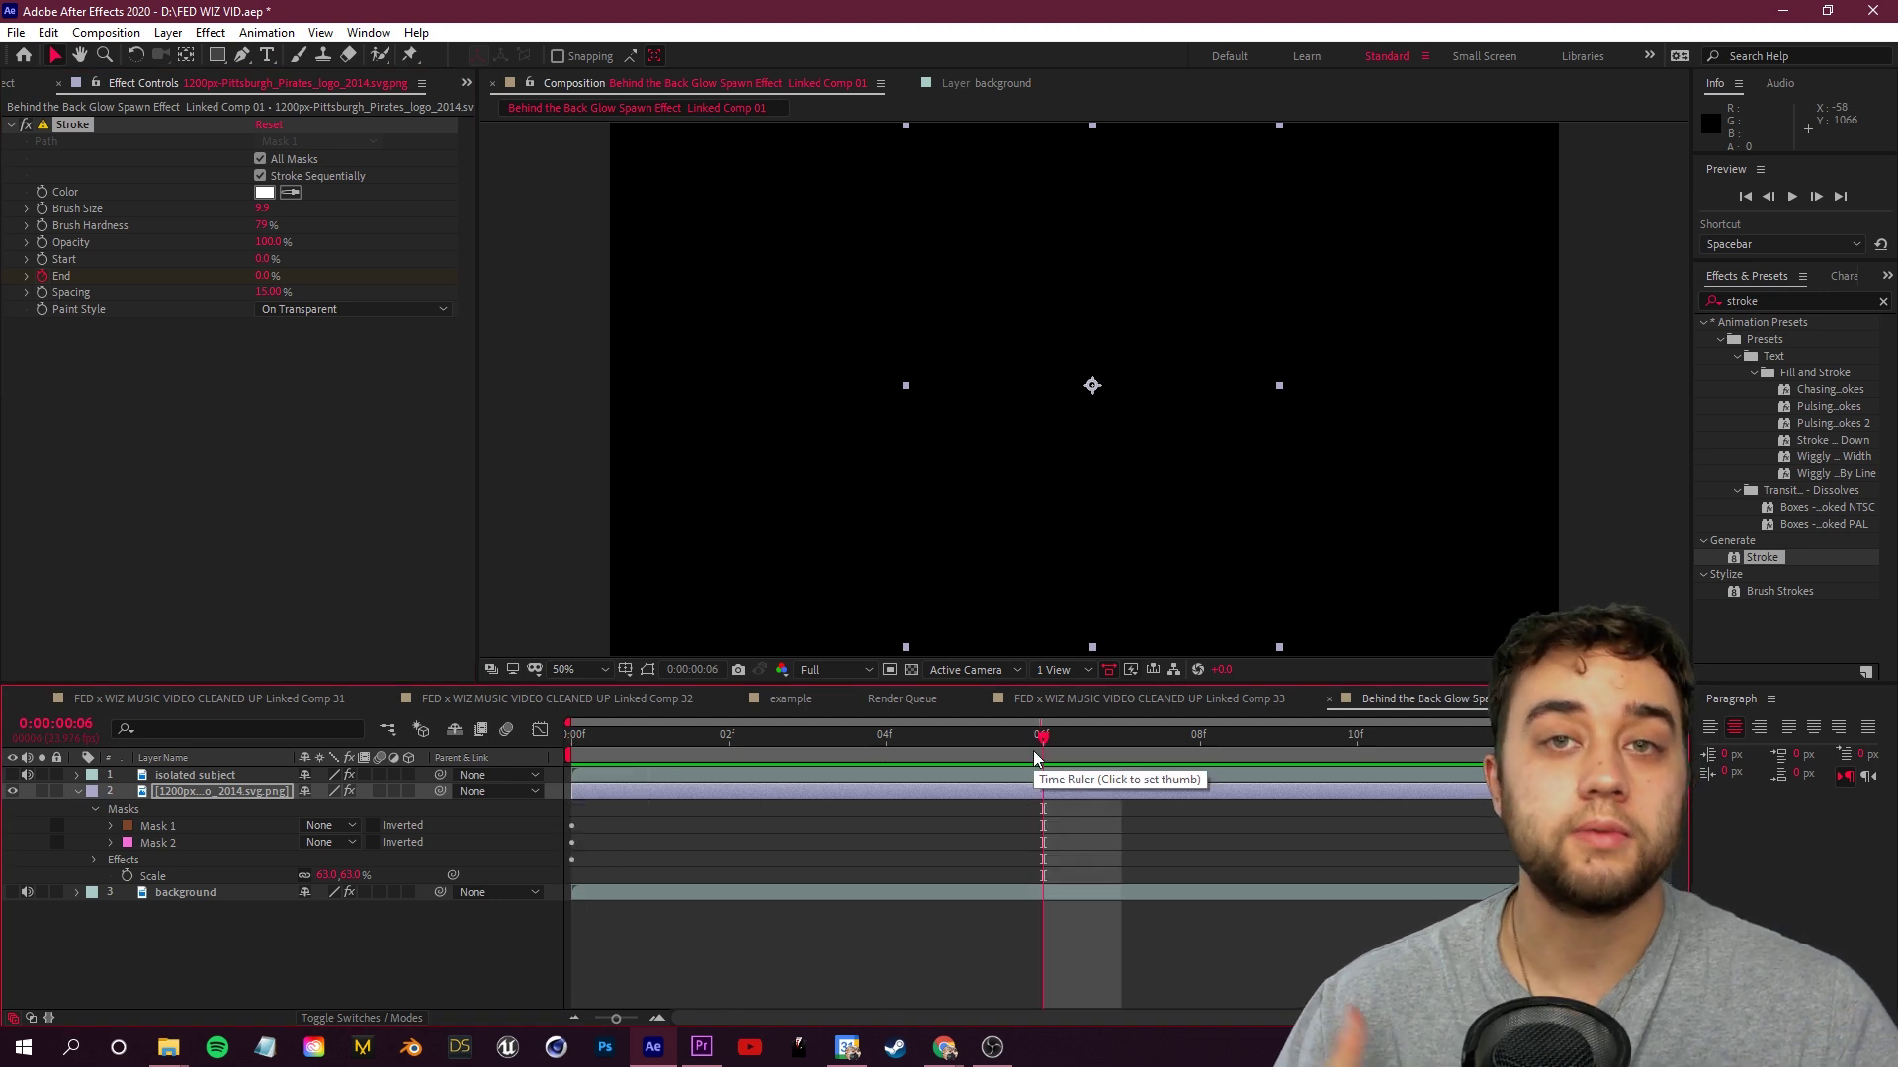
left_click_drag(263, 276, 454, 320)
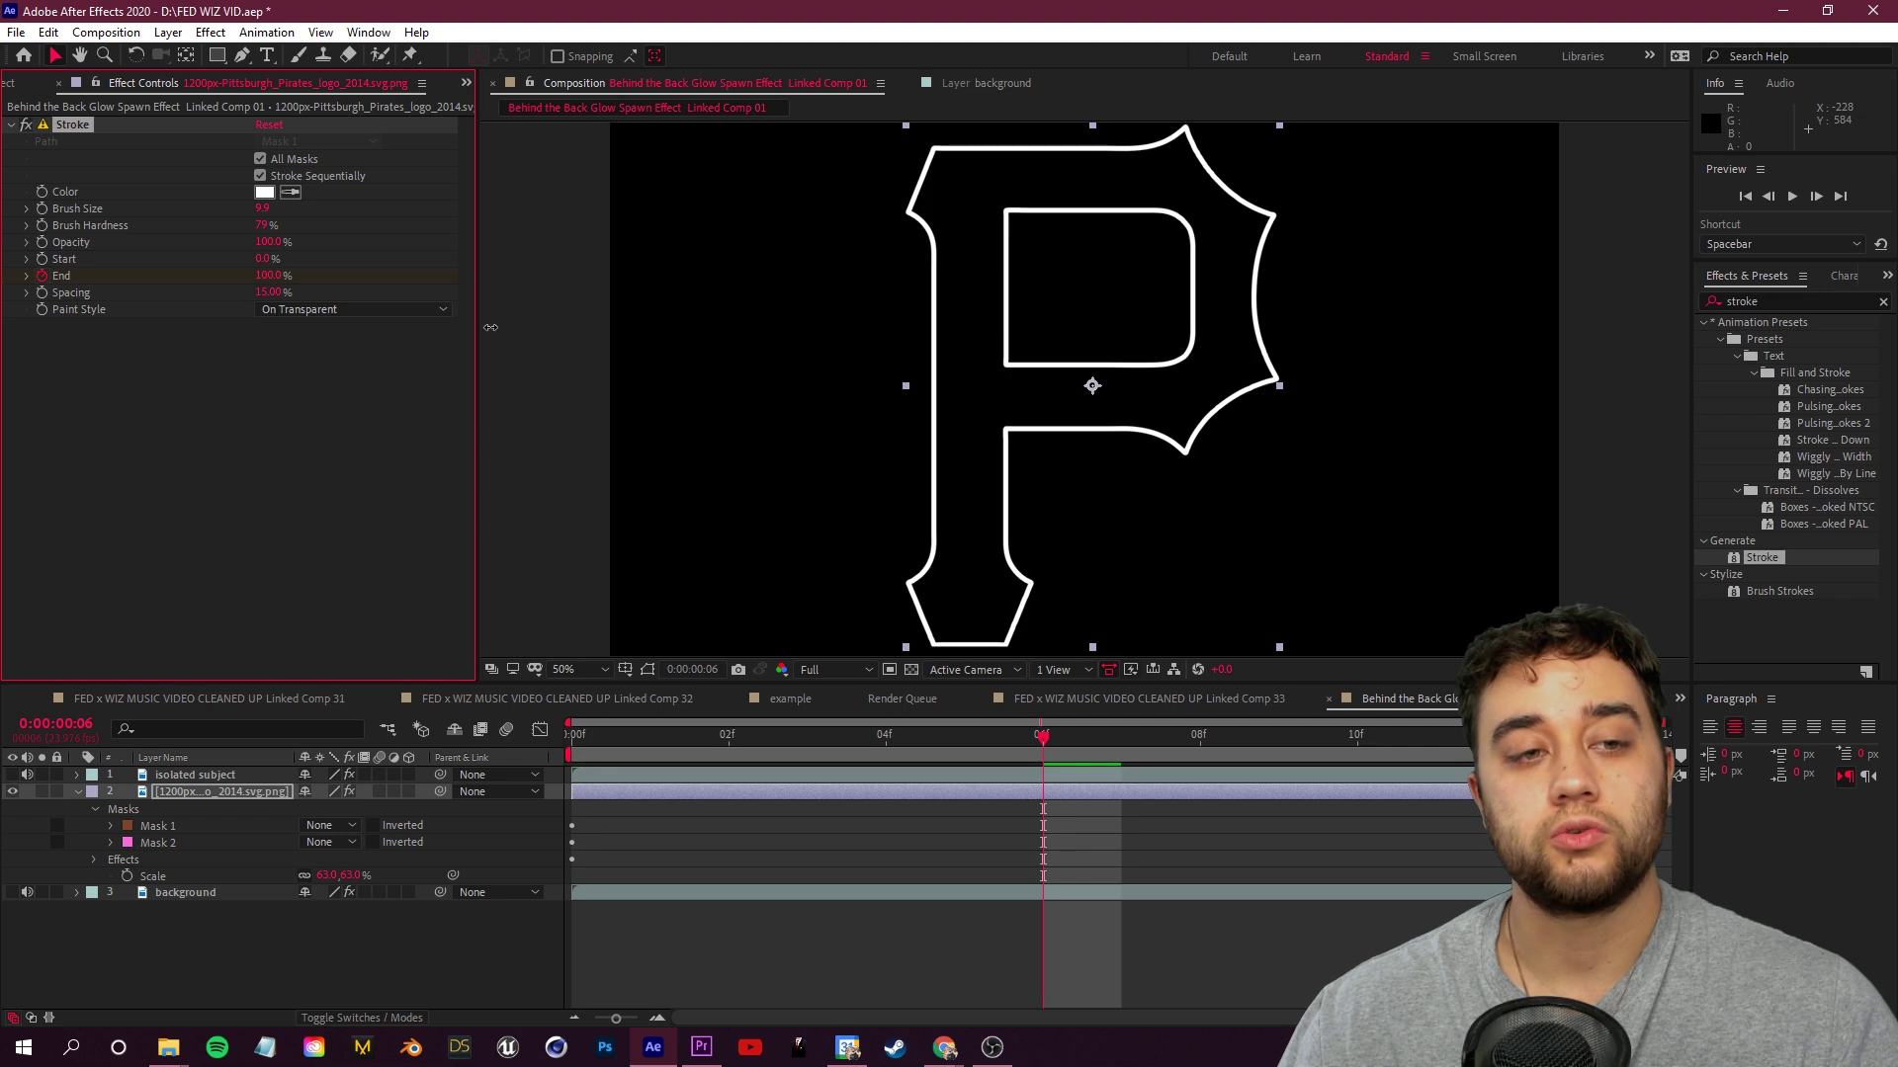
Reveal the Stroke End keyframes in the timeline and preview the outline animation from the first frame
left_click_drag(1034, 737, 653, 818)
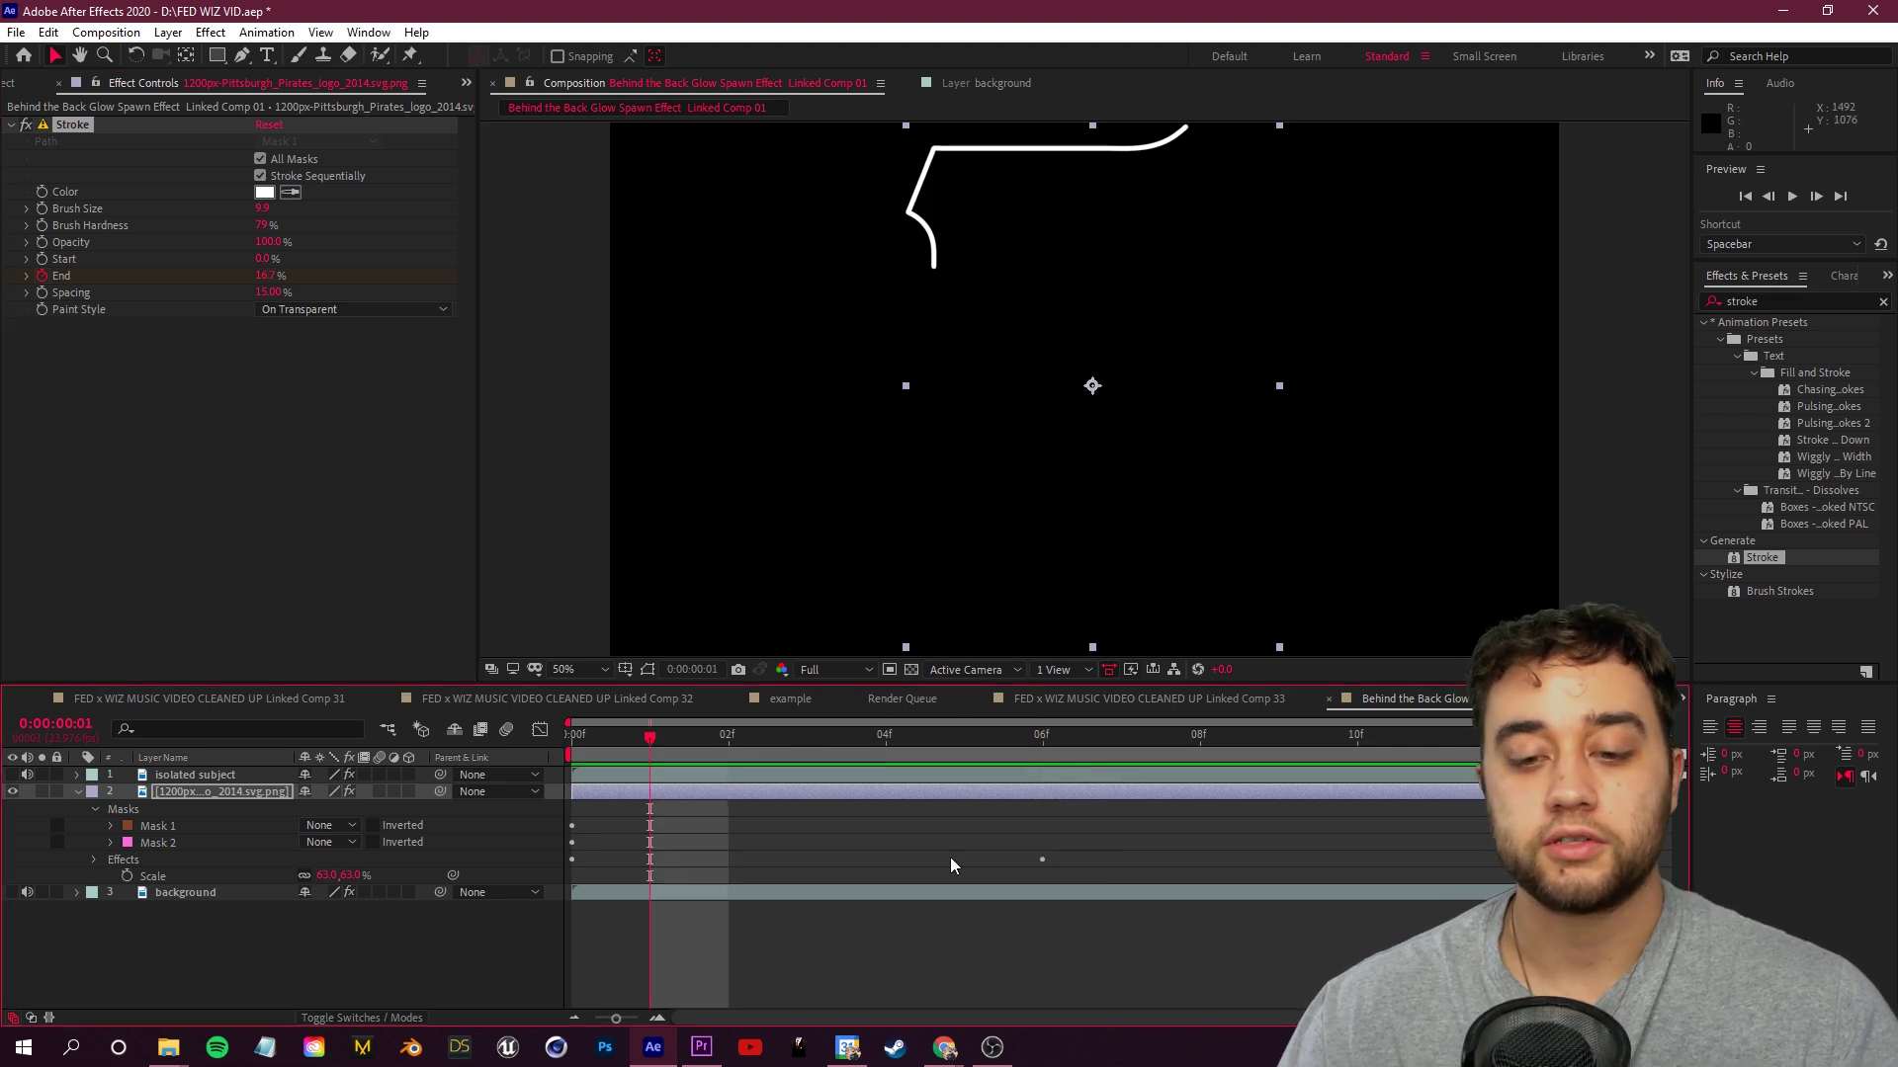
left_click(95, 859)
left_click(110, 877)
scroll(587, 845, "down", 2)
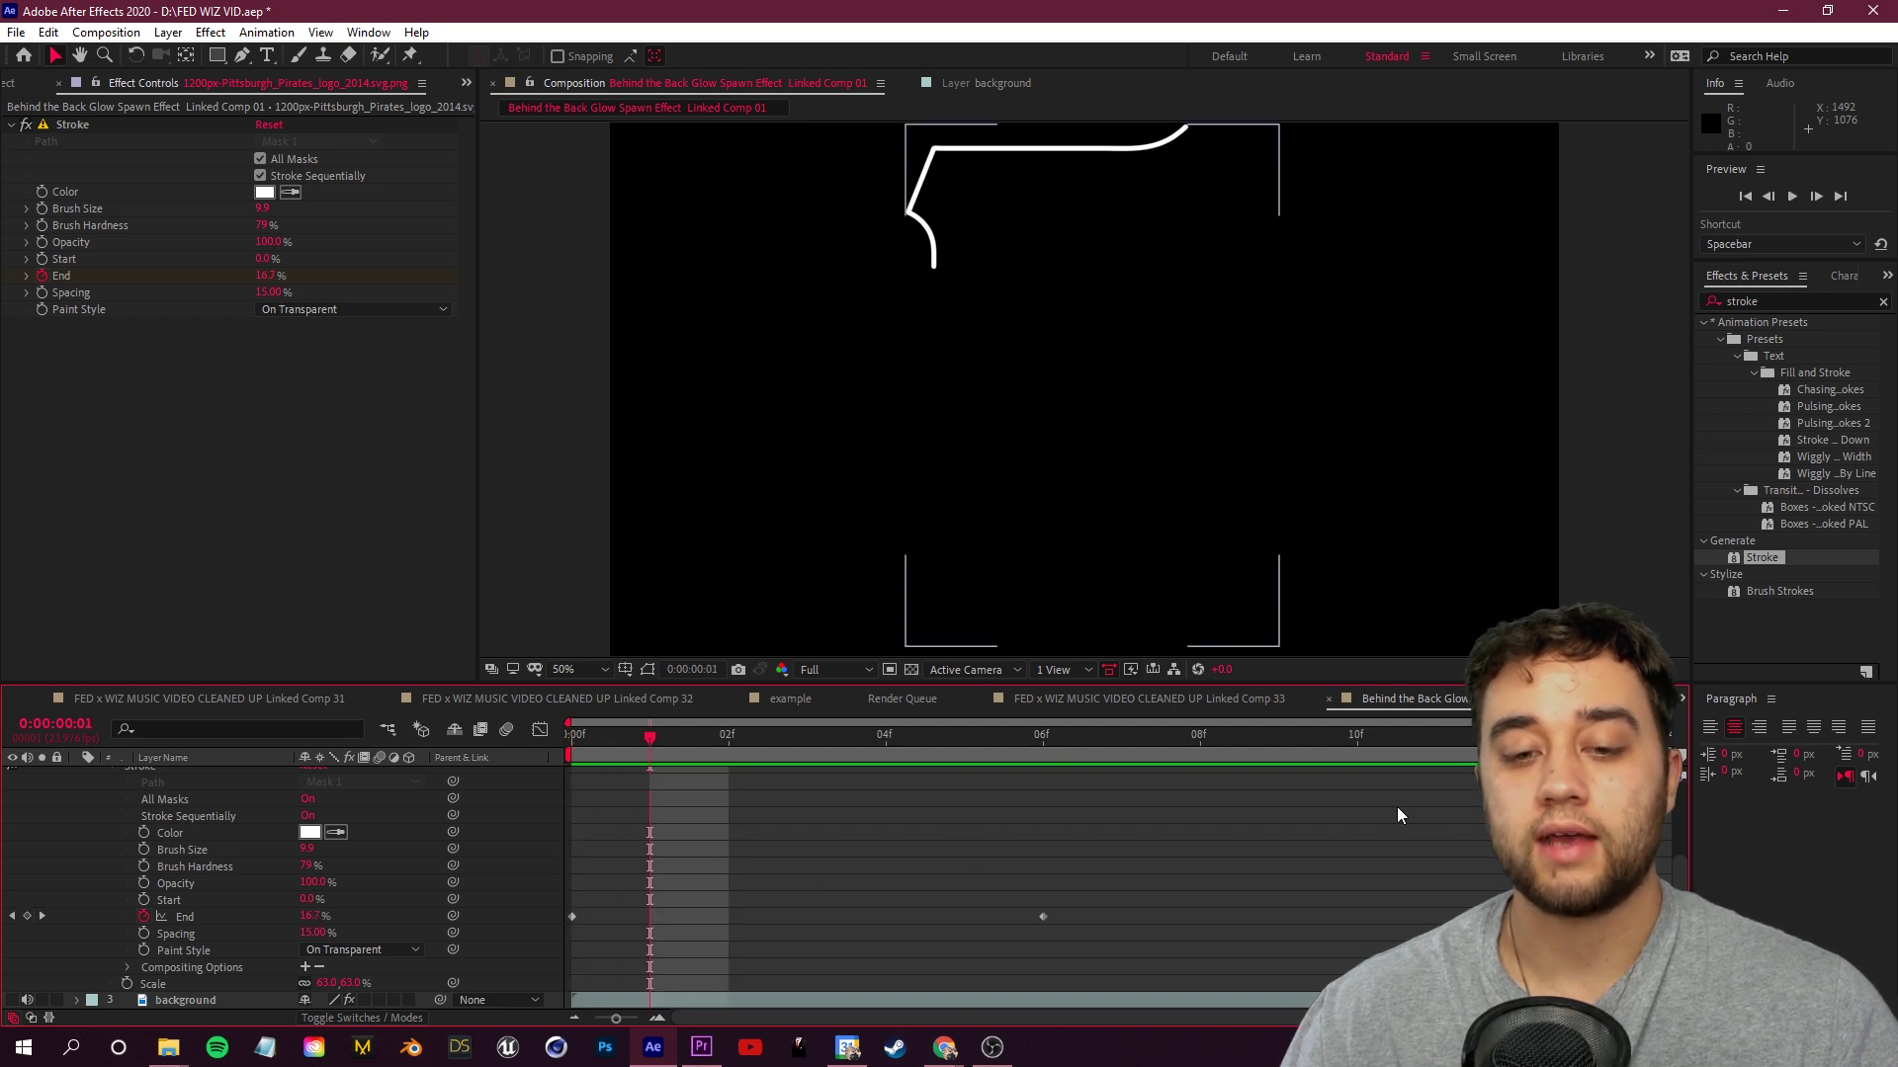
left_click(578, 741)
key("space")
key("space")
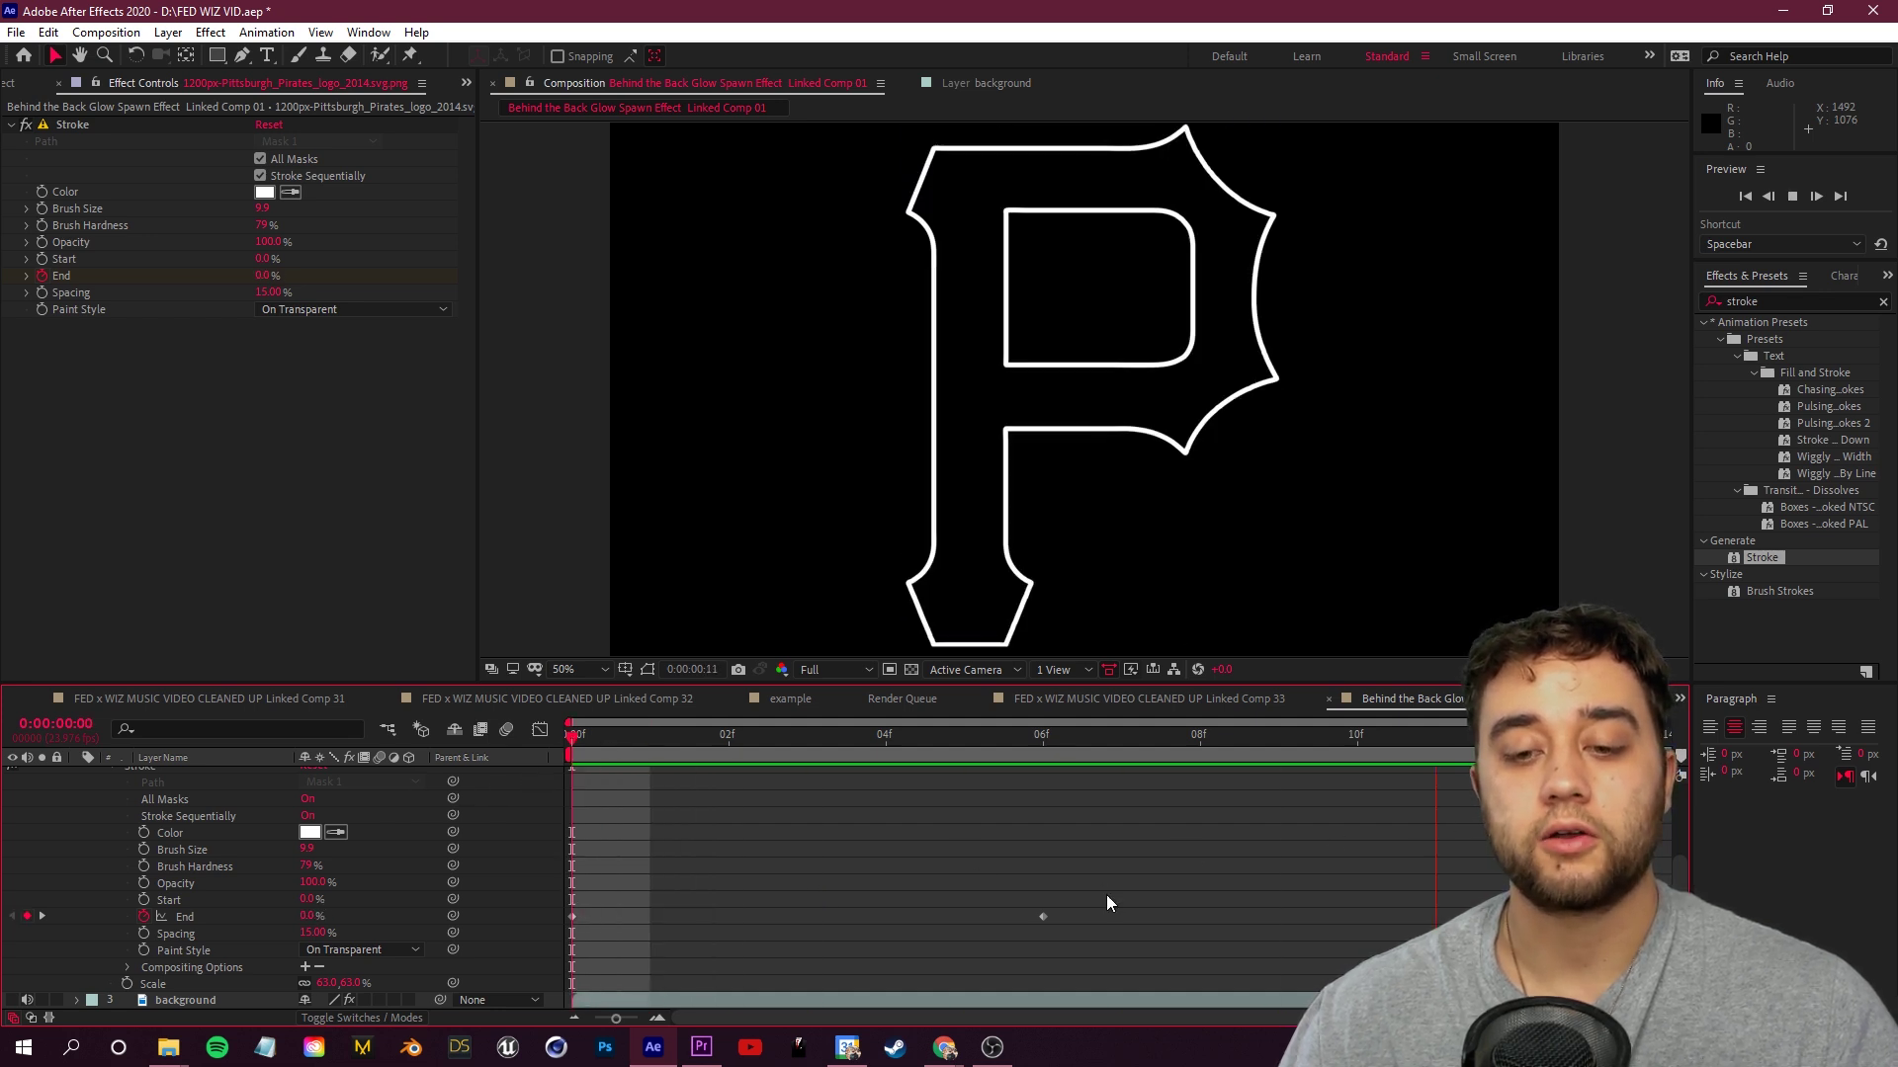
left_click_drag(1376, 748, 559, 826)
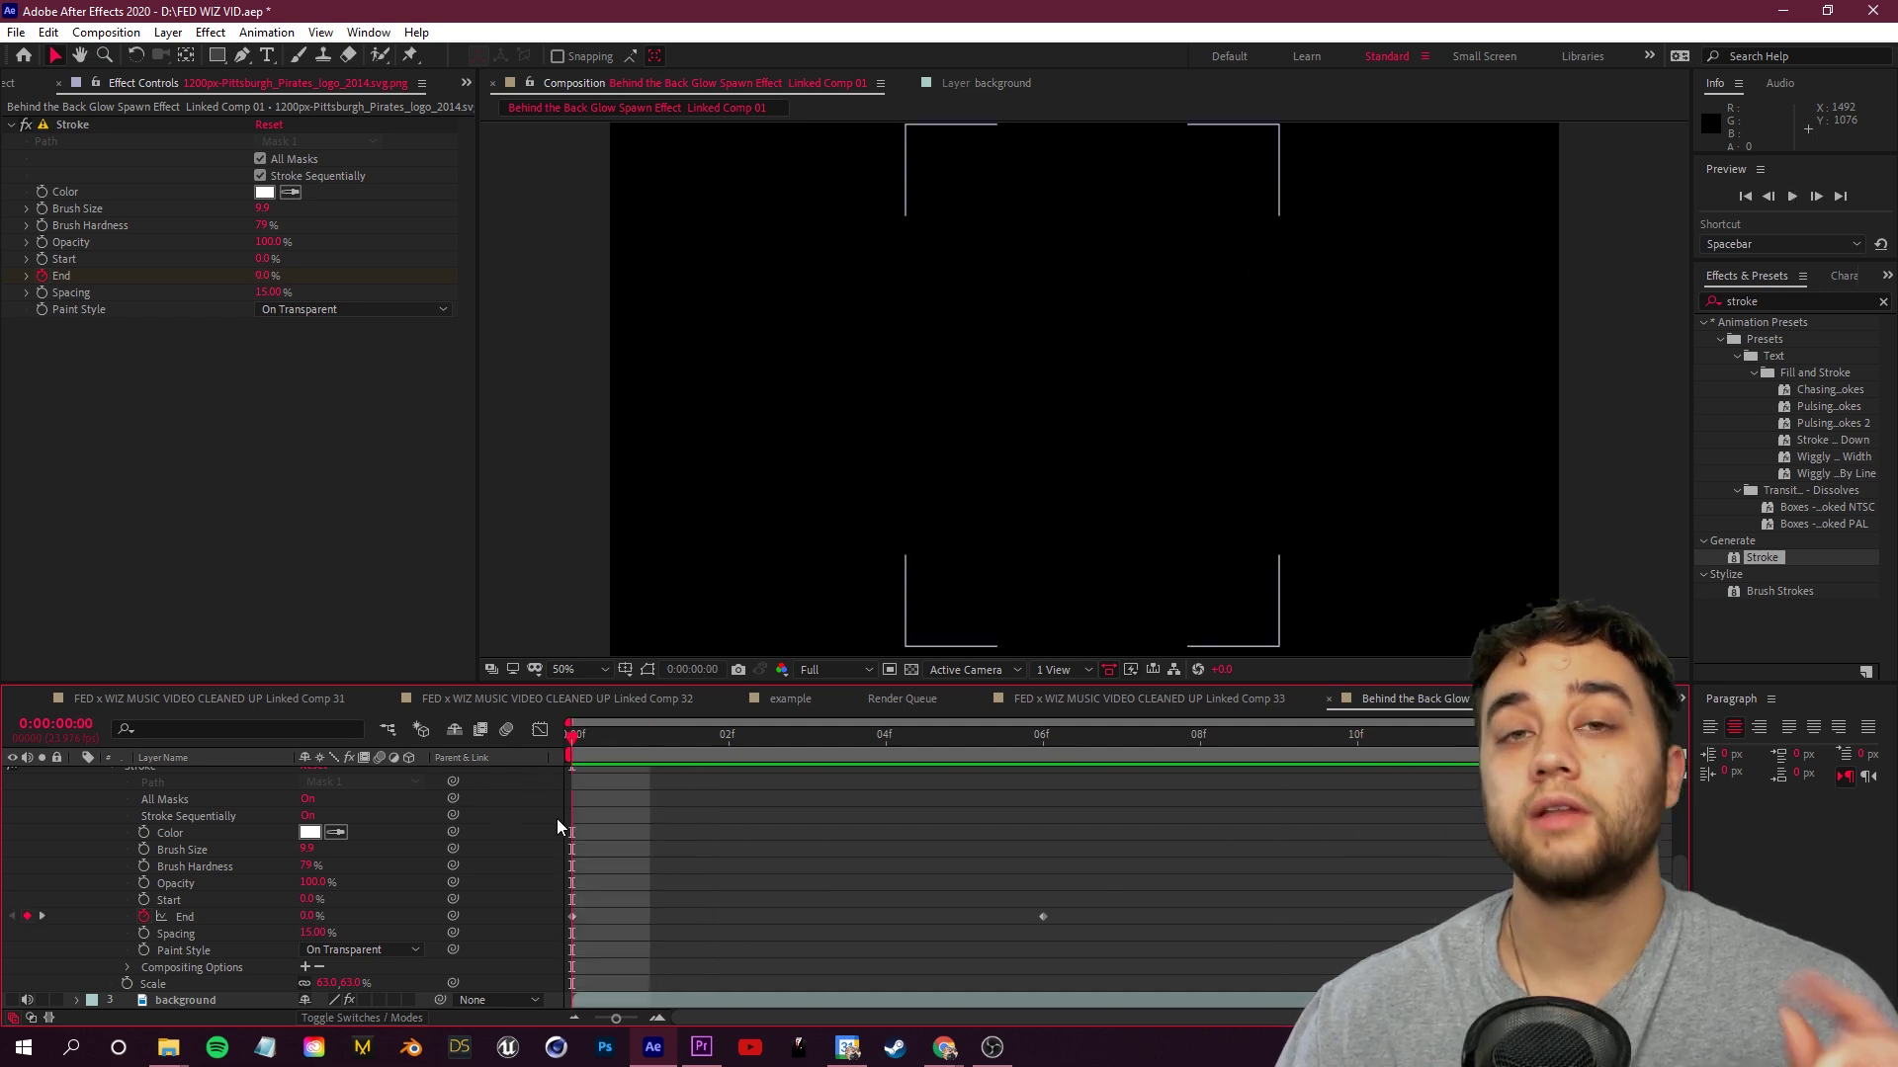
Move the second Stroke End keyframe from frame 6 toward the end of the clip to slow the outline's drawing
left_click(1043, 916)
key("Delete")
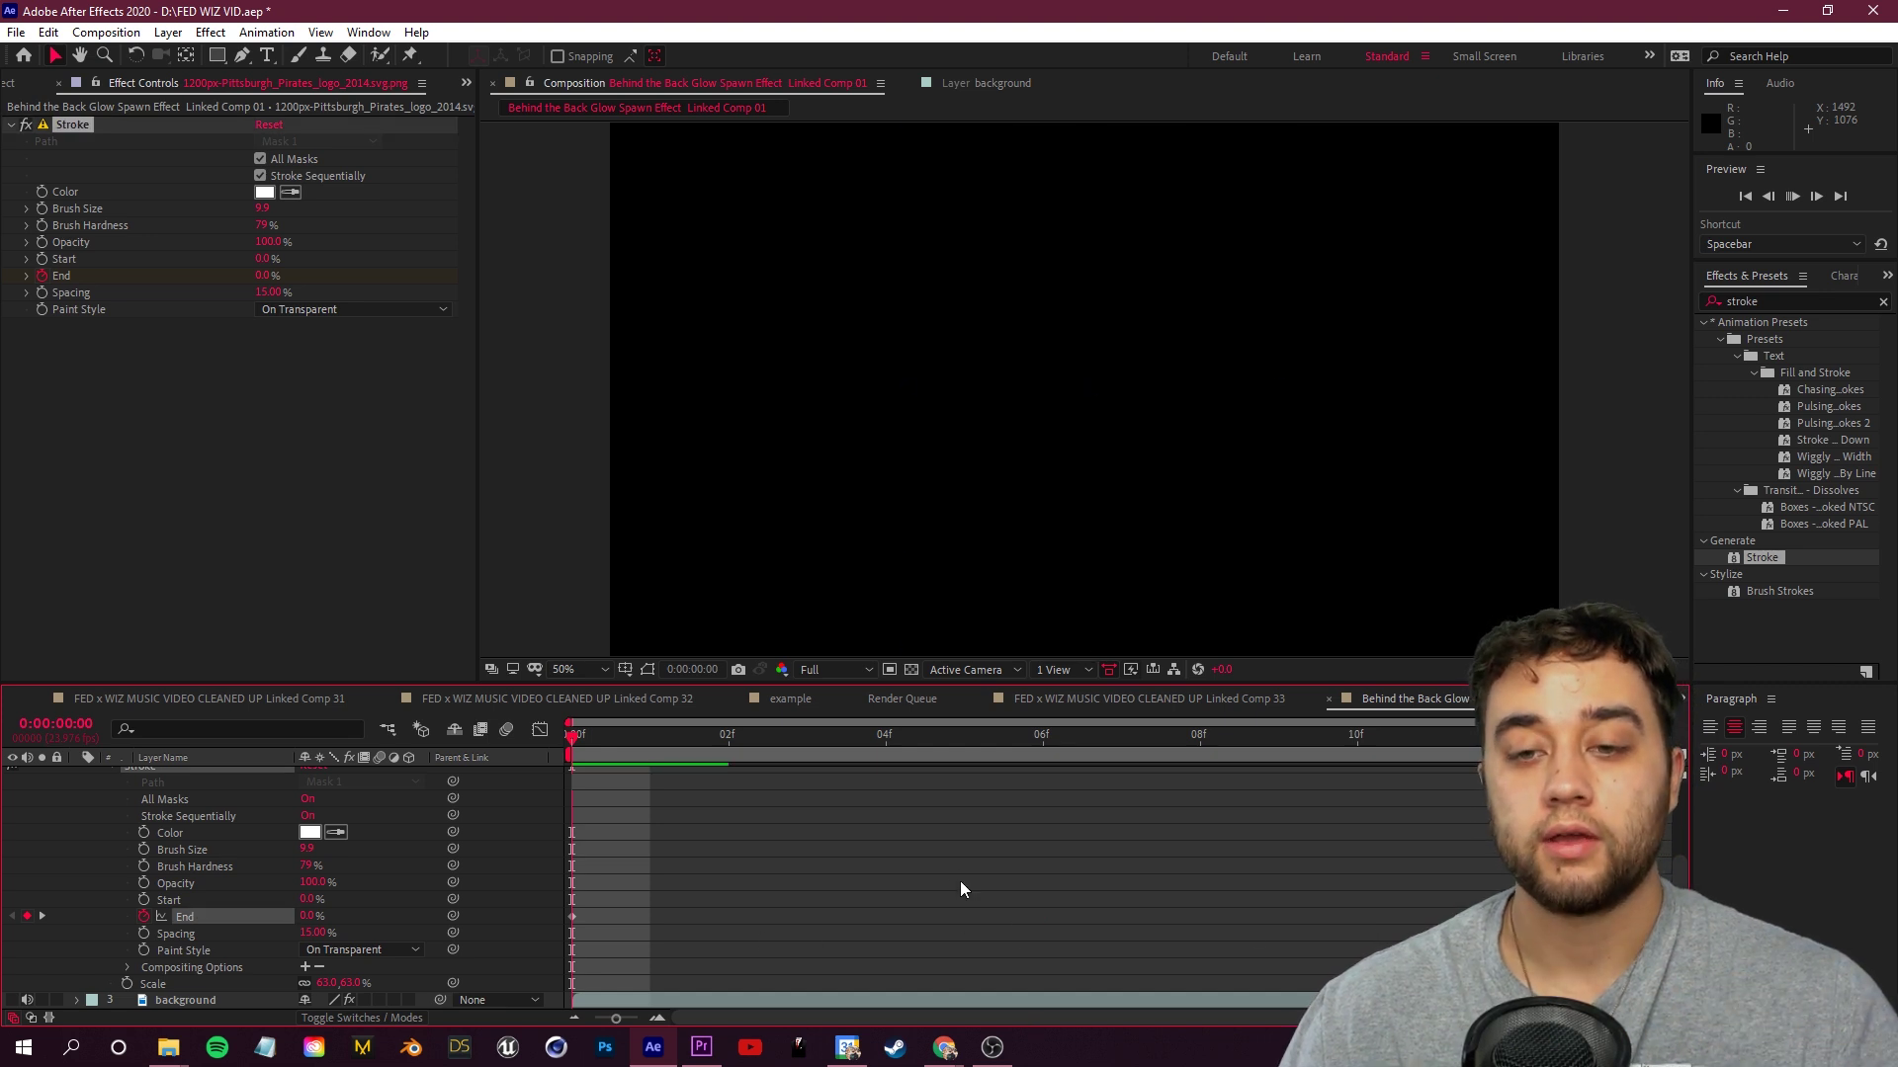
key("space")
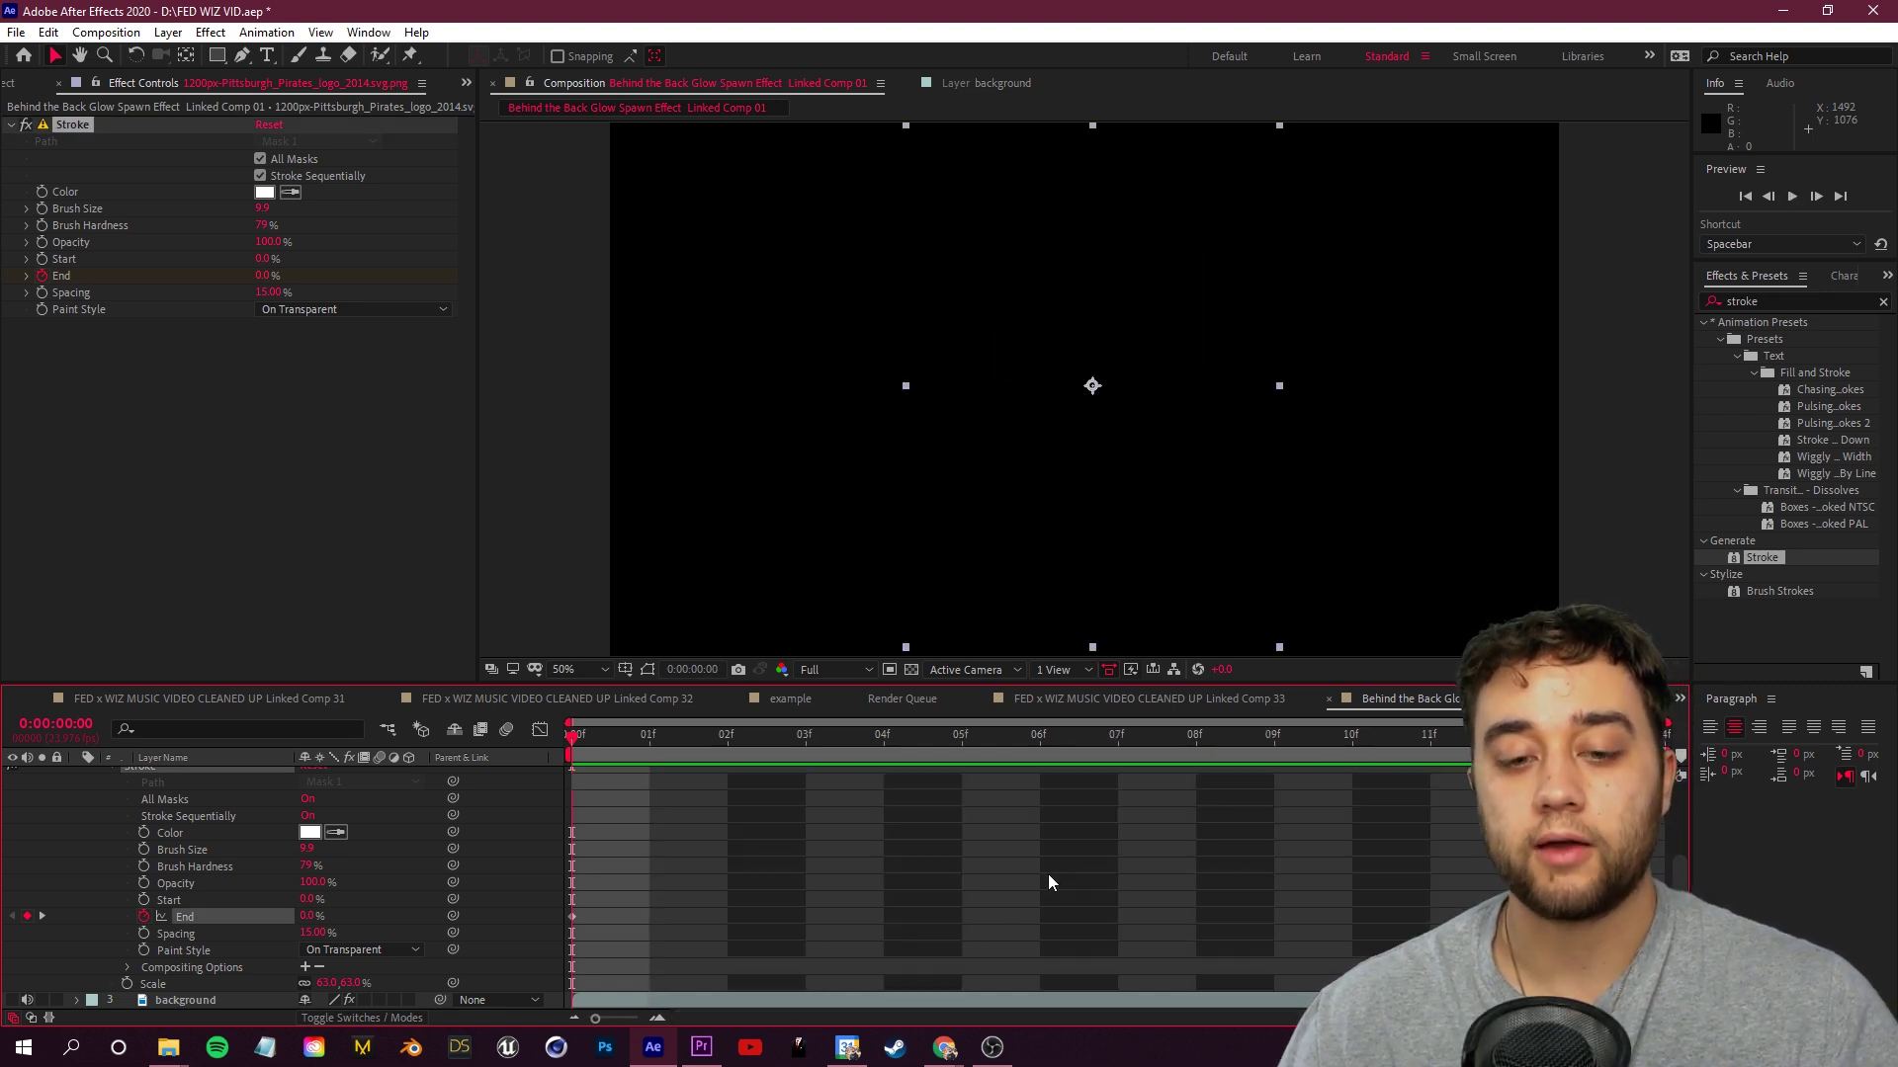
Unhide the background and isolated subject layers and shift the logo outline to the left behind the central man, viewed at frame 10
scroll(1049, 874, "up", 5)
left_click(78, 790)
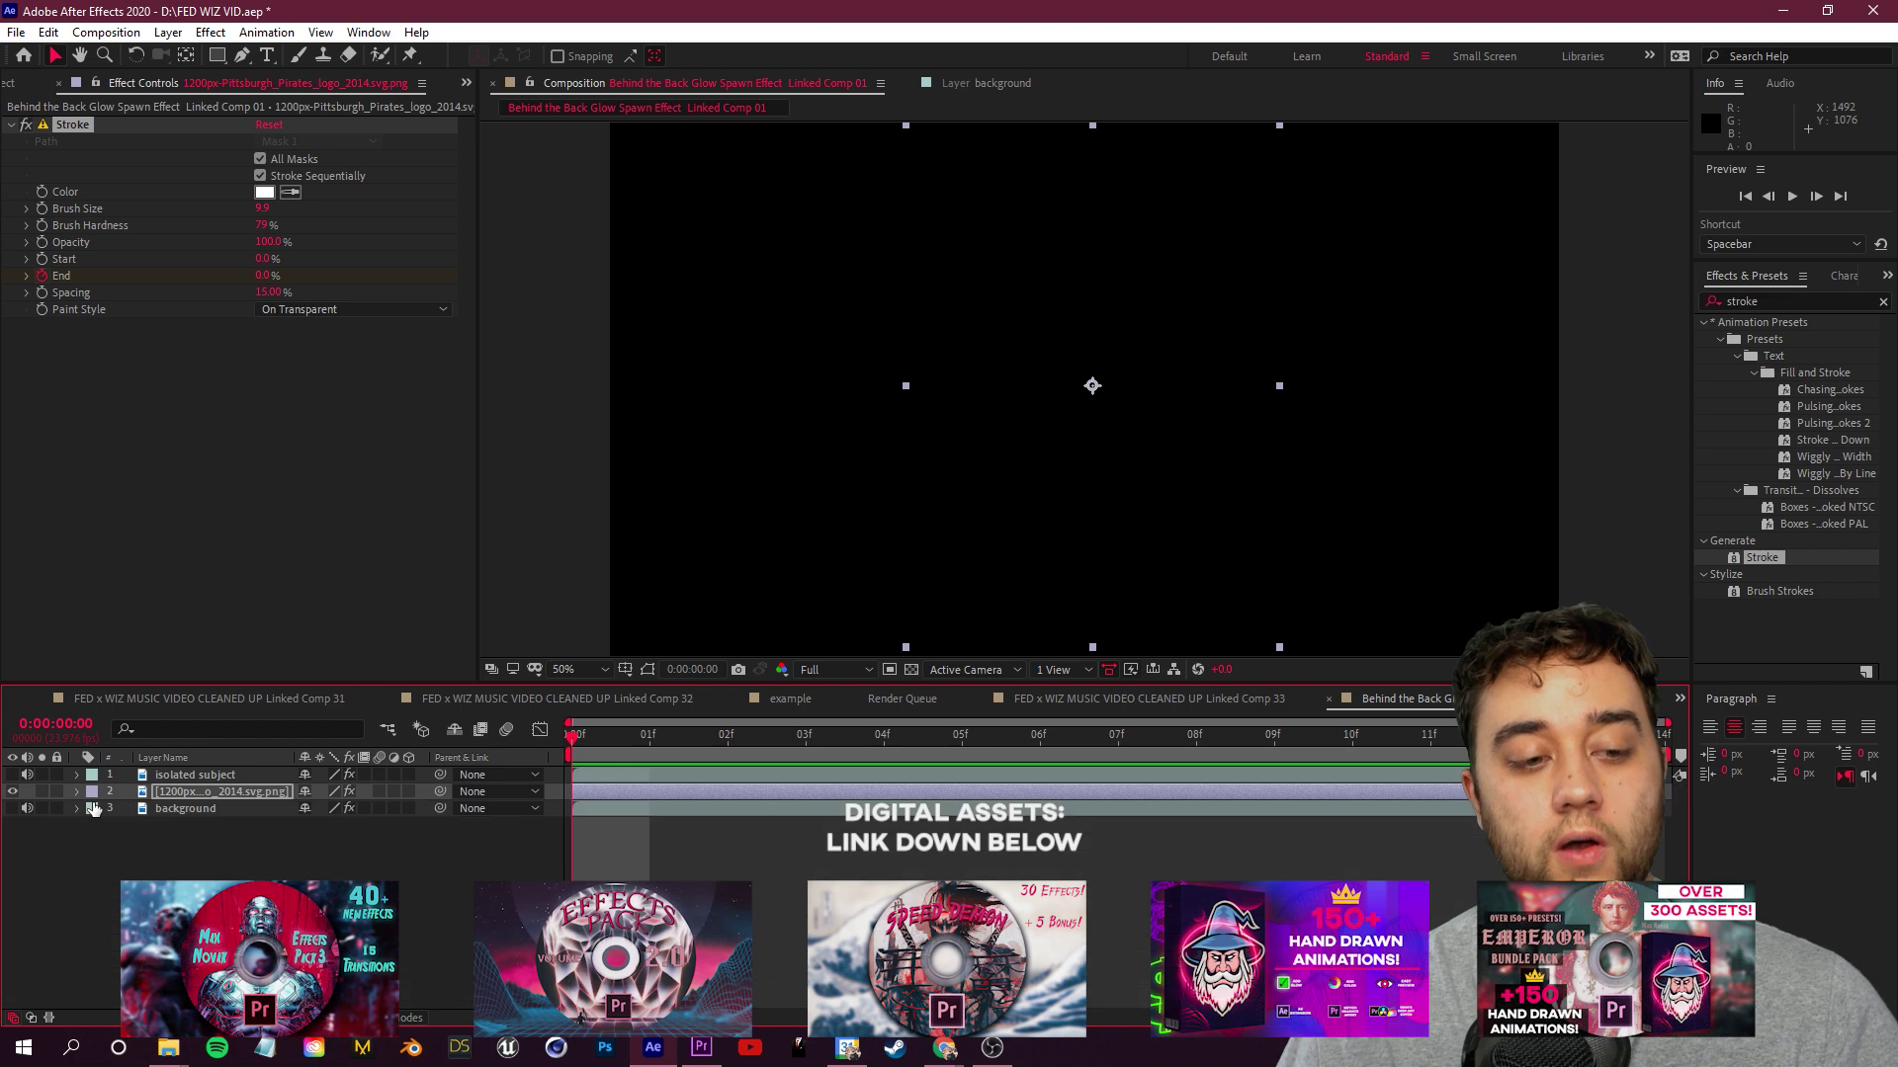
left_click(12, 809)
left_click(14, 776)
left_click(164, 791)
mouse_move(587, 751)
left_mouse_down()
mouse_move(1147, 773)
mouse_move(1067, 820)
mouse_move(1389, 802)
left_mouse_up()
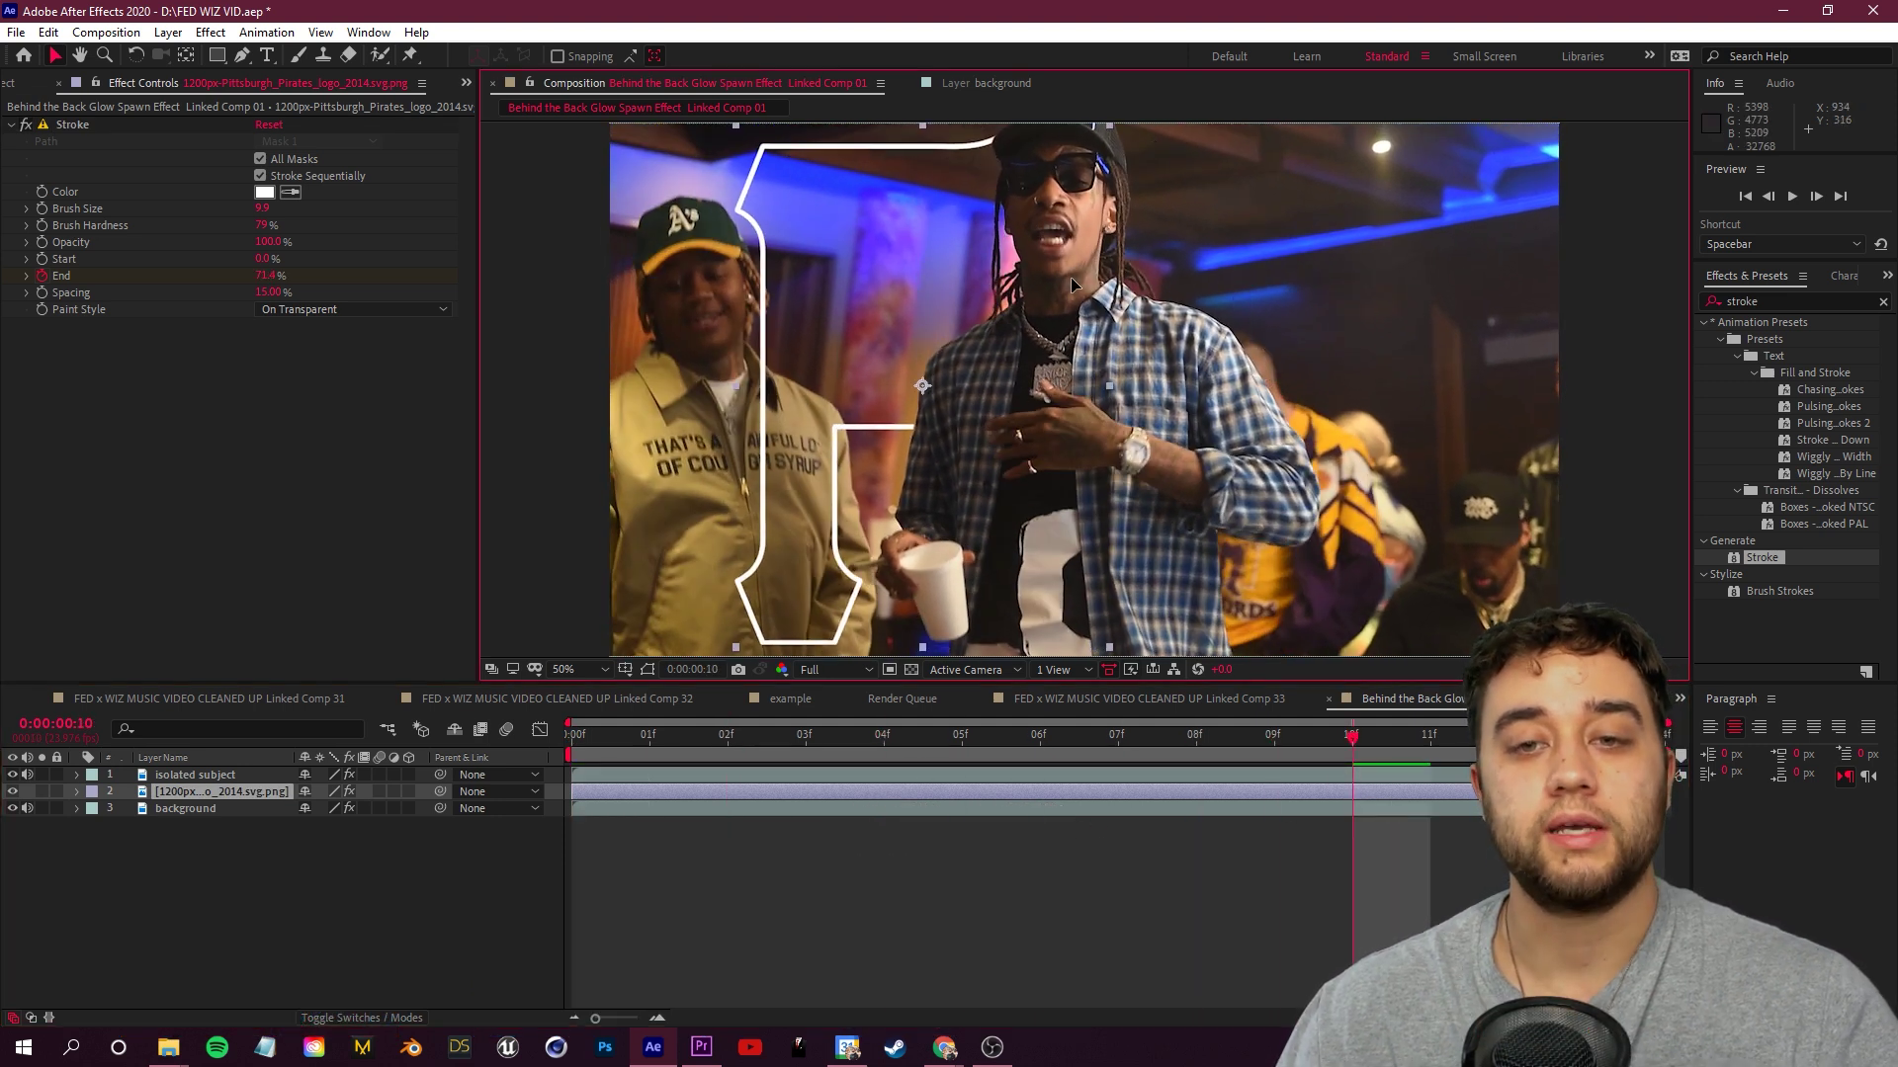
Rotate the logo outline layer counterclockwise so it tilts behind the central man
left_click(243, 791)
key("r")
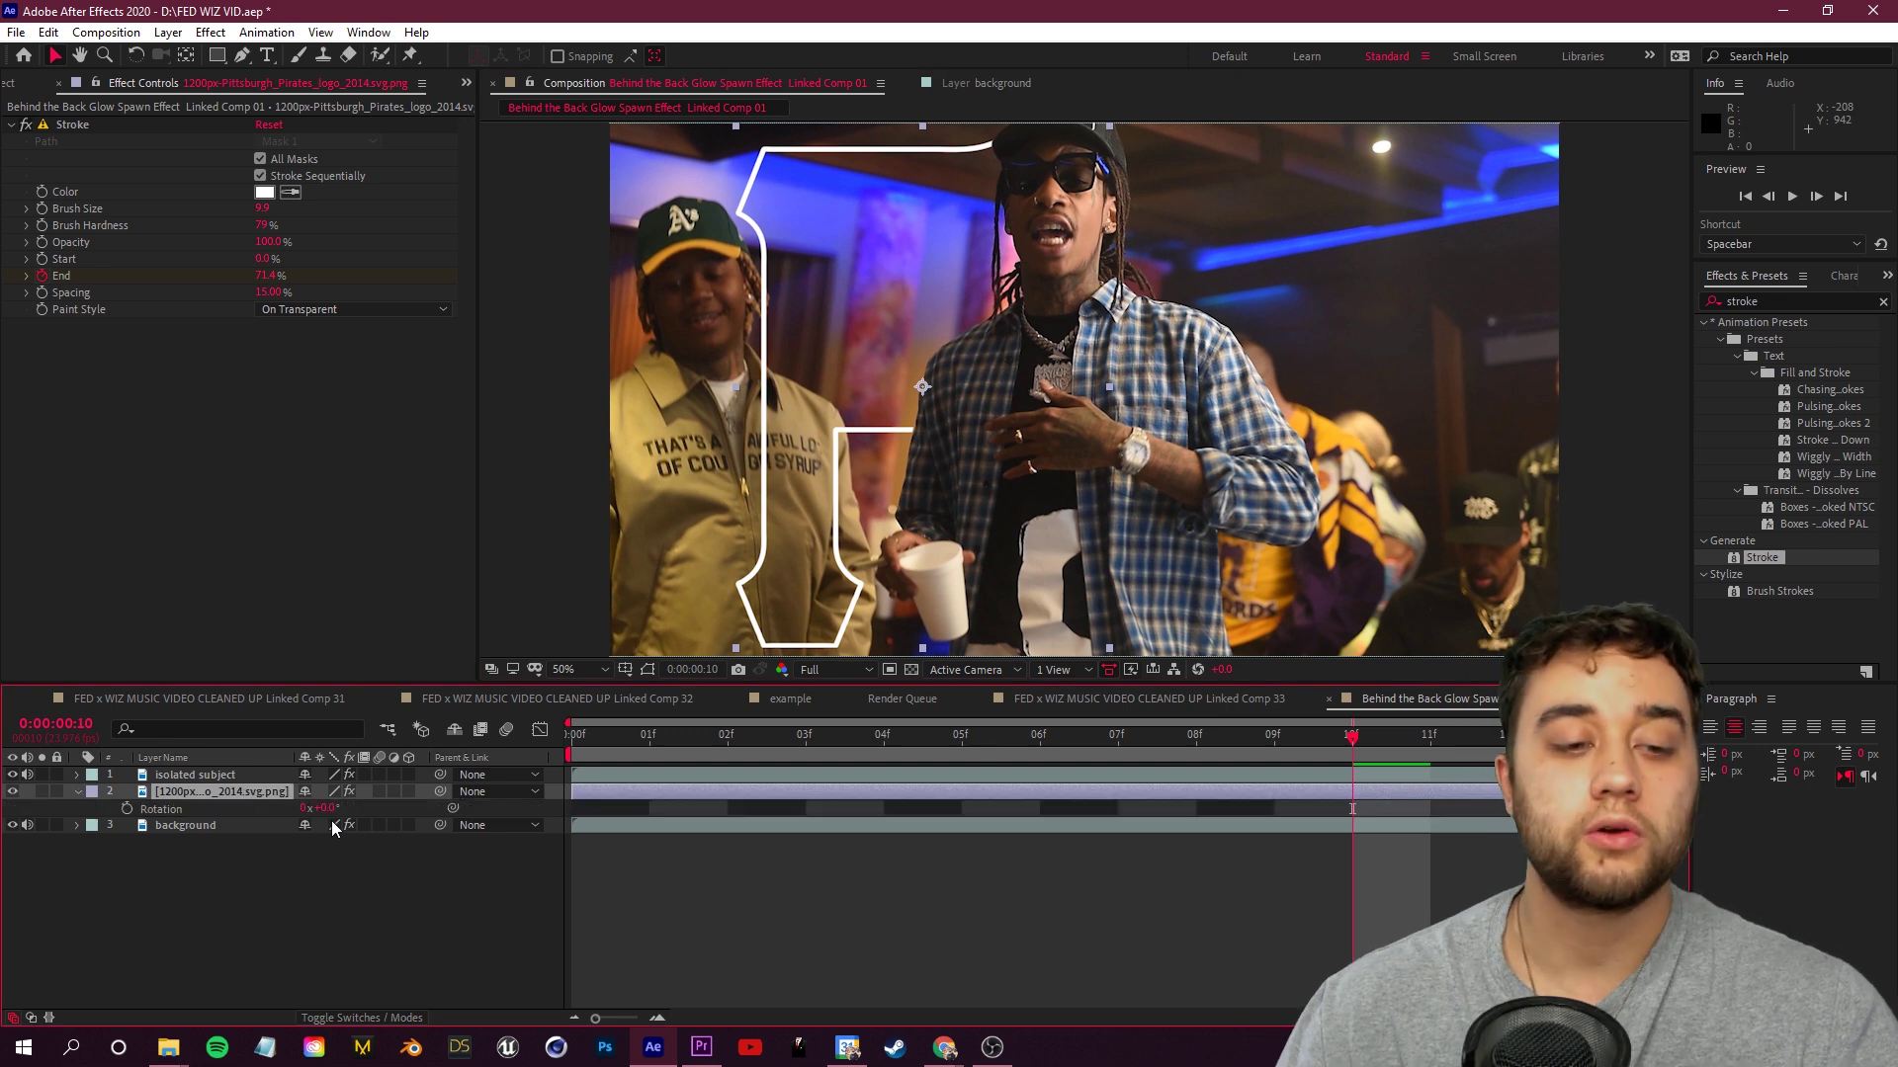
left_click_drag(322, 809, 297, 811)
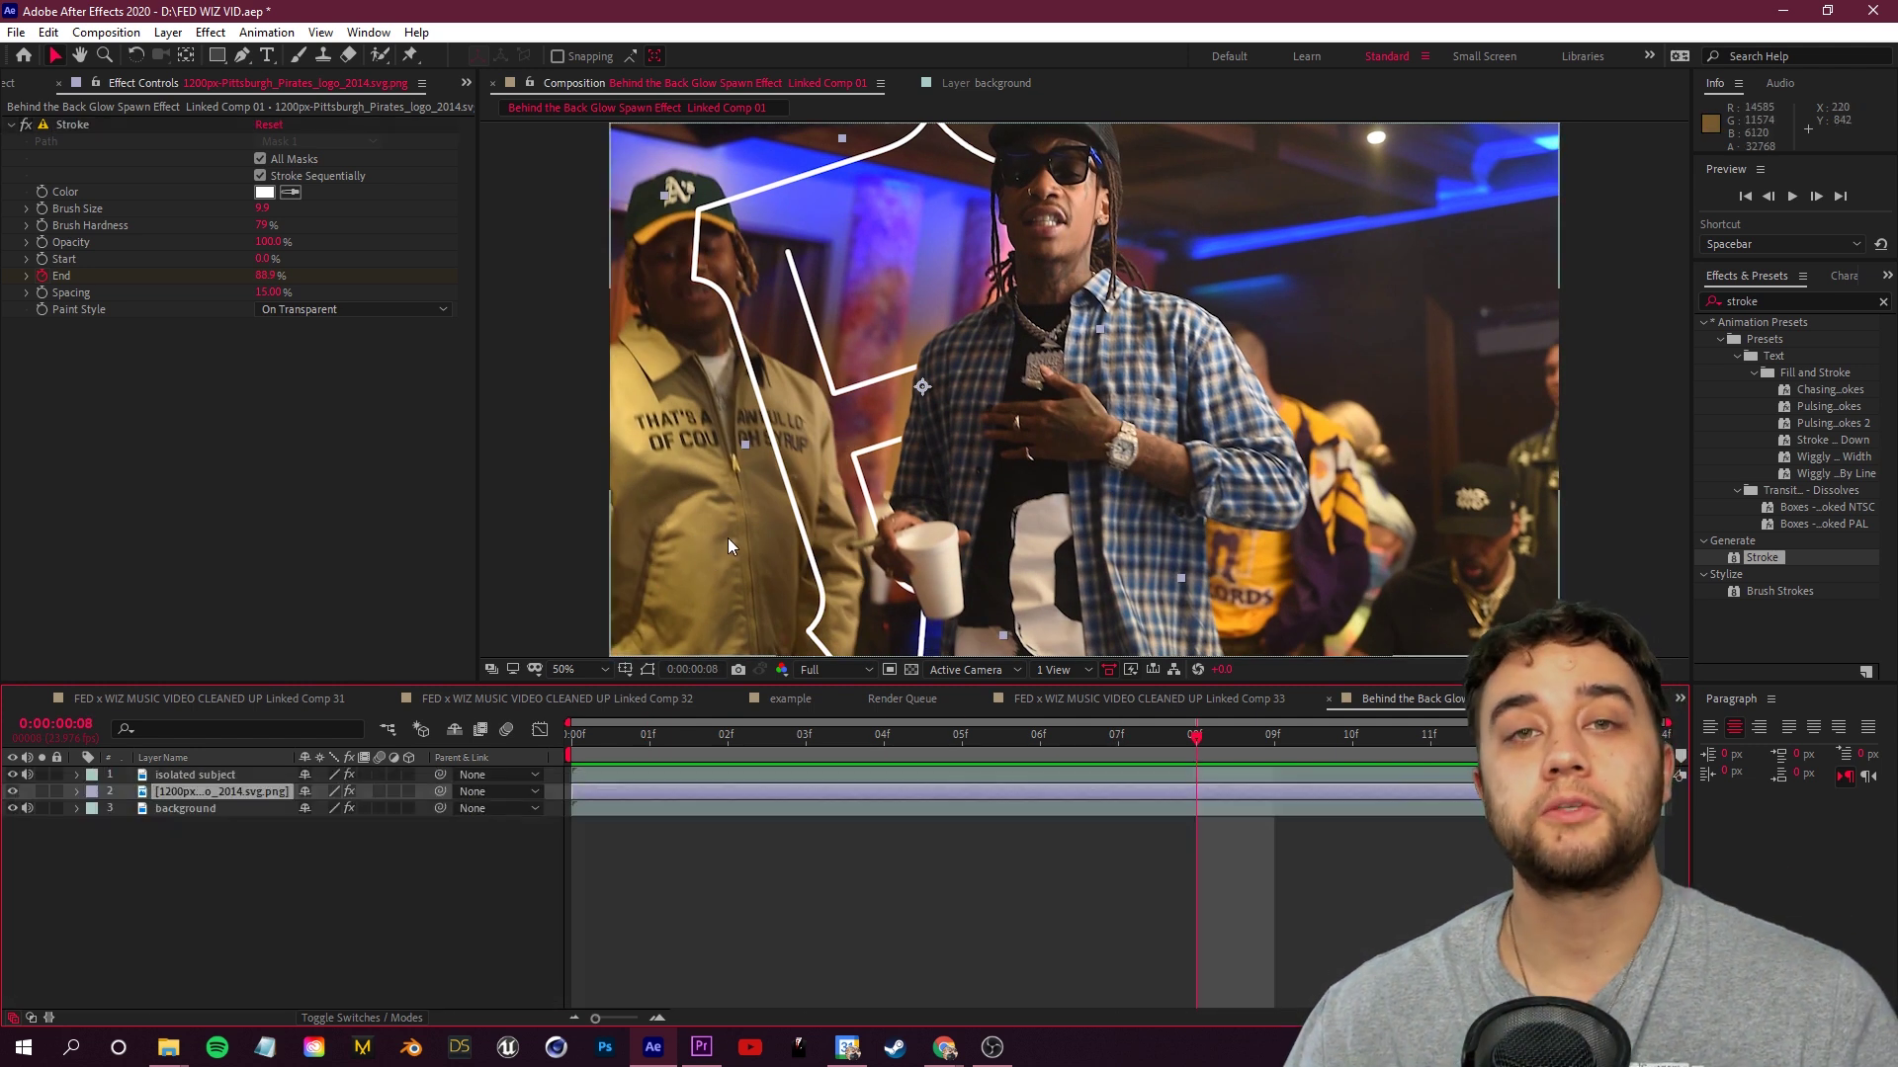
Change the logo's Stroke effect color from white to bright yellow
left_click(264, 192)
left_click_drag(991, 648, 965, 400)
left_click(1145, 404)
left_click(521, 833)
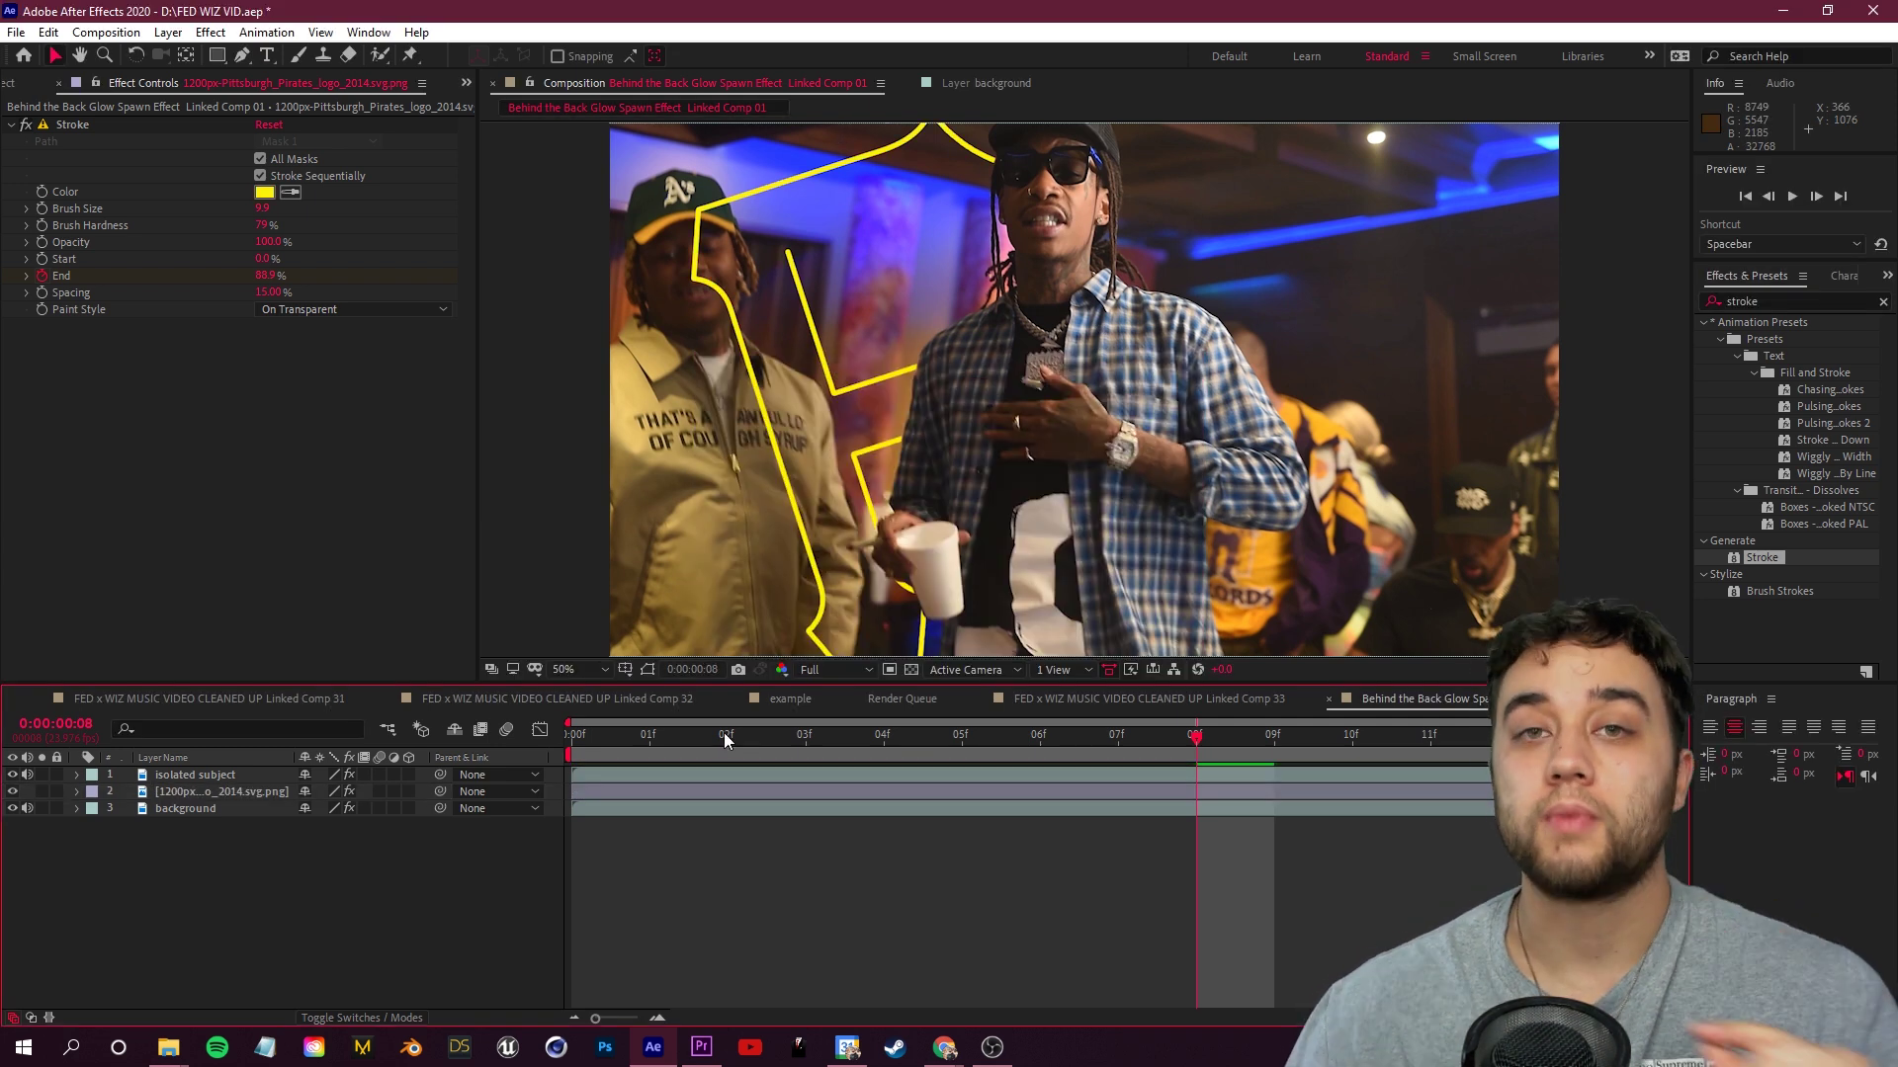
Find the Stylize Glow effect by searching for "glow" and apply it to the logo layer
double_click(1787, 298)
type("glow")
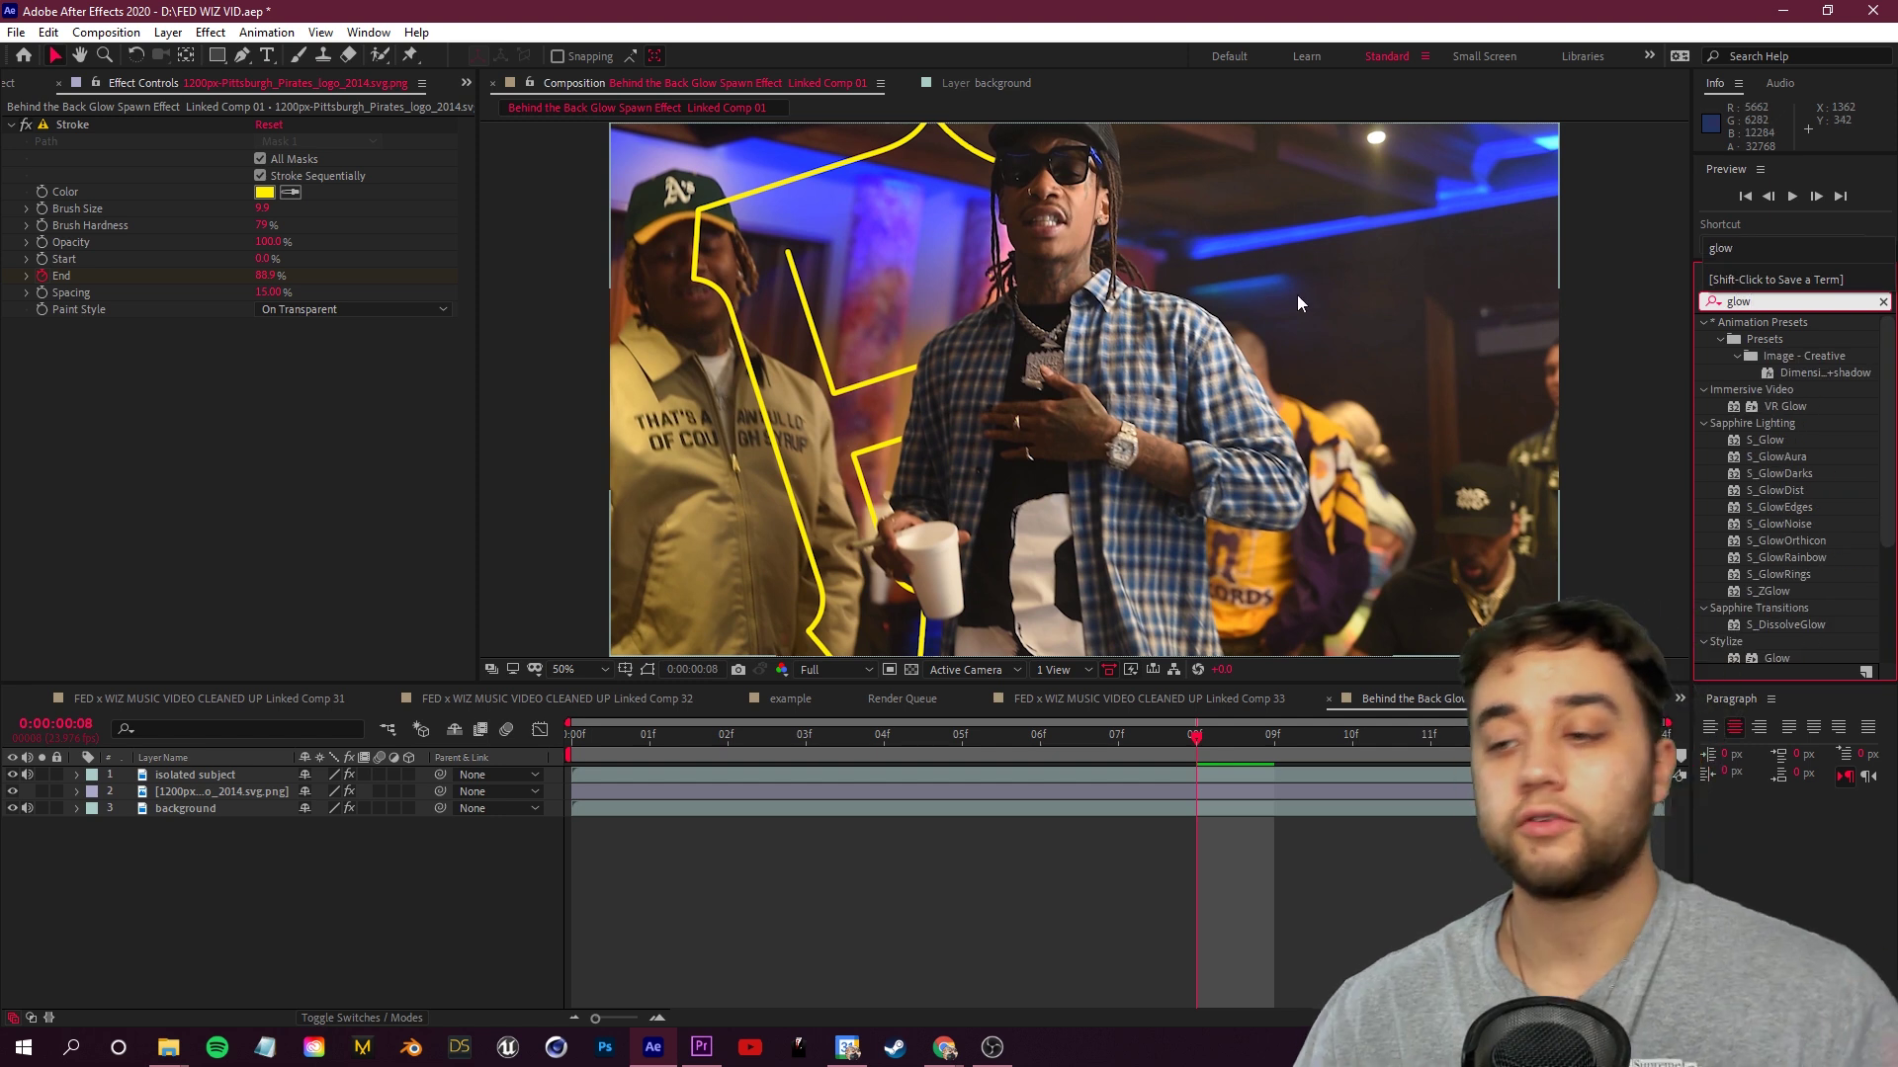
scroll(1787, 543, "down", 3)
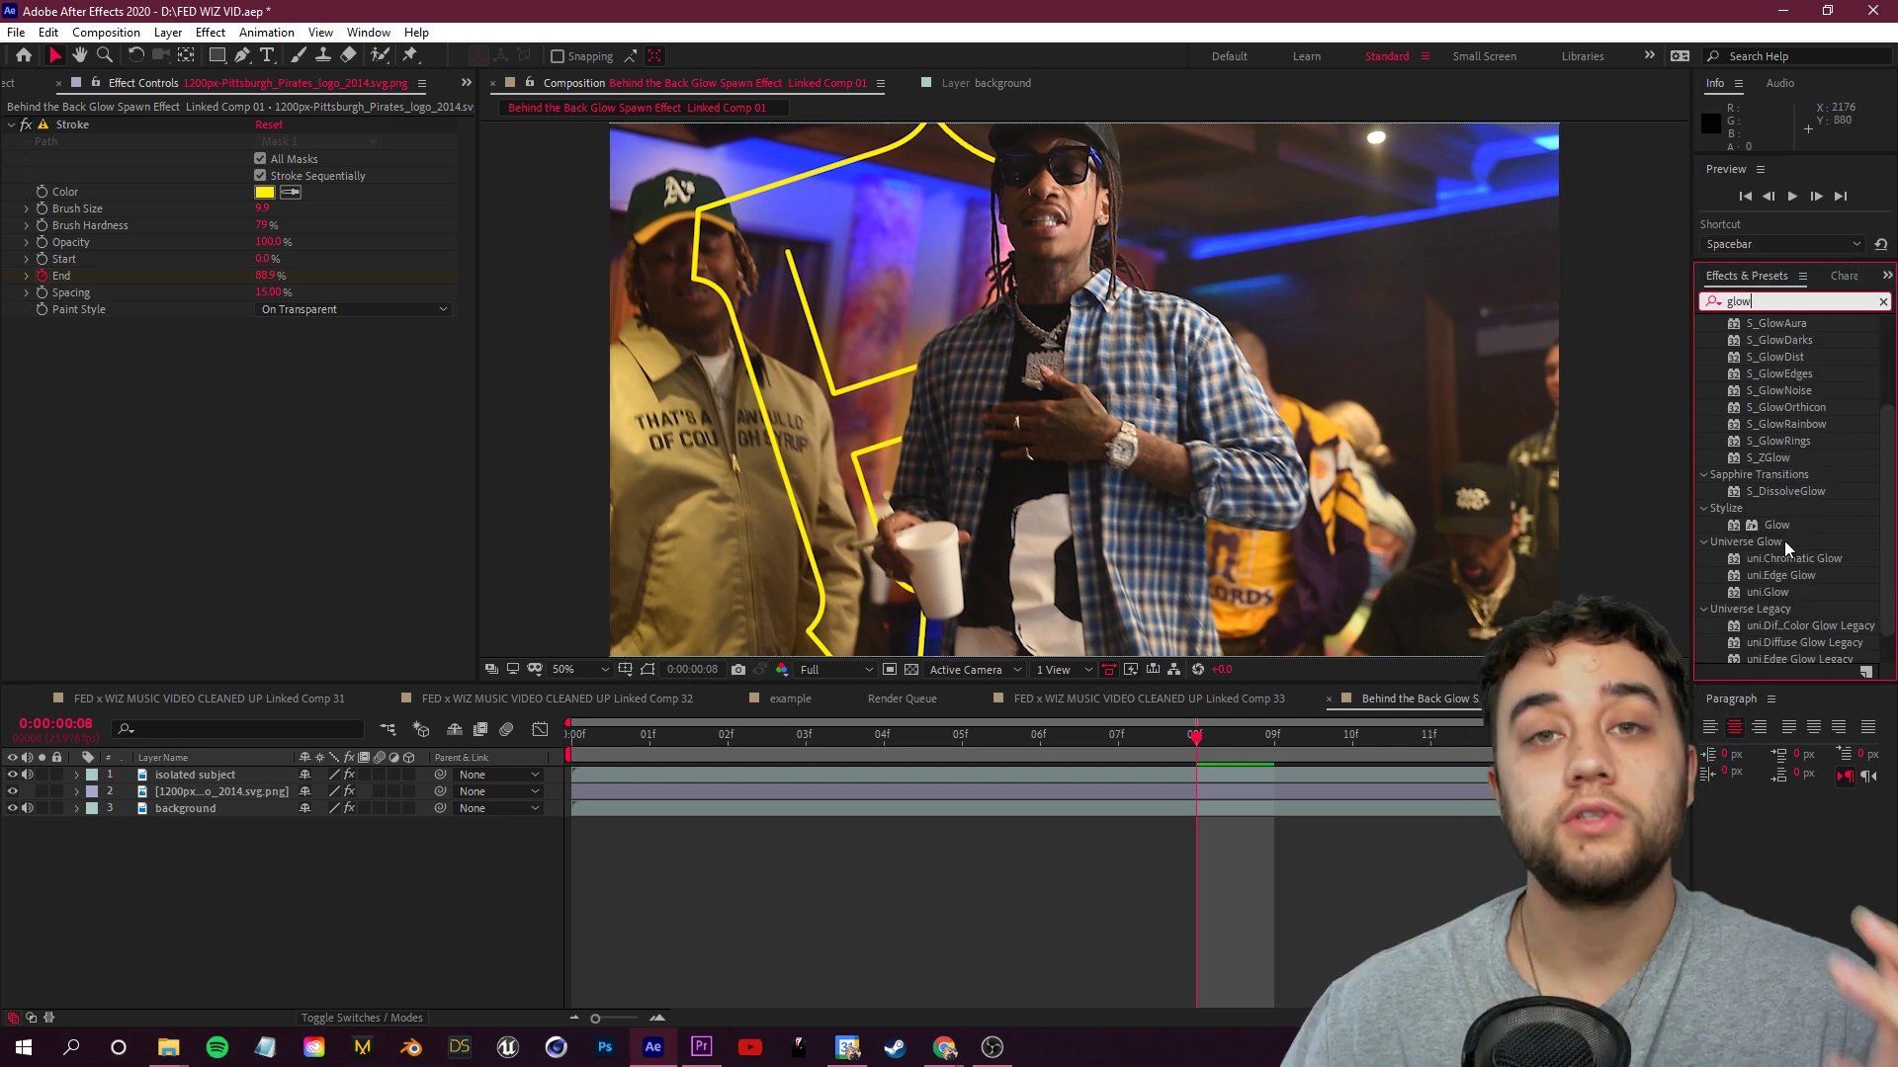
left_click_drag(1724, 530, 220, 799)
Set the logo's Glow Threshold to 0%, Glow Intensity to 7.6 and Glow Radius to 55
scroll(603, 415, "up", 2)
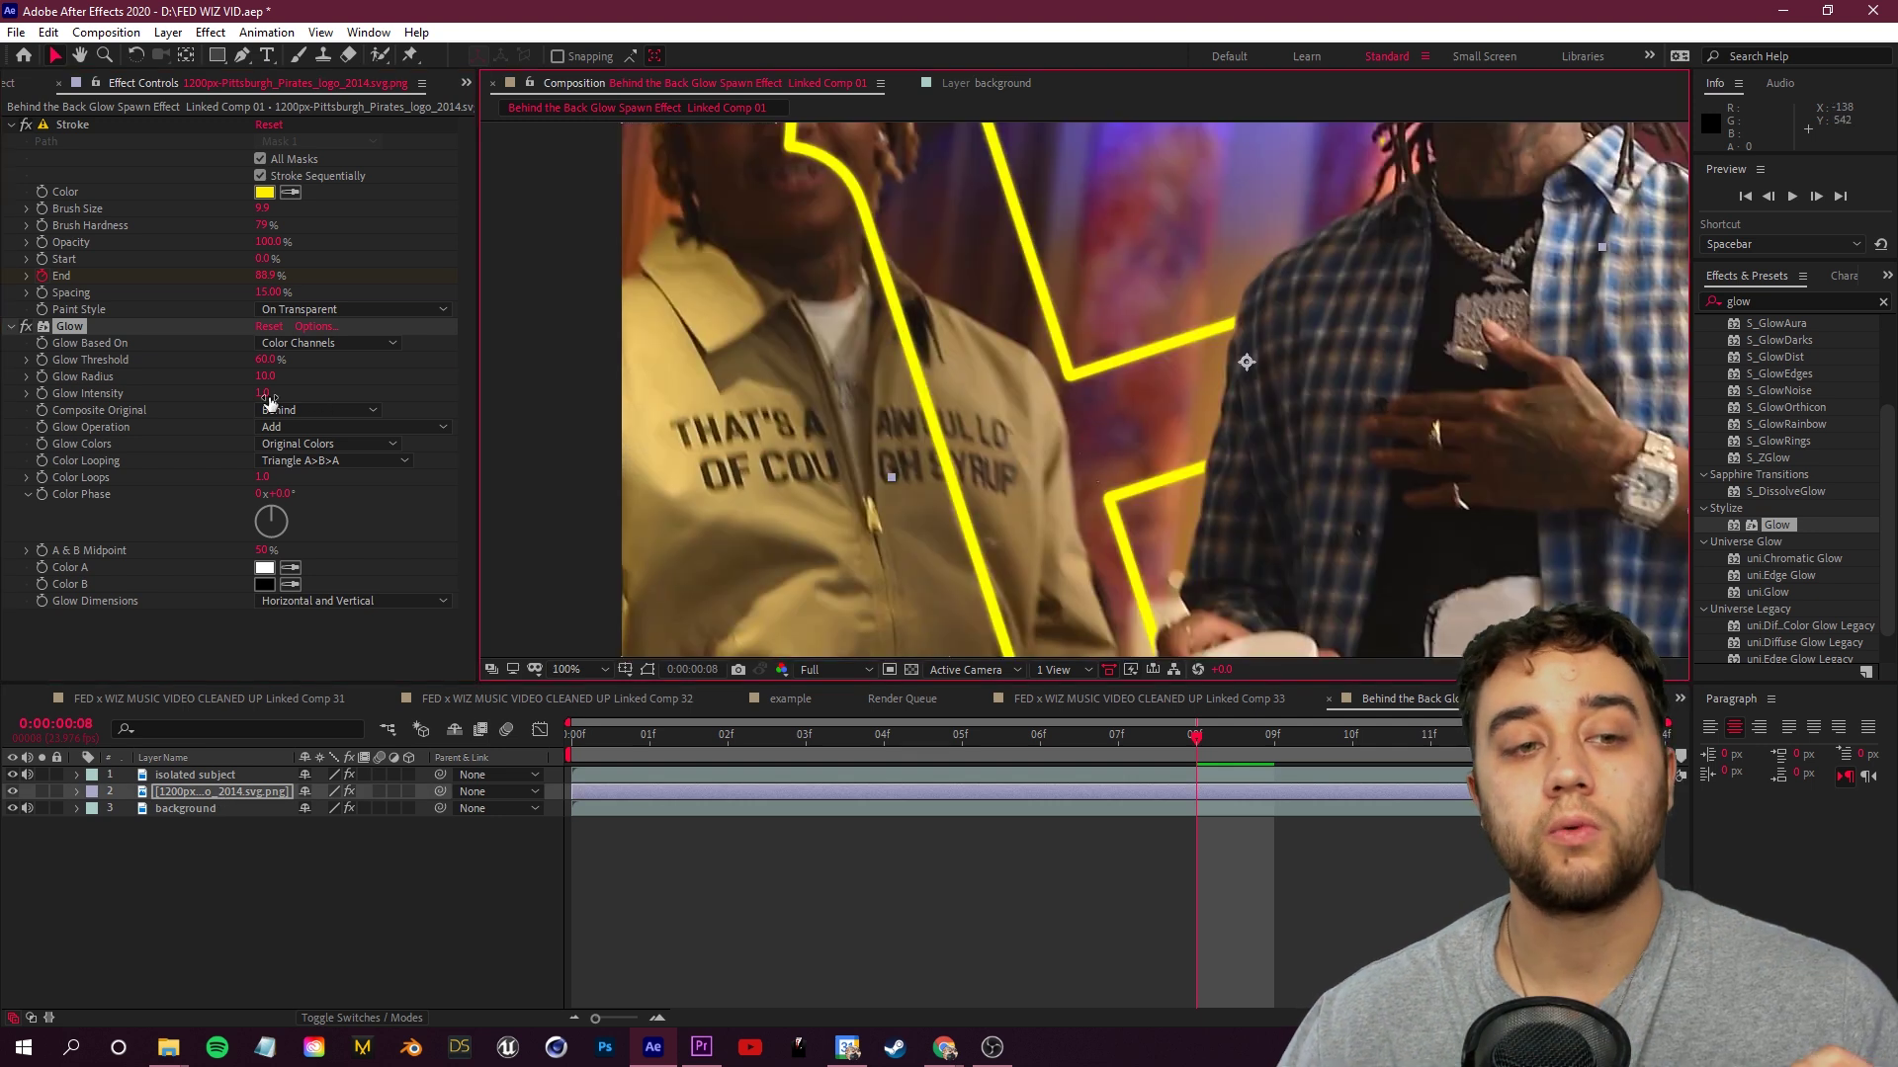
left_click_drag(265, 394, 335, 394)
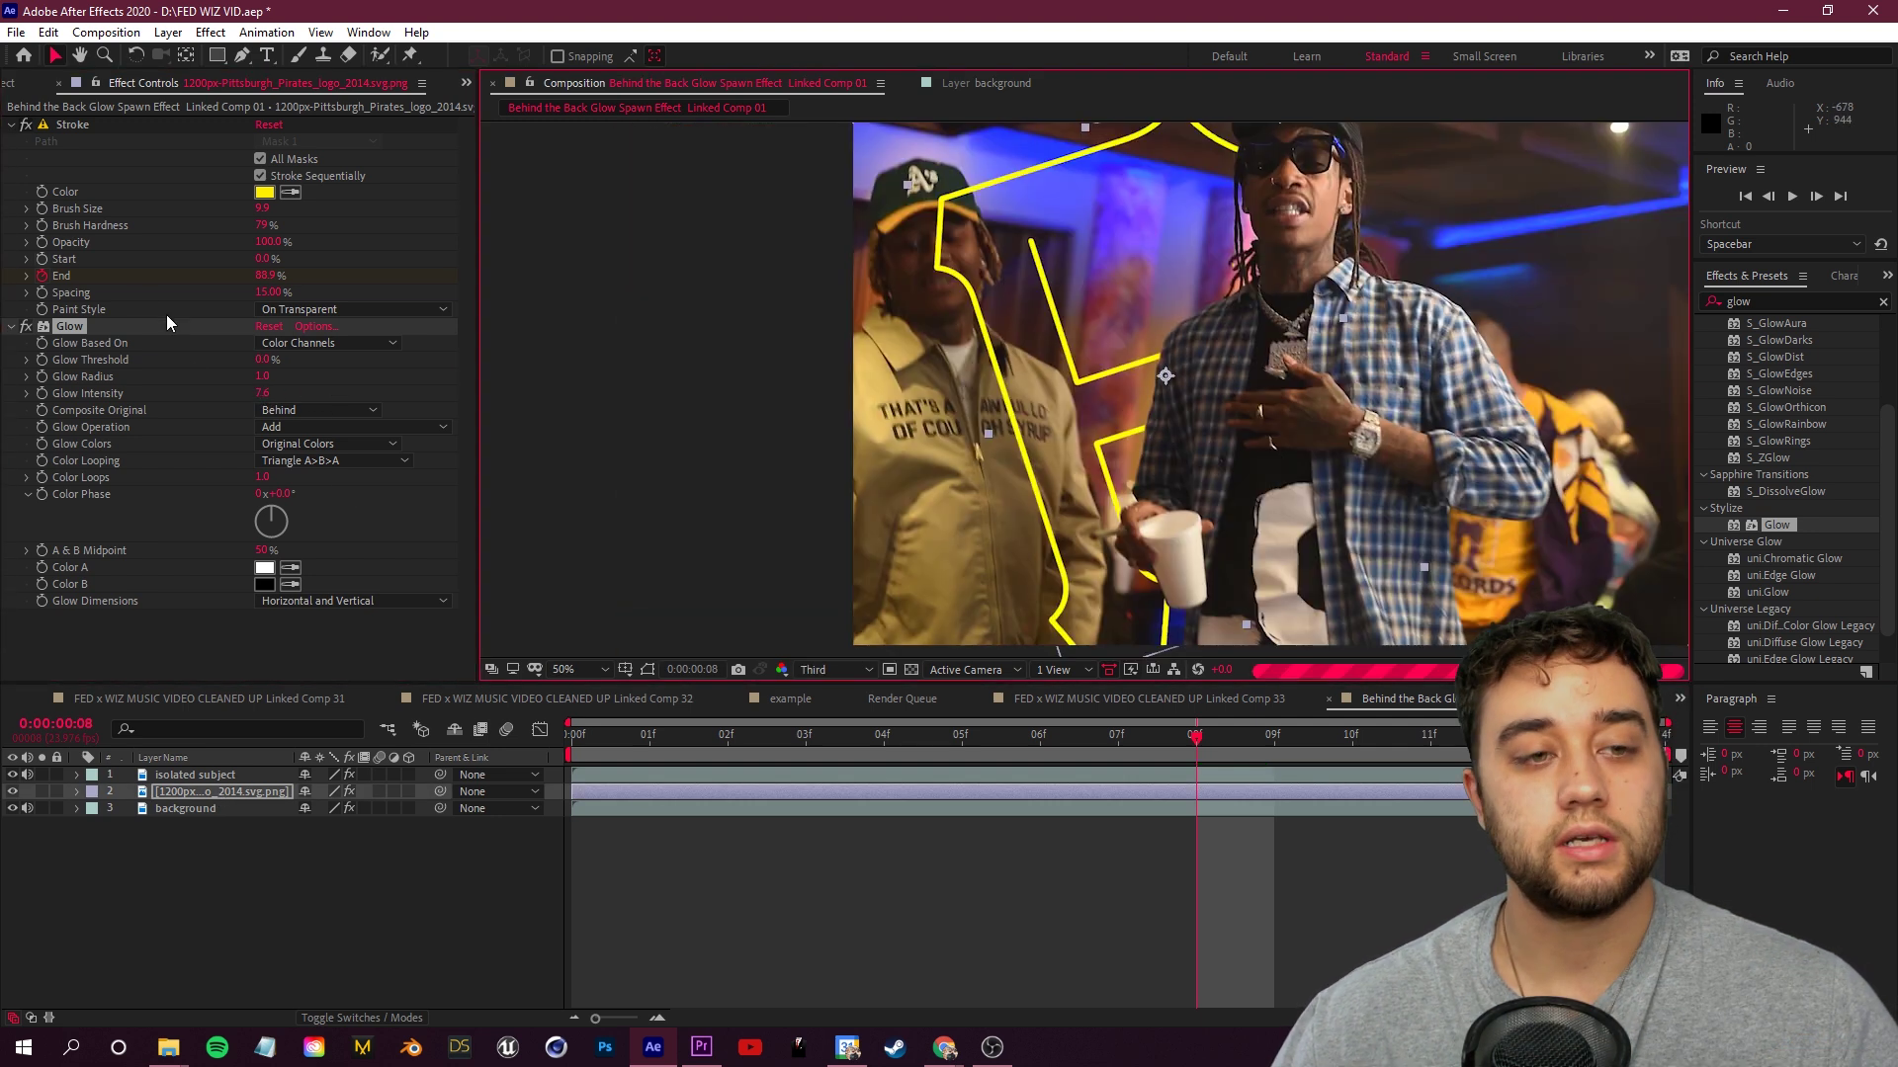
left_click_drag(263, 377, 367, 371)
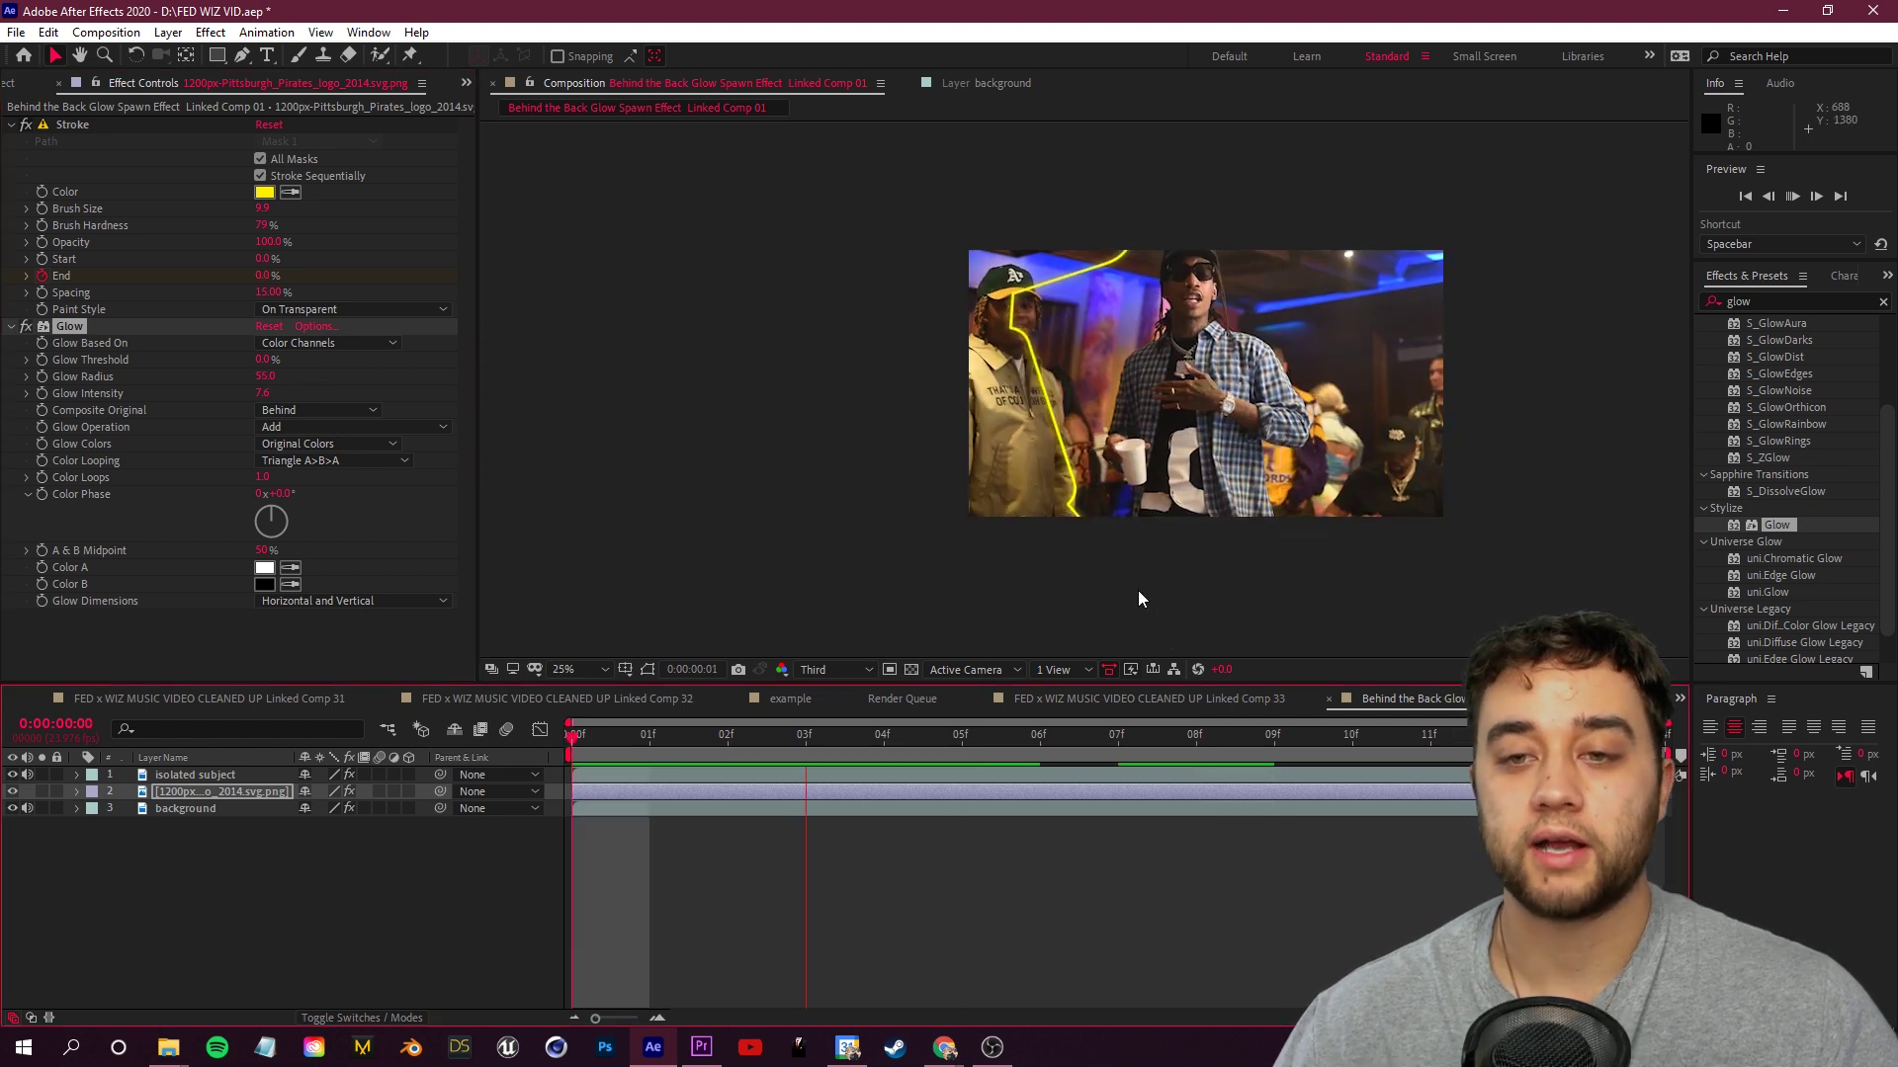
Preview the glowing yellow outline drawing on behind the man
key("space")
key("space")
key("space")
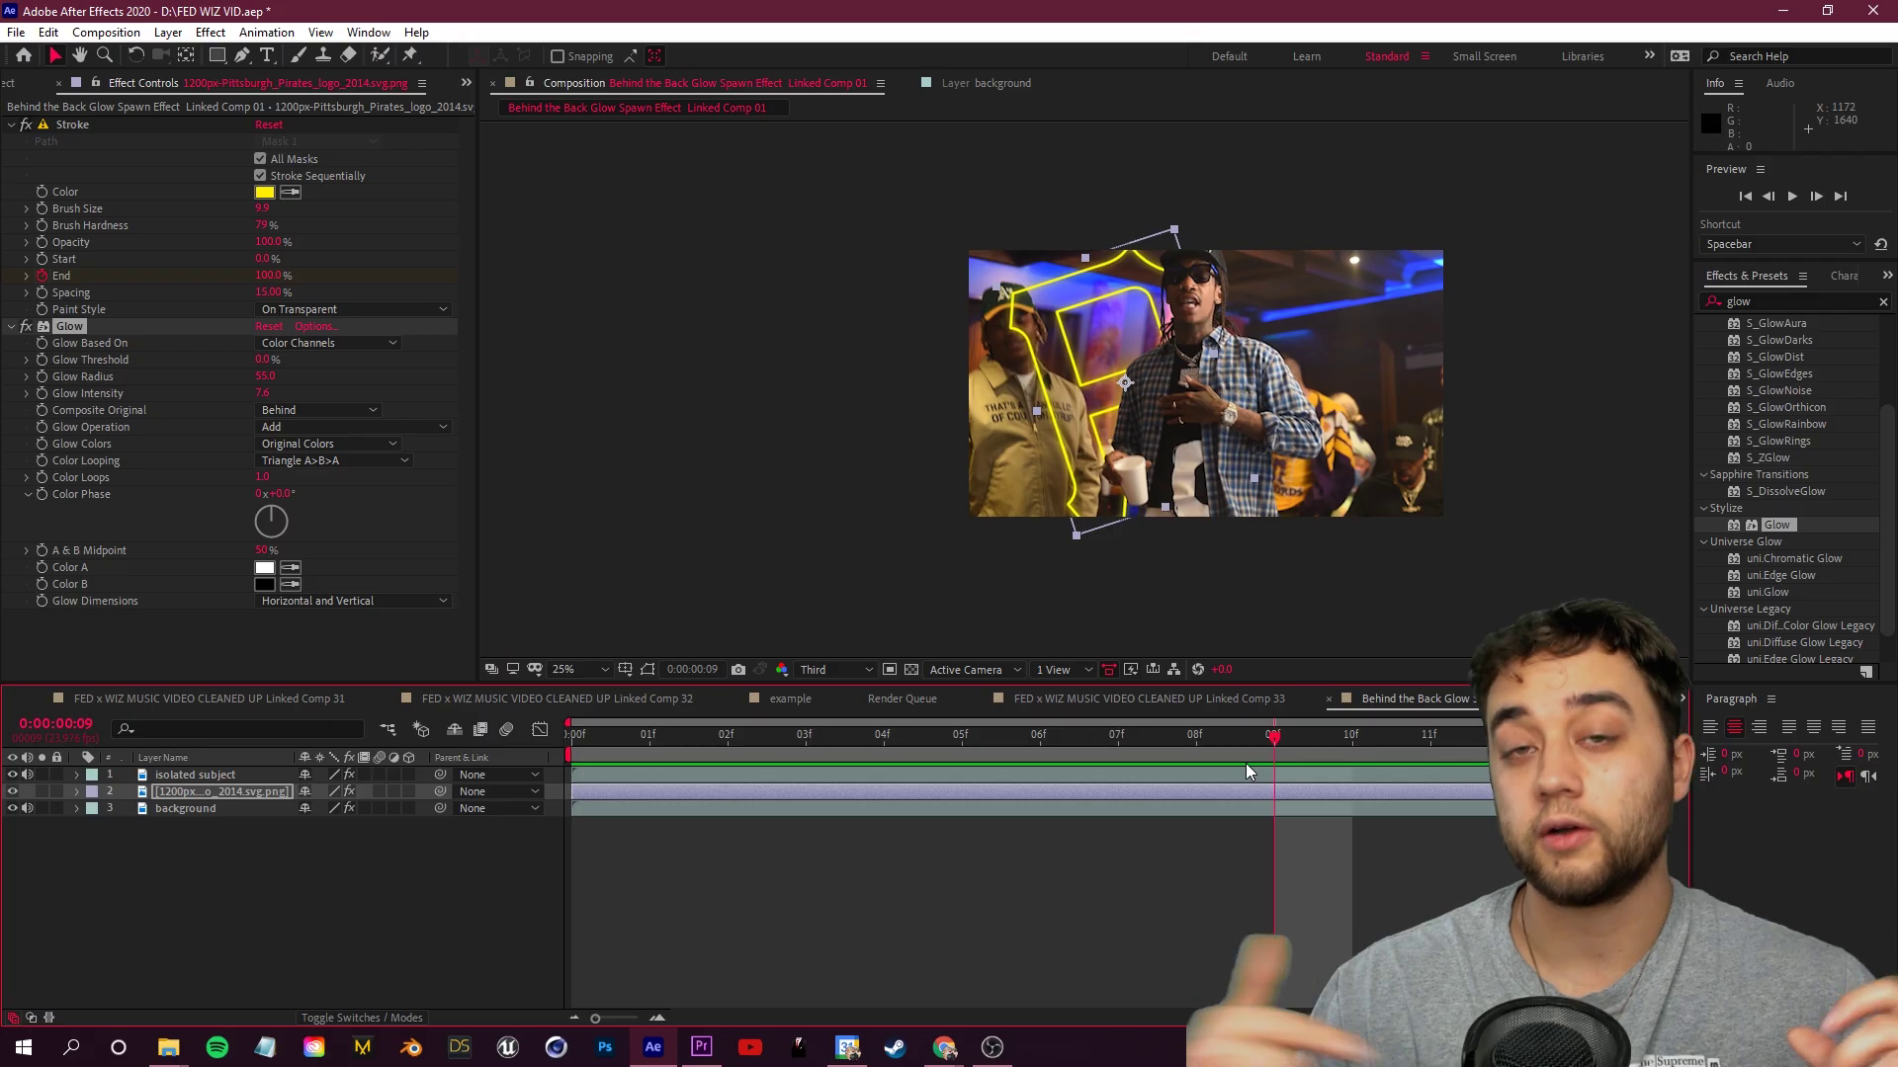
Import Gold Chain from the Chain Gold folder as a TIFF sequence with Create Composition enabled
left_click(8, 423)
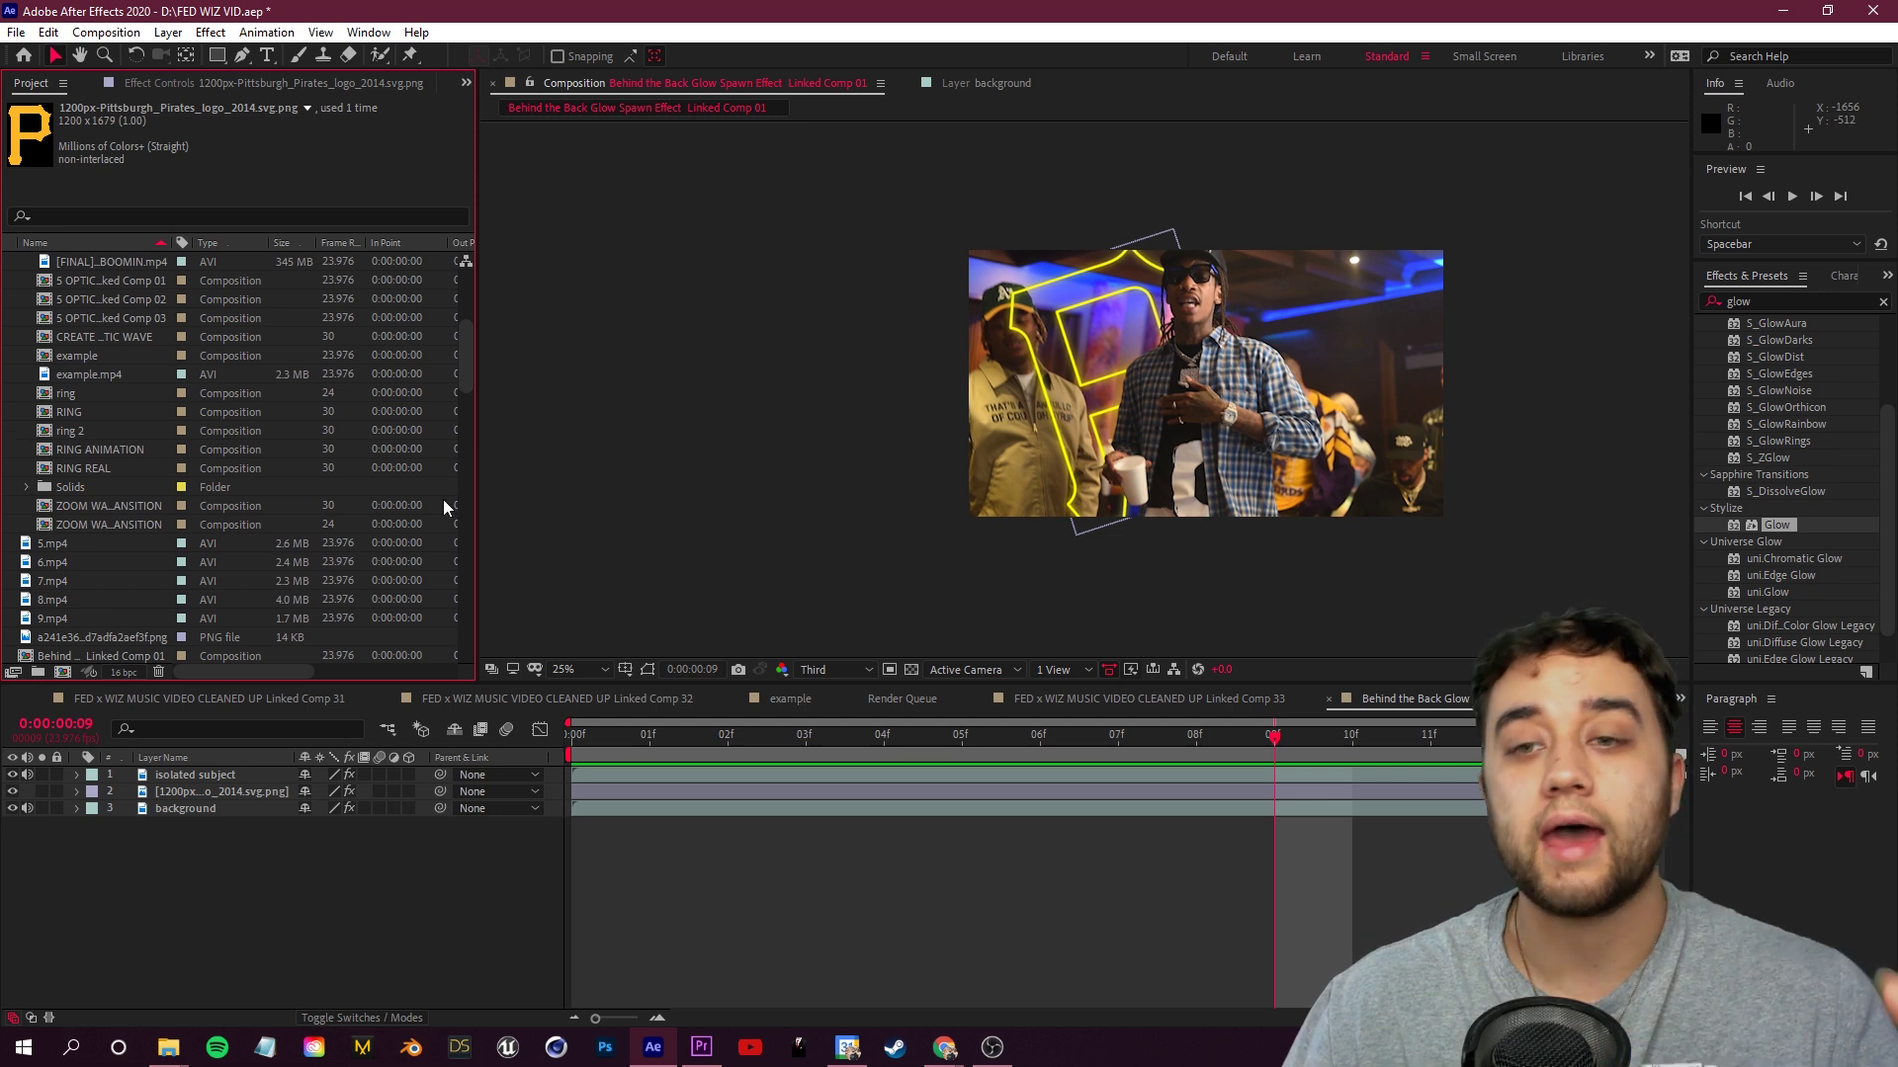
right_click(8, 395)
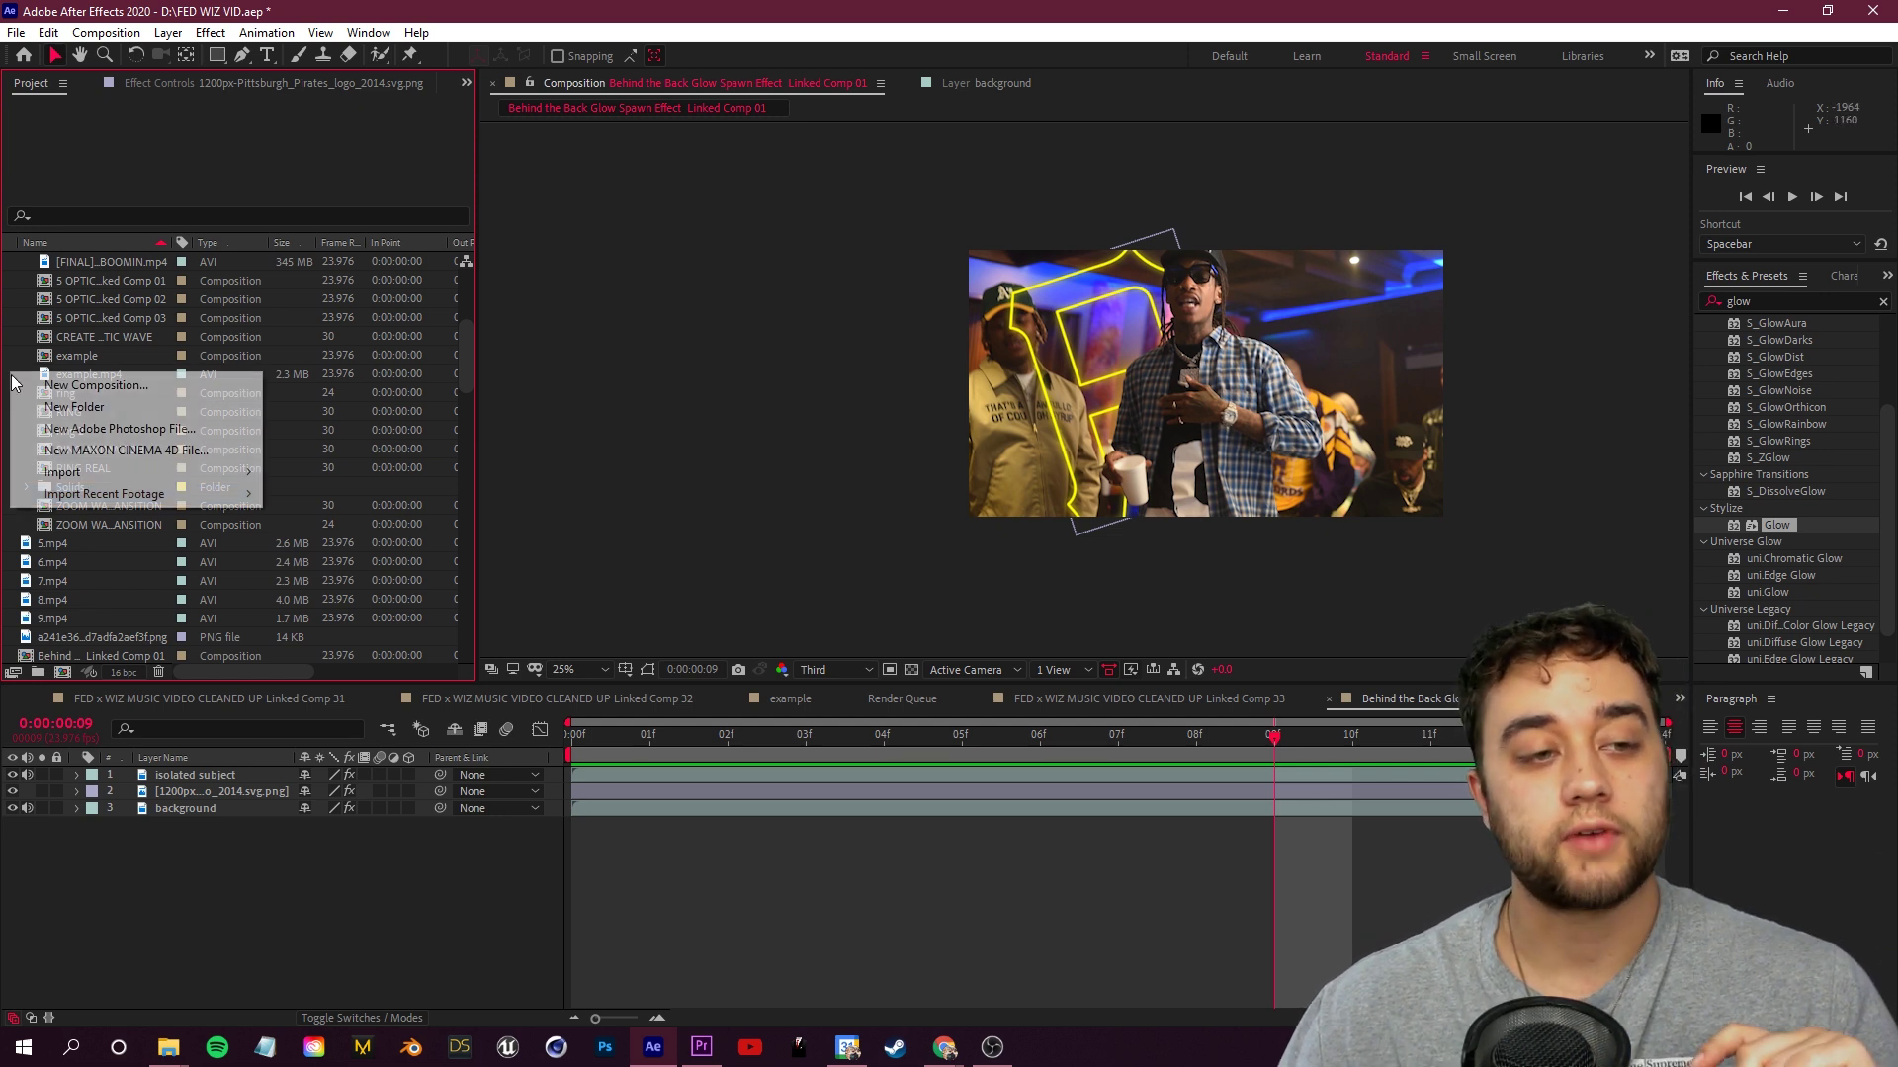
mouse_move(77, 478)
left_click(377, 494)
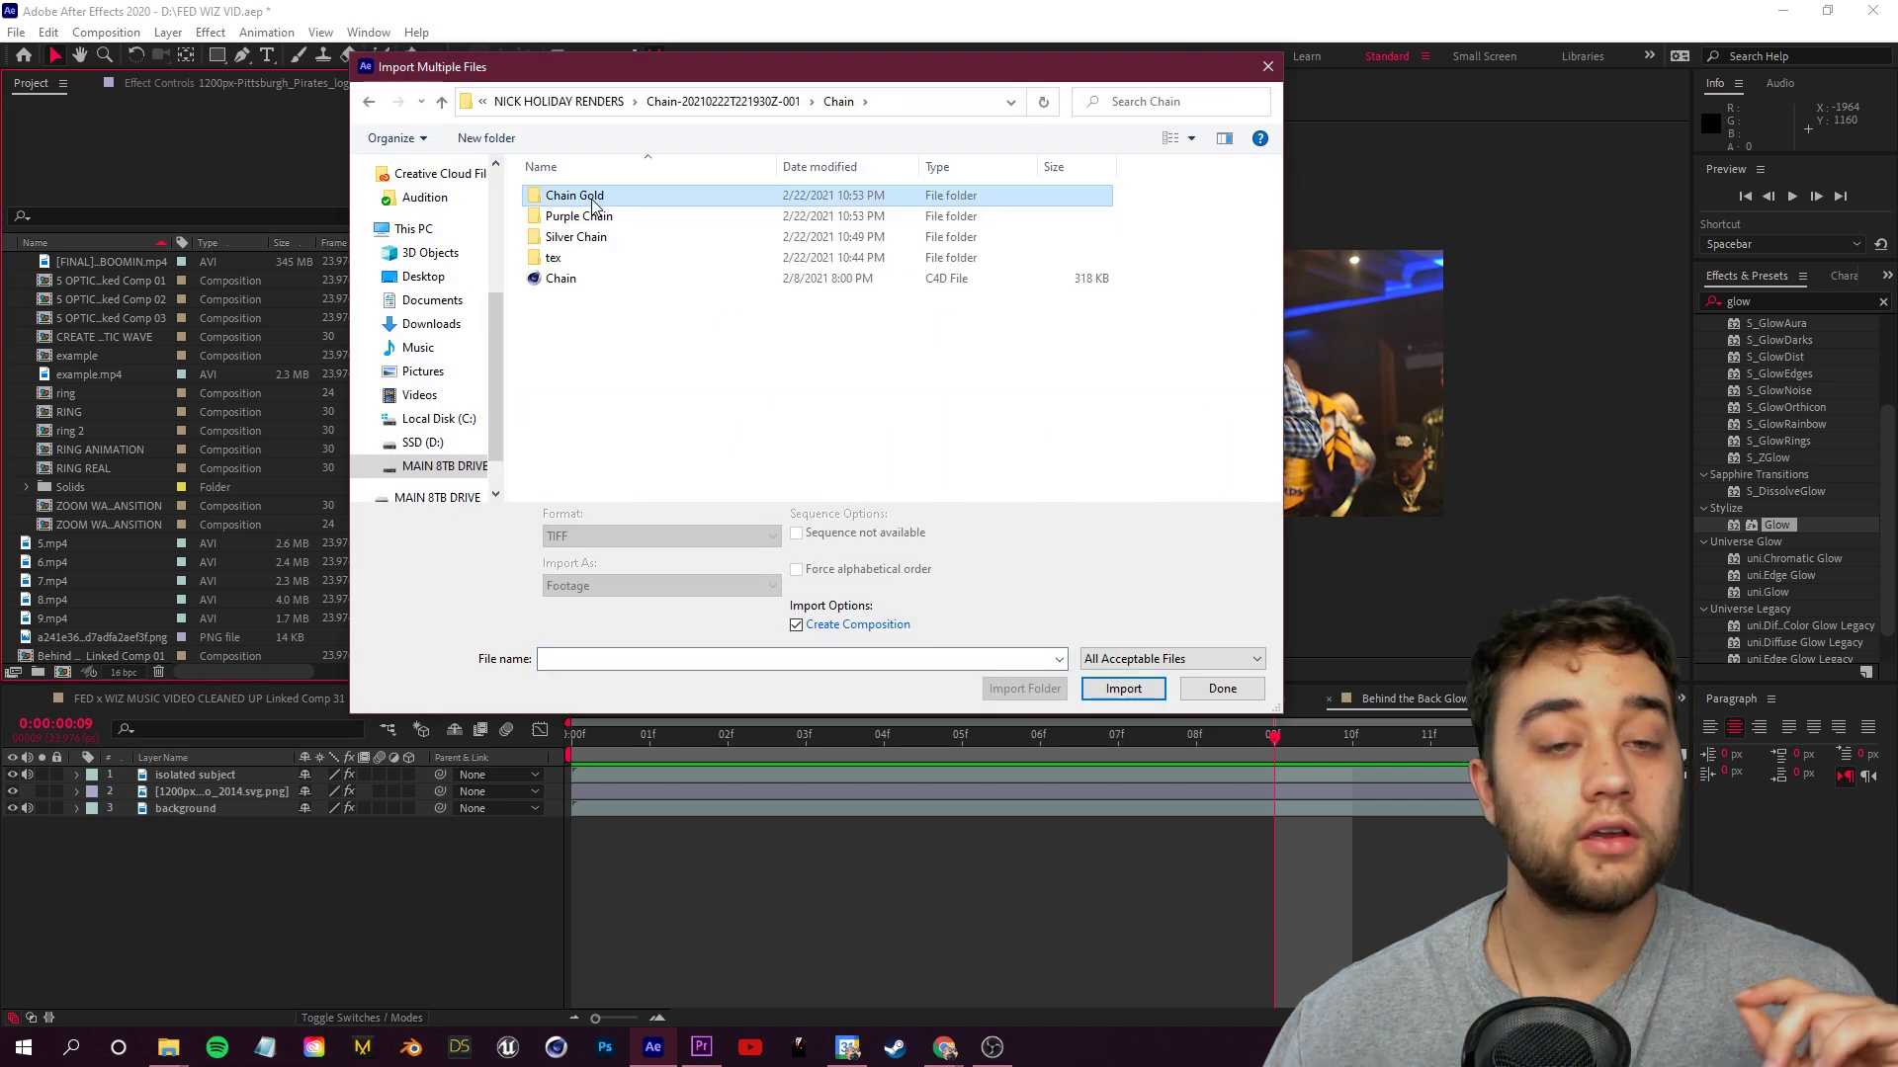
double_click(638, 247)
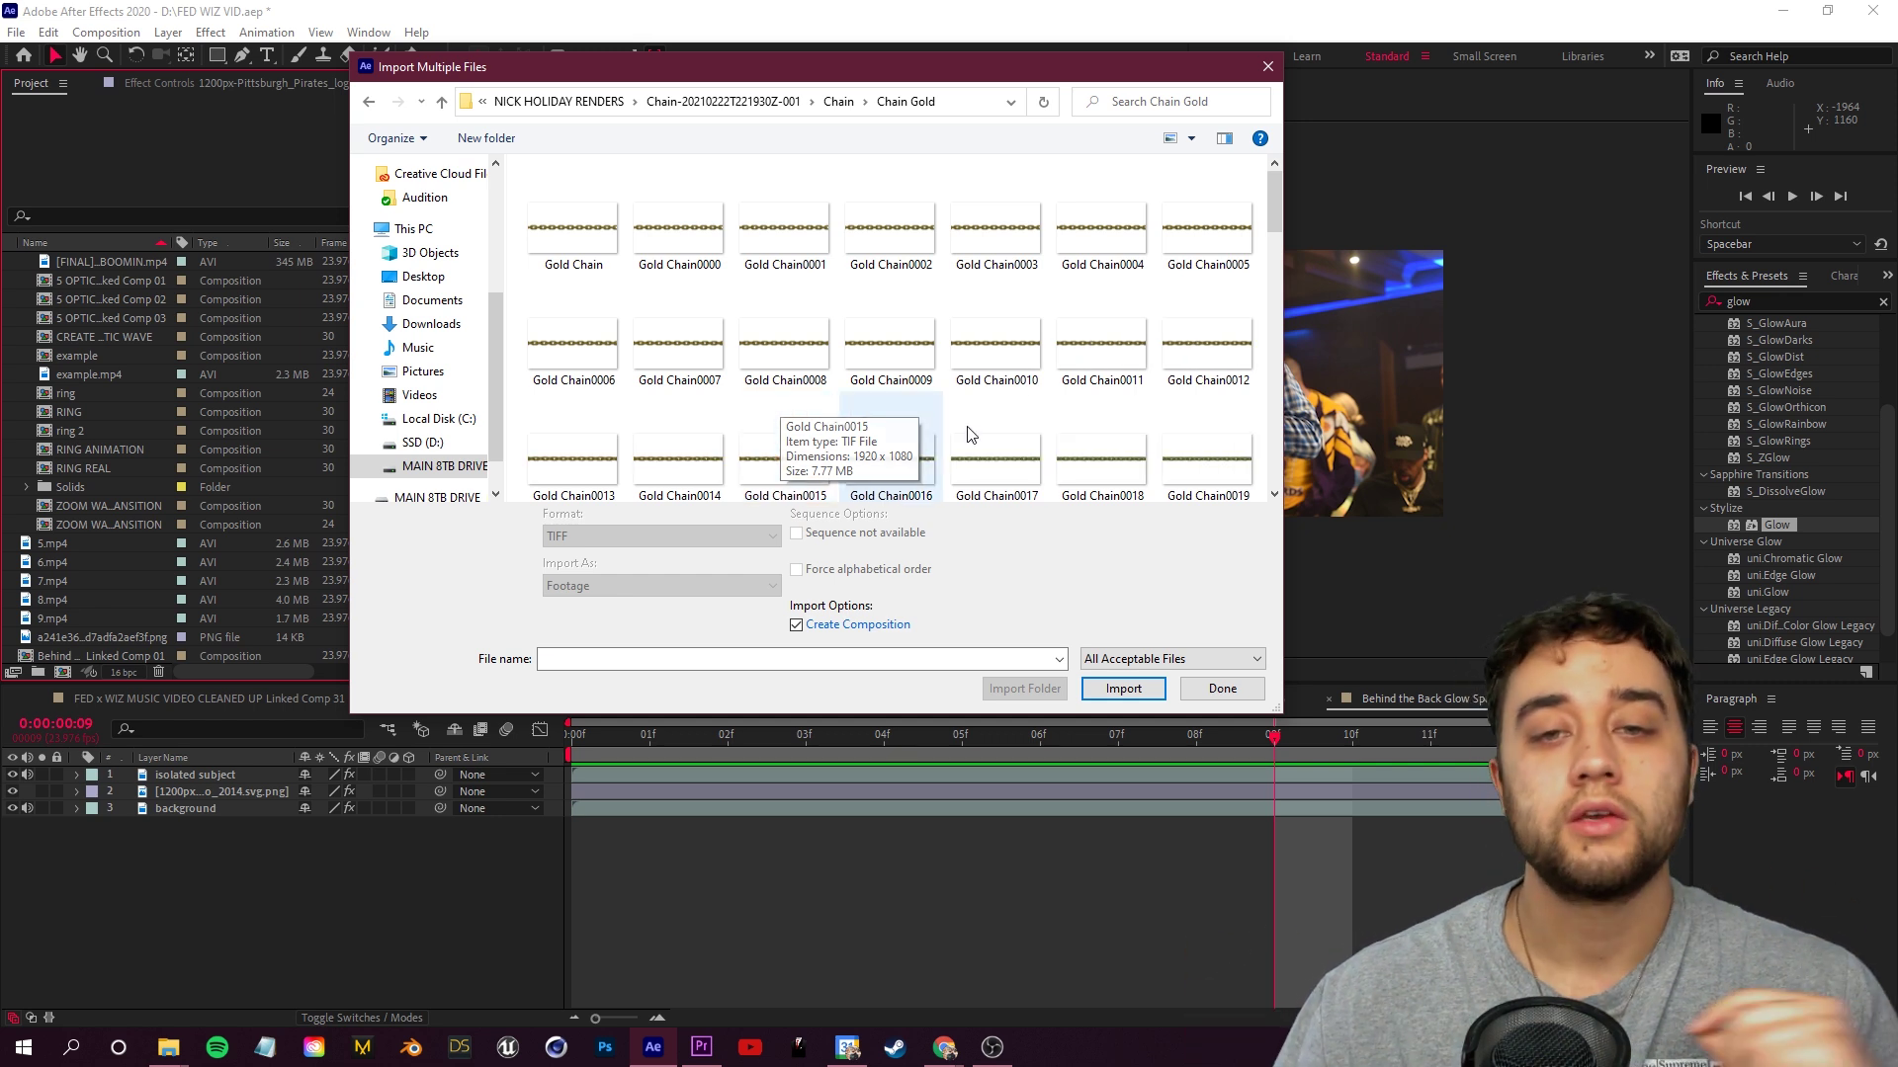
scroll(948, 435, "down", 5)
scroll(937, 464, "up", 5)
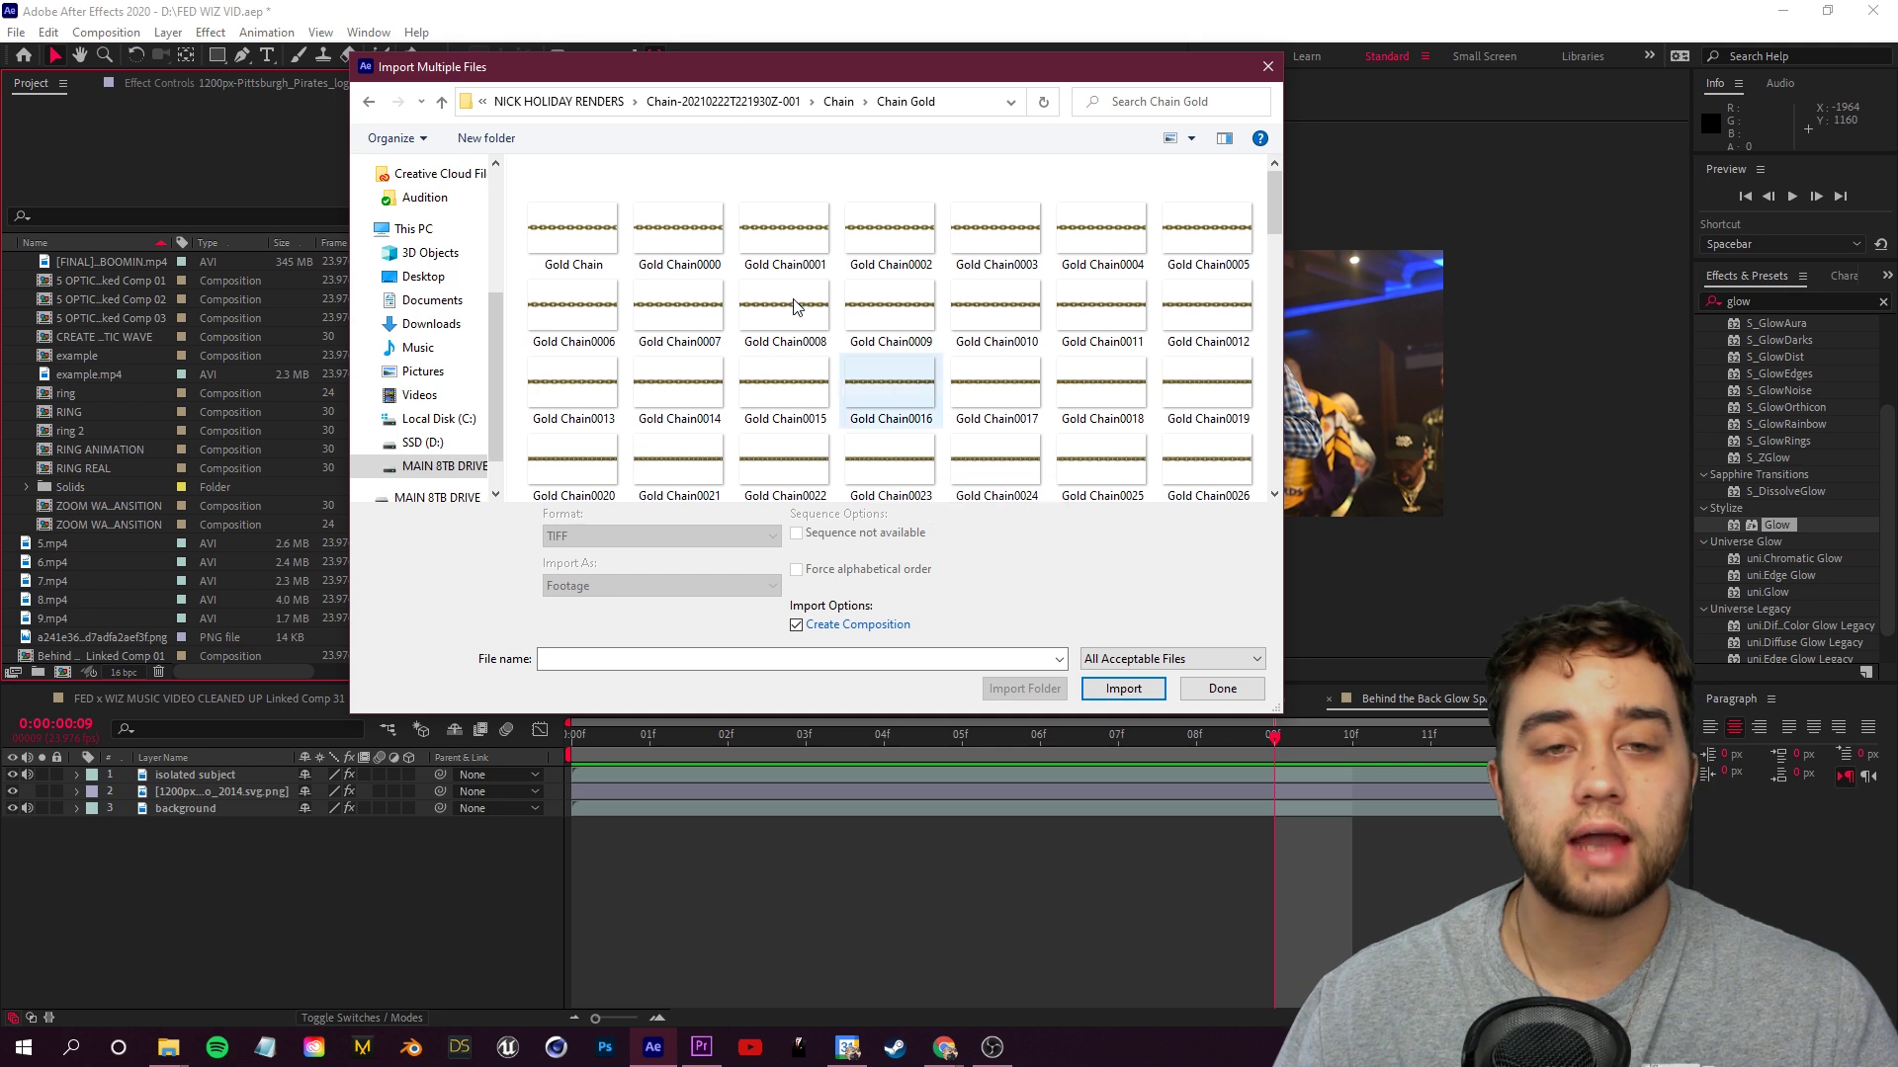
left_click(603, 229)
left_click(800, 535)
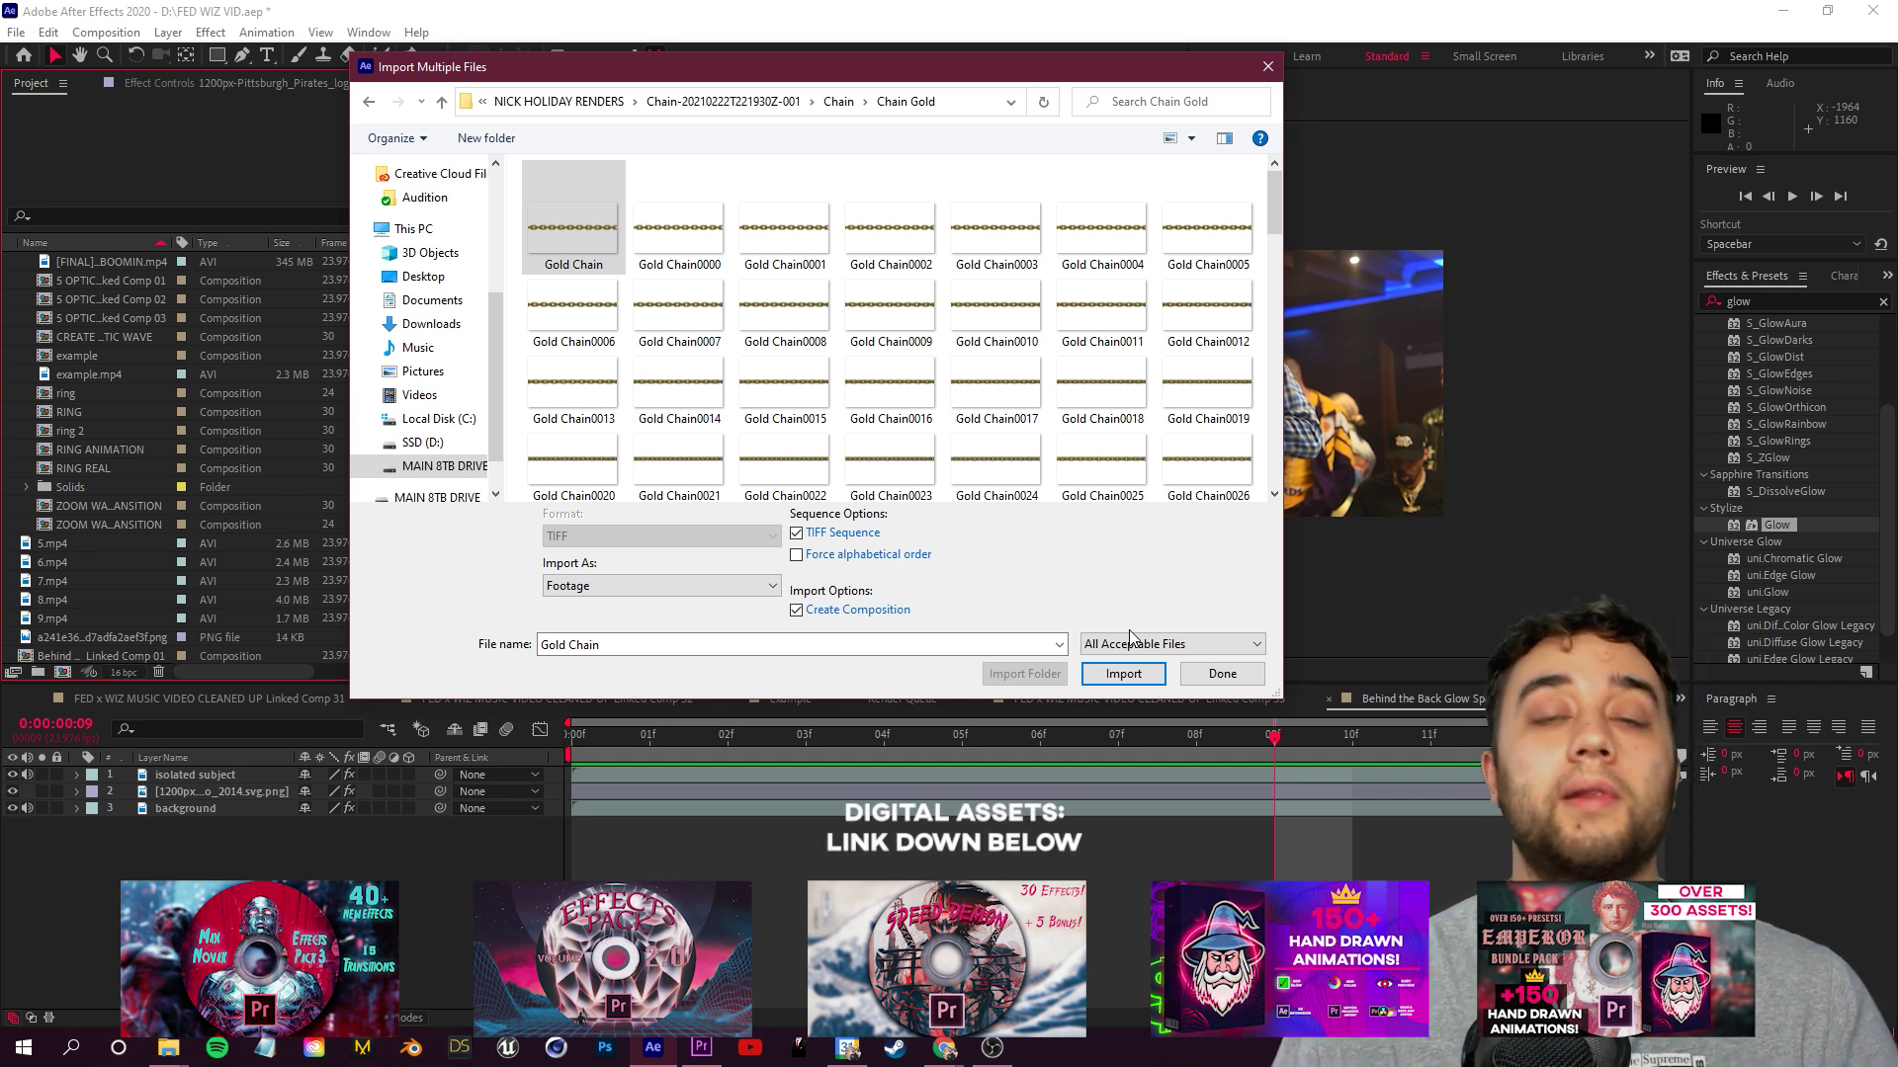
left_click(1123, 673)
Add the Chain Gold footage to the Behind the Back Glow Spawn Effect composition, directly below the isolated subject layer
left_click(1438, 709)
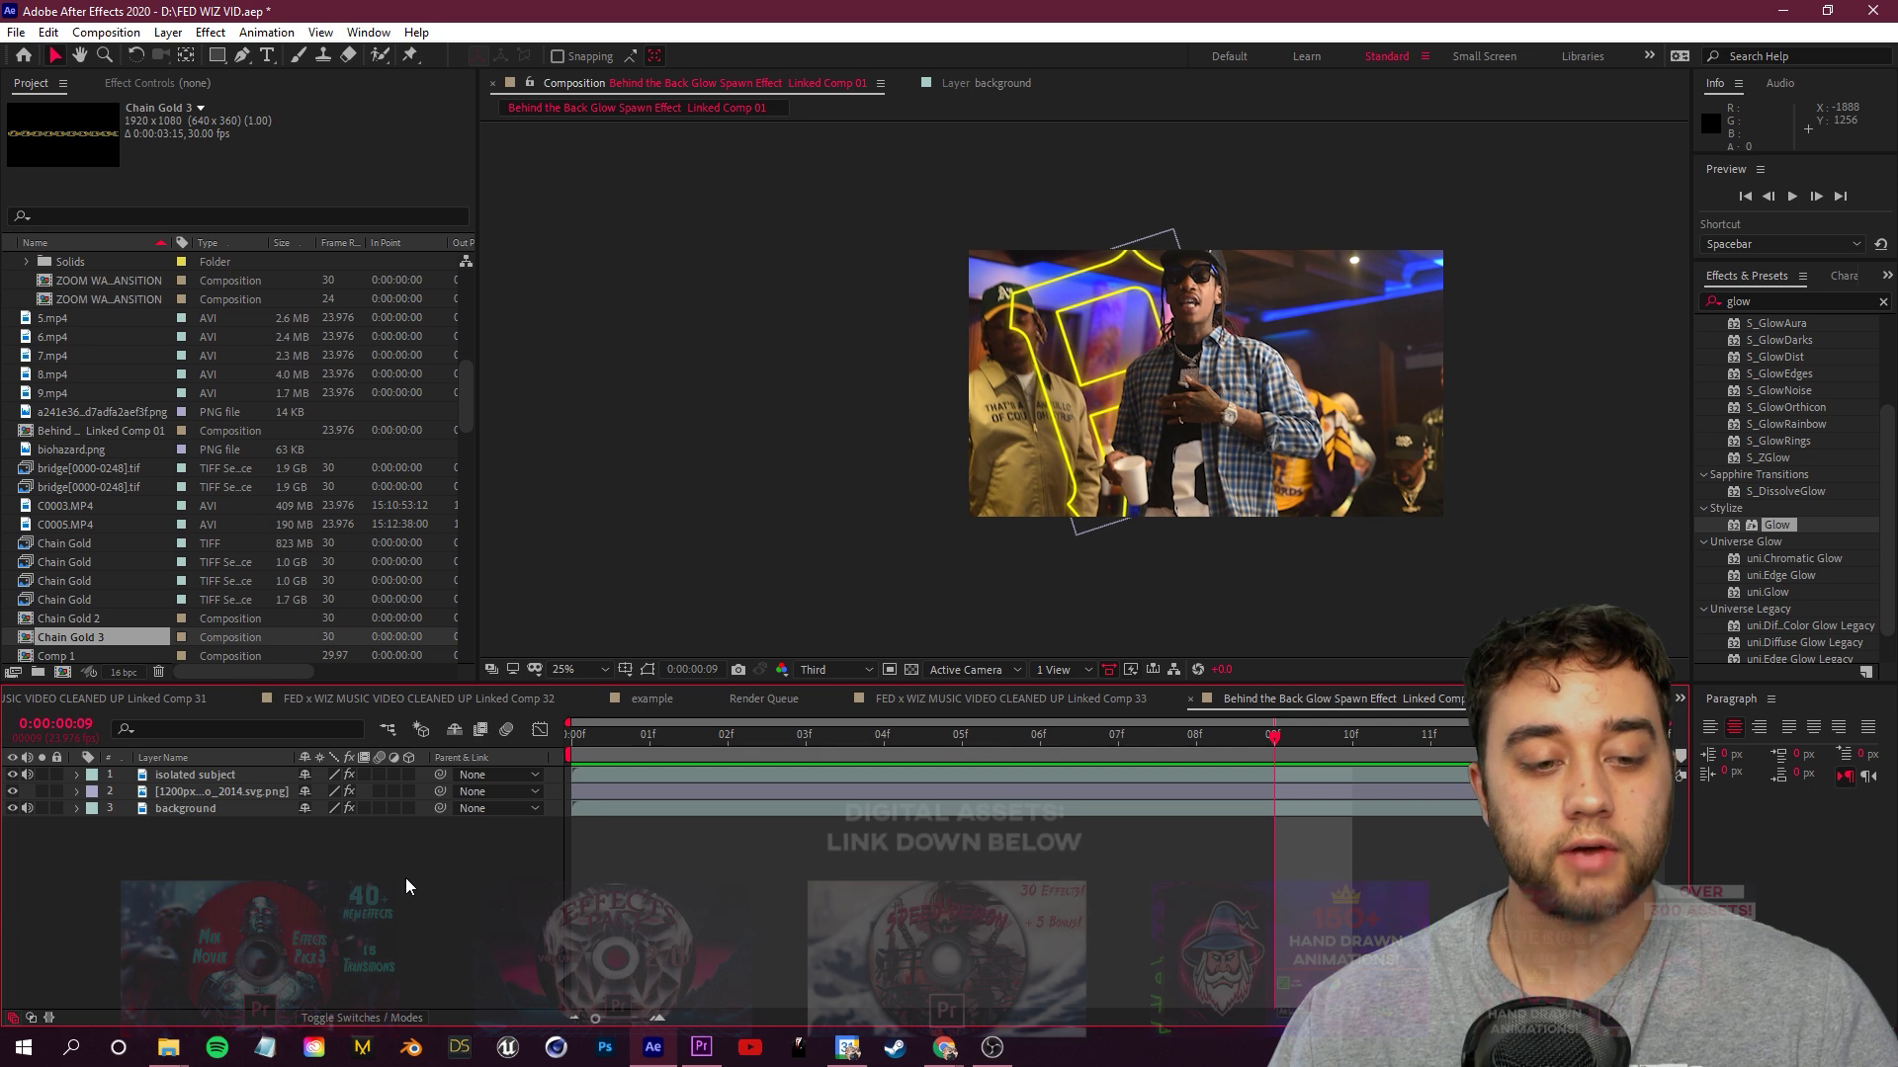
key("ctrl+slash")
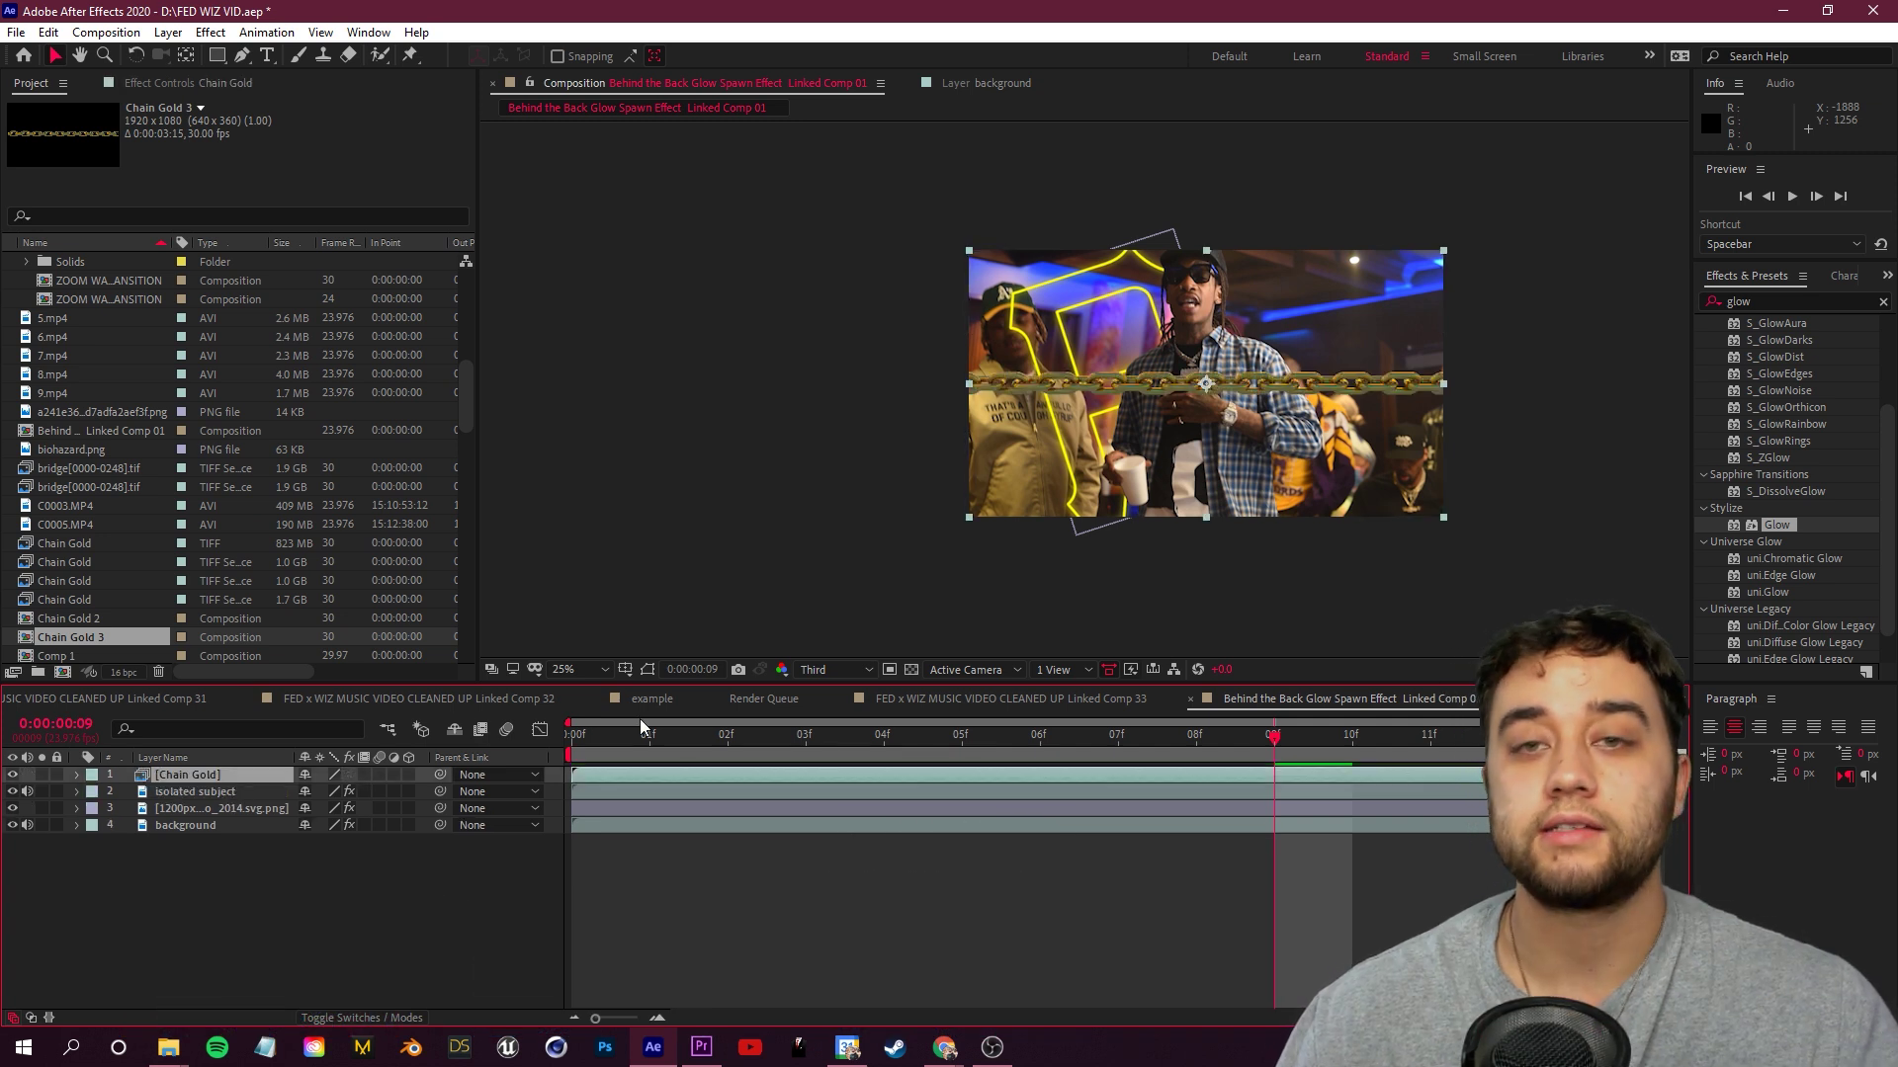
left_click_drag(199, 778, 189, 803)
Tilt the gold chain diagonally clockwise behind the man and scale it to 176%, viewed at frame 7
left_click_drag(1274, 737, 901, 815)
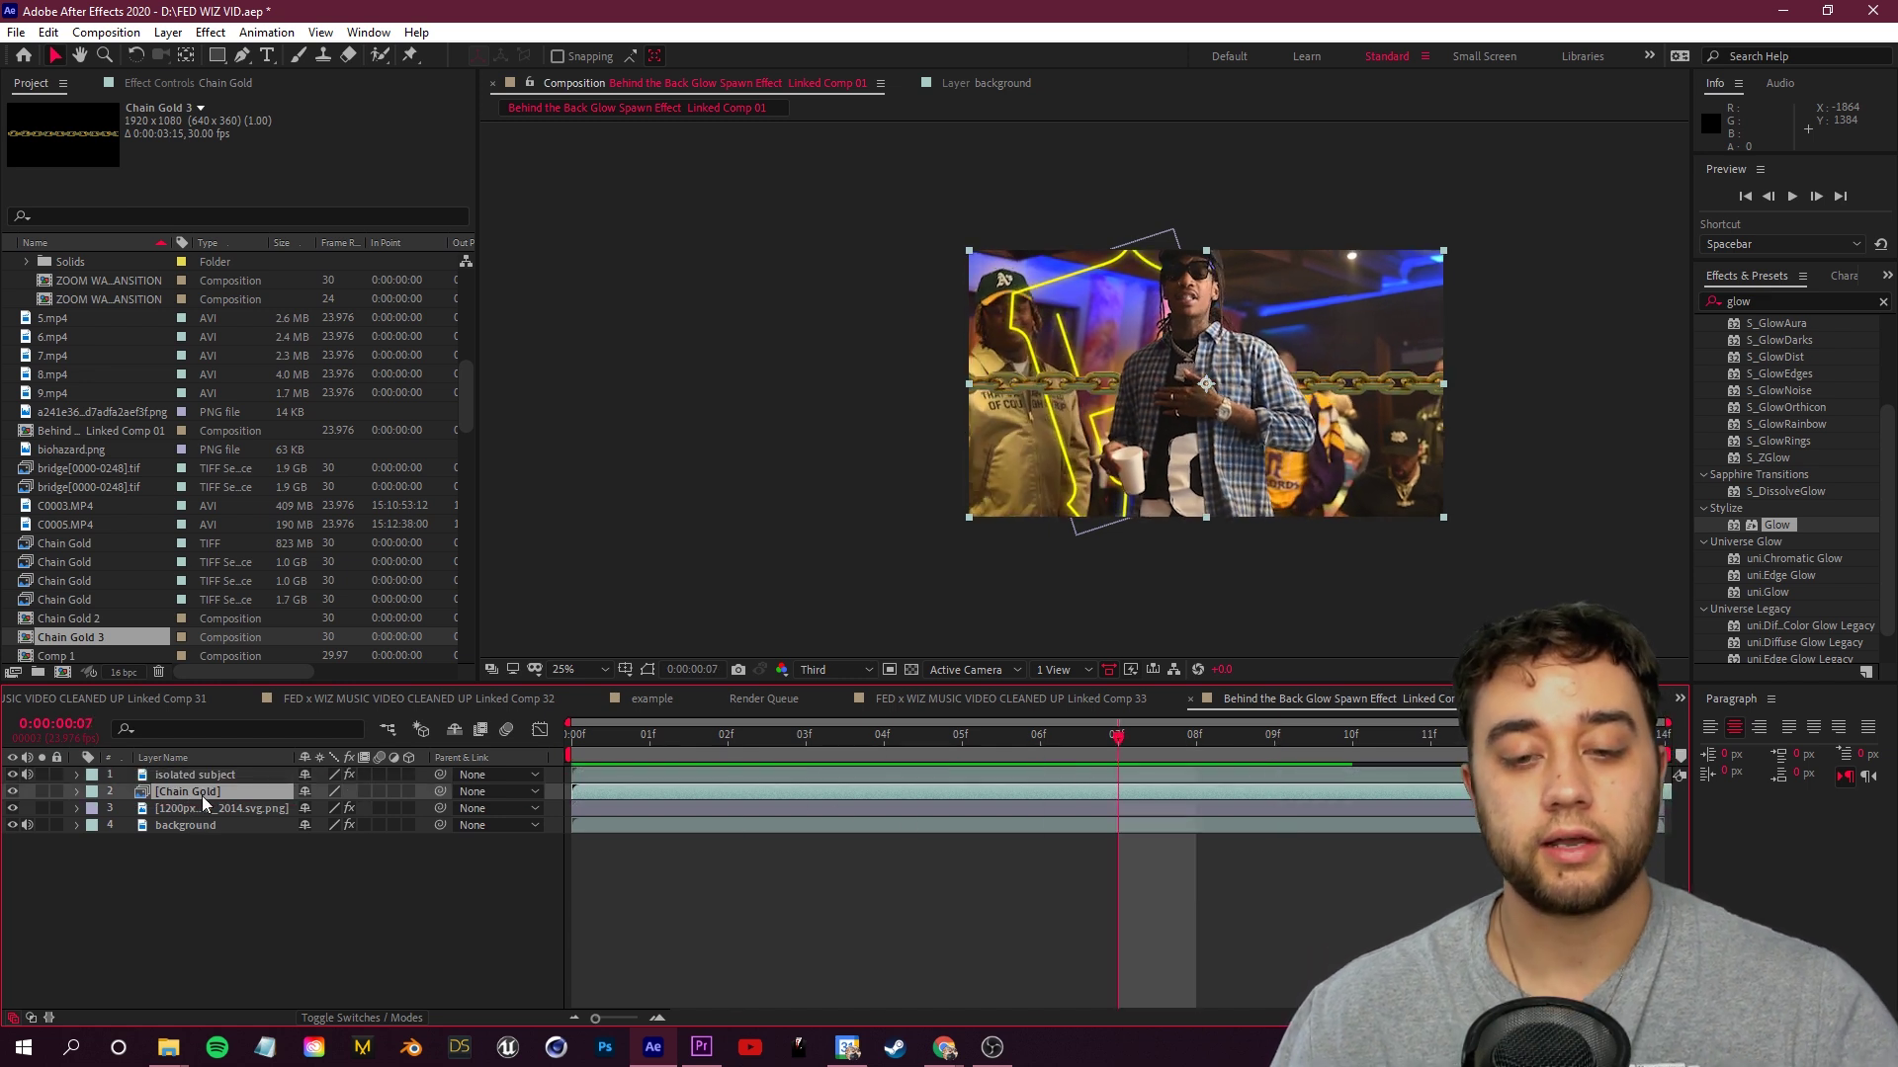
key("r")
left_click_drag(326, 809, 354, 805)
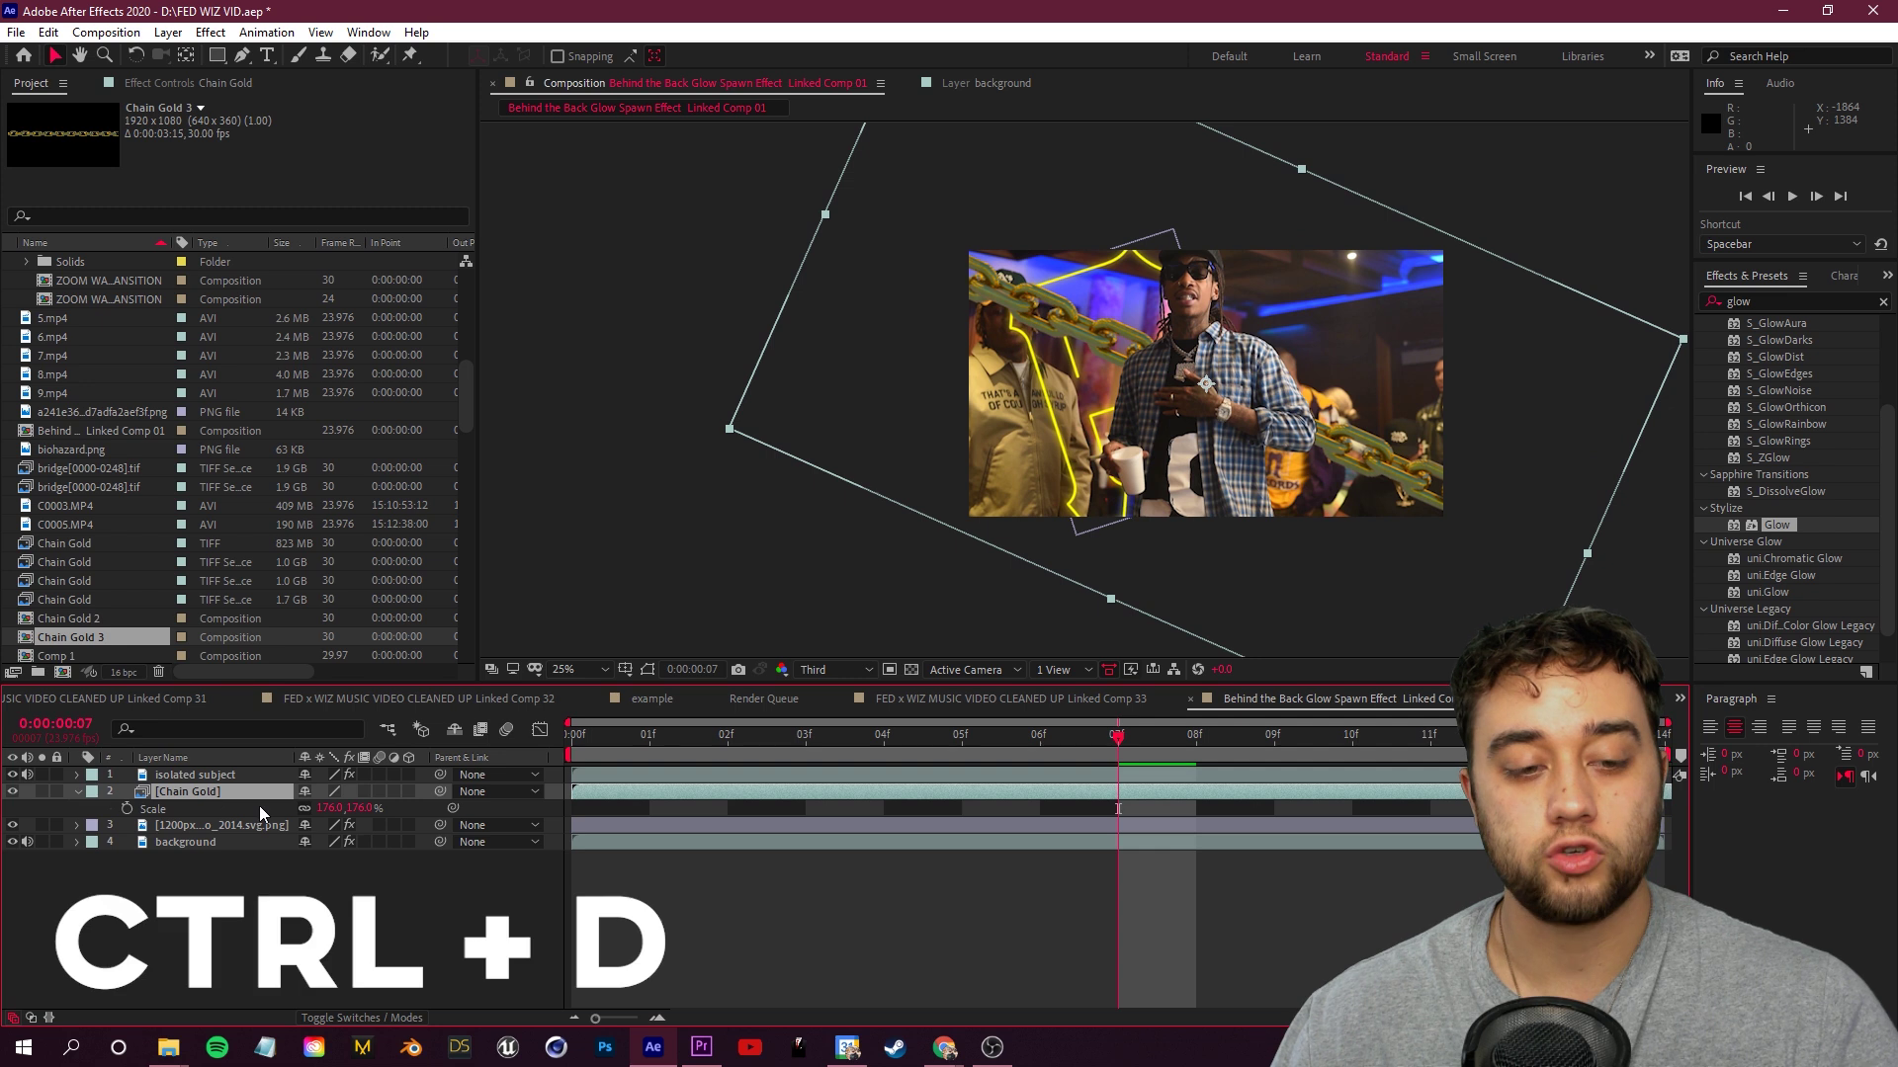
Duplicate the chain layer twice, rotating one copy to -7° and the other to -40°
key("ctrl+d")
key("r")
left_click_drag(326, 809, 295, 811)
key("ctrl+r")
key("ctrl+f")
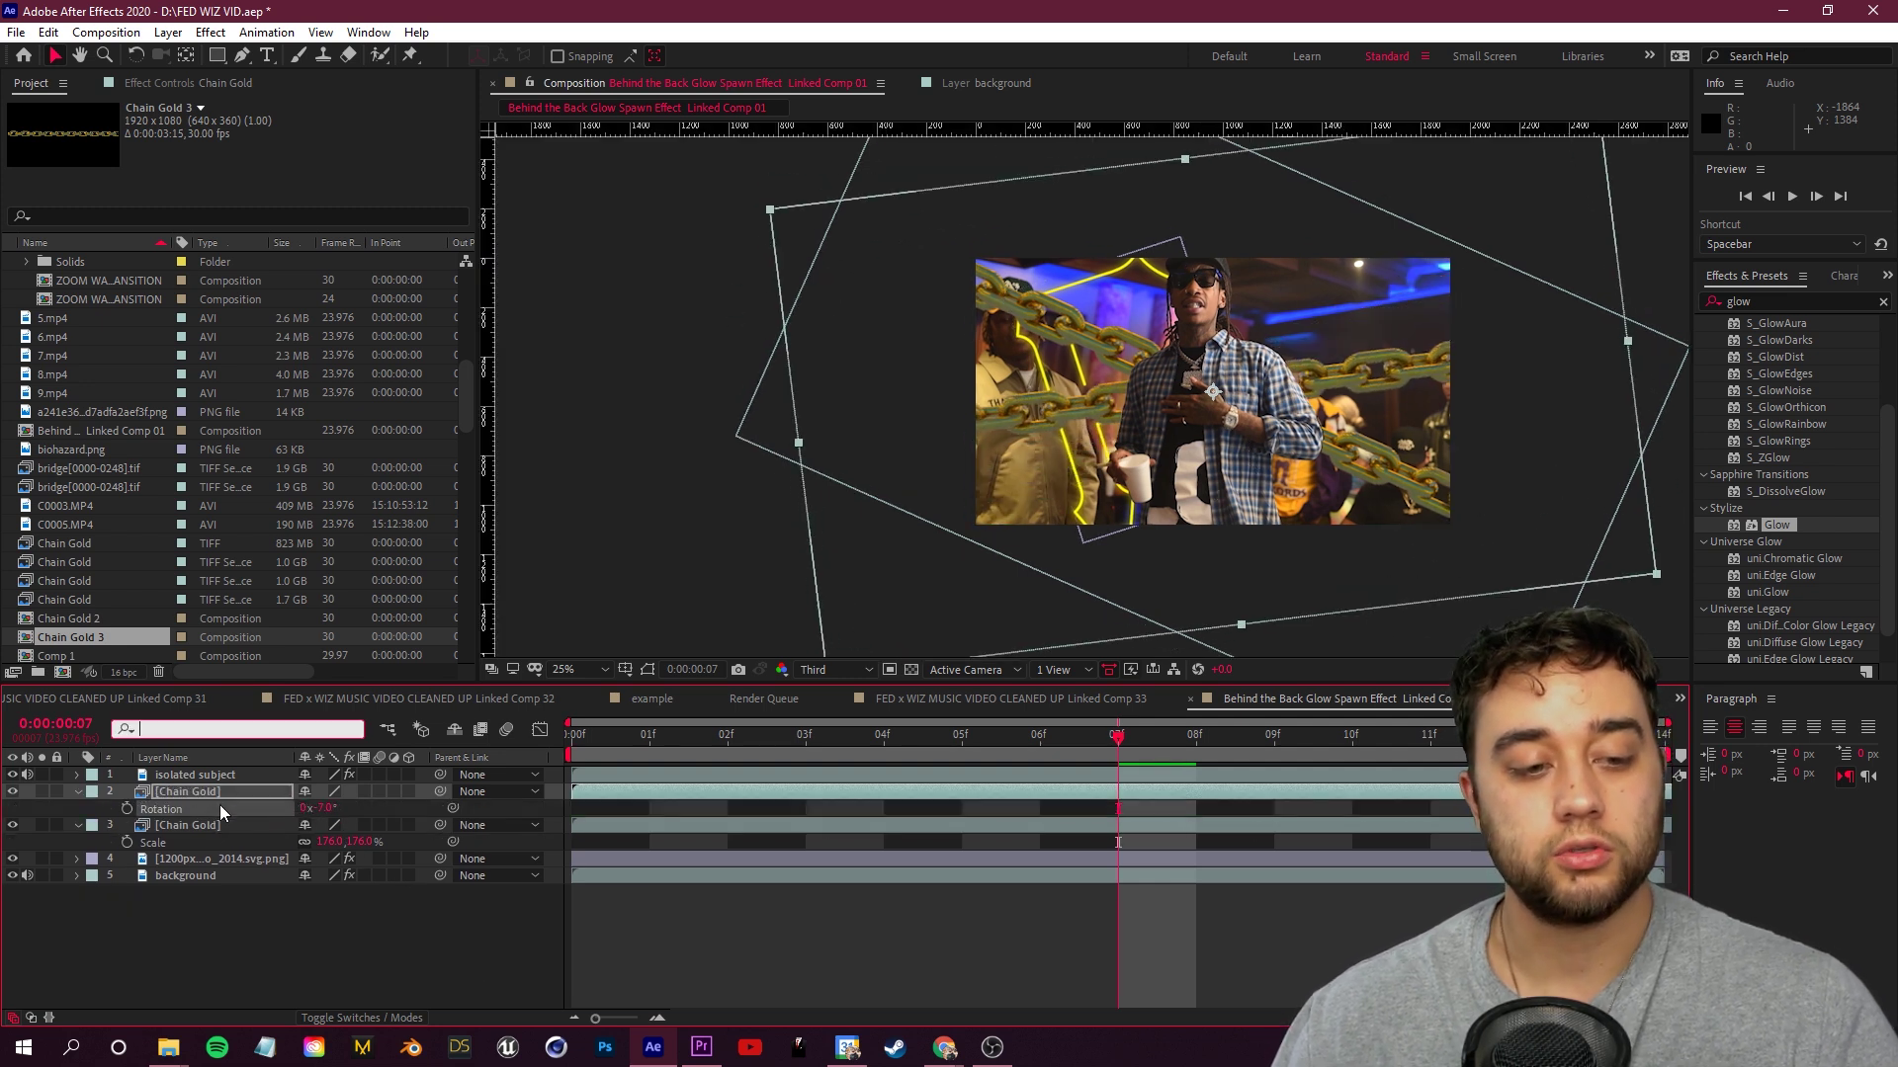
left_click(269, 905)
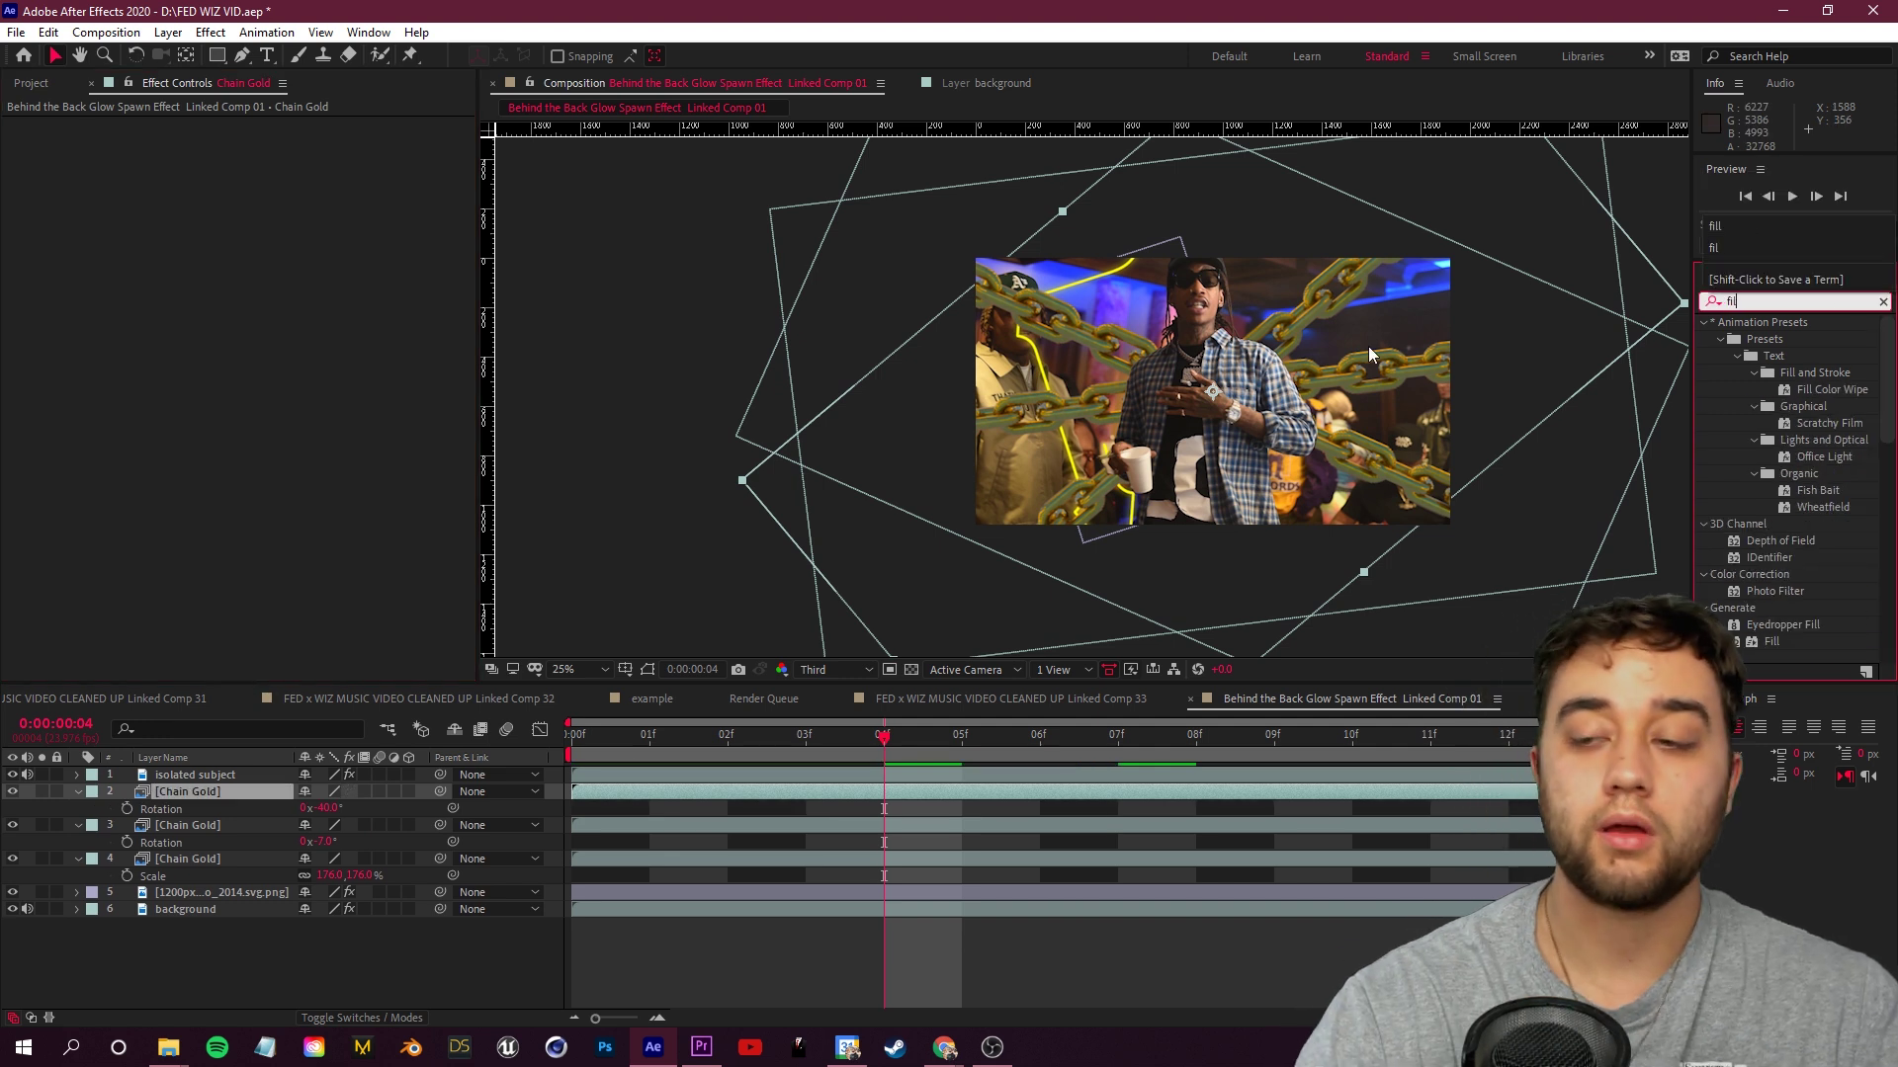
Apply the Fill effect to the topmost chain layer and set its color to black (000000)
type("fill")
mouse_move(1770, 440)
left_mouse_down()
mouse_move(1748, 478)
mouse_move(1370, 324)
mouse_move(233, 831)
mouse_move(208, 798)
left_mouse_up()
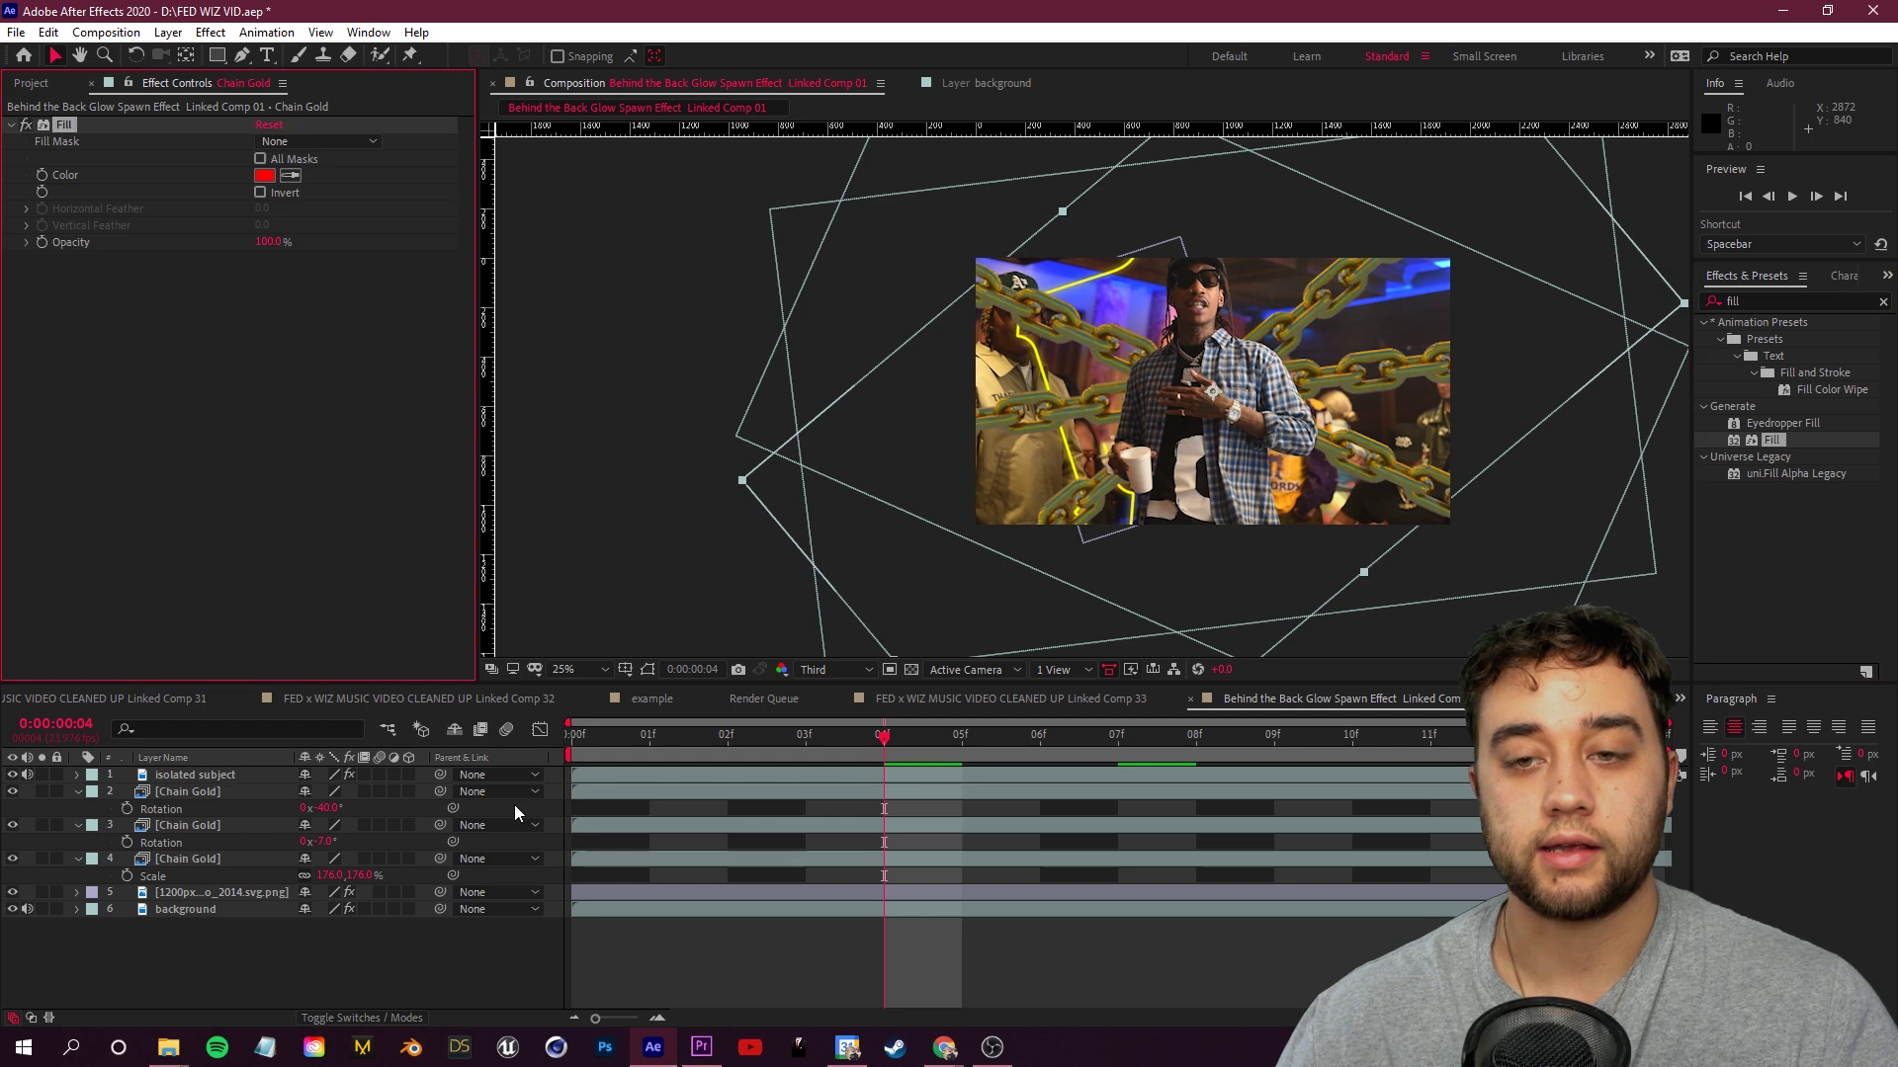
left_click(264, 175)
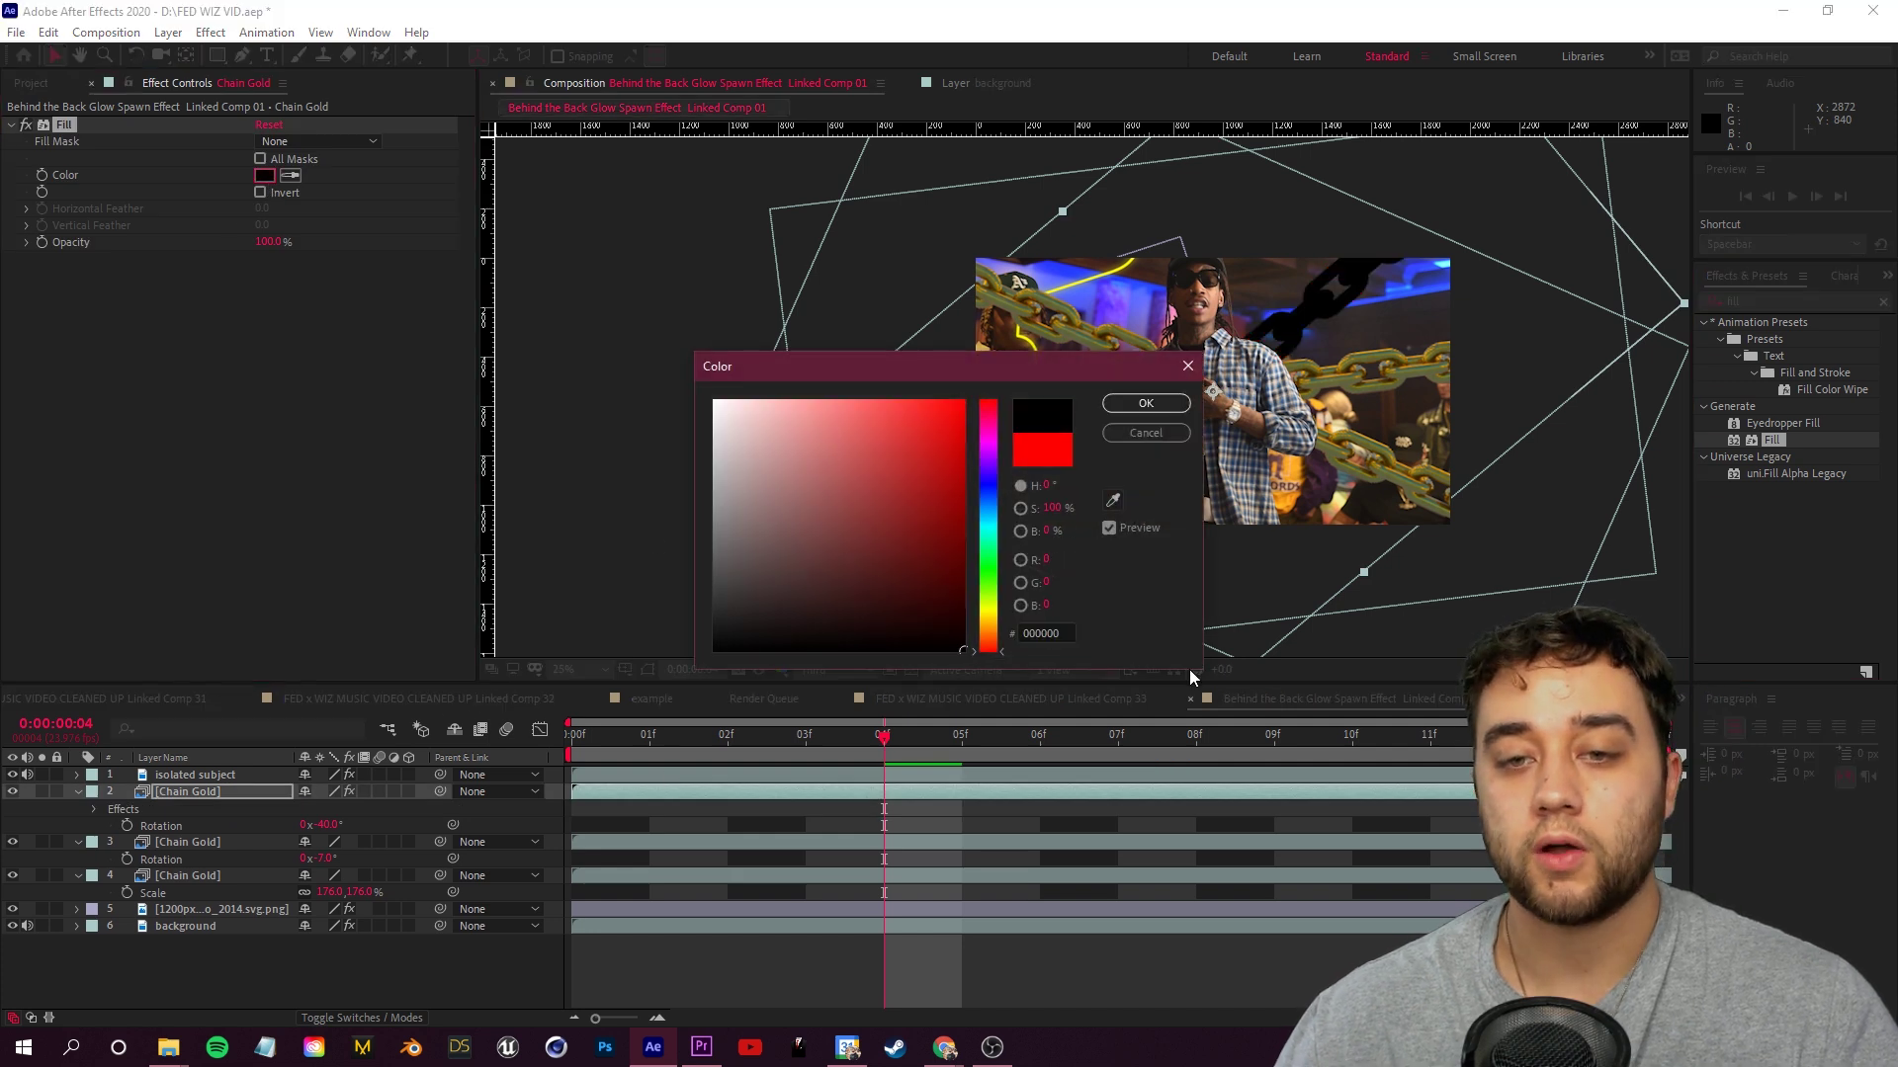
left_click(1145, 402)
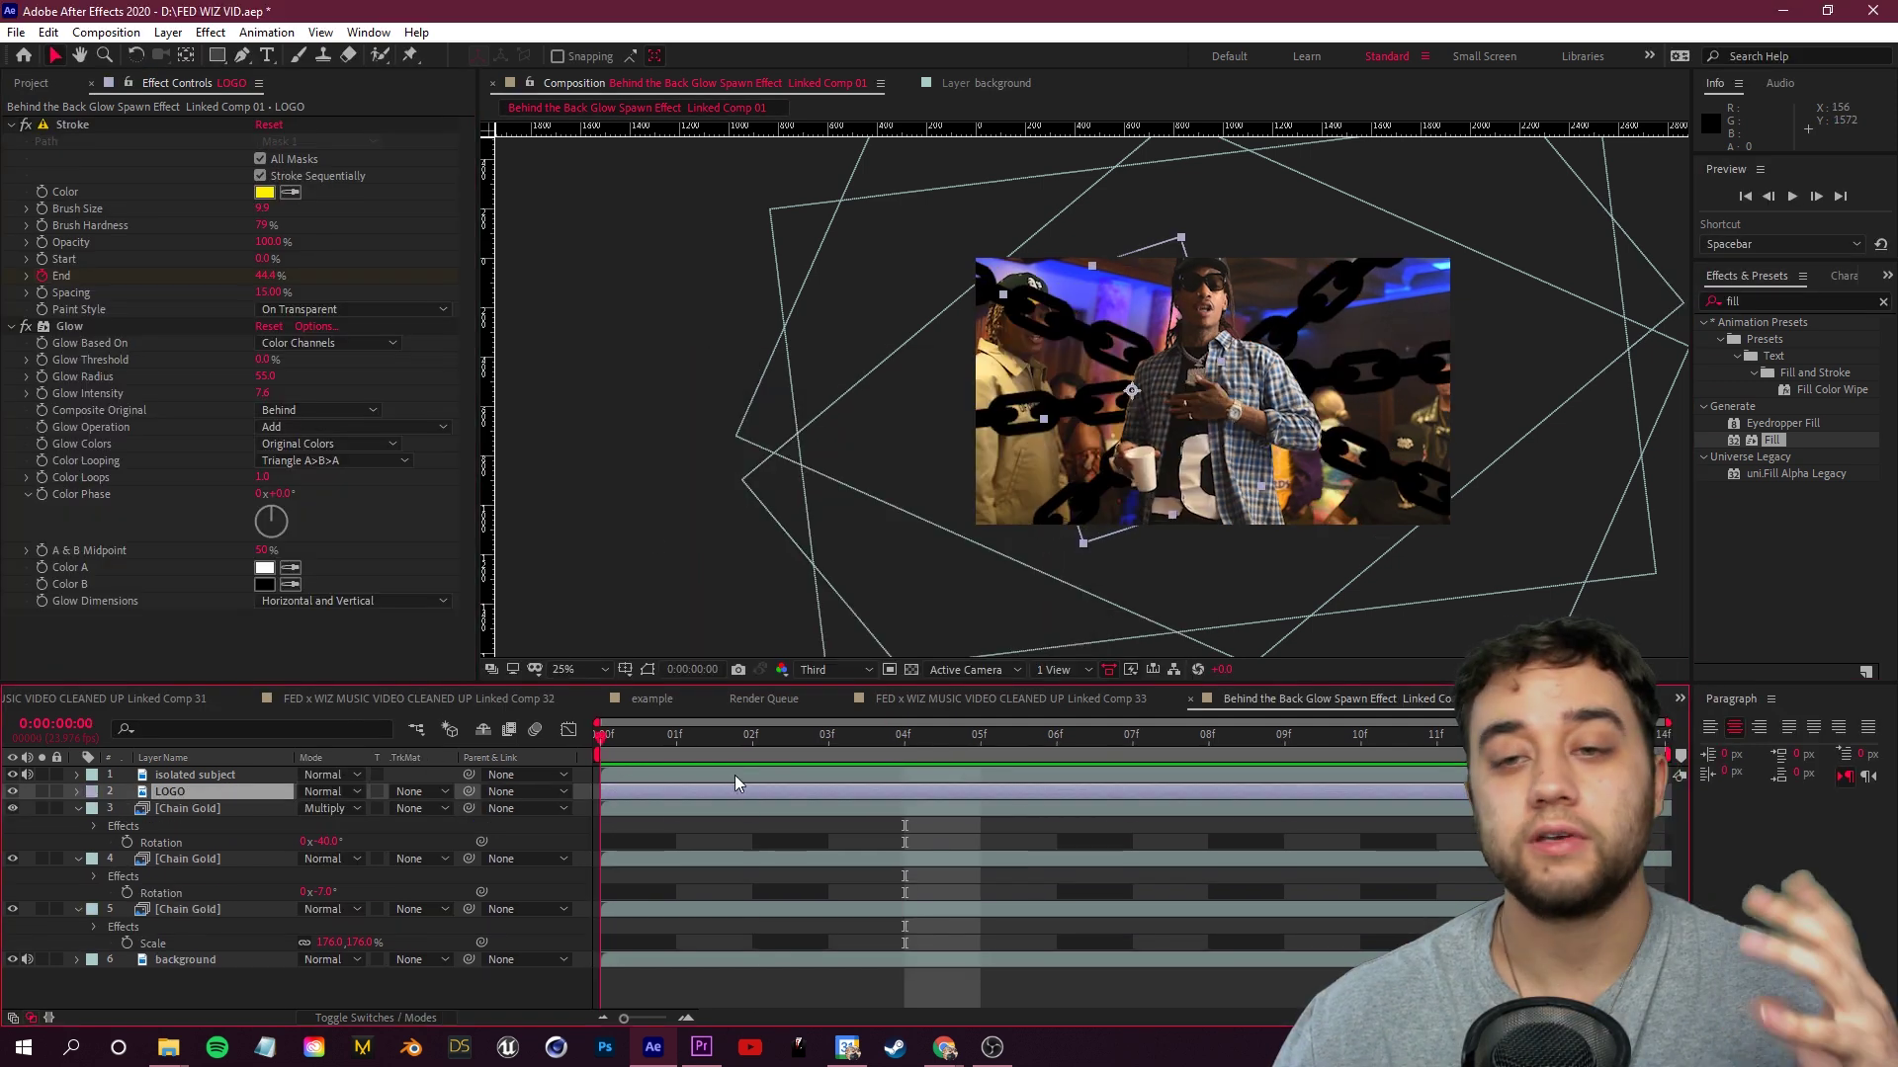
Preview the logo over the black chains up to frame 9 and make the LOGO layer 3D
key("space")
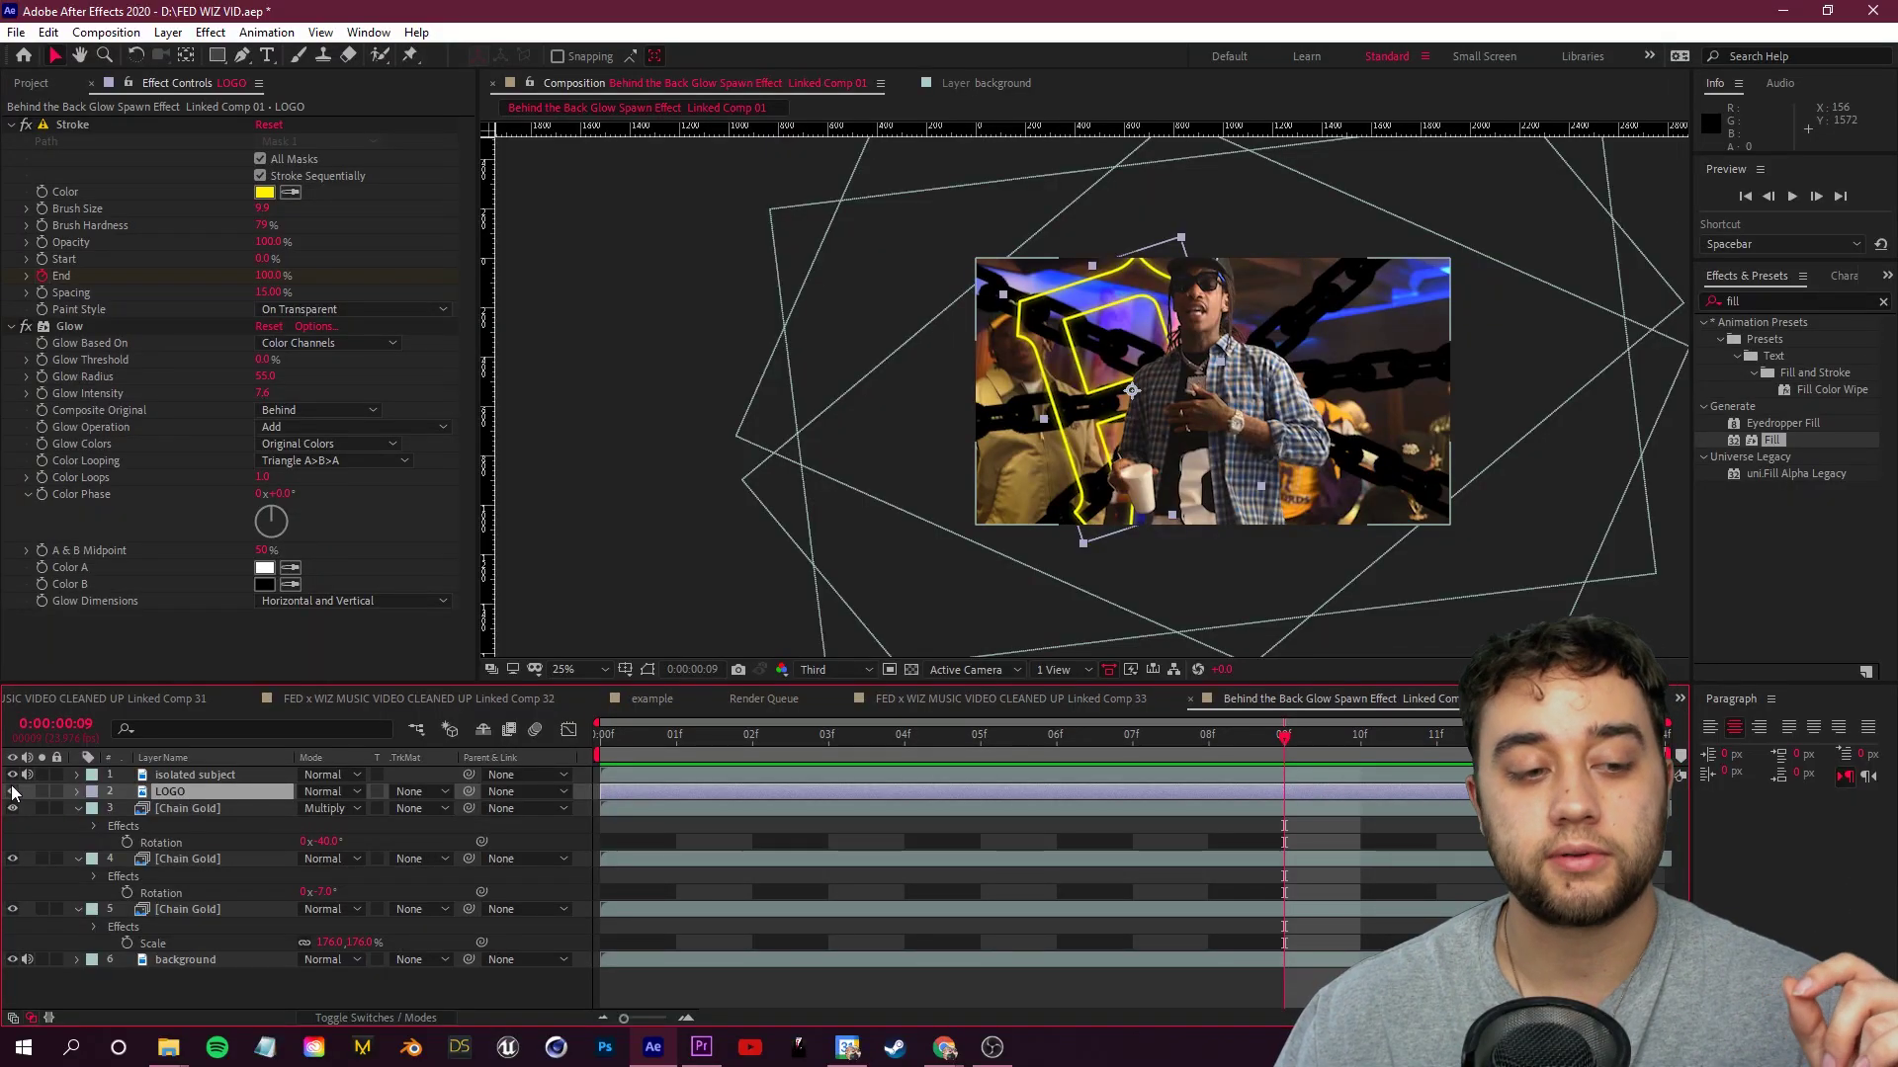
left_click(363, 1014)
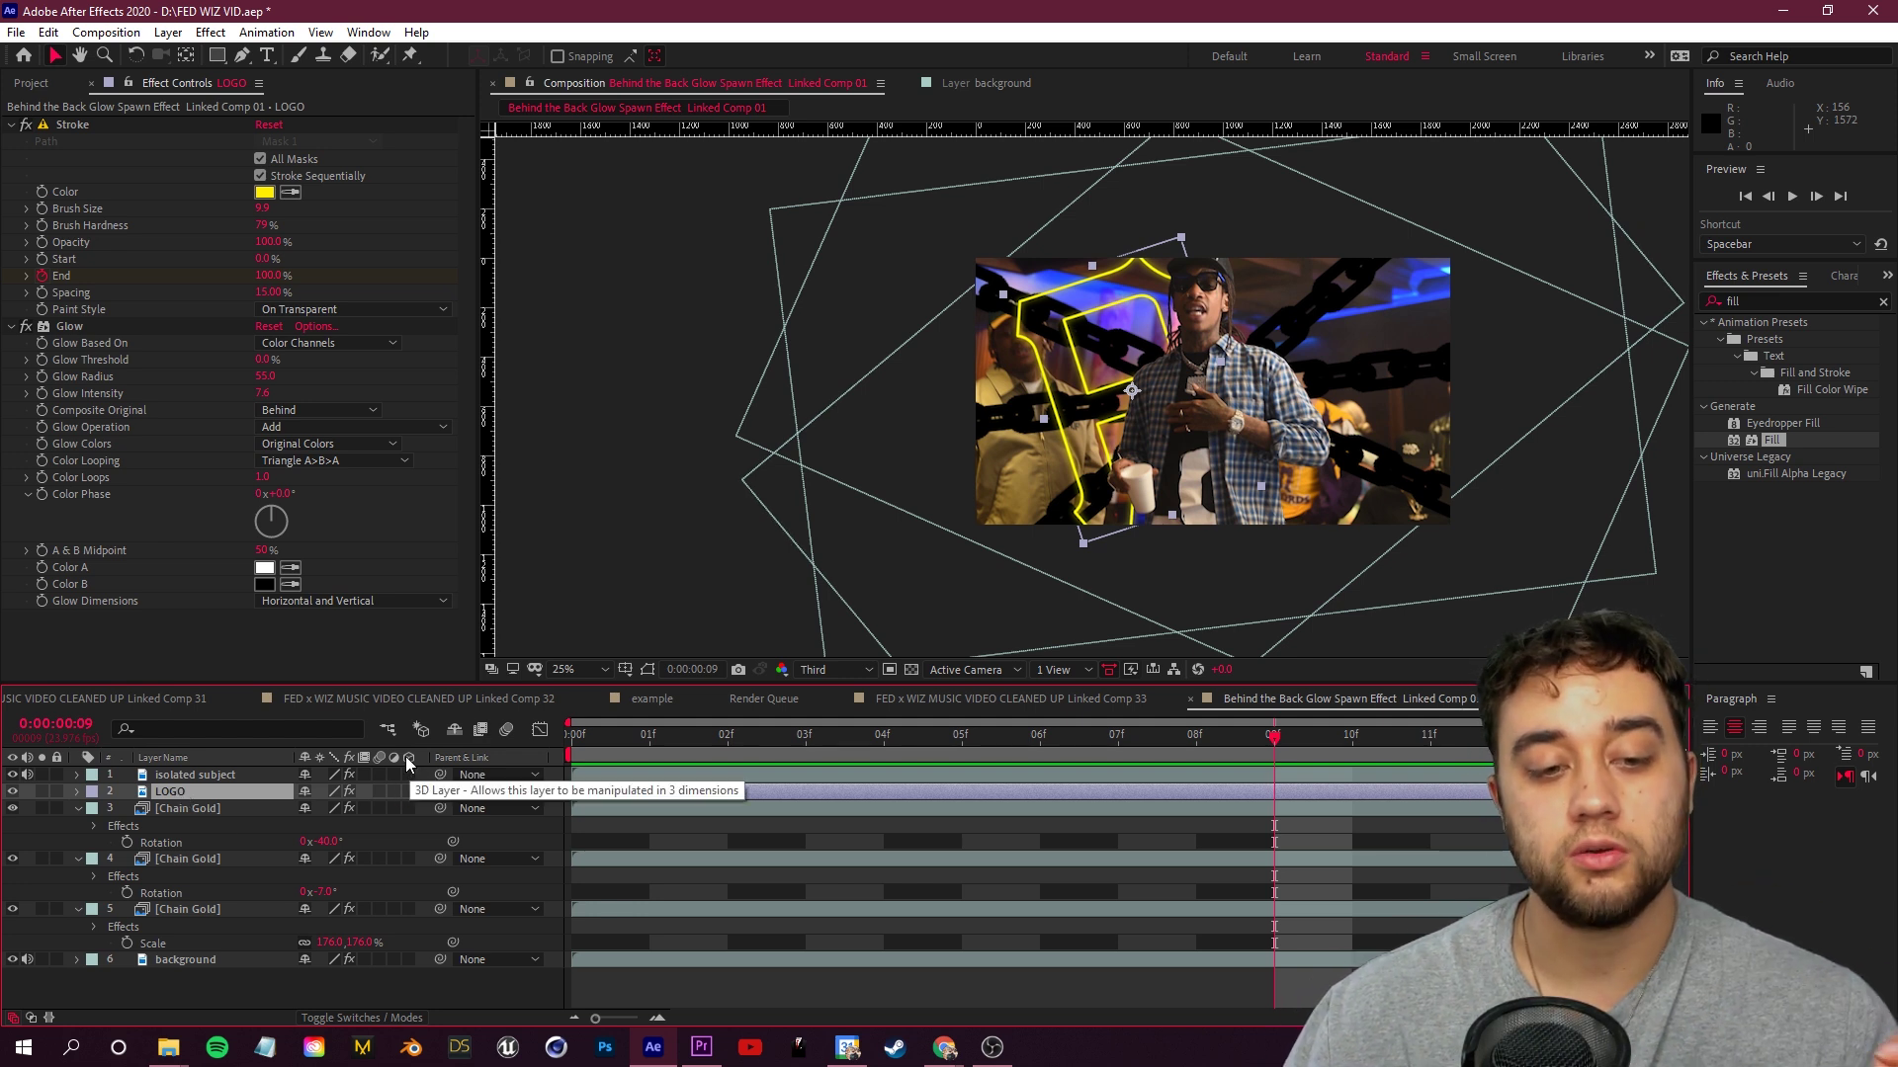
left_click(409, 791)
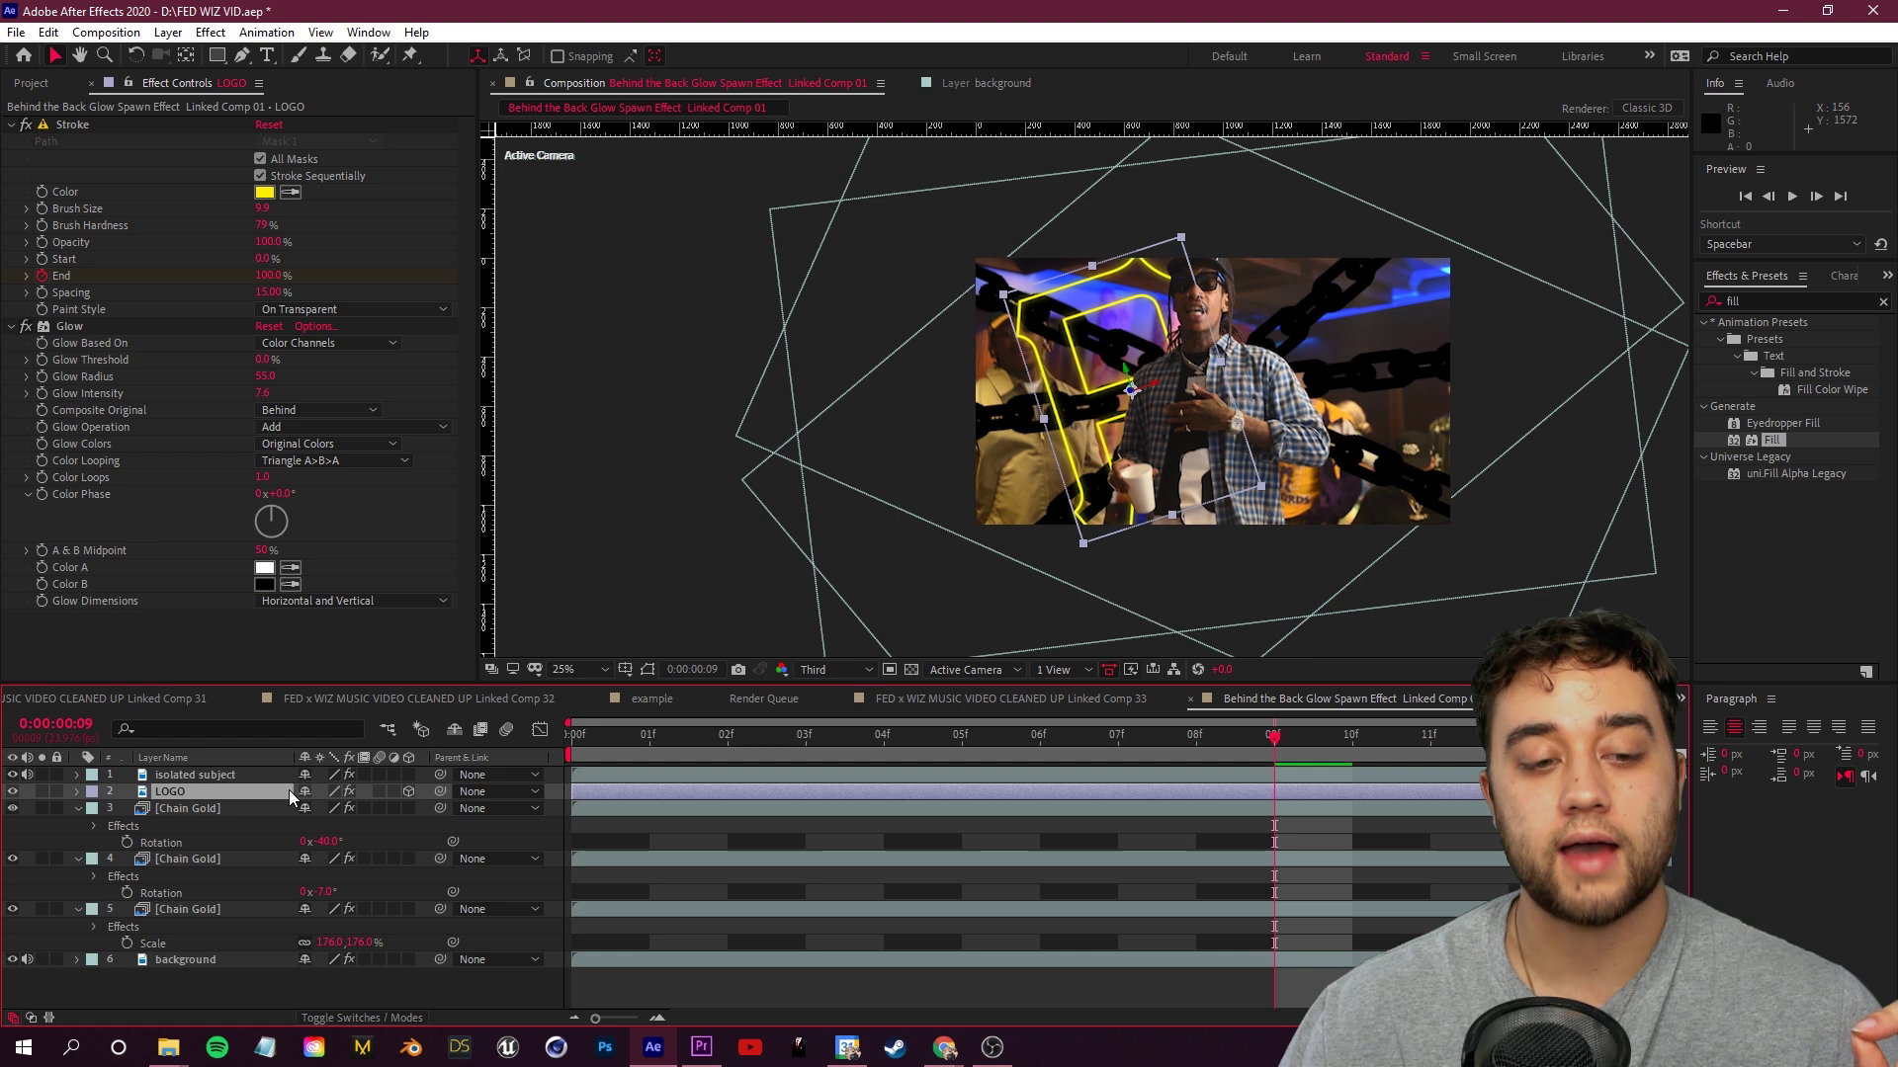
Duplicate the 3D LOGO layer twice, move the topmost copy along its Z axis toward the camera, and preview the result
key("ctrl+d")
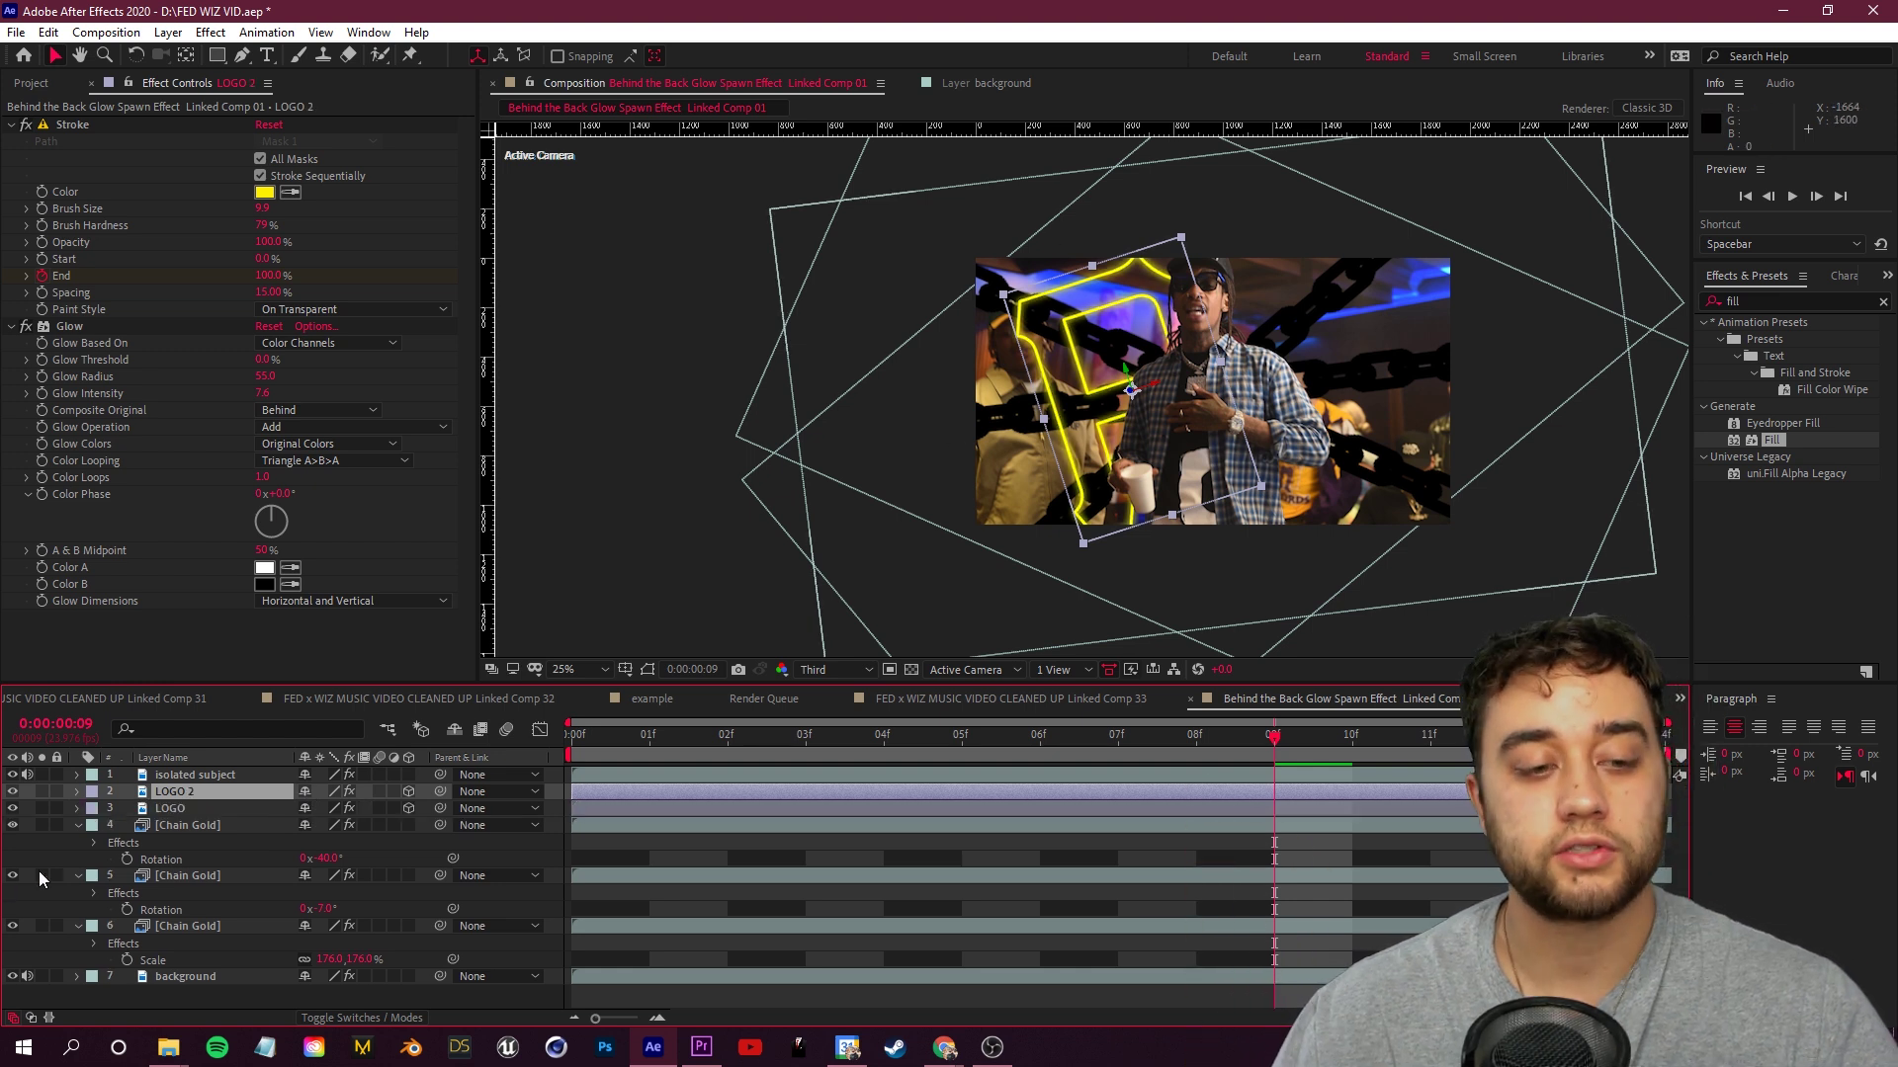
key("ctrl+d")
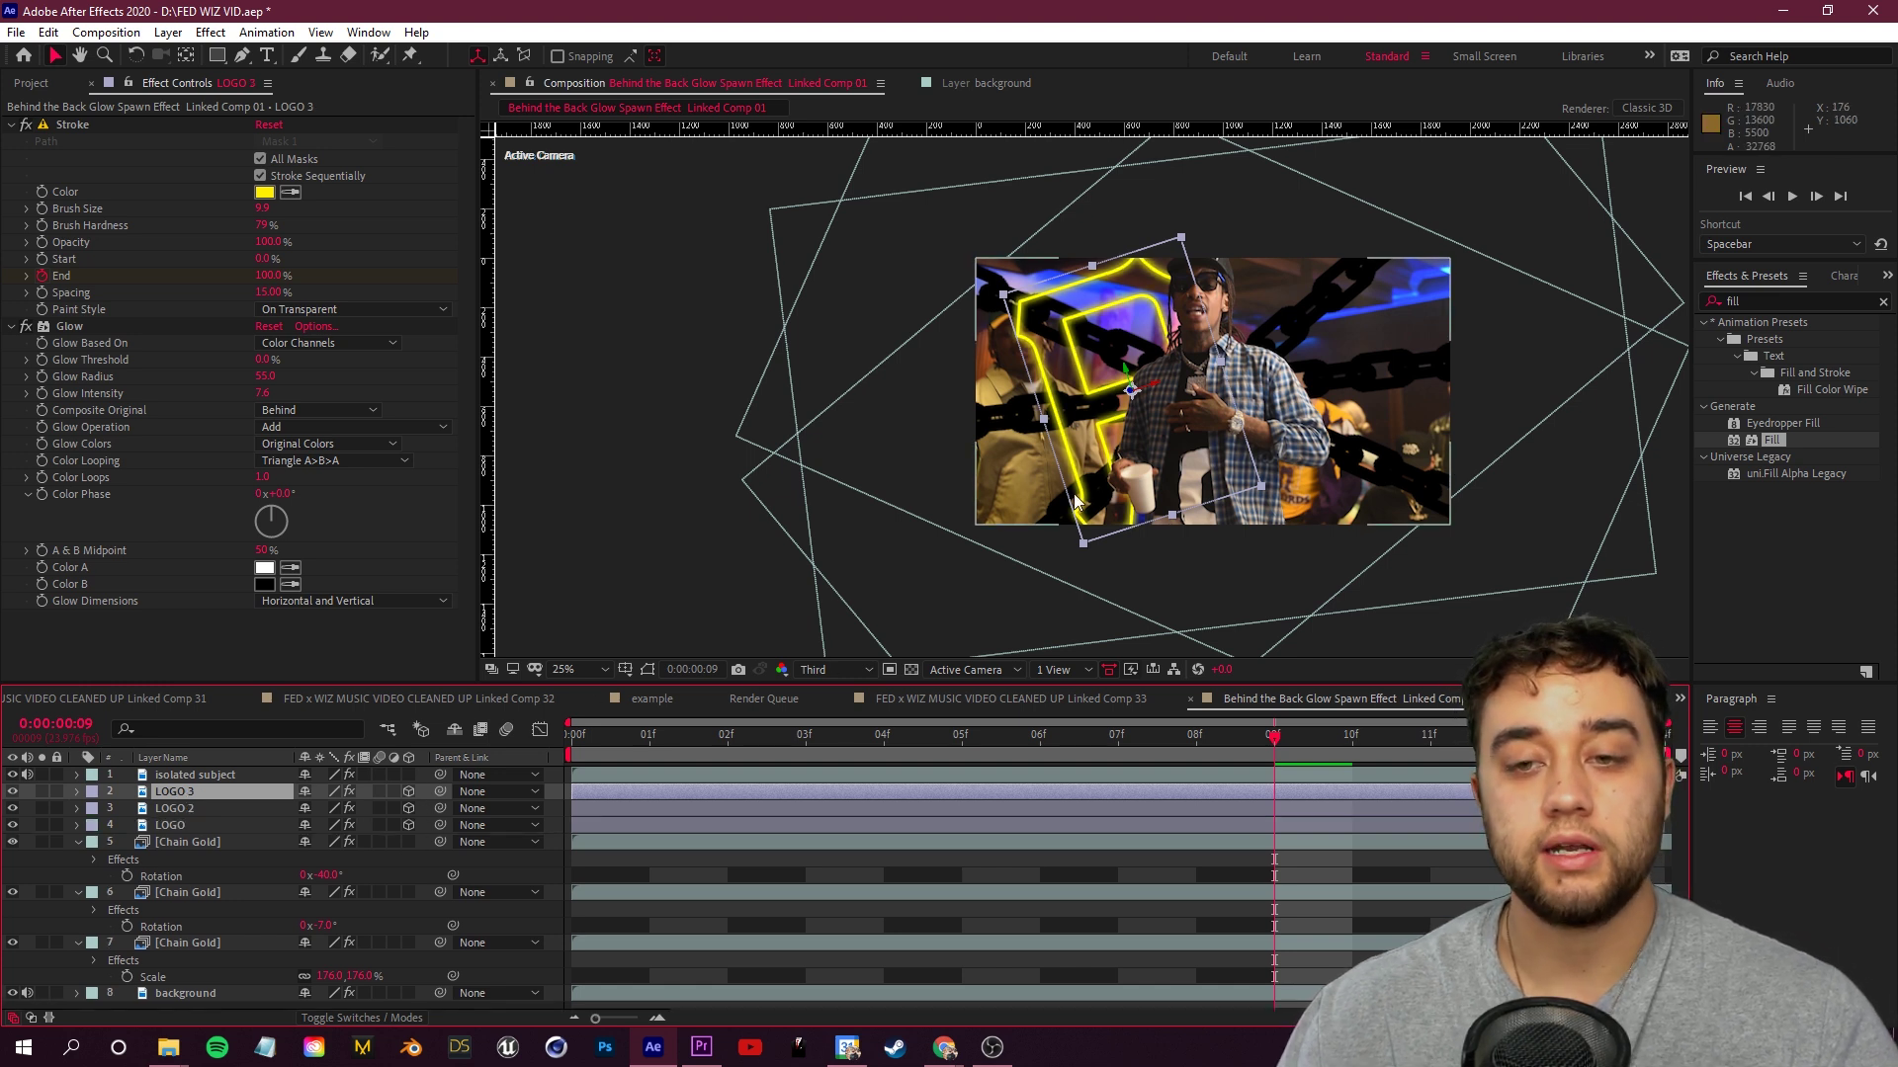
scroll(1091, 398, "up", 2)
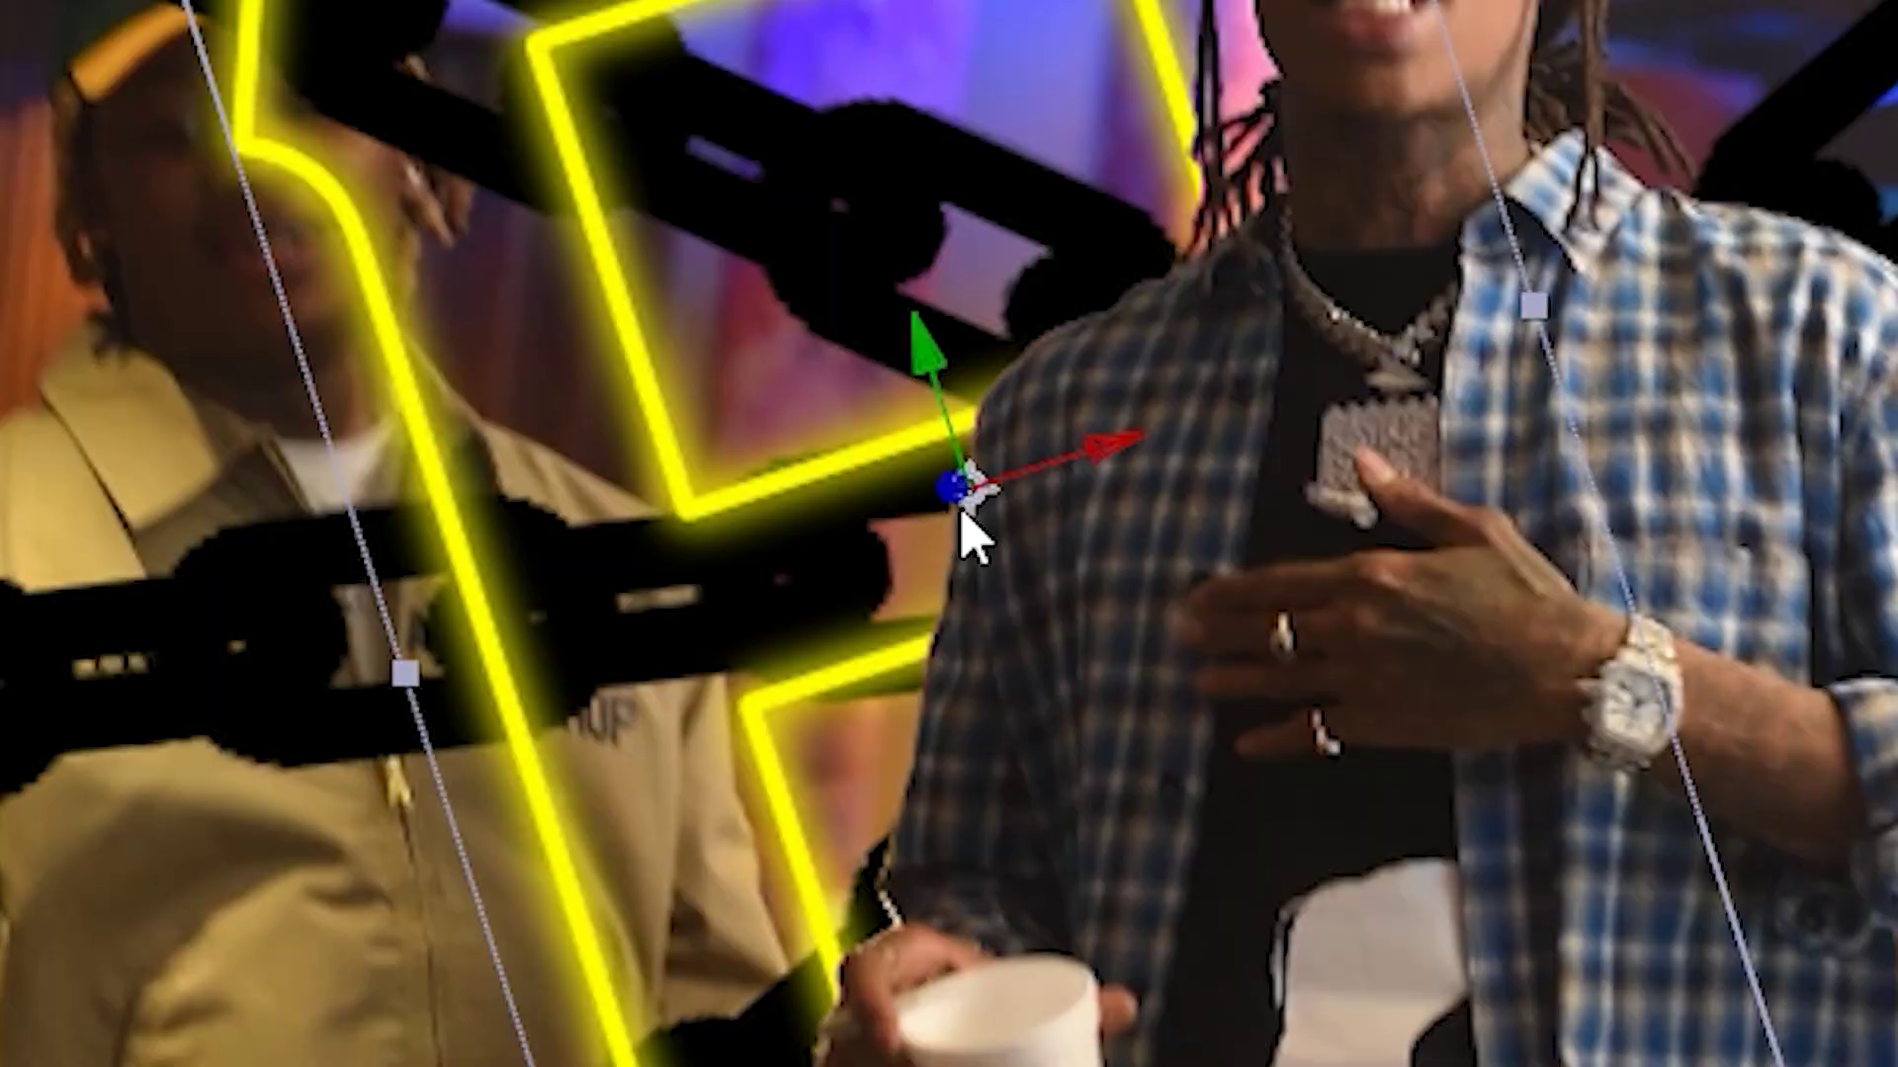
left_click_drag(945, 486, 584, 508)
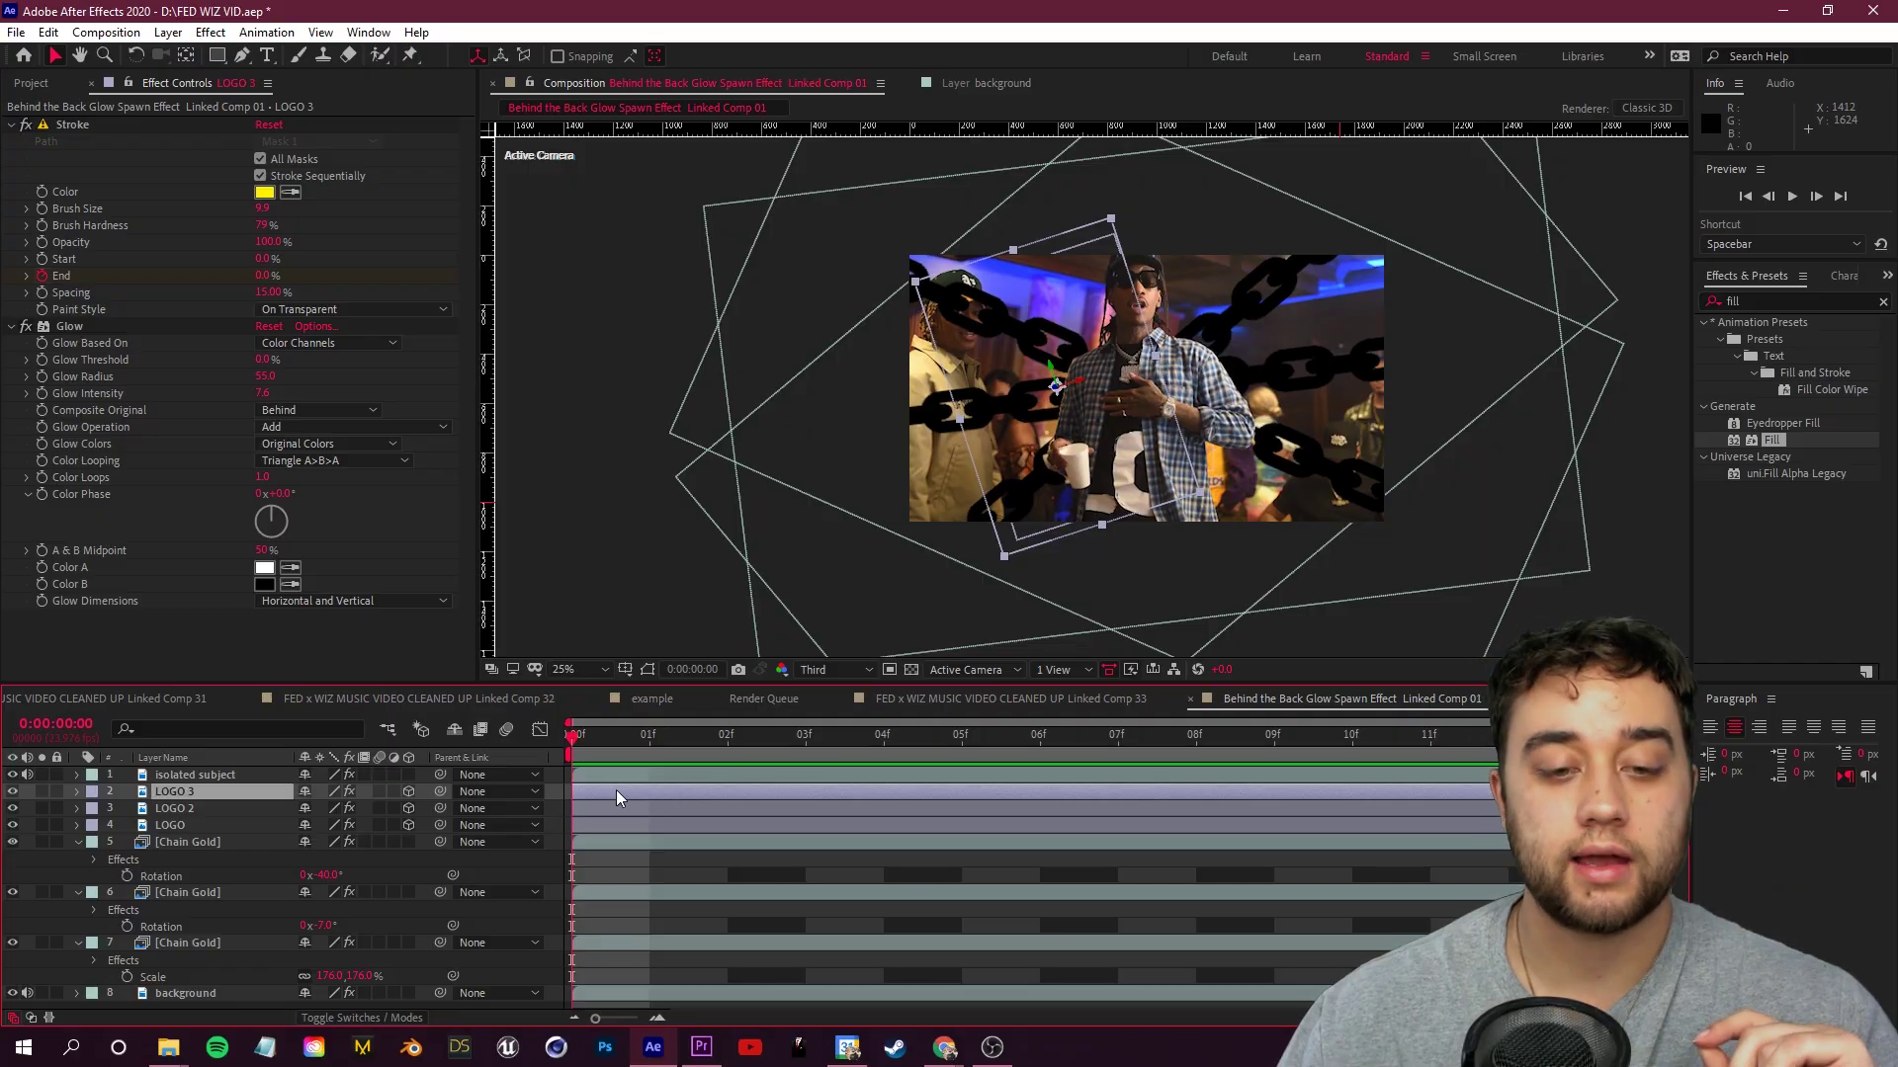
left_click_drag(583, 753, 1506, 767)
key("space")
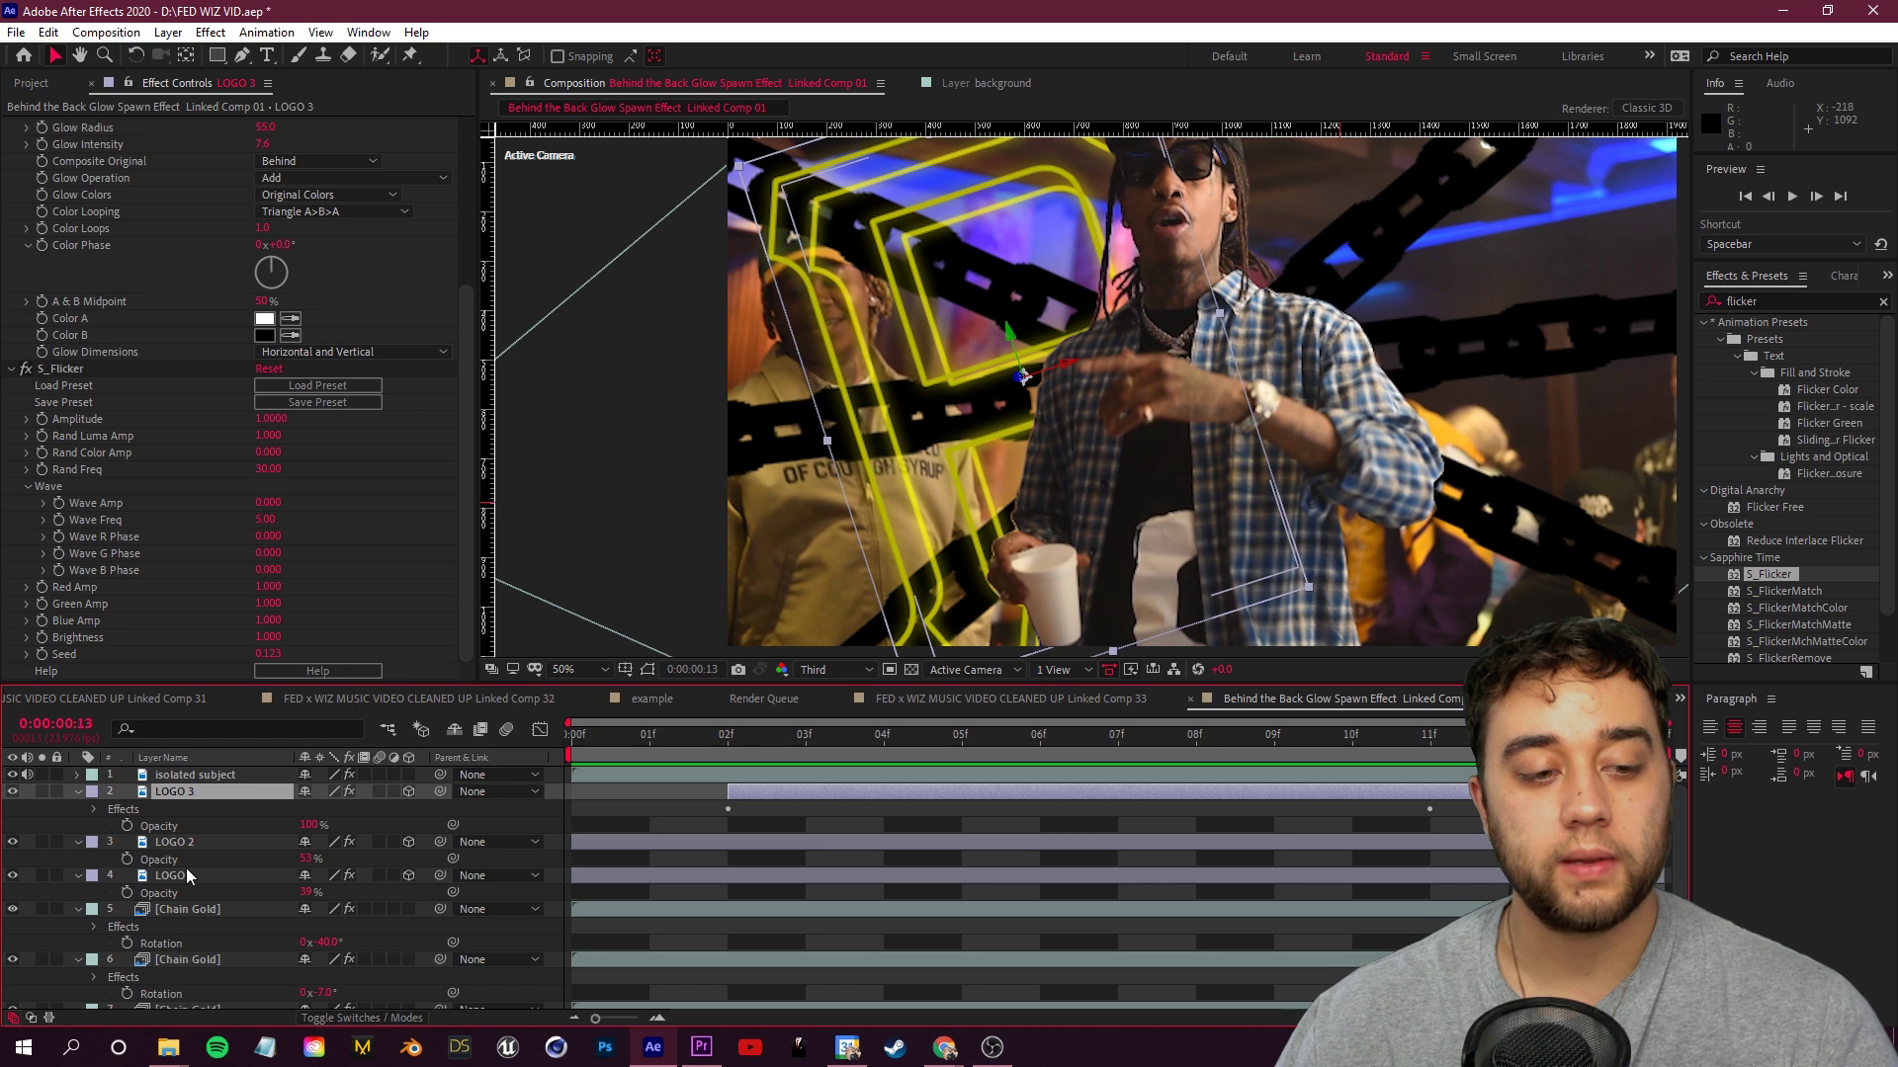
Duplicate the original LOGO layer, push the copy back along its Z axis, and place it beneath LOGO in the layer stack
left_click(186, 875)
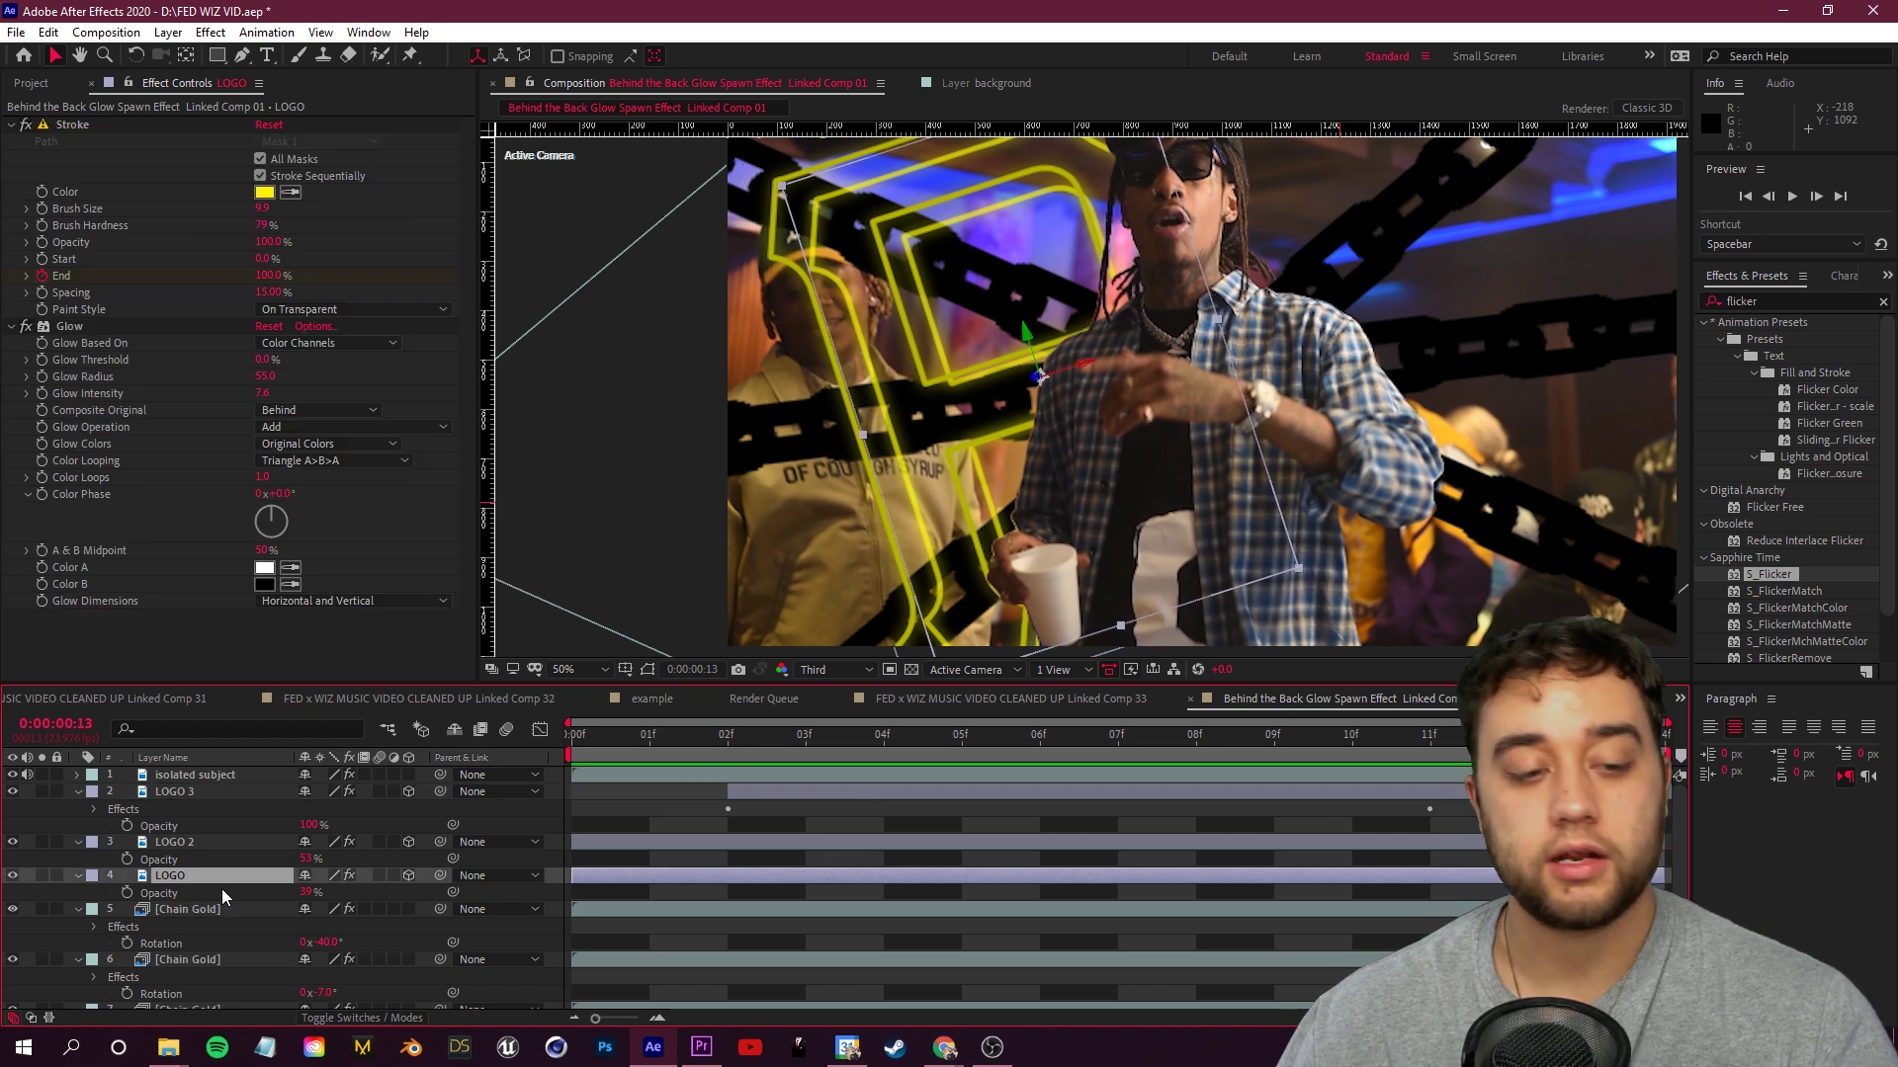
key("ctrl+d")
left_click_drag(1037, 380, 804, 603)
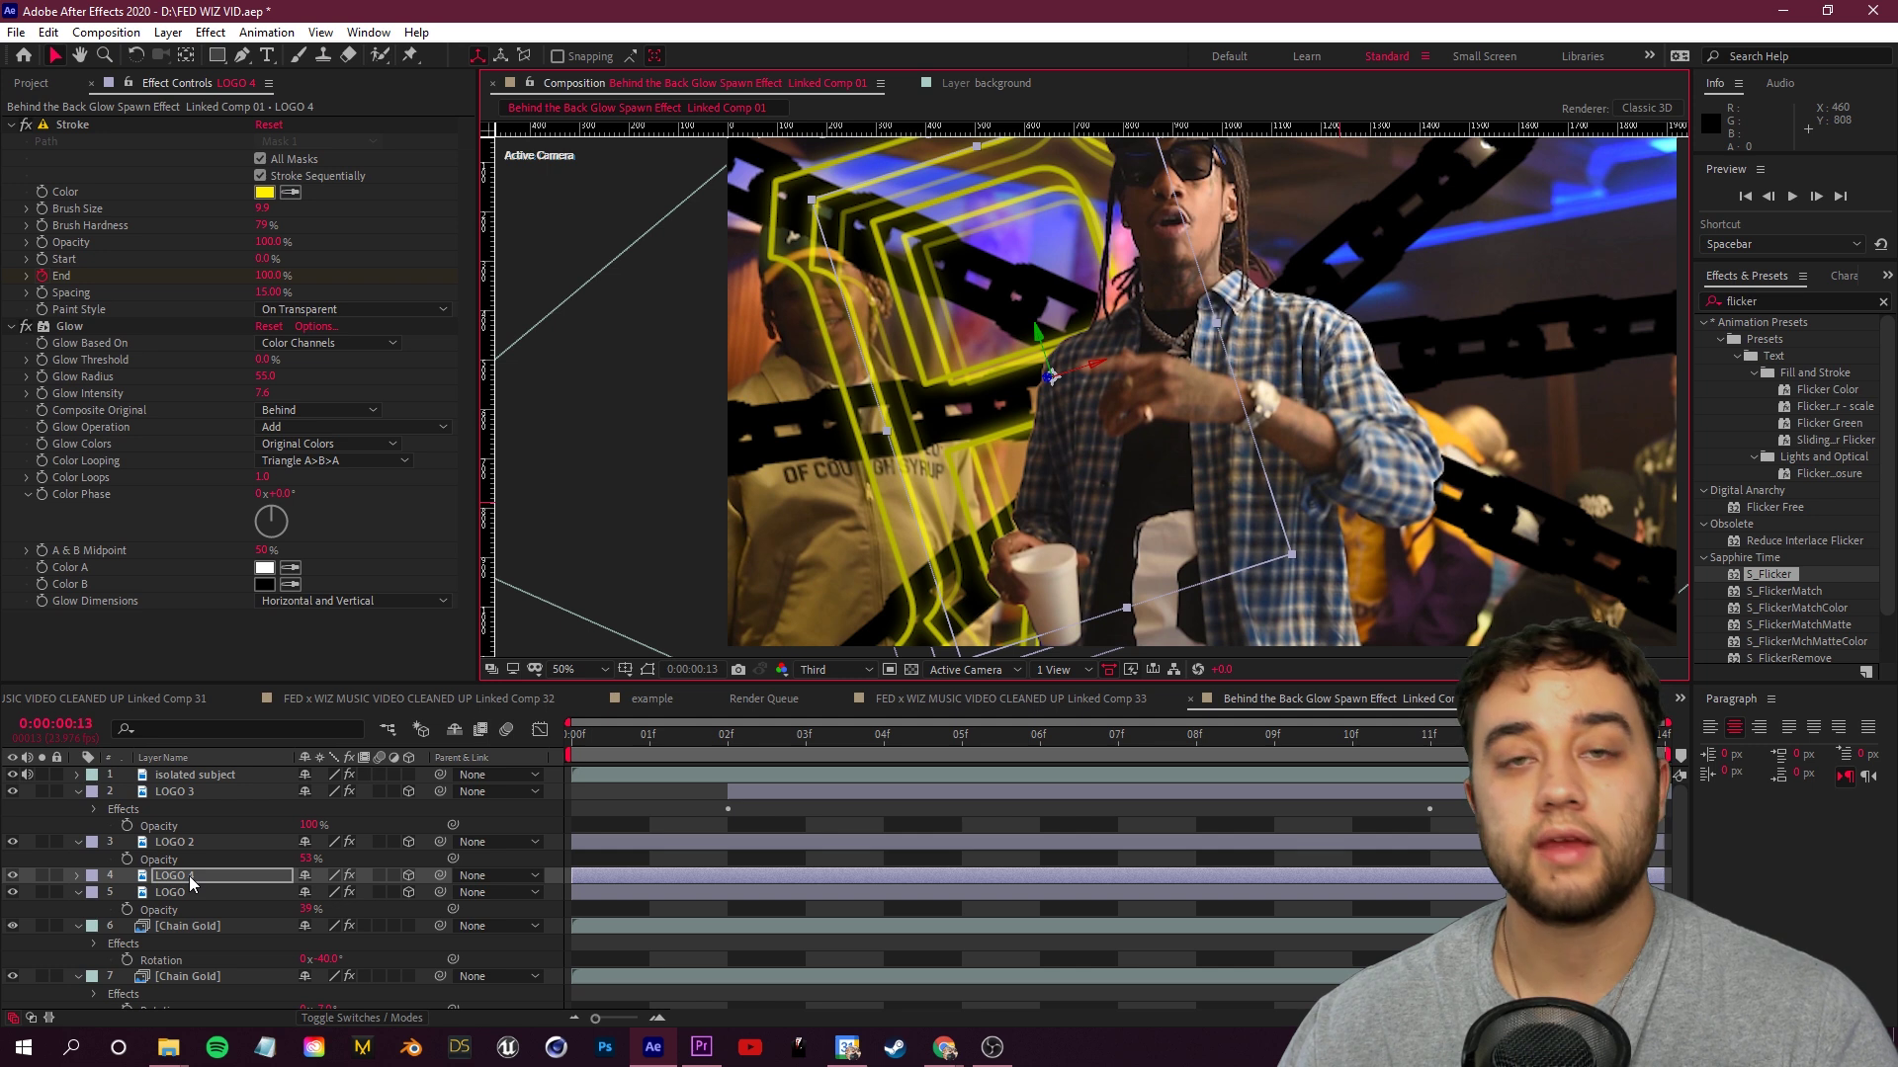
left_click_drag(184, 887, 182, 907)
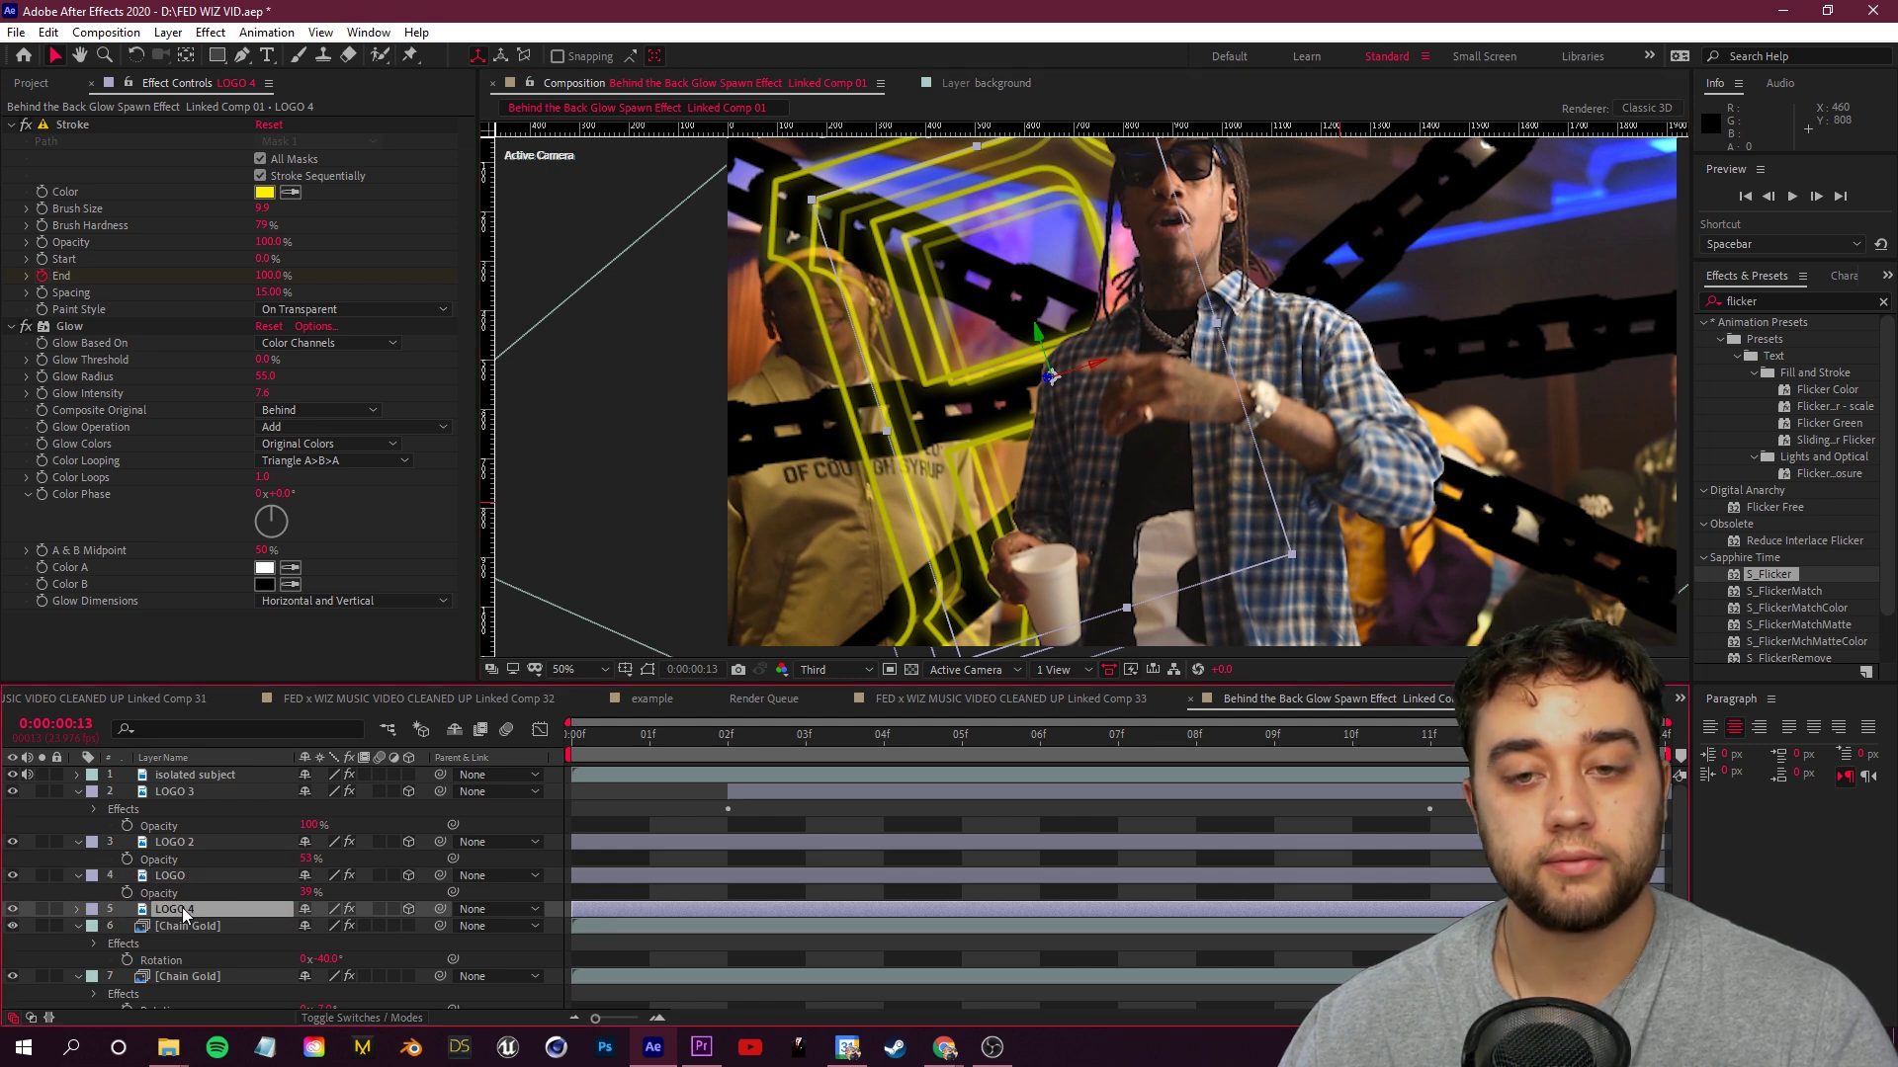
Push another logo copy back along its Z axis and add a camera to the composition
left_click(1056, 391)
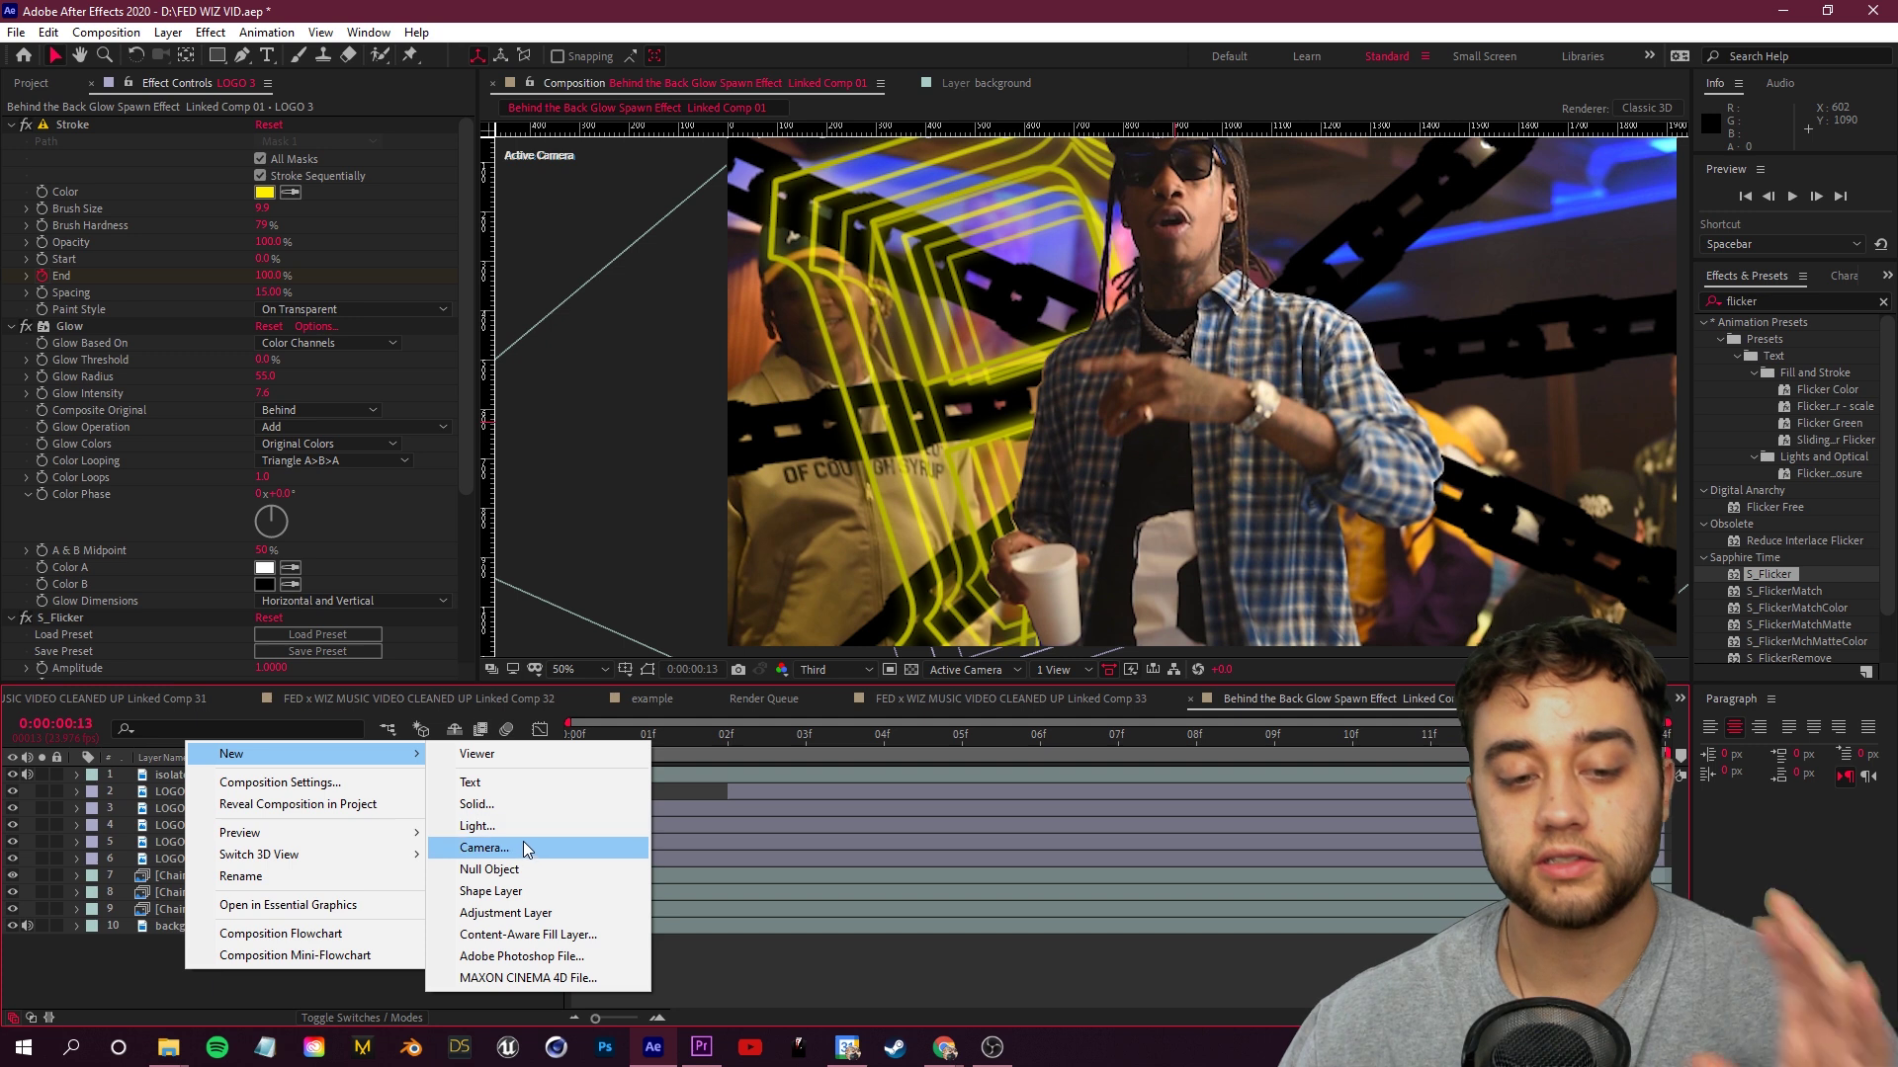
left_click(475, 847)
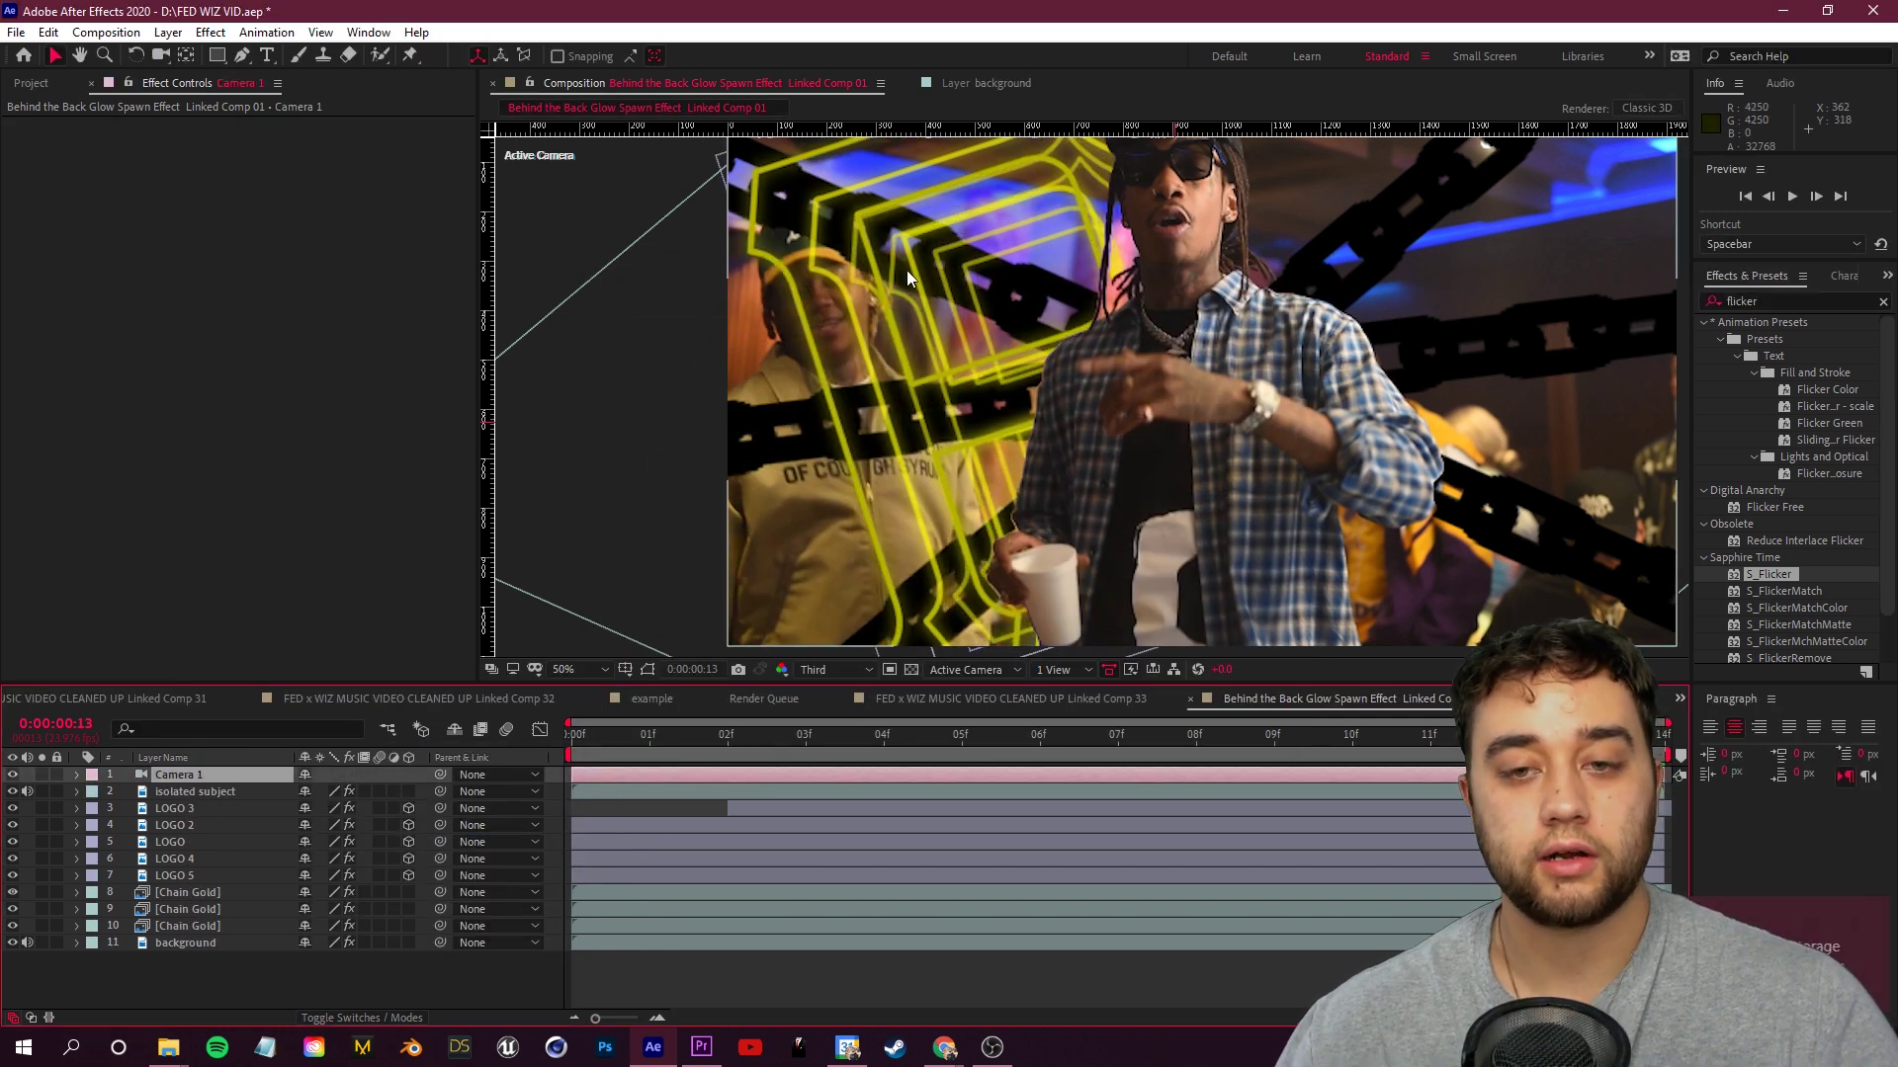
Move the view around the logo stack with the camera tool and preview the animation up to frame 12
key("c")
left_click_drag(919, 289, 1104, 516)
scroll(1104, 515, "down", 3)
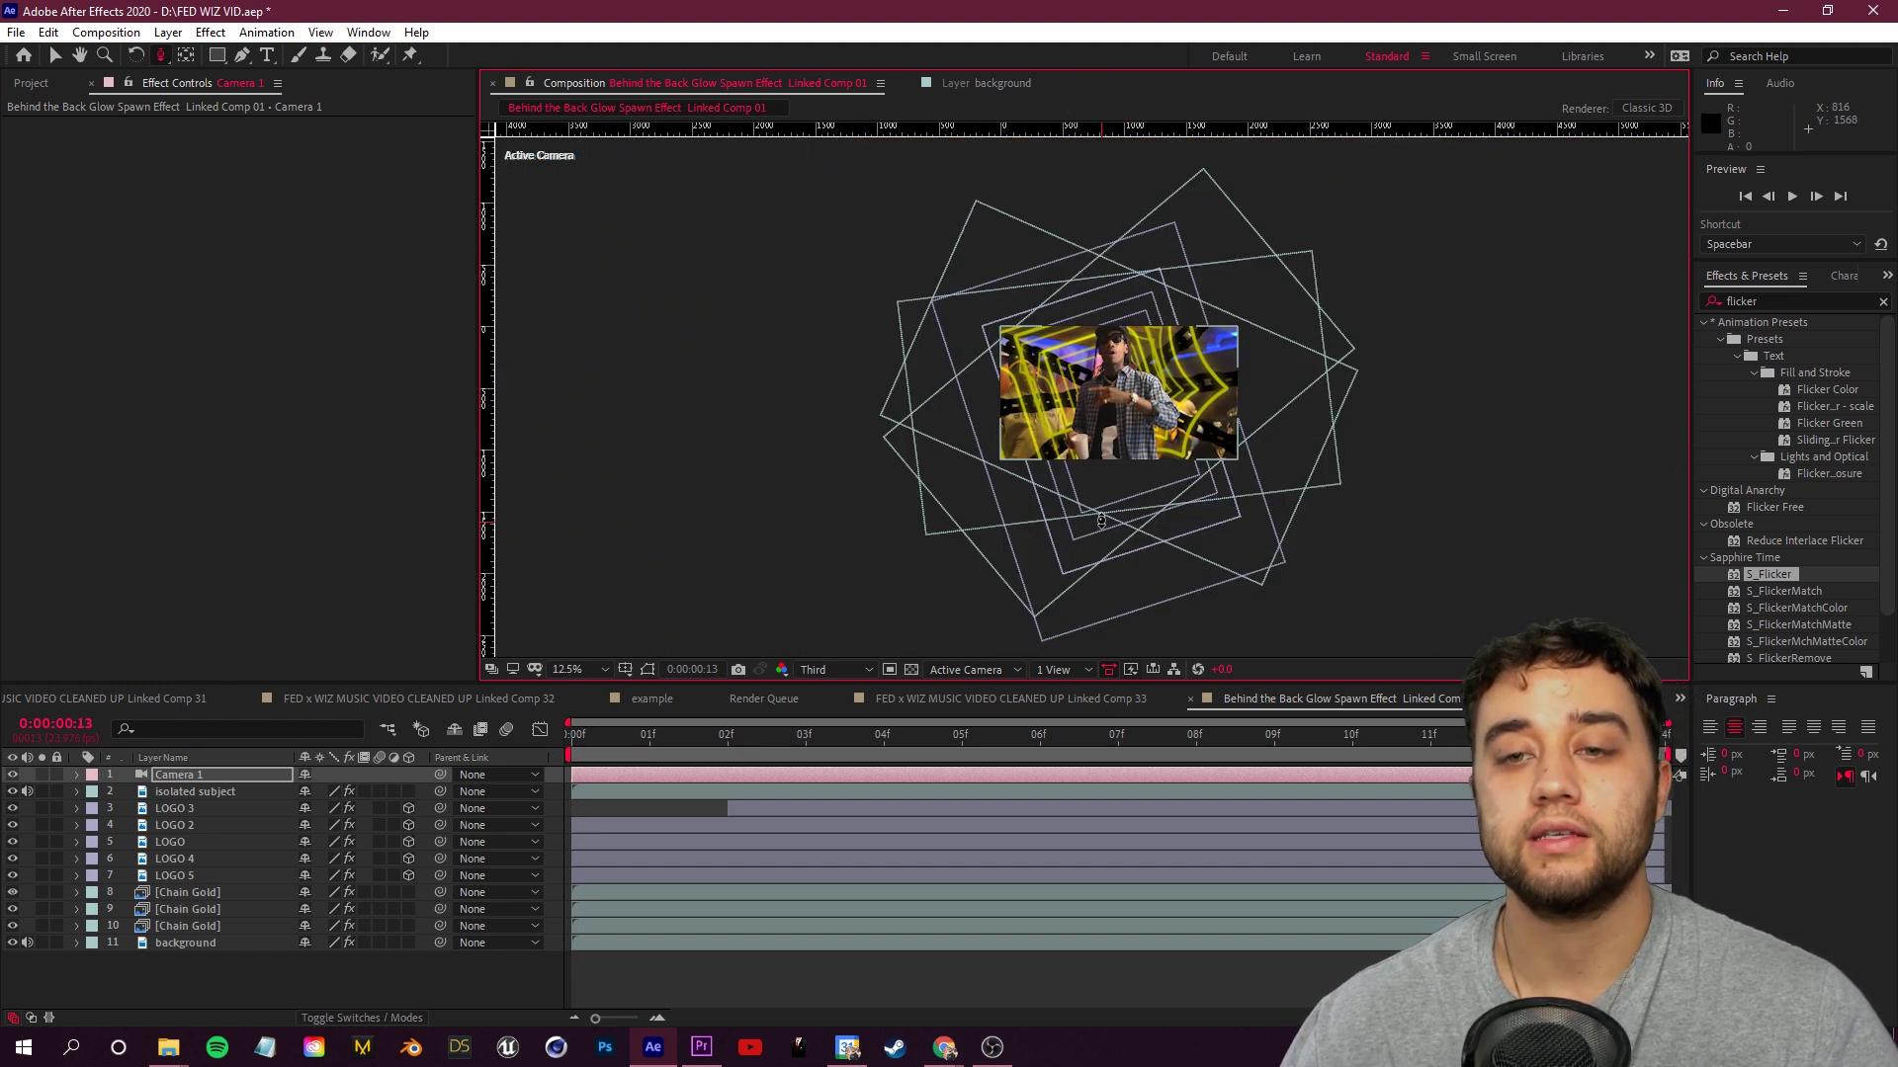
scroll(1104, 516, "up", 1)
left_click_drag(1334, 741, 808, 786)
key("space")
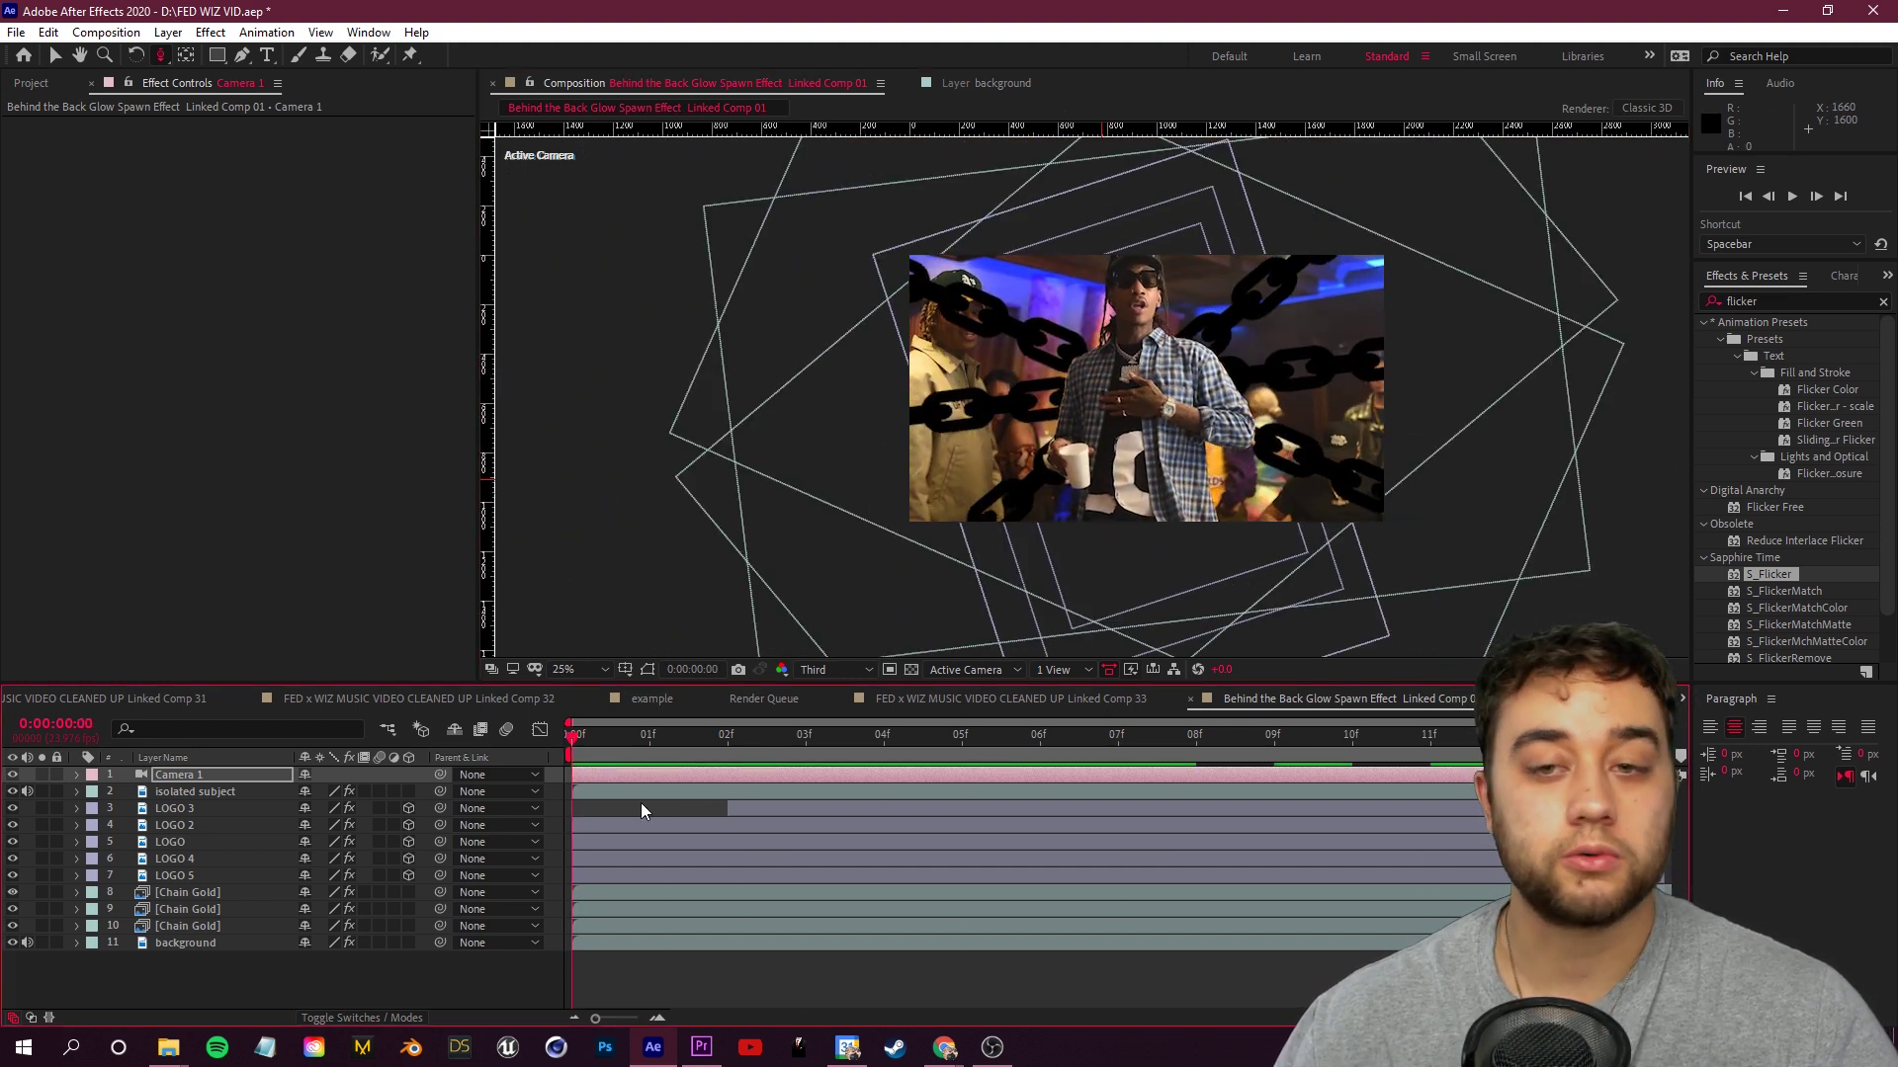
right_click(302, 998)
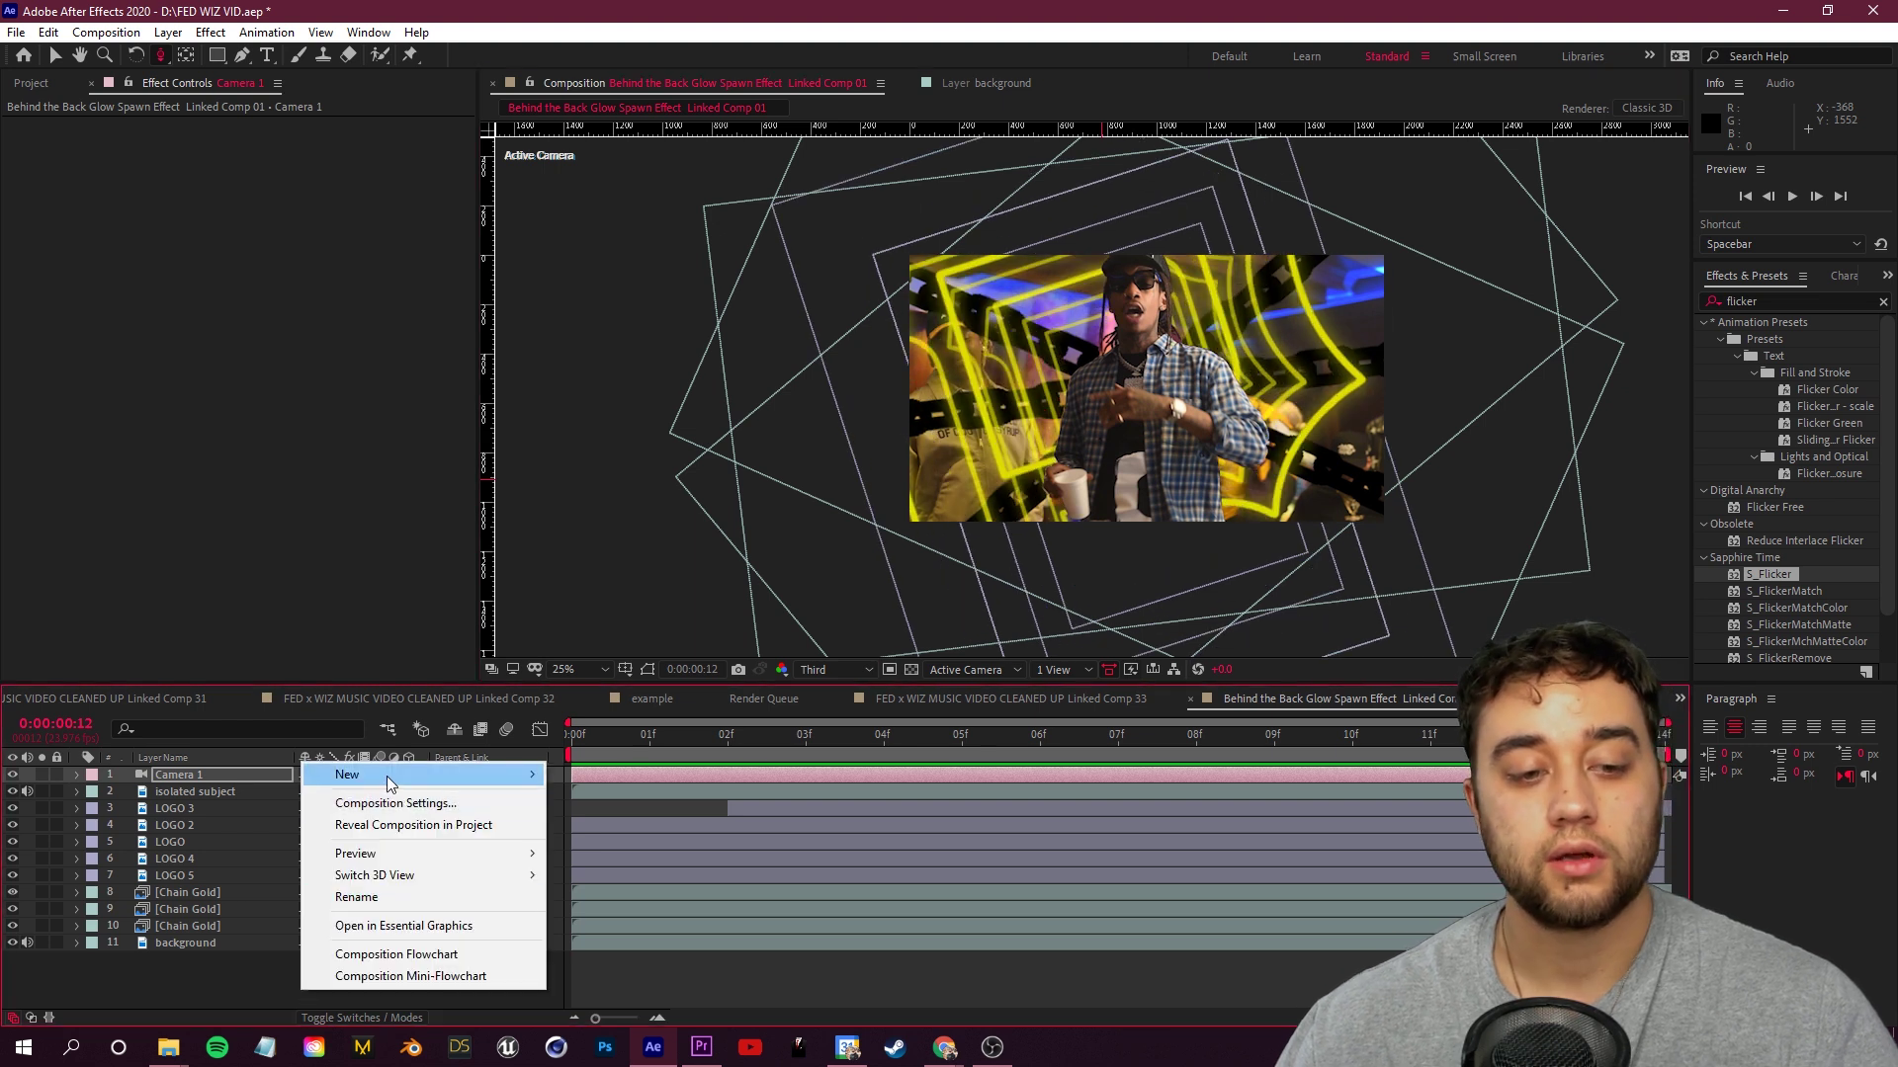
mouse_move(346, 773)
left_click(248, 979)
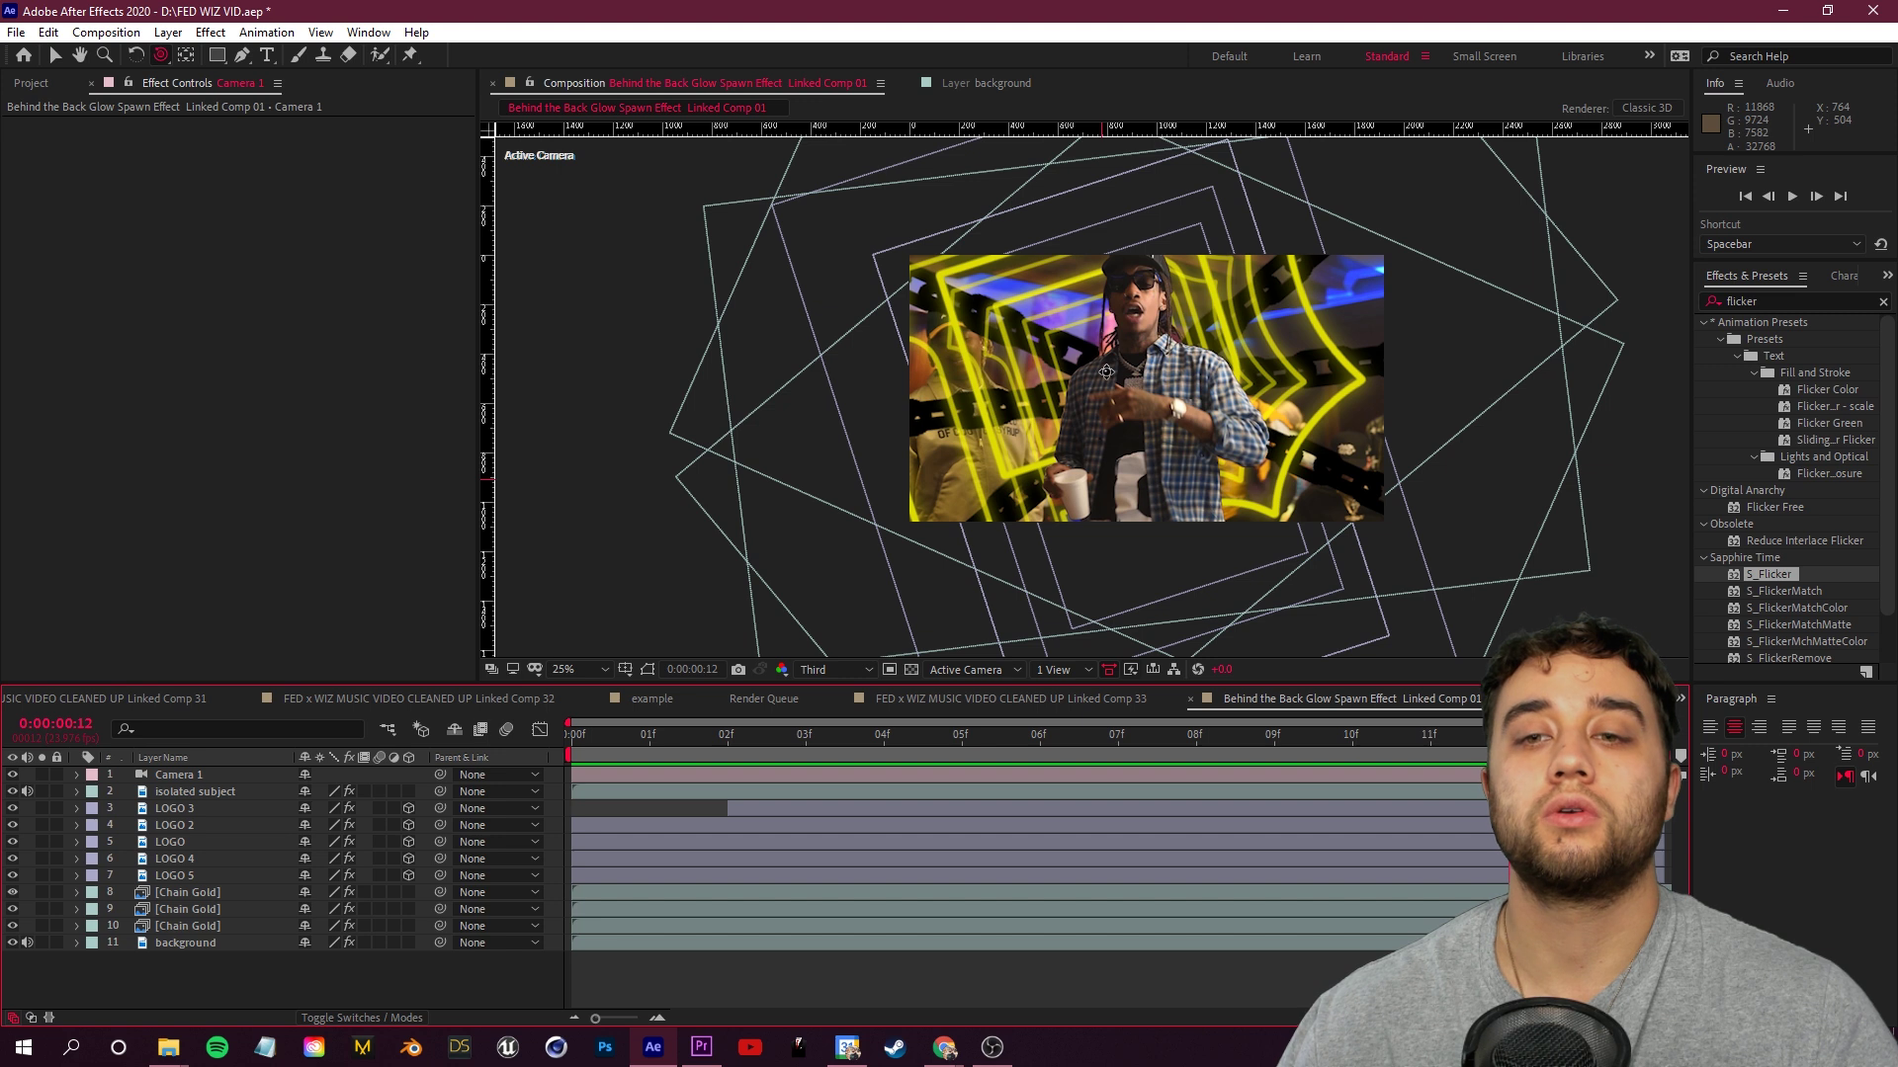
Keyframe all of Camera 1's transform properties at the first frame, reposition the camera at frame 13, and preview the move
left_click_drag(1093, 381, 1239, 435)
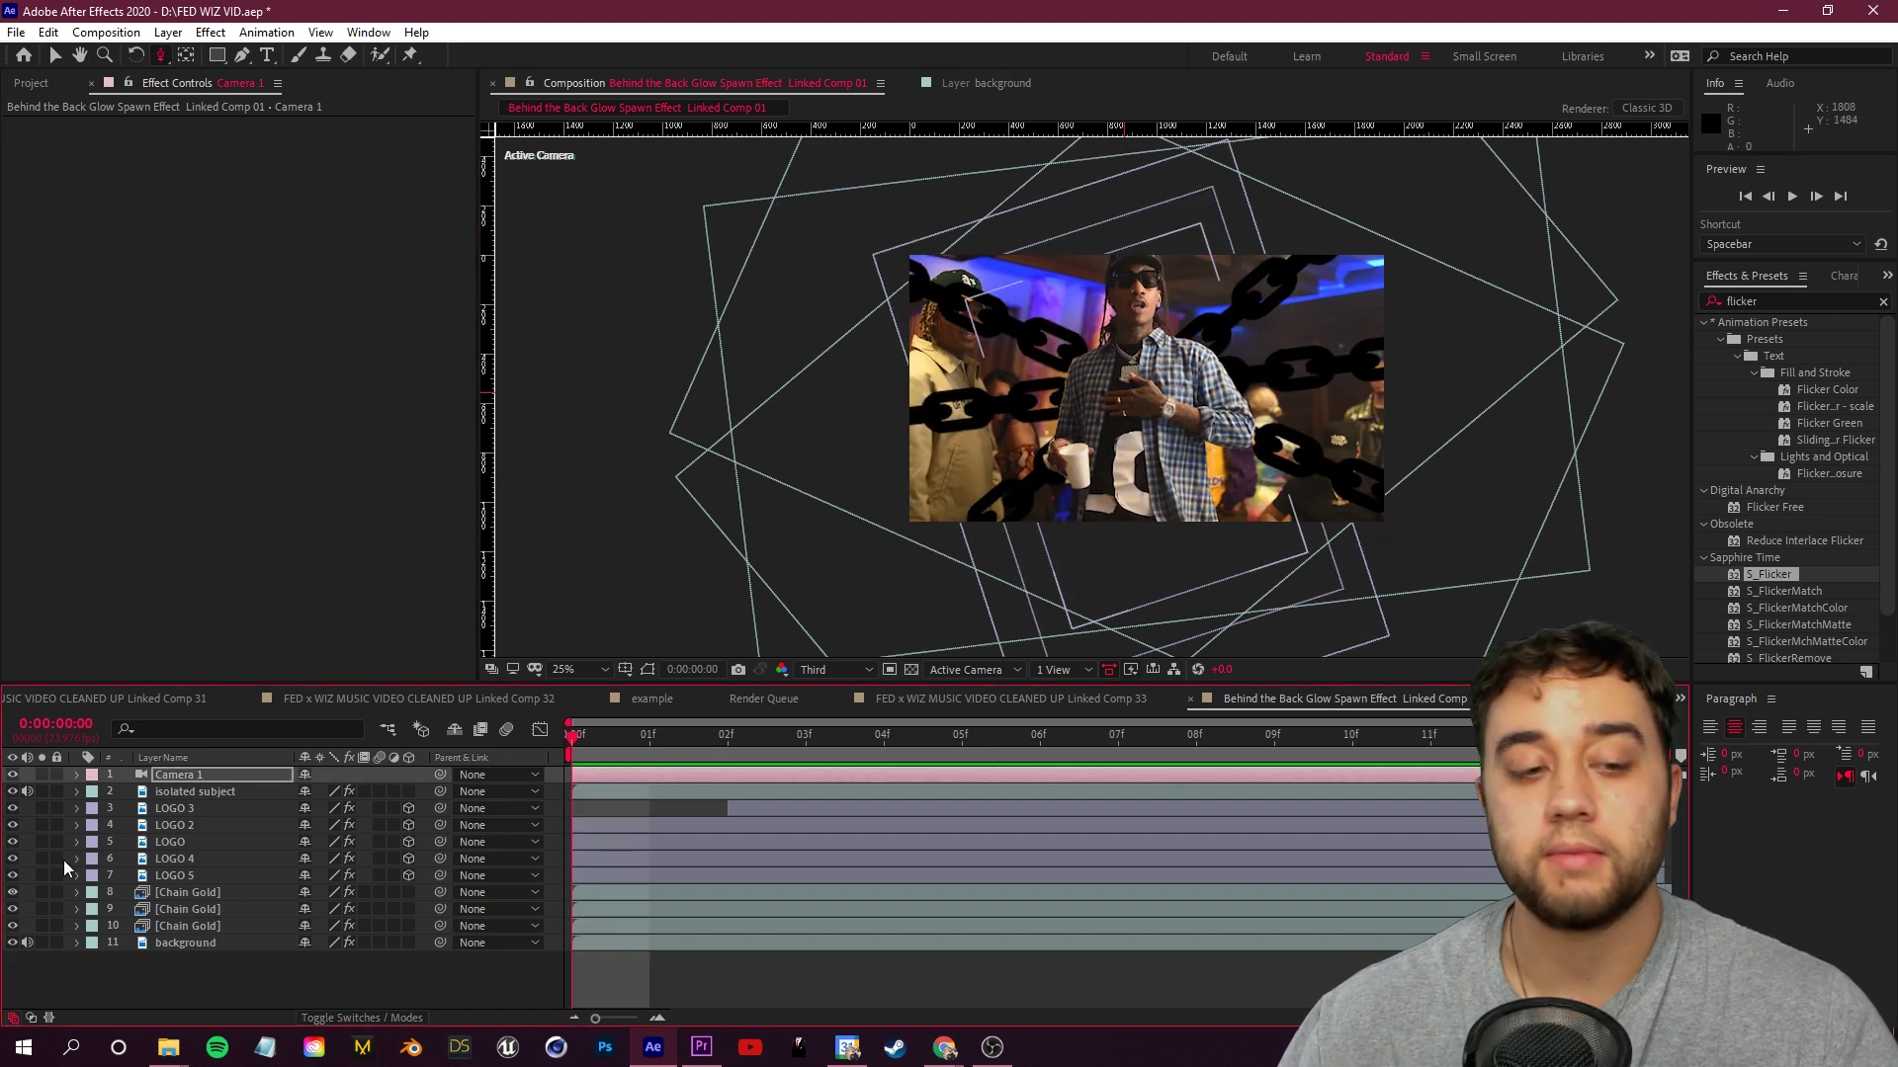
left_click(77, 775)
left_click(95, 792)
left_click_drag(128, 808, 127, 892)
key("space")
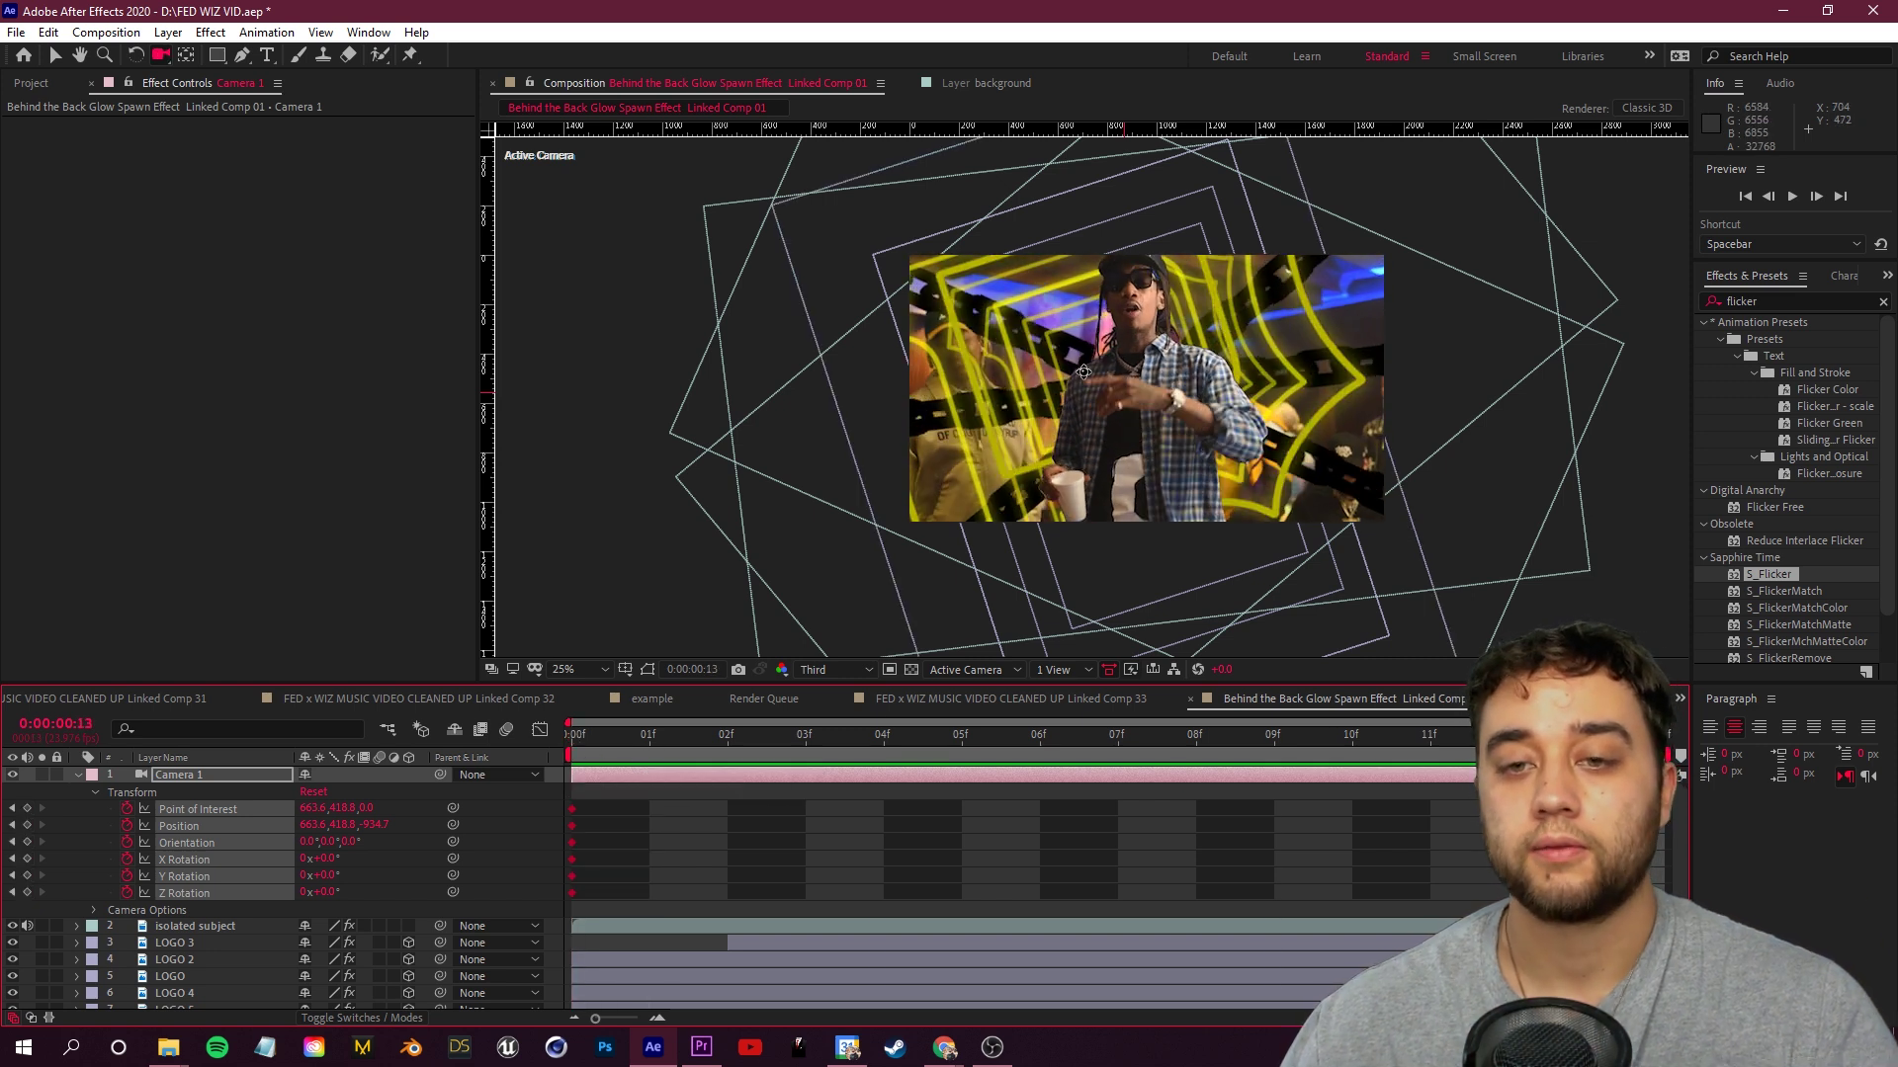
key("space")
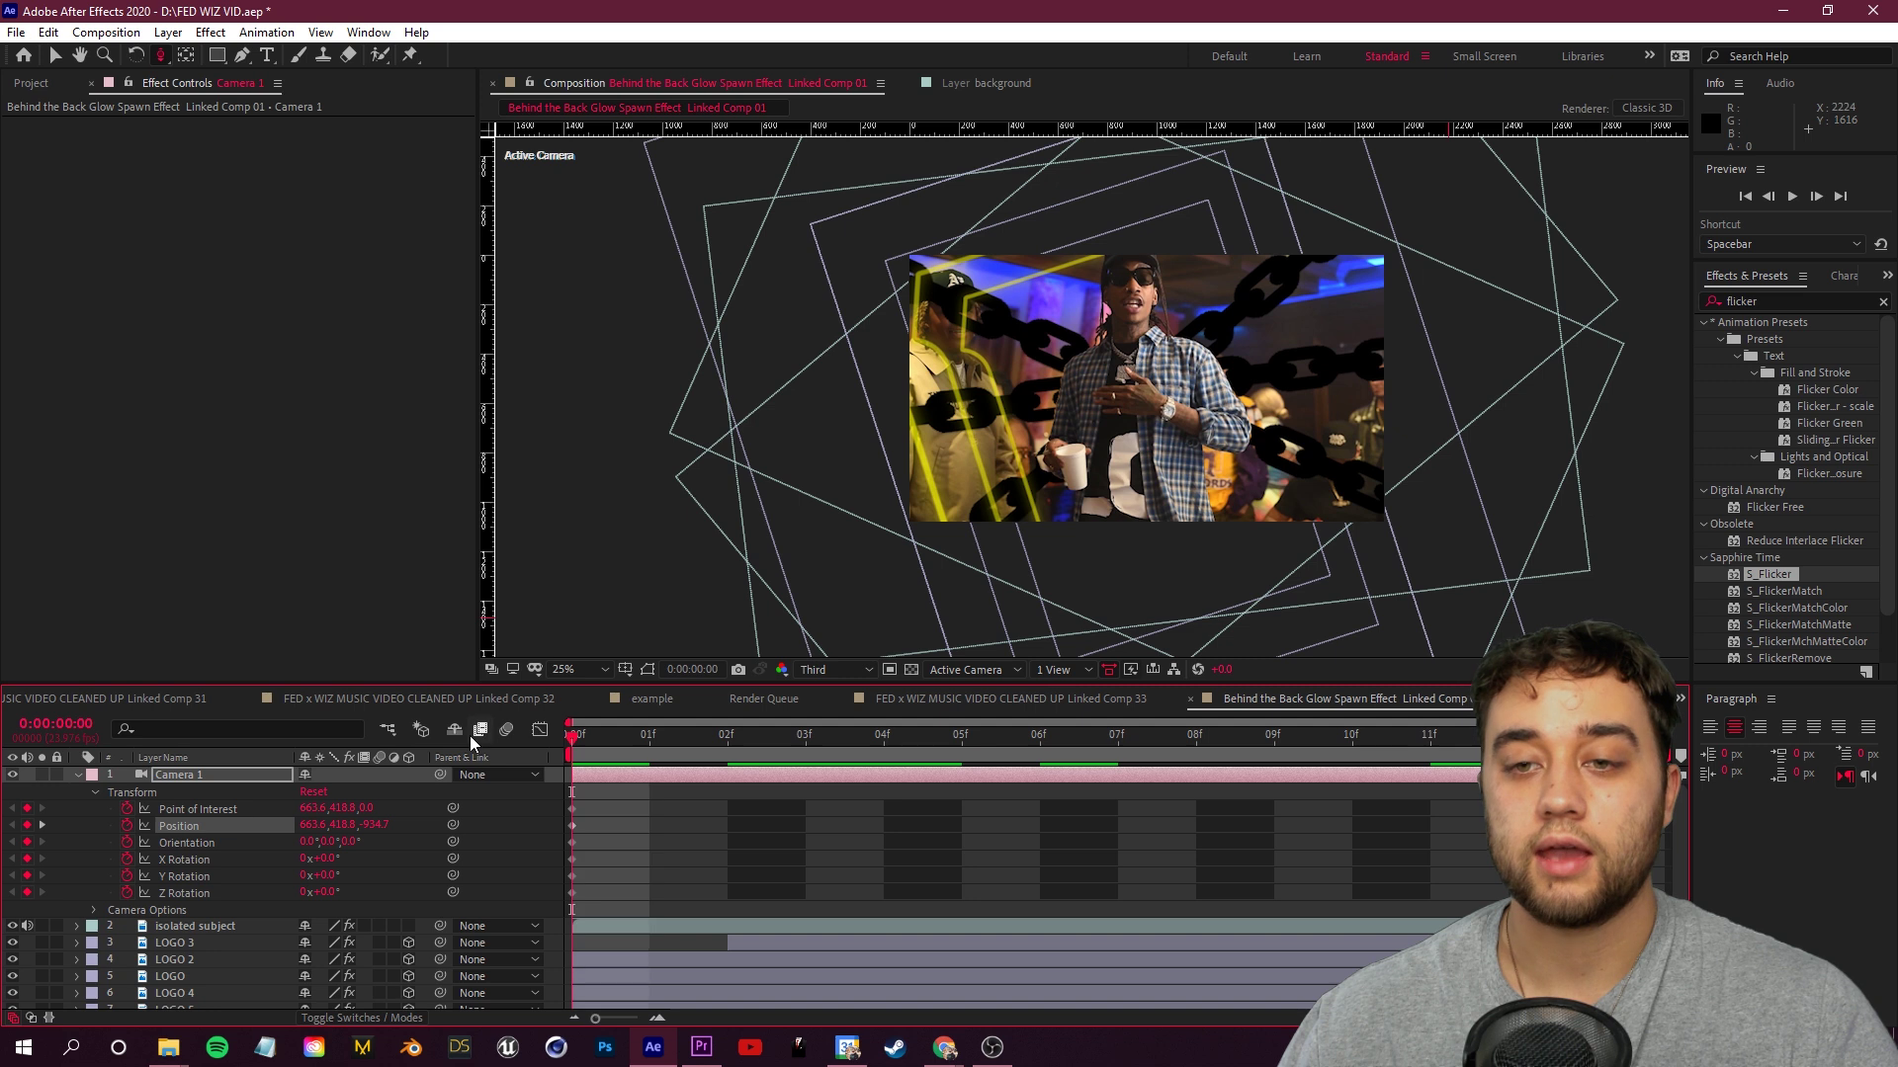
key("space")
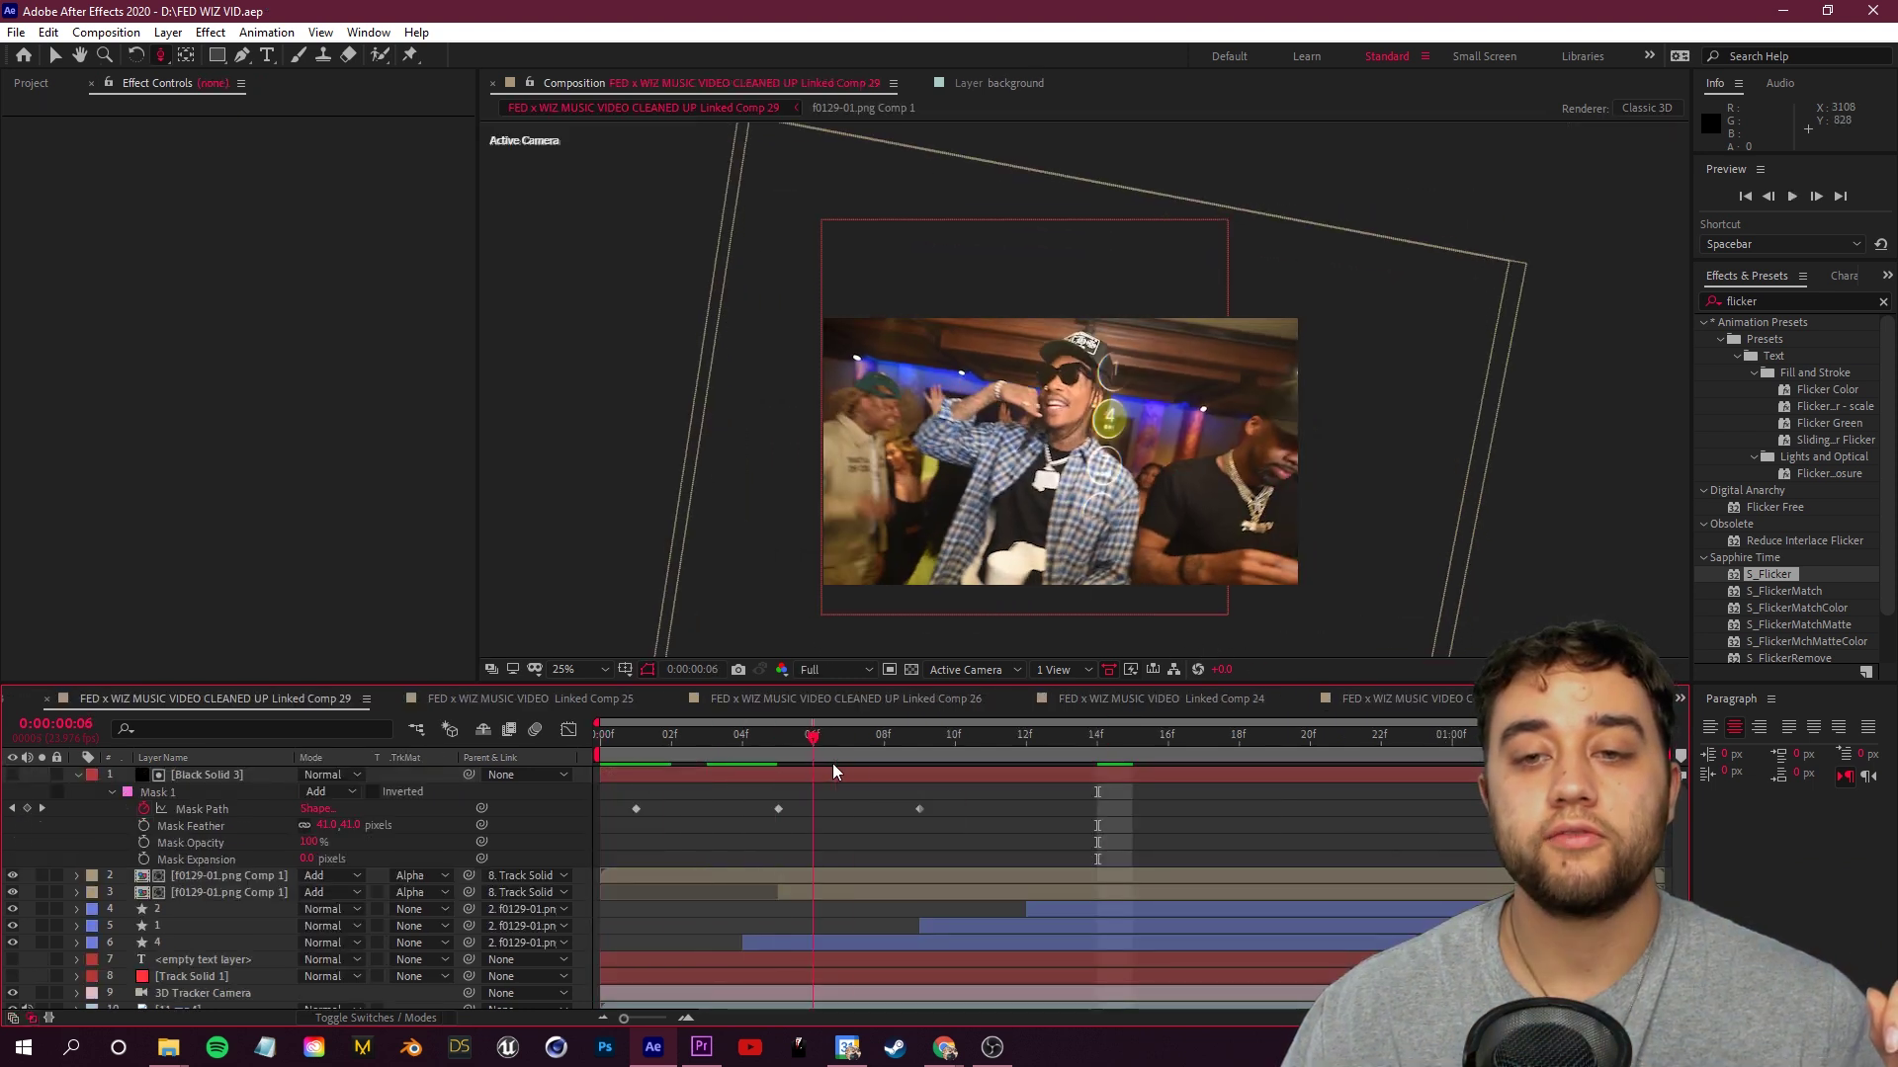
Examine the finished phone keypad effect in the Linked Comp 29 composition, playing it back and checking it up close
key("space")
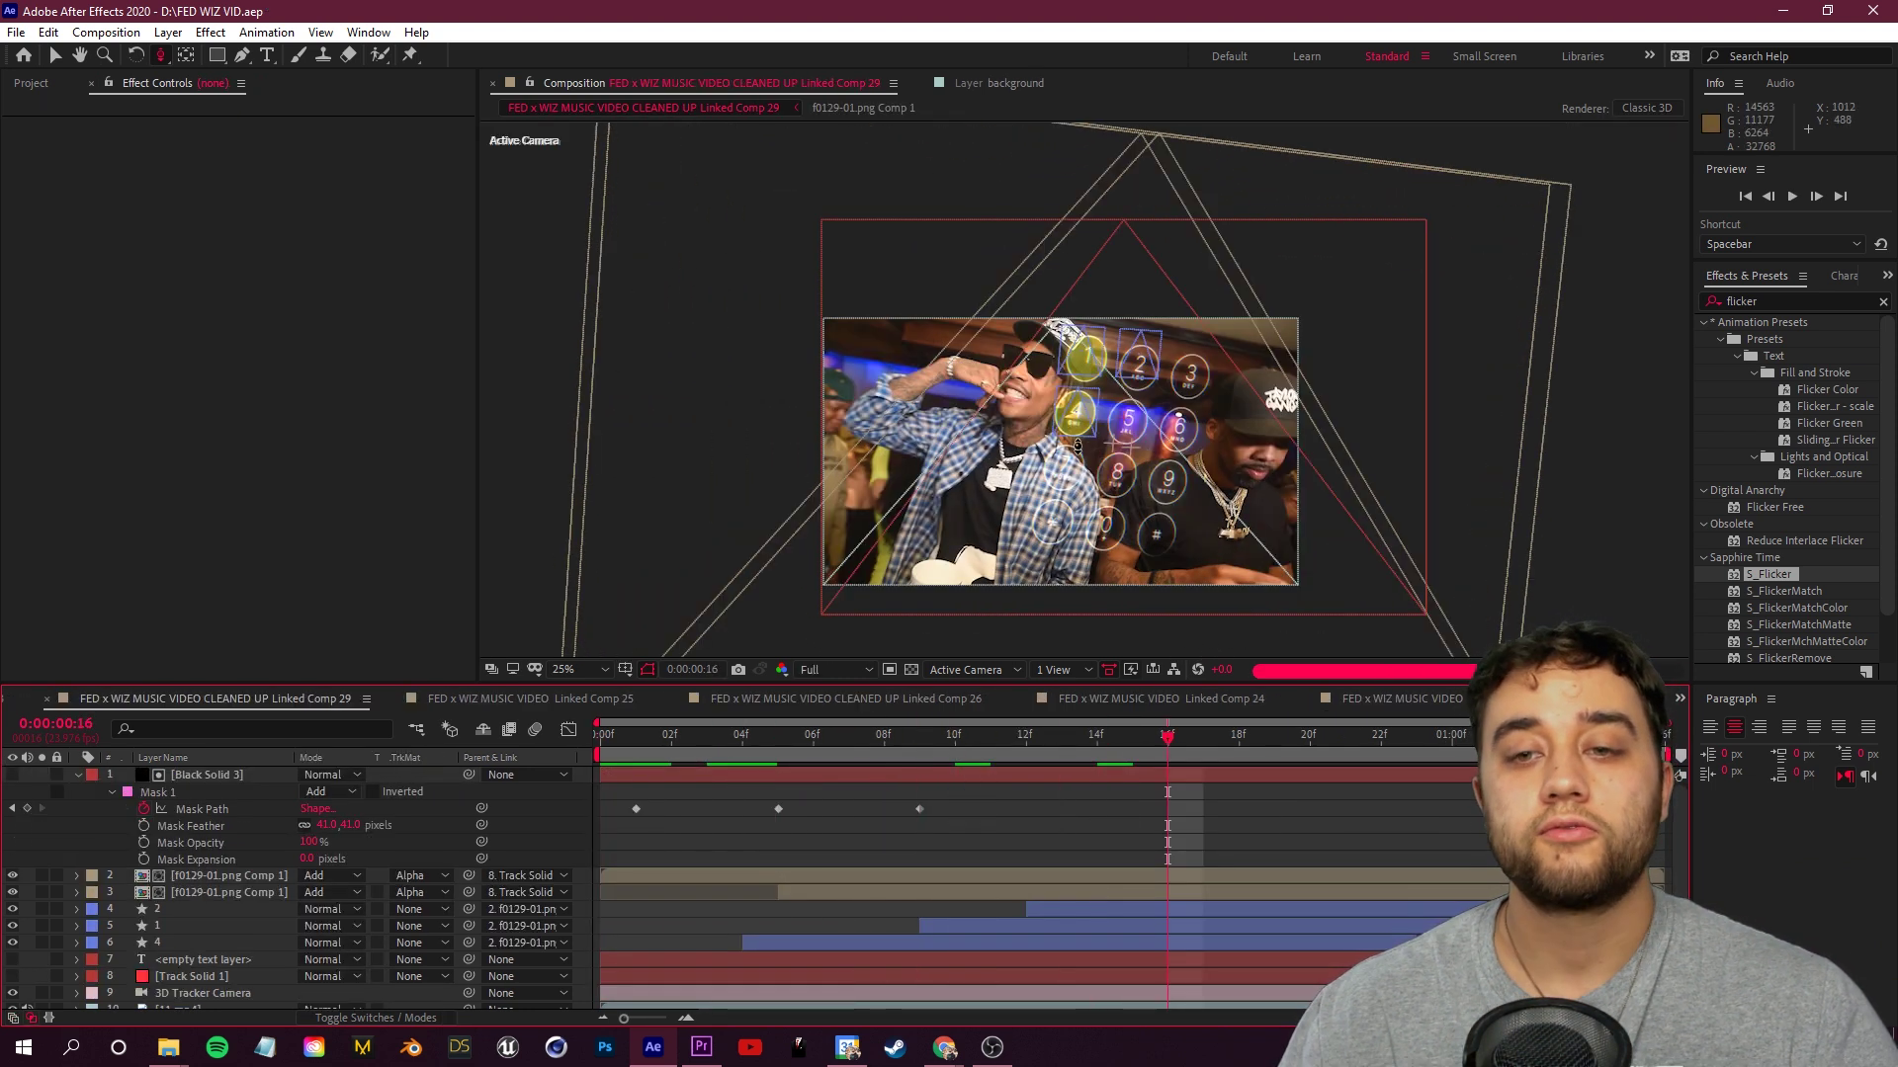
key("space")
key("v")
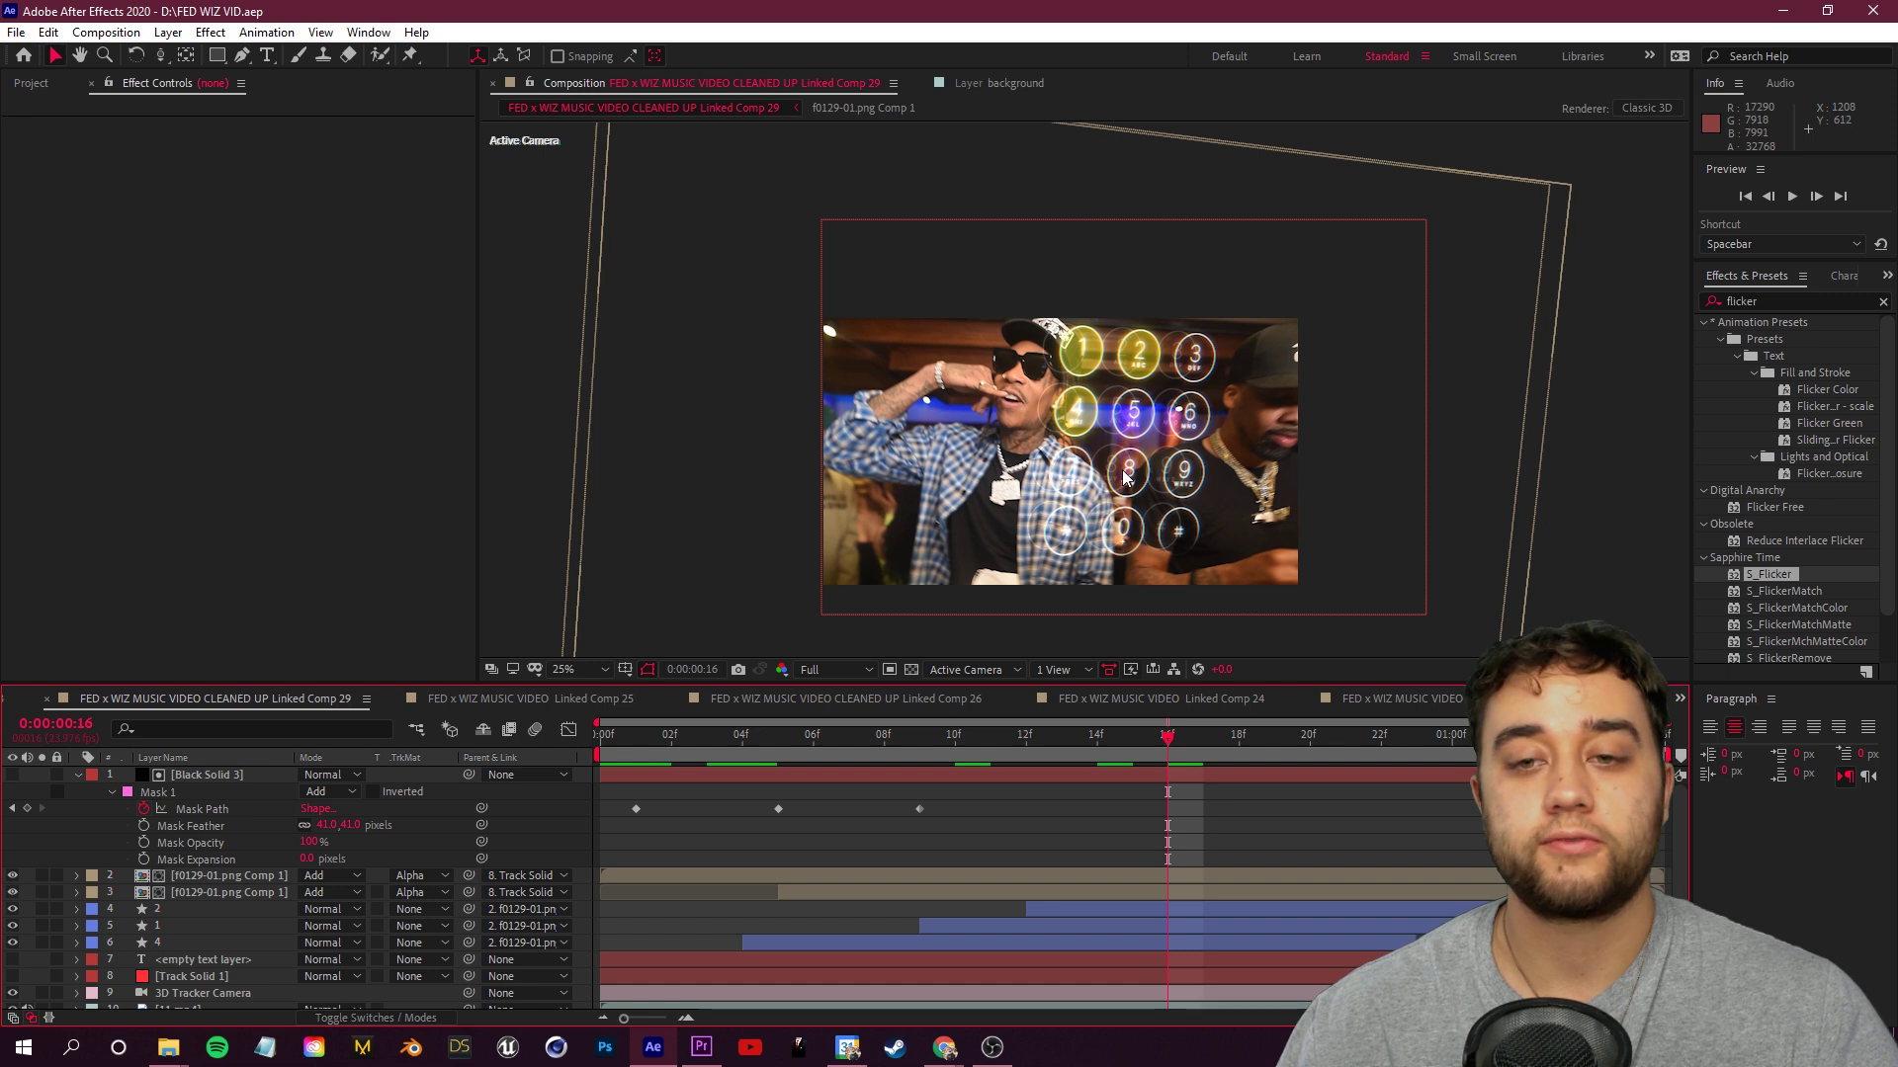
key("/")
key("space")
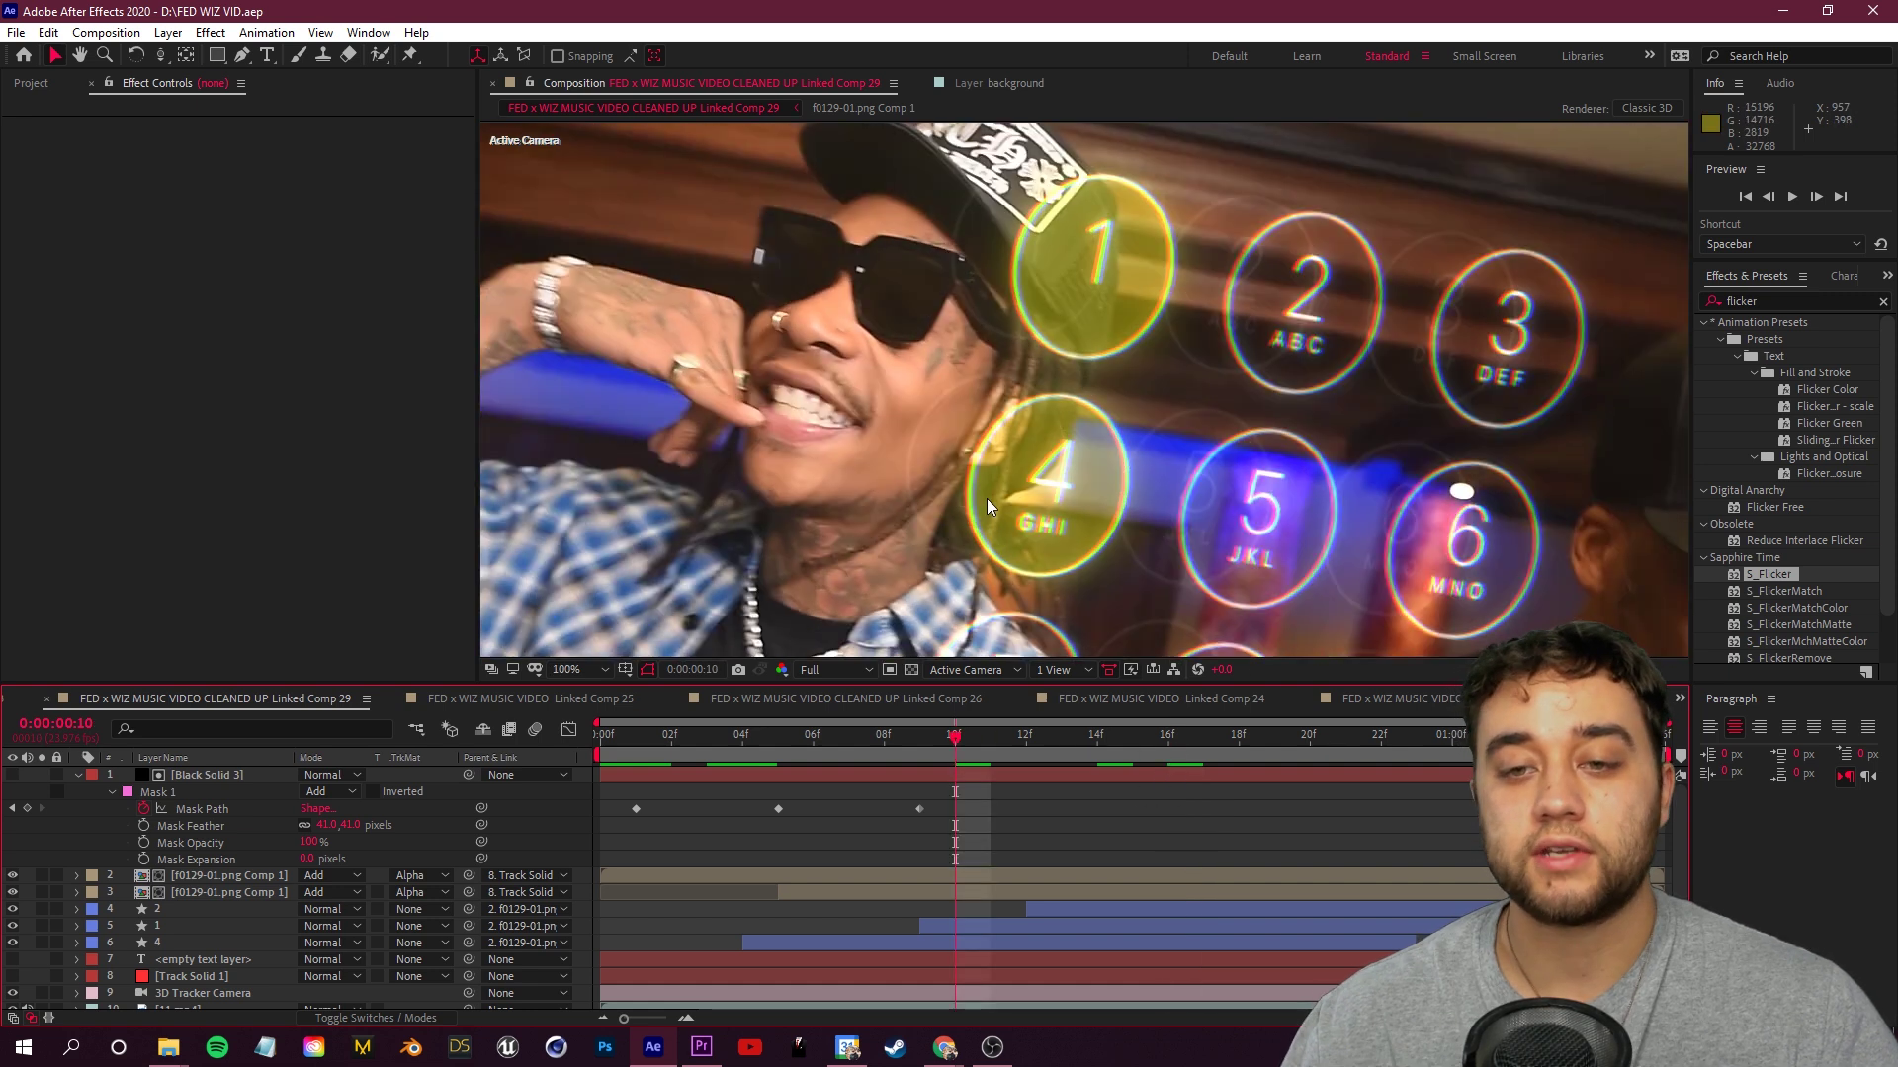
left_click_drag(954, 737, 942, 791)
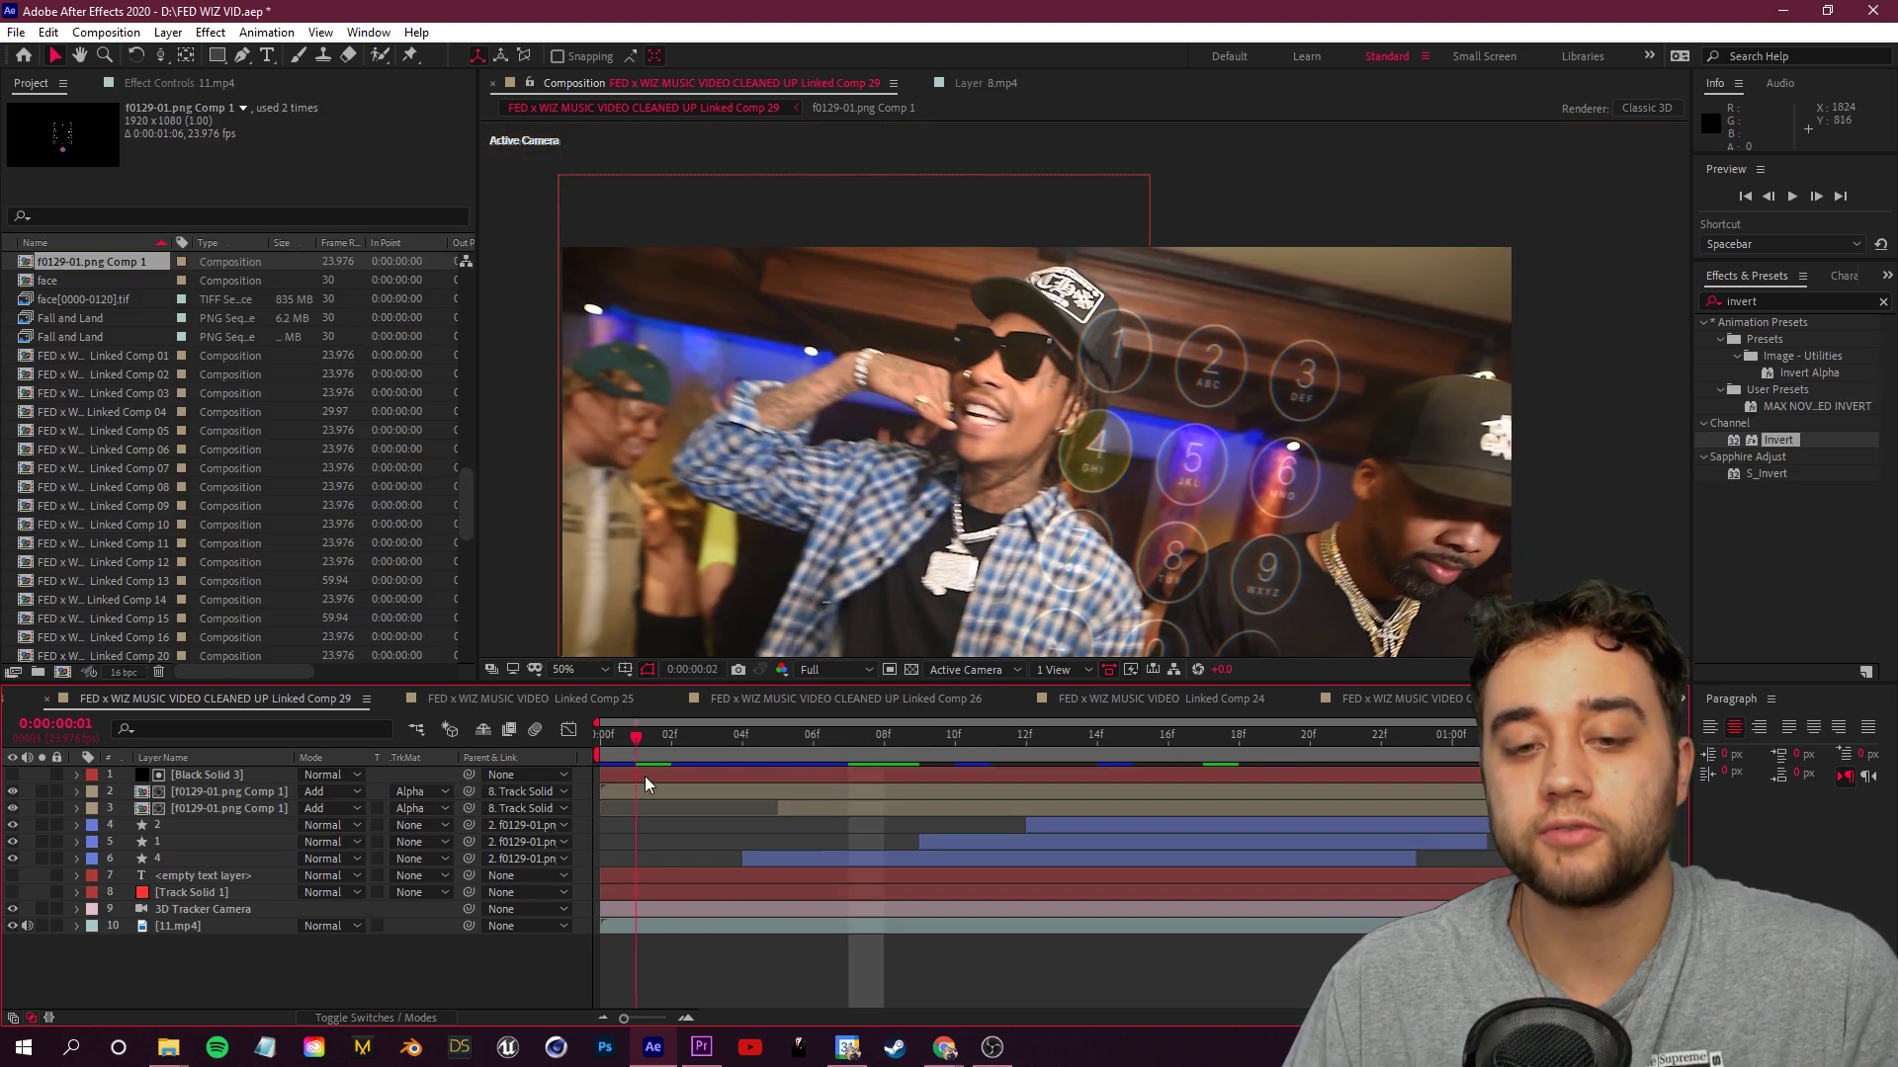
left_click_drag(645, 775, 911, 751)
Create a new composition named PHONE DIAL
left_click(62, 672)
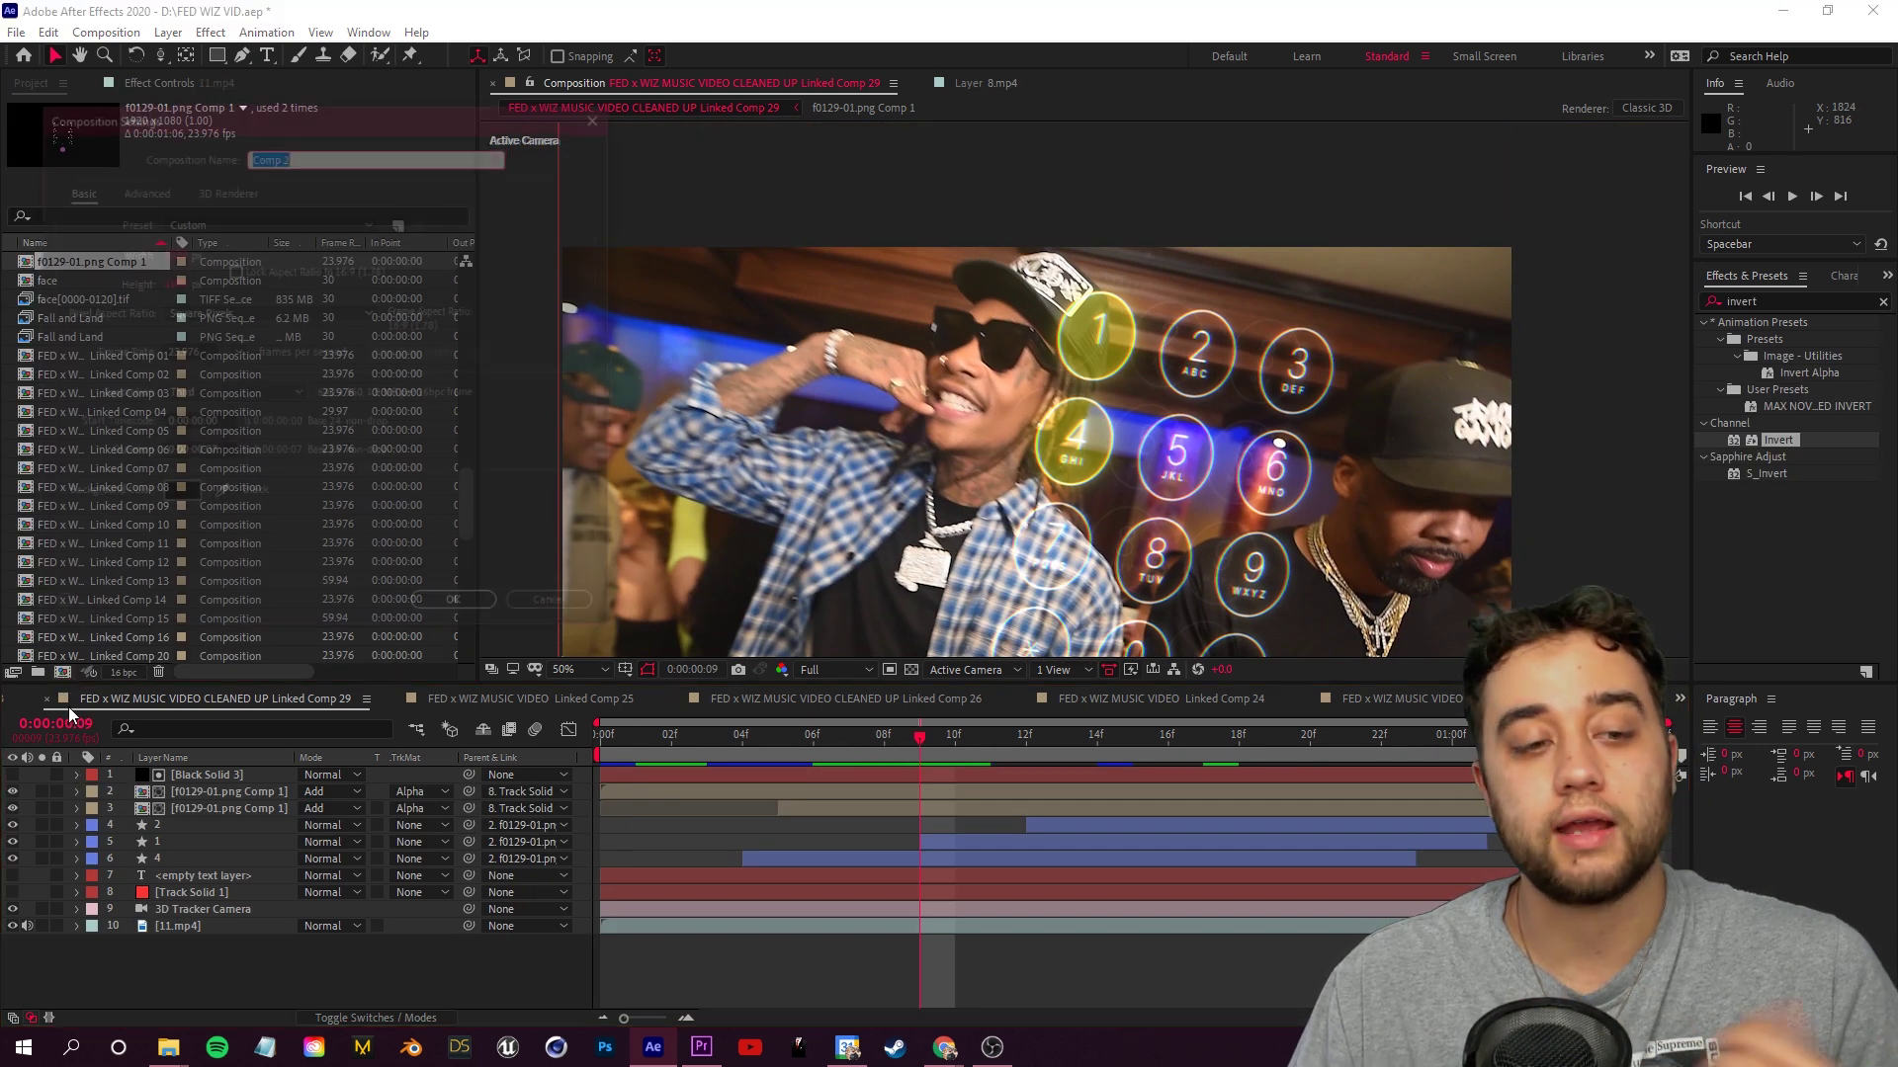
type("PHONE DIAL")
key("Return")
Copy the 11.mp4 footage layer from Linked Comp 29 into the PHONE DIAL composition and preview it
left_click(180, 929)
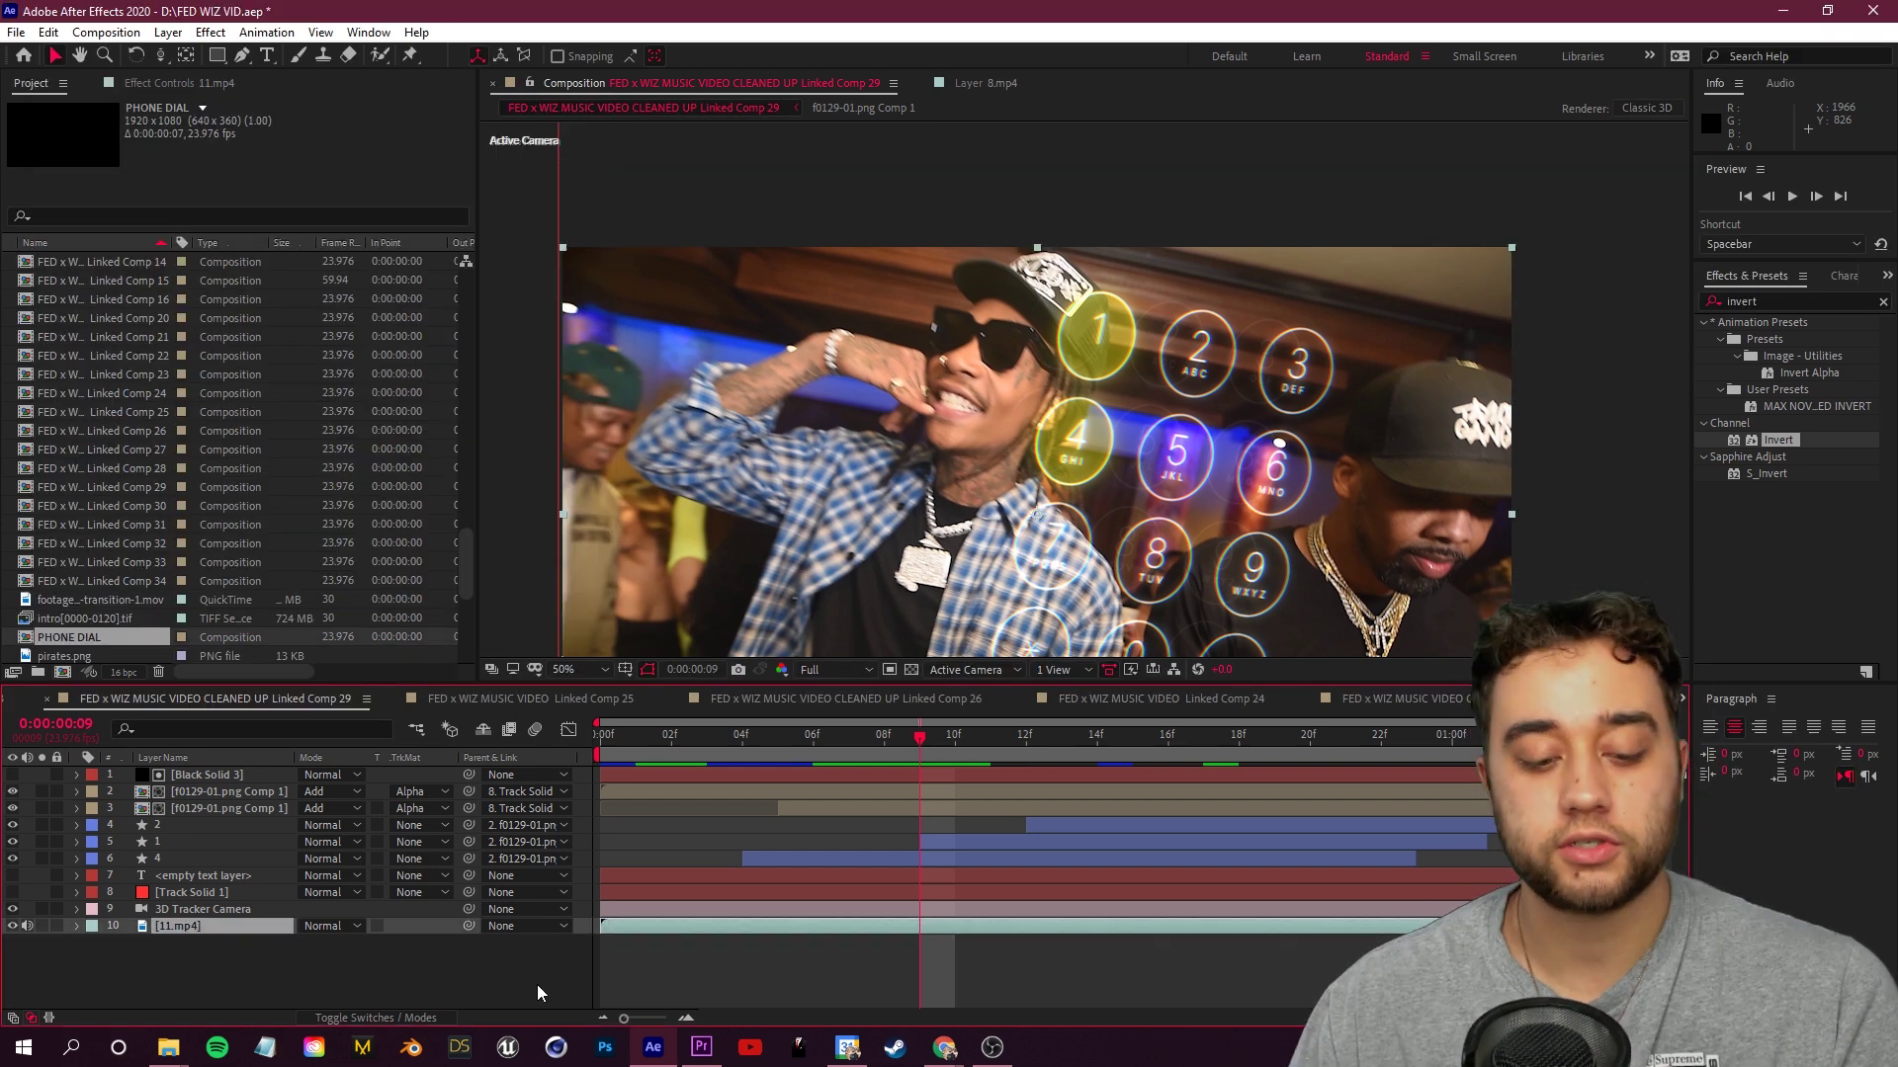
left_click(1453, 698)
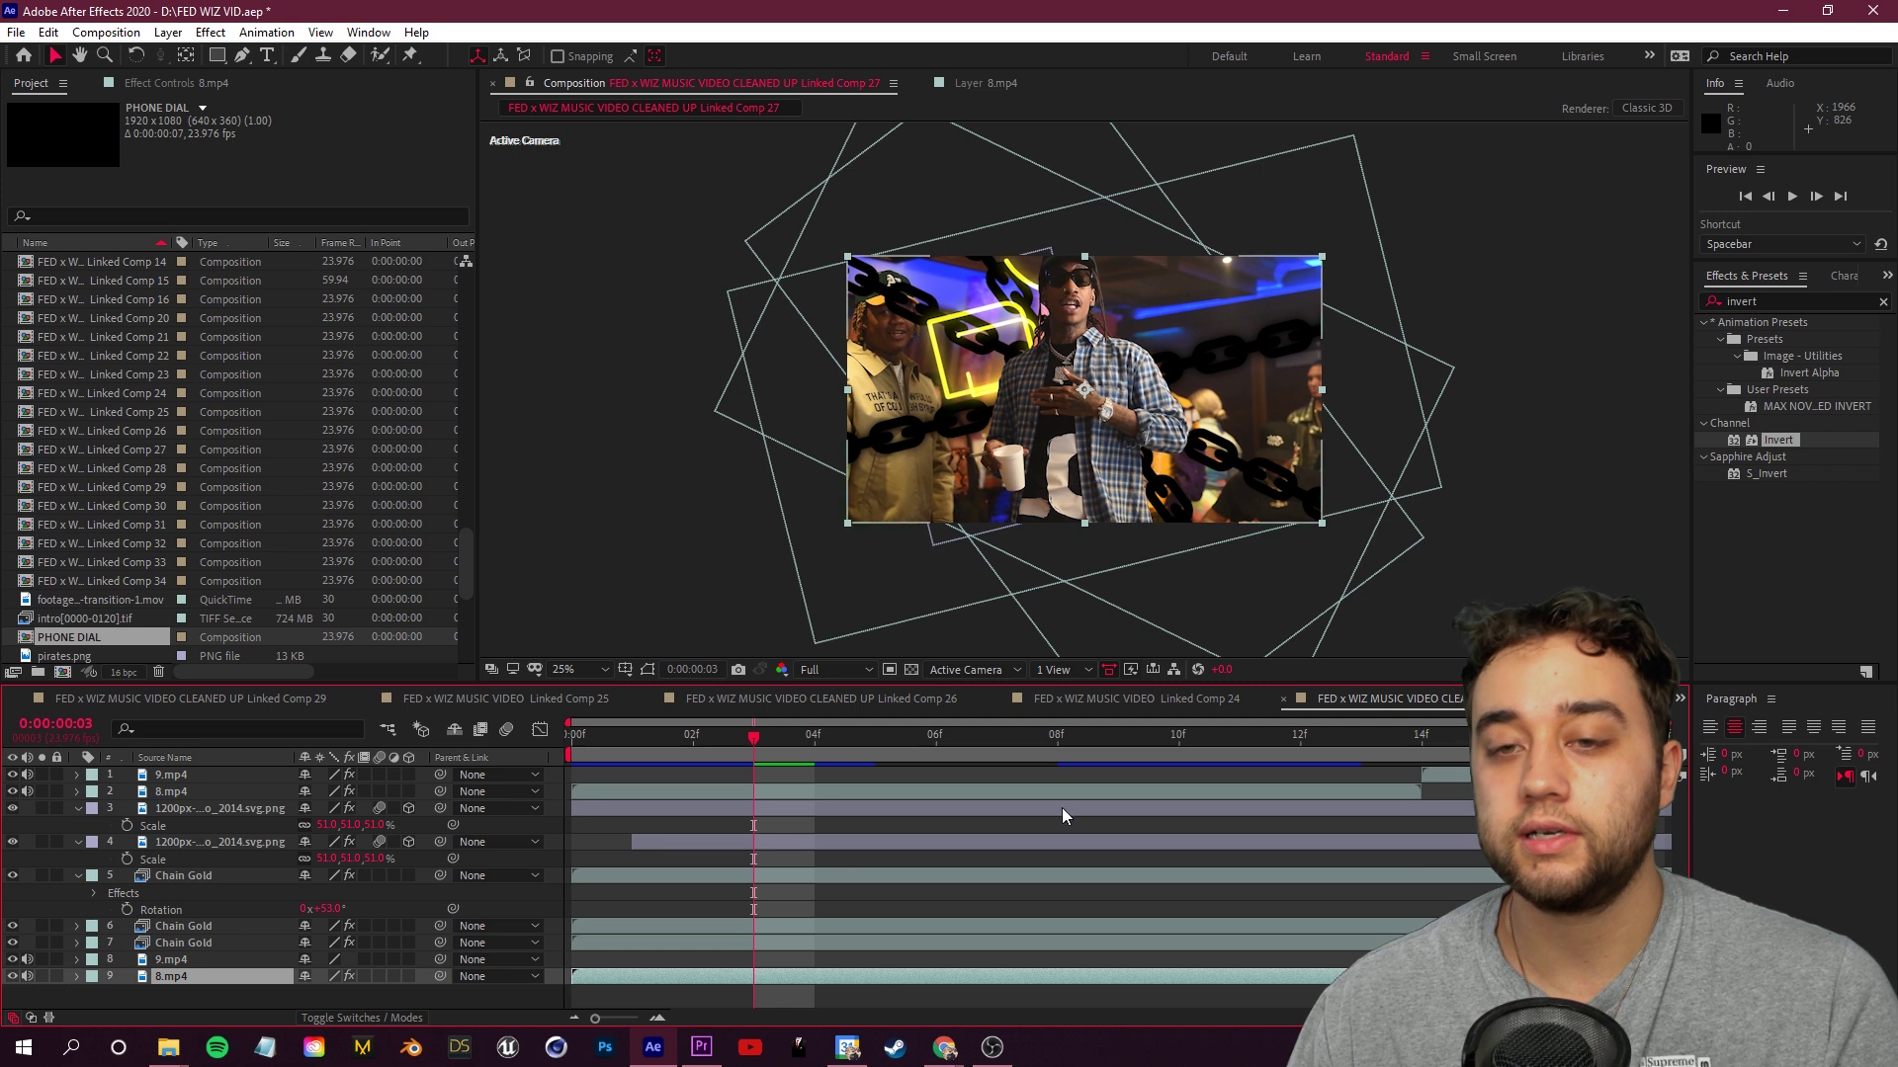
left_click(1681, 699)
left_click(1413, 669)
key("ctrl+v")
key("comma")
key("space")
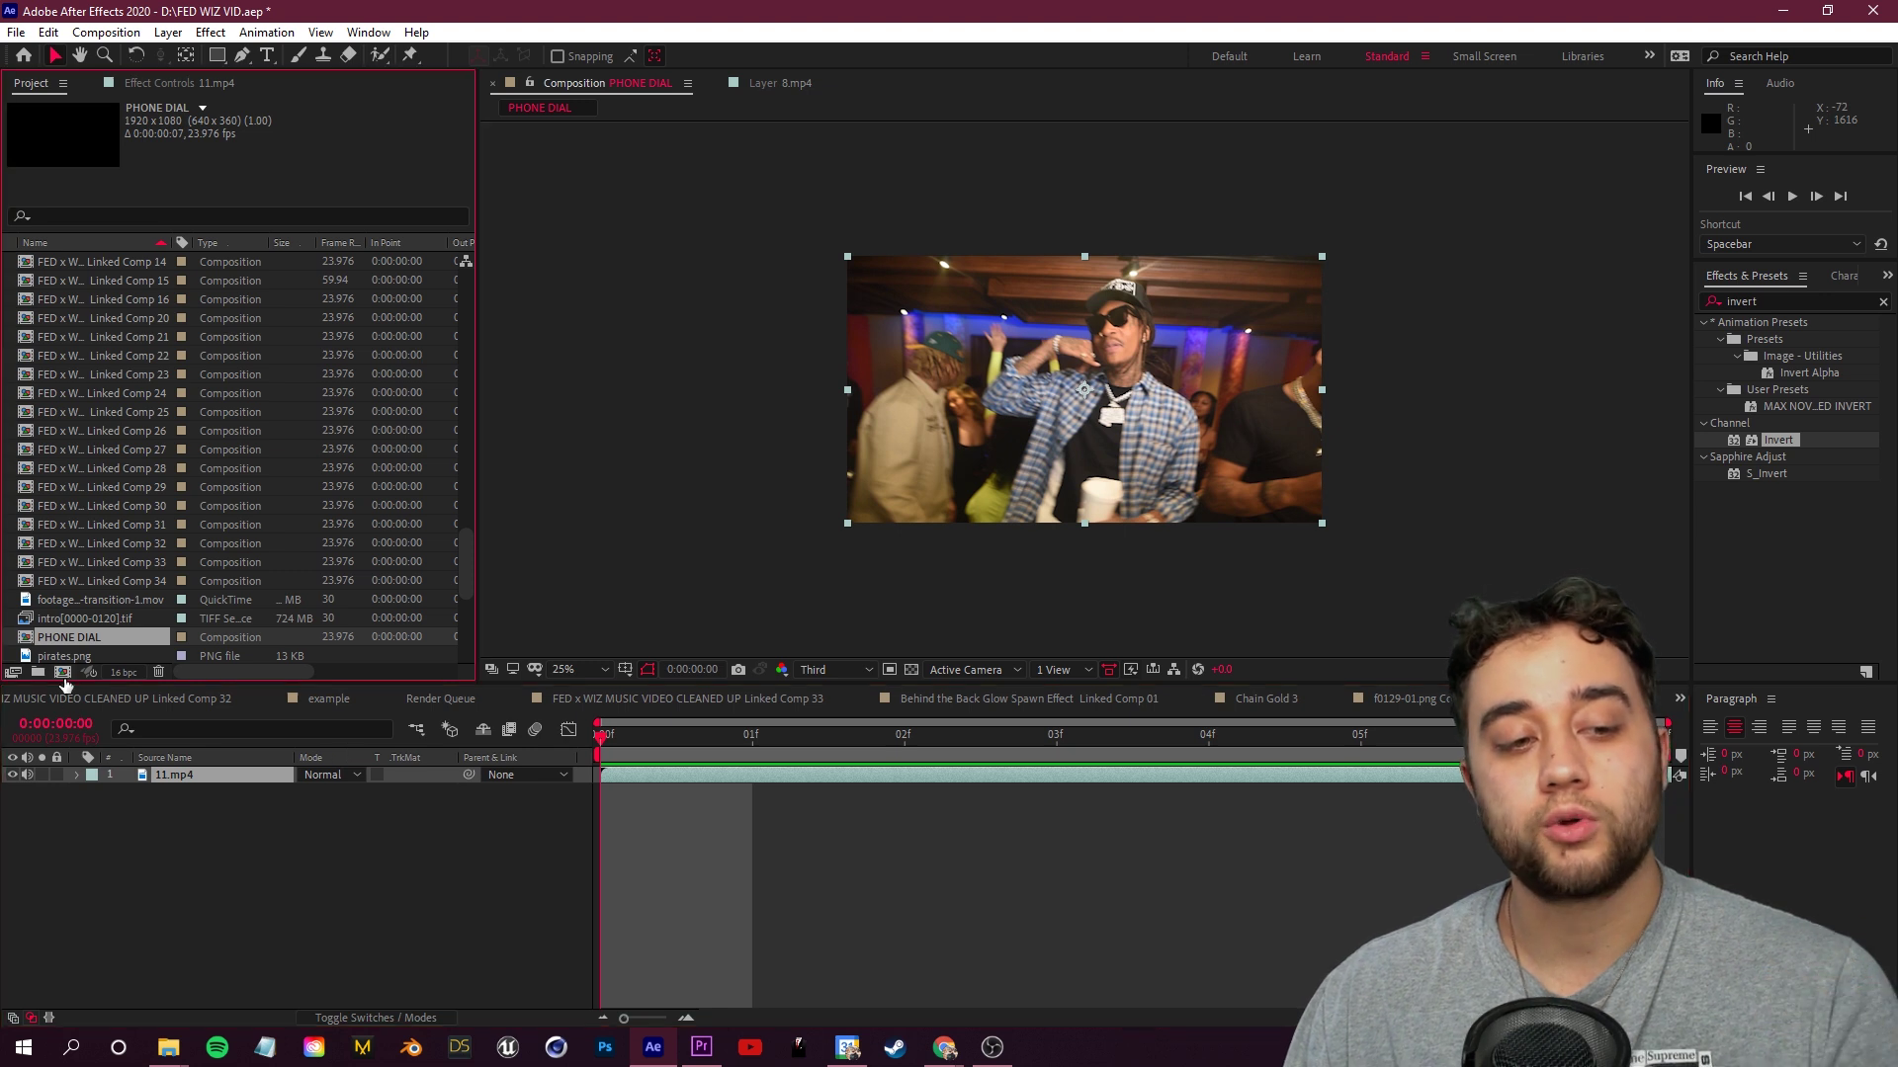
left_click(62, 675)
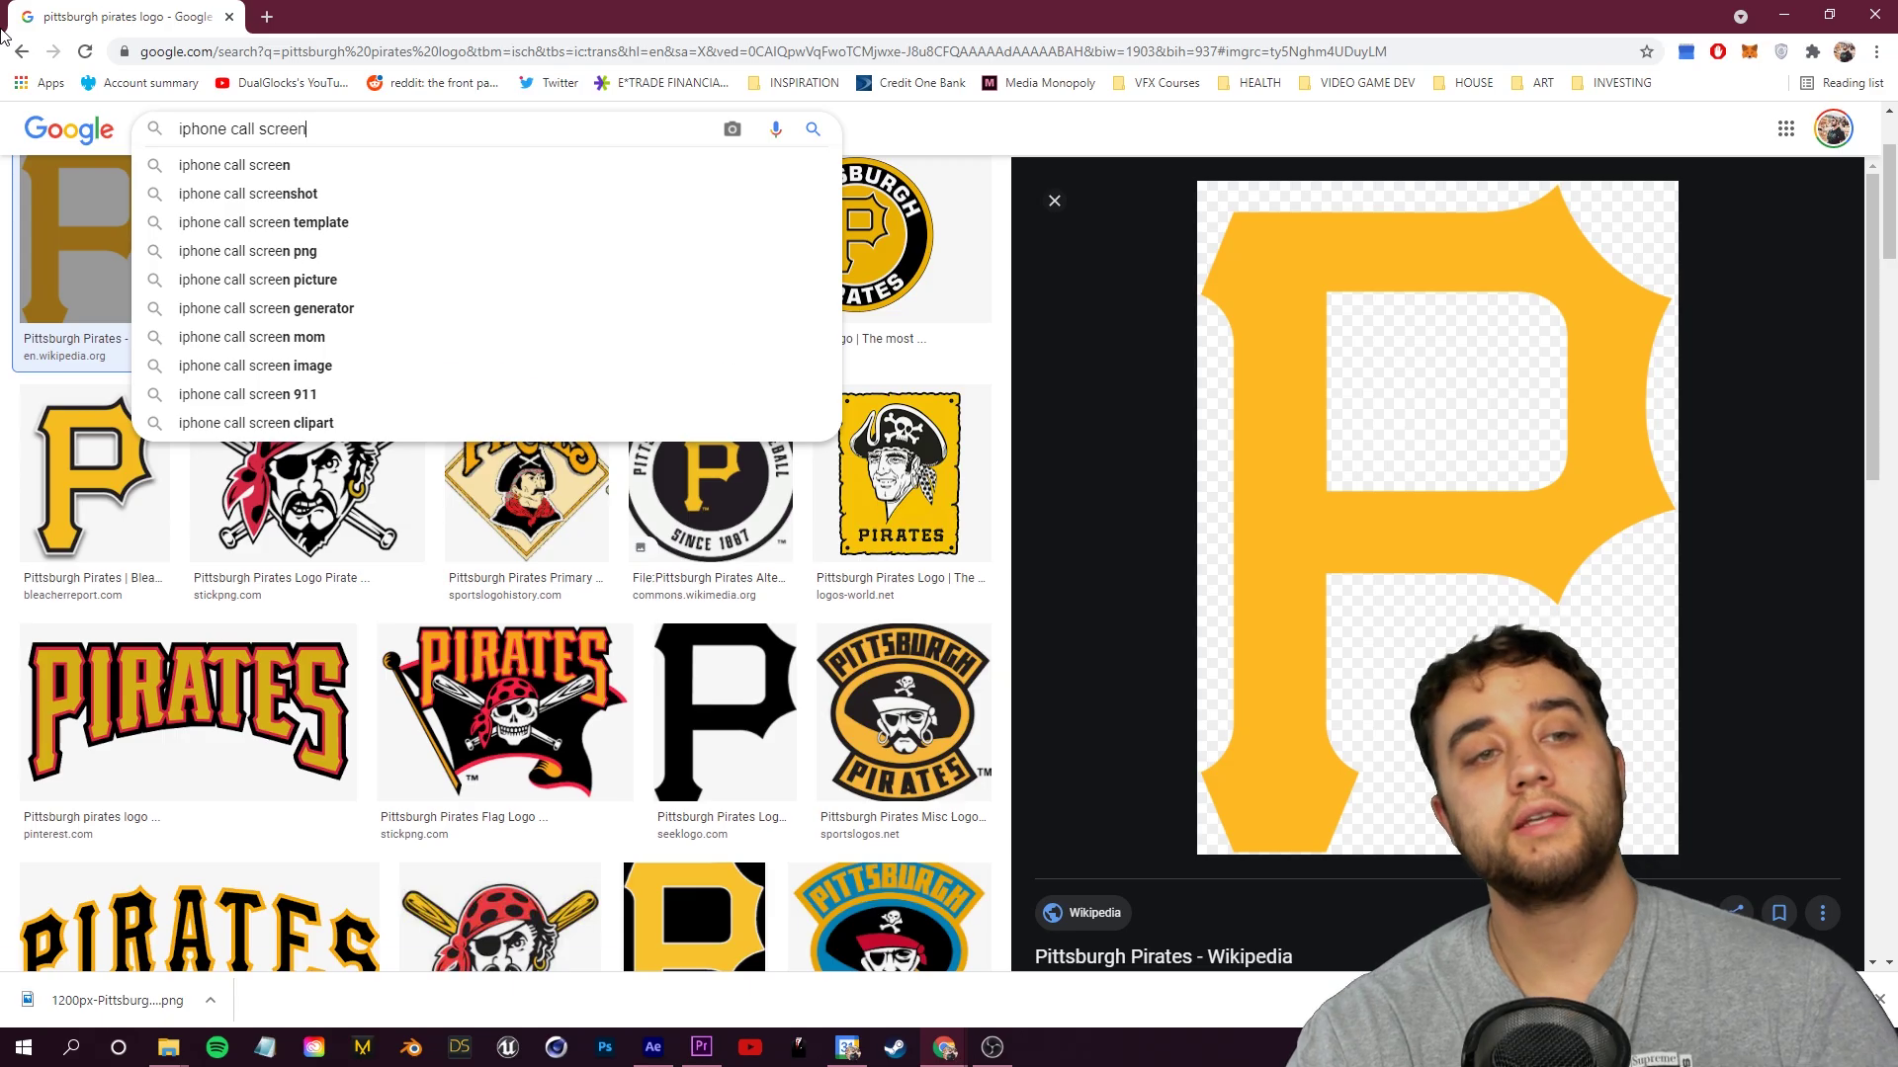
Search Google Images for "iphone call screen" and view the Apple Support picture of the iPhone keypad
key("Return")
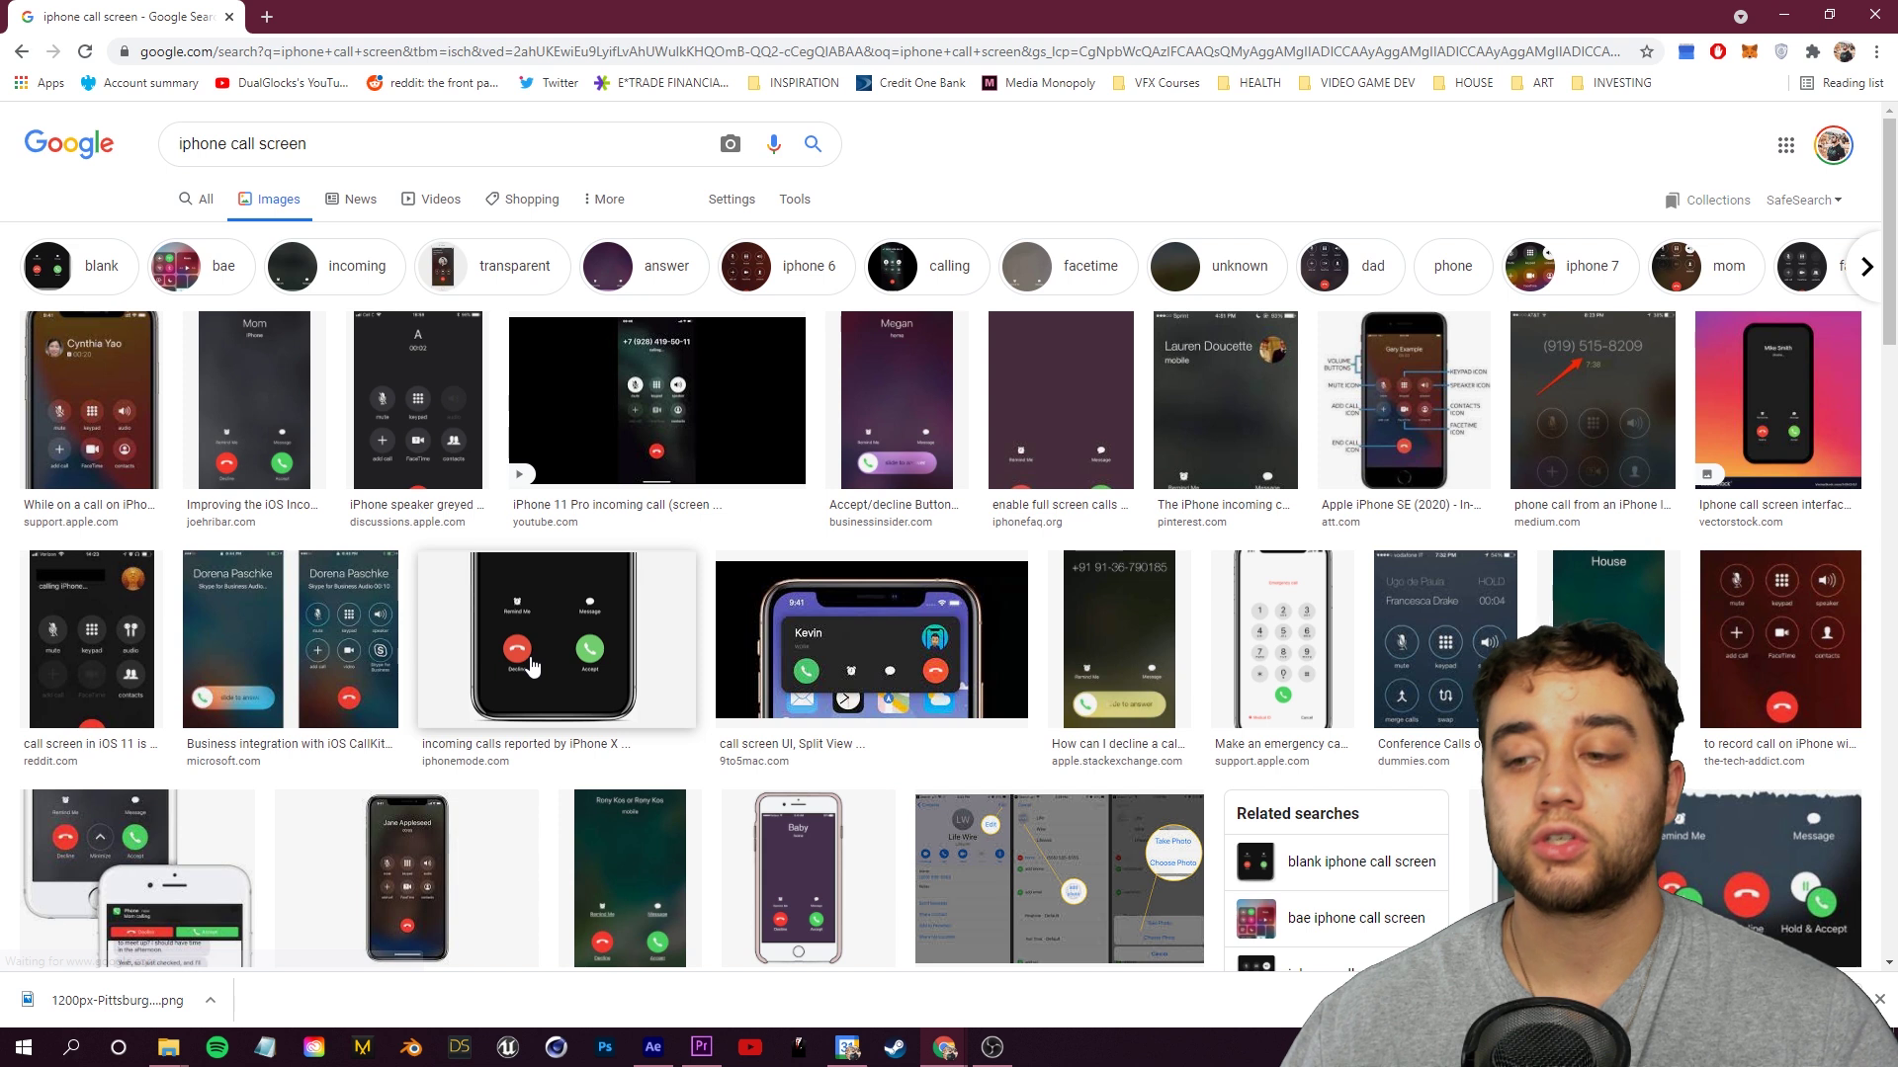
left_click(1271, 631)
scroll(678, 708, "down", 5)
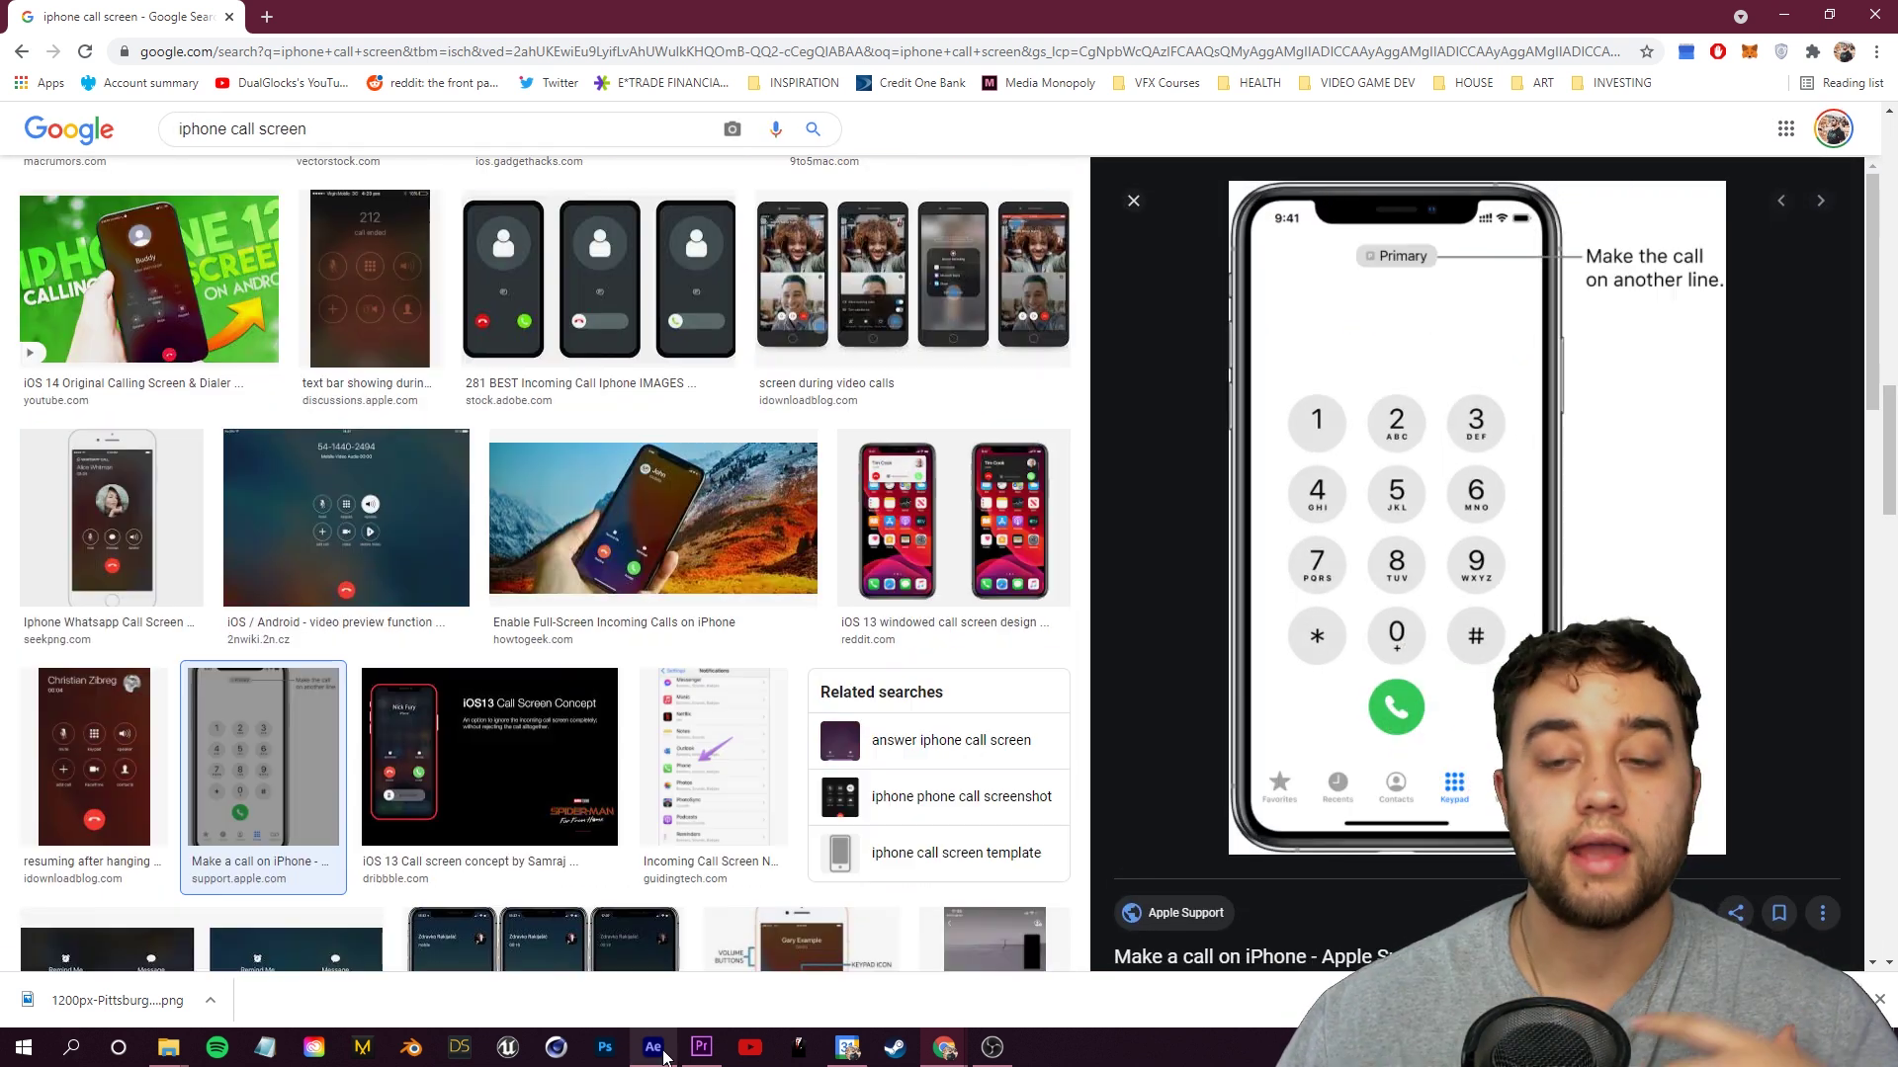
Switch to After Effects and draw a rectangular mask on f0129-01.png around the number keypad and call button
left_click(653, 1047)
scroll(1047, 326, "up", 2)
scroll(1049, 356, "down", 2)
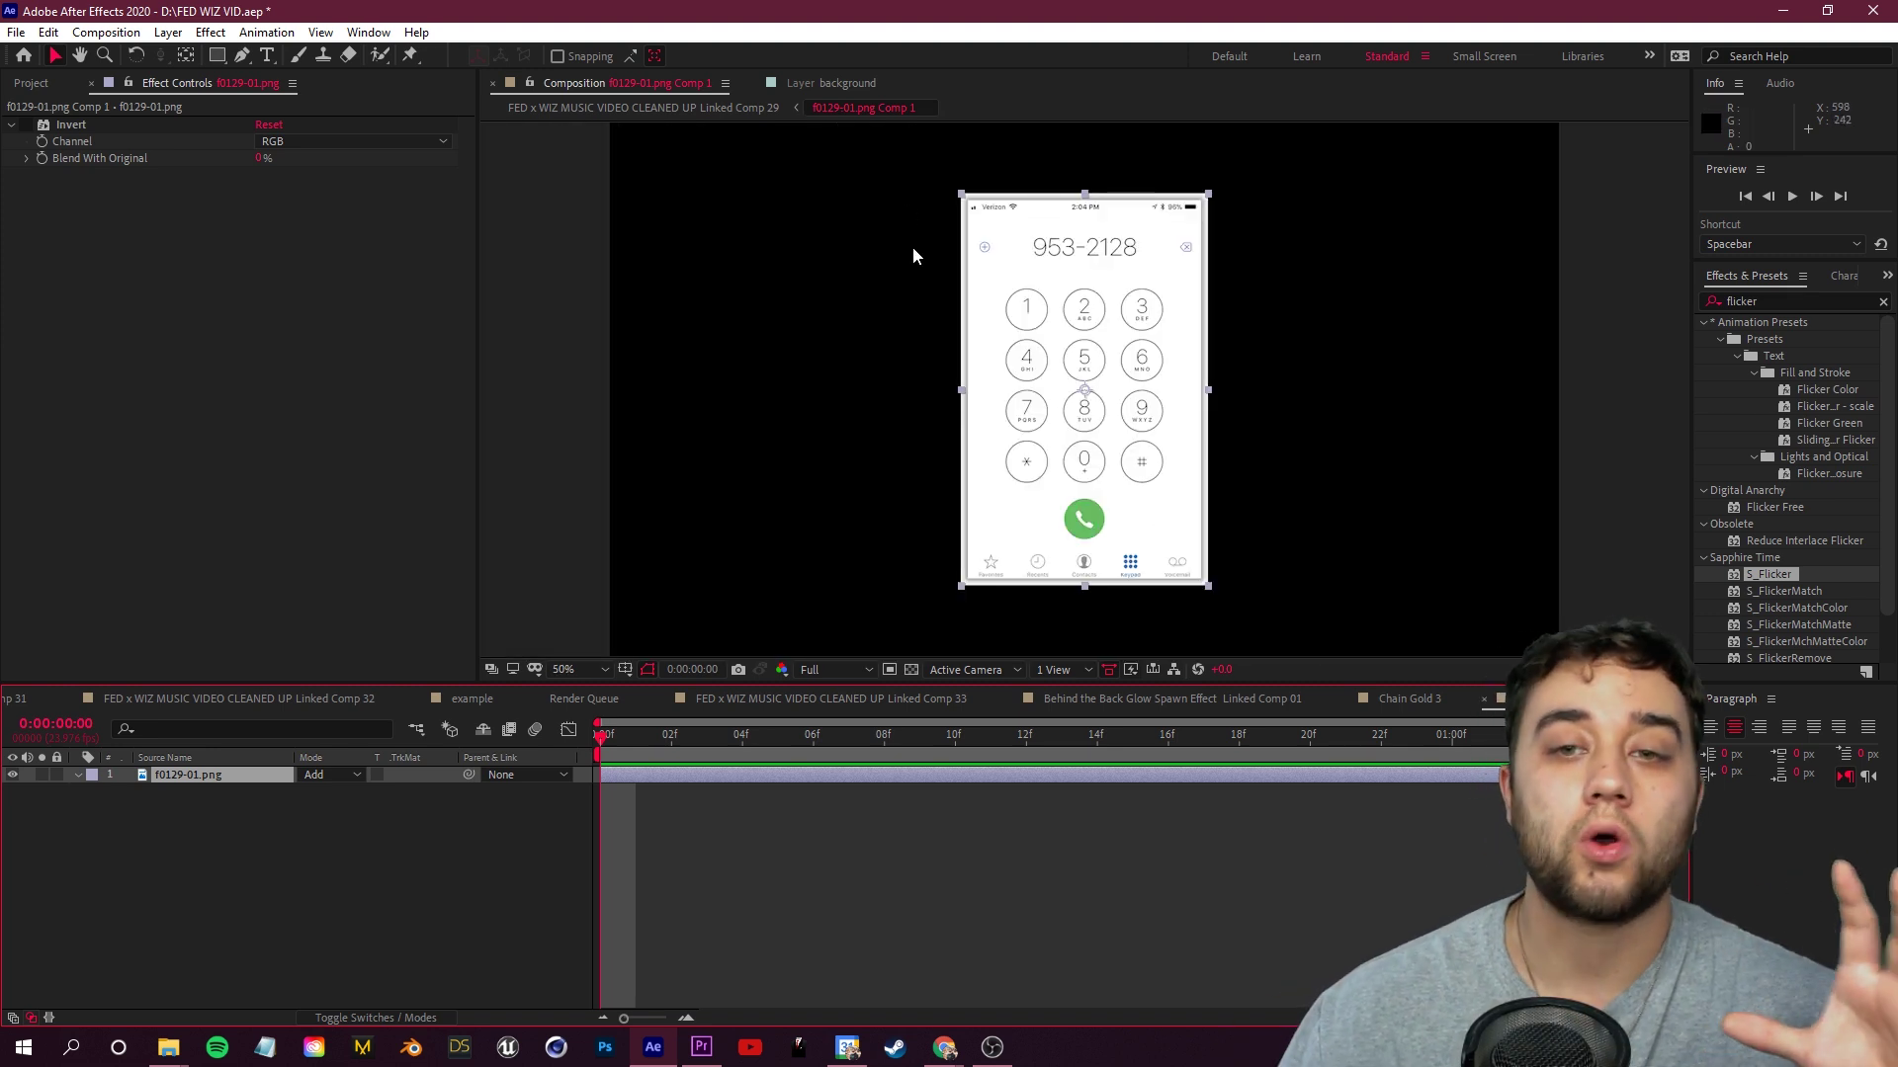
left_click(299, 821)
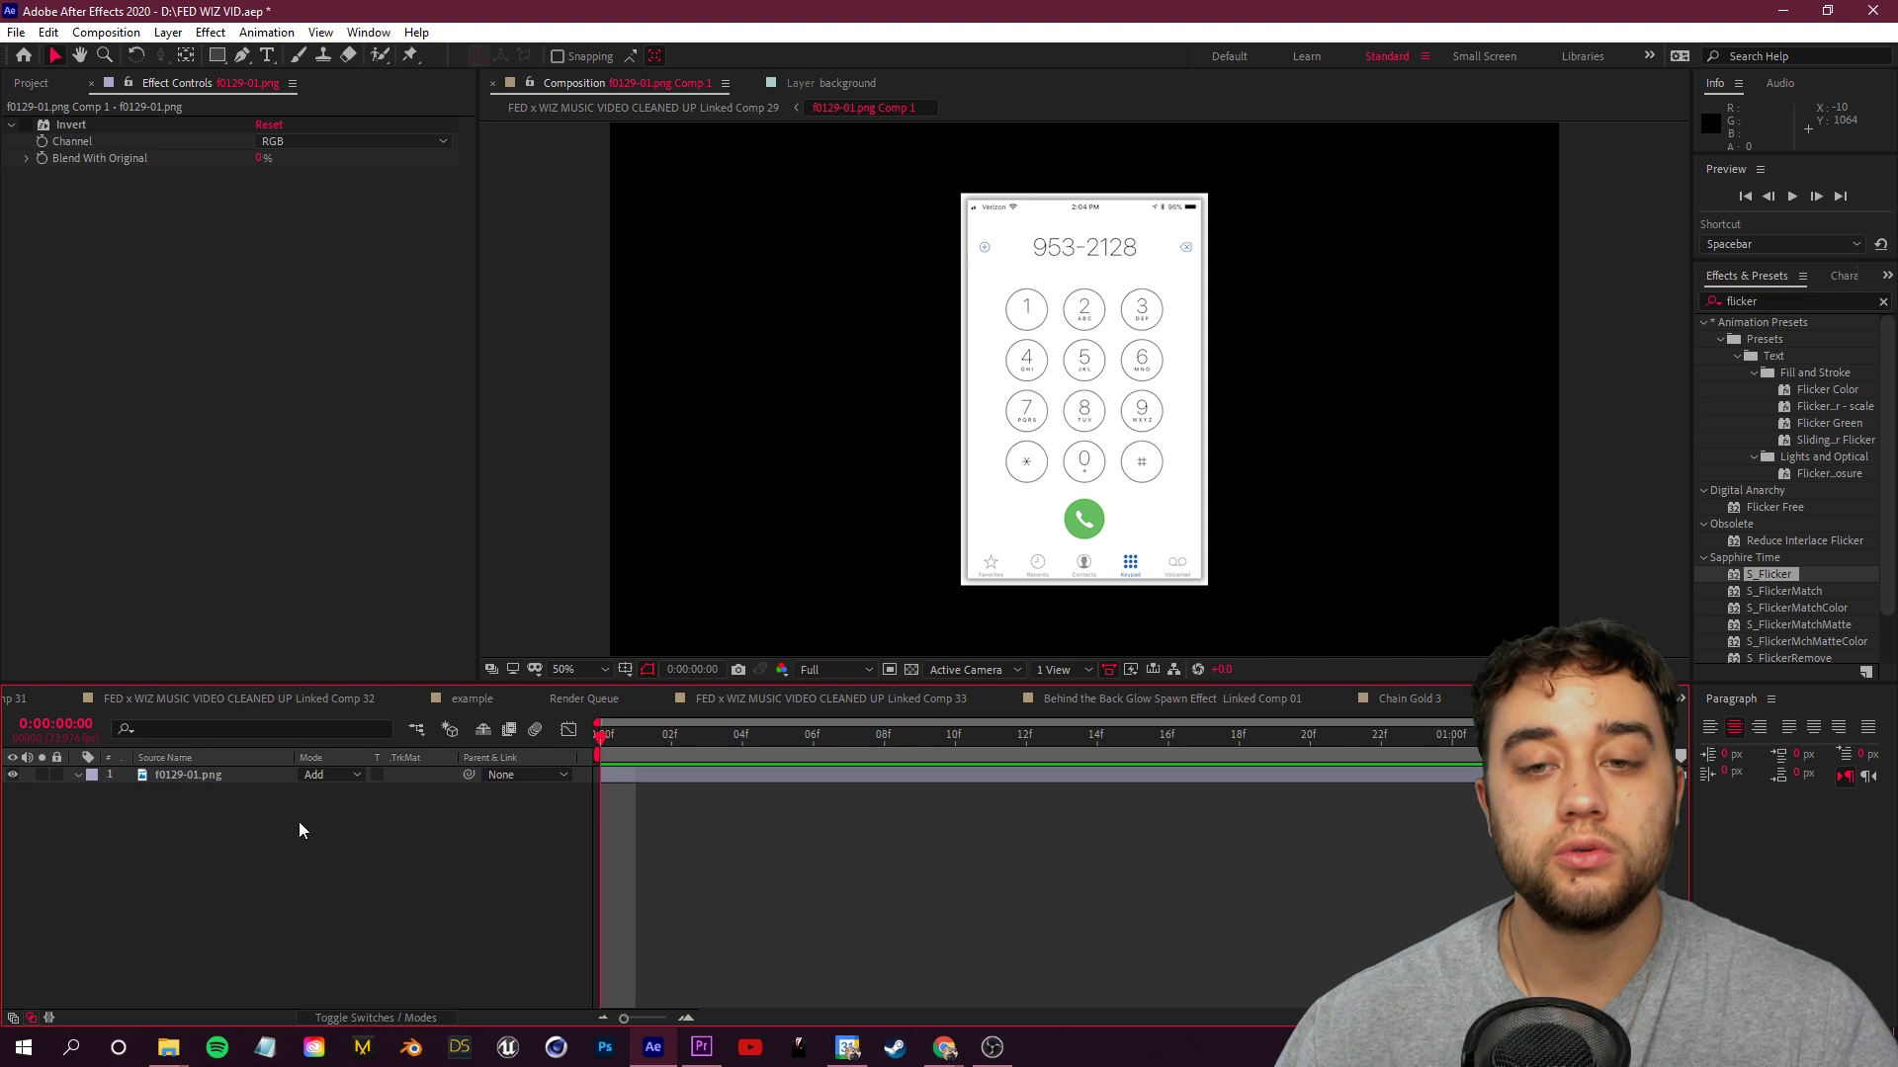
key("ctrl+z")
left_click(340, 840)
left_click(219, 57)
left_click_drag(993, 271, 1179, 540)
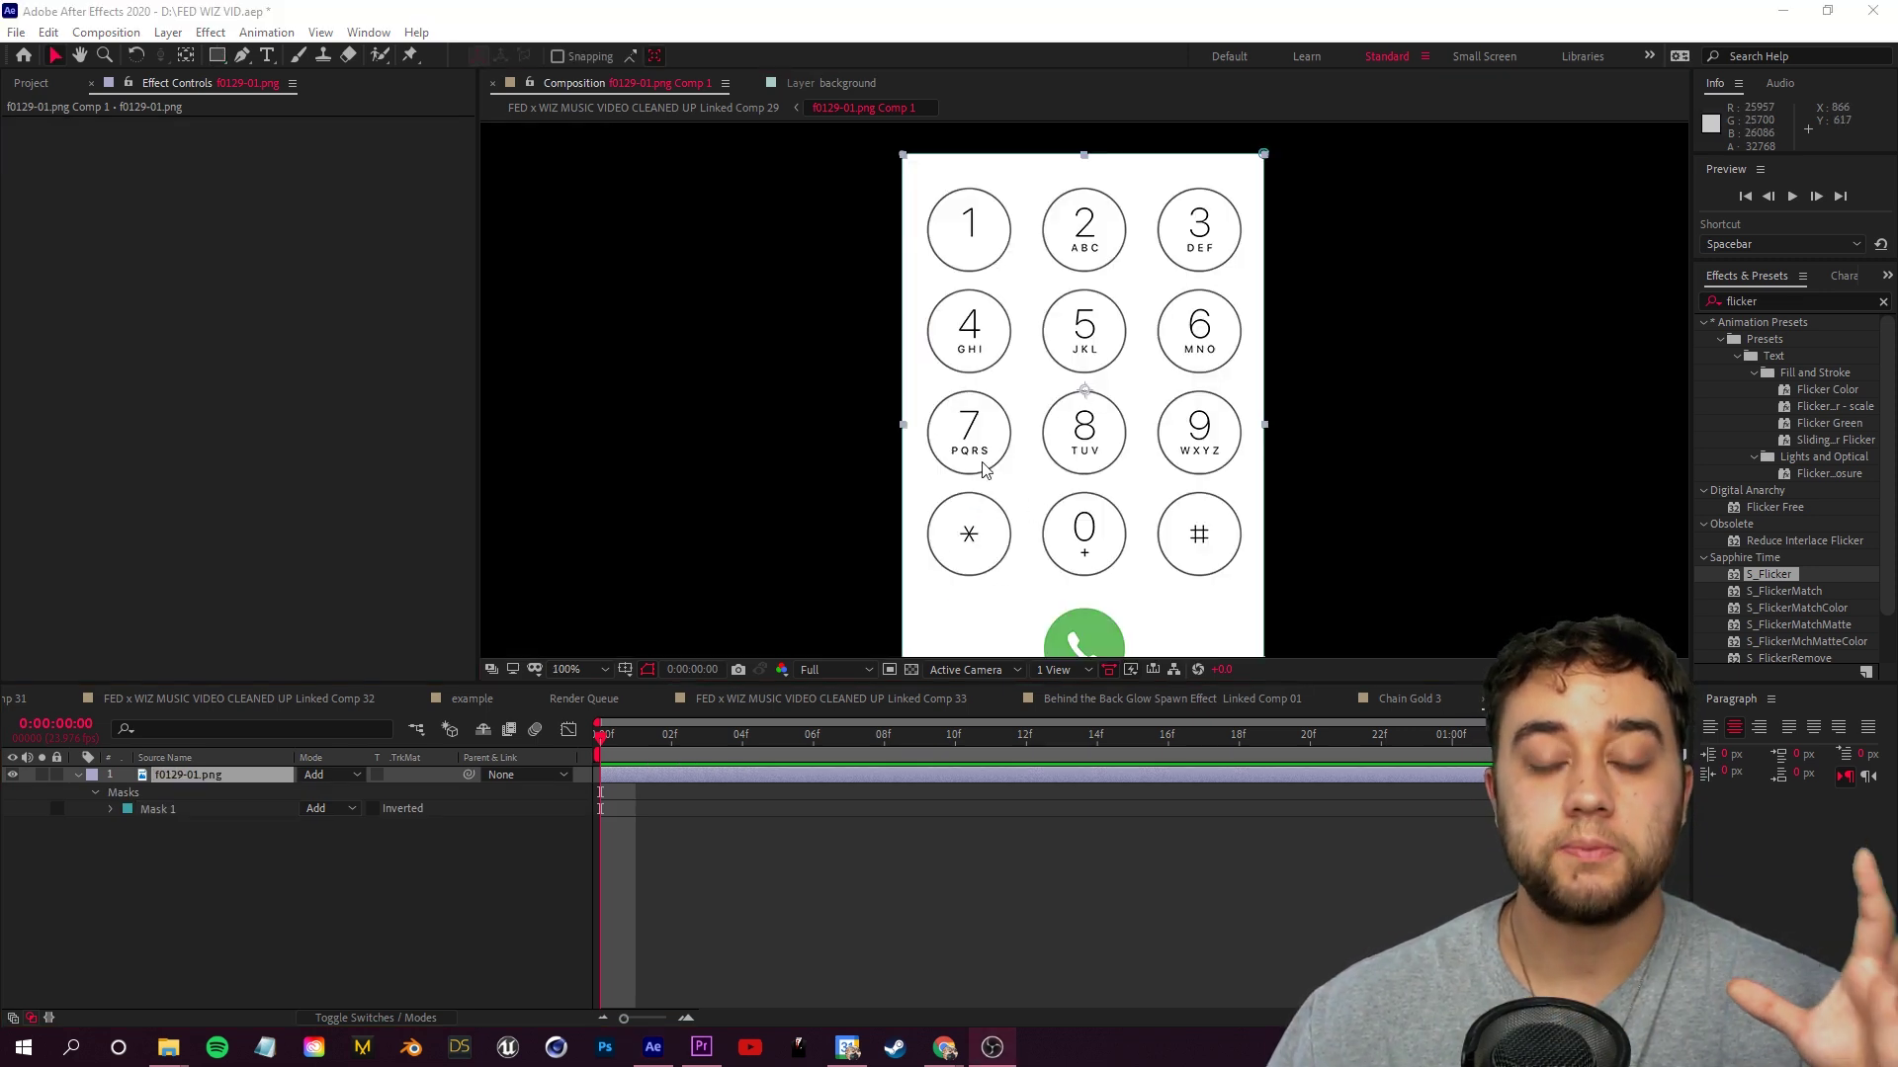
key("comma")
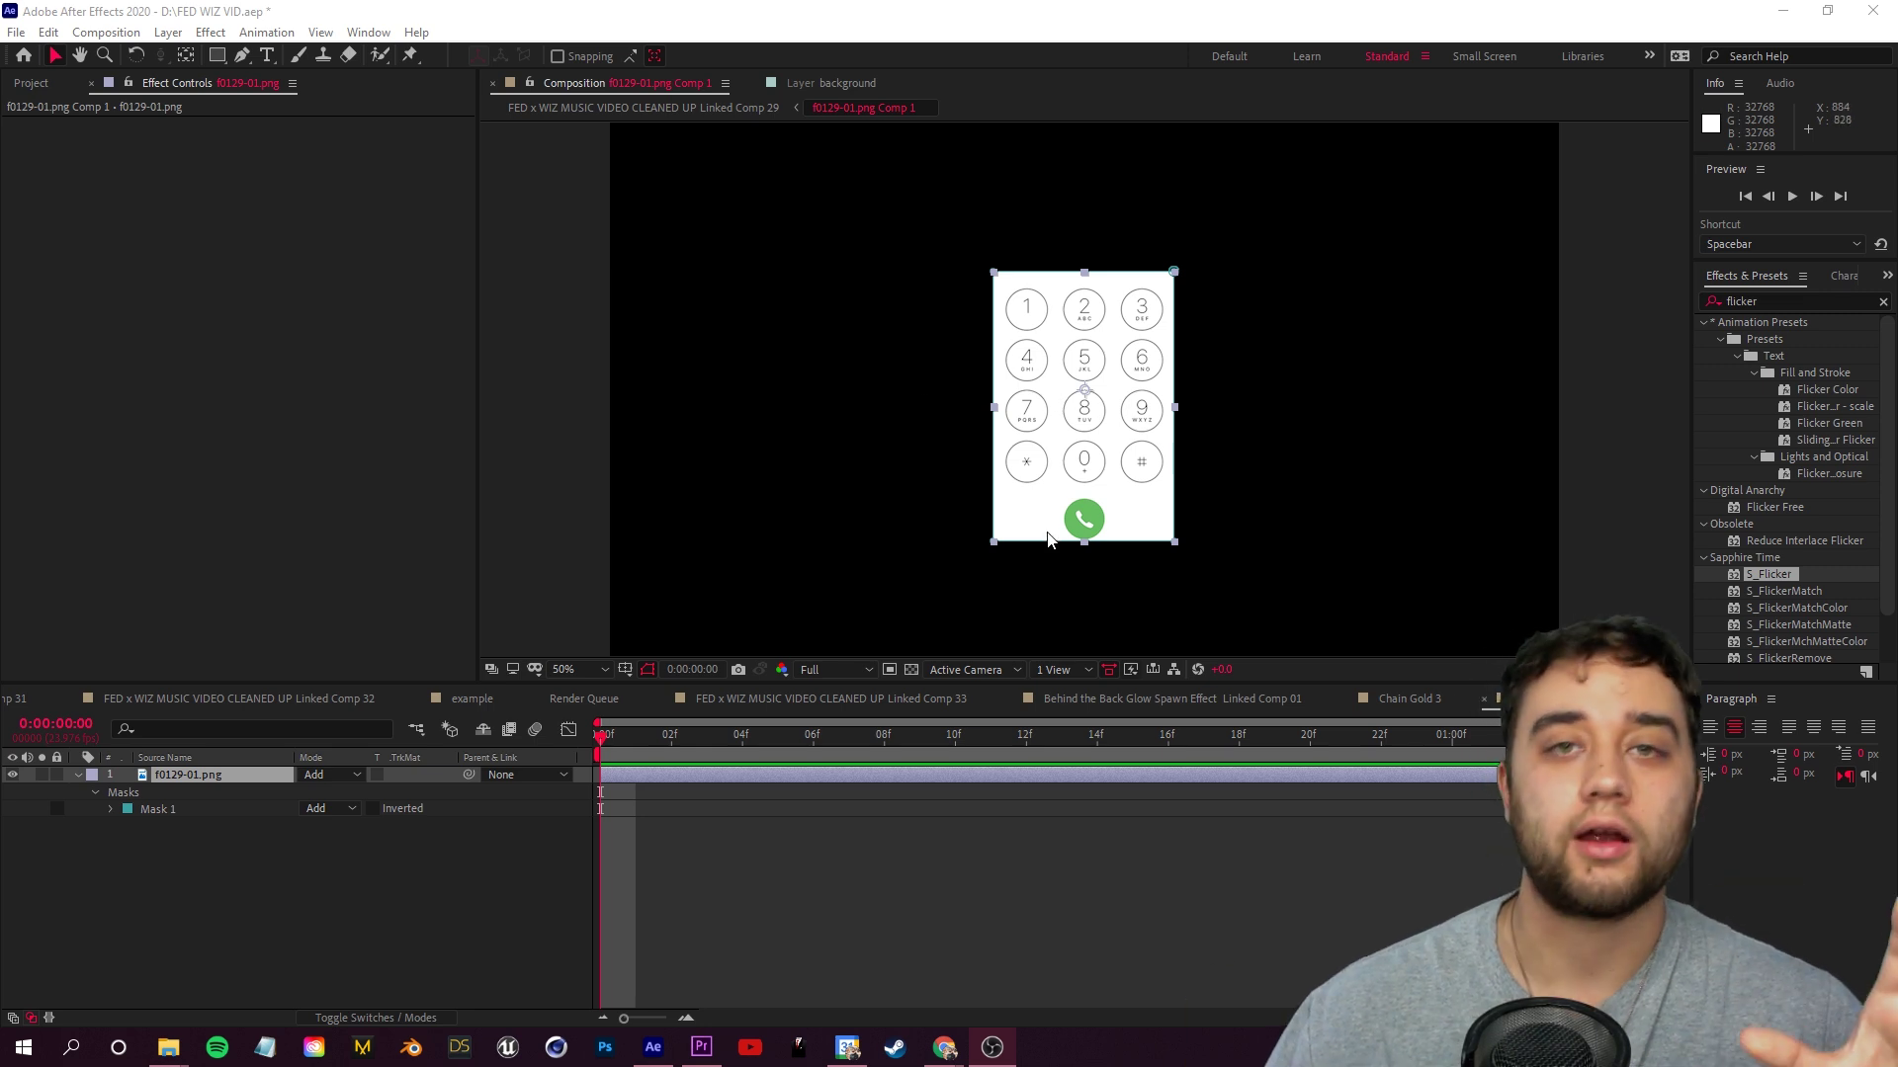
Find the Invert effect and apply it to the f0129-01.png layer
double_click(1803, 298)
type("invert")
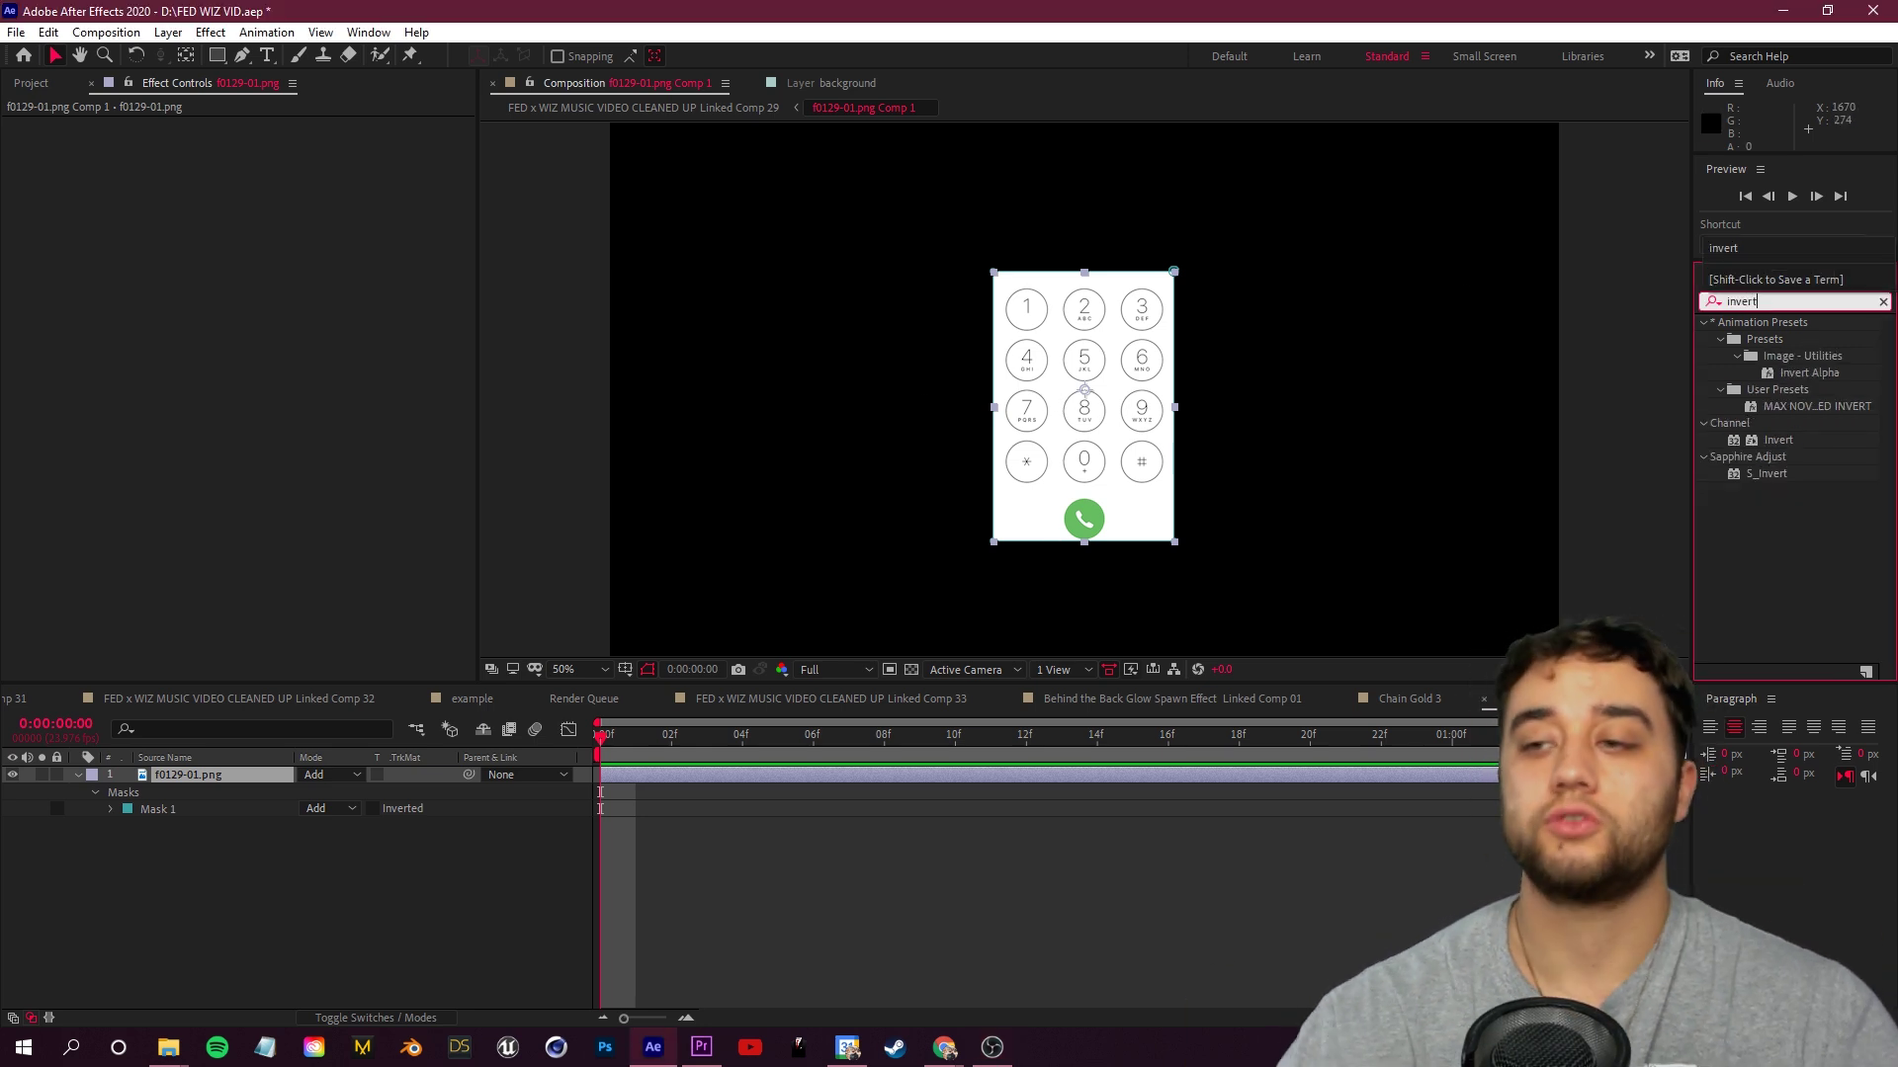
left_click_drag(1777, 440, 182, 779)
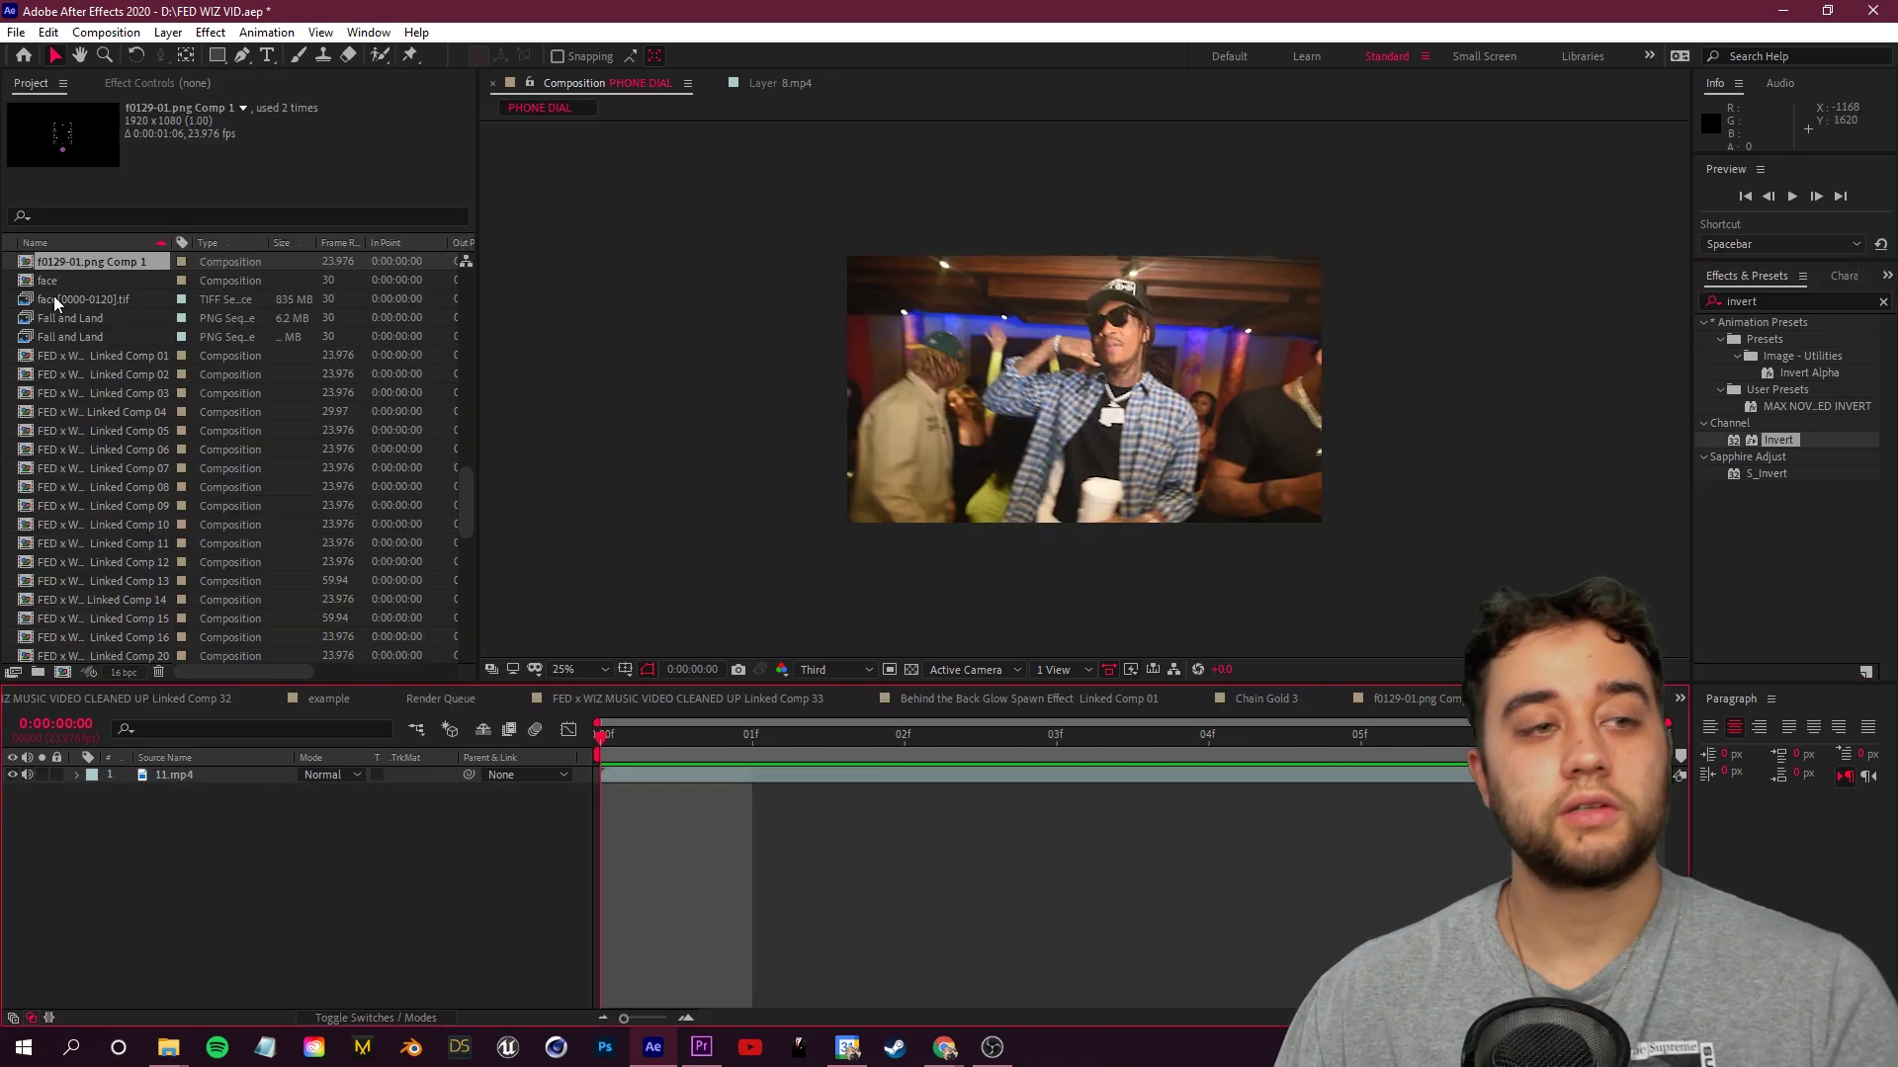
Place f0129-01.png Comp 1 above 11.mp4 in PHONE DIAL and hide its call button with a Subtract mask
left_click_drag(60, 262, 222, 772)
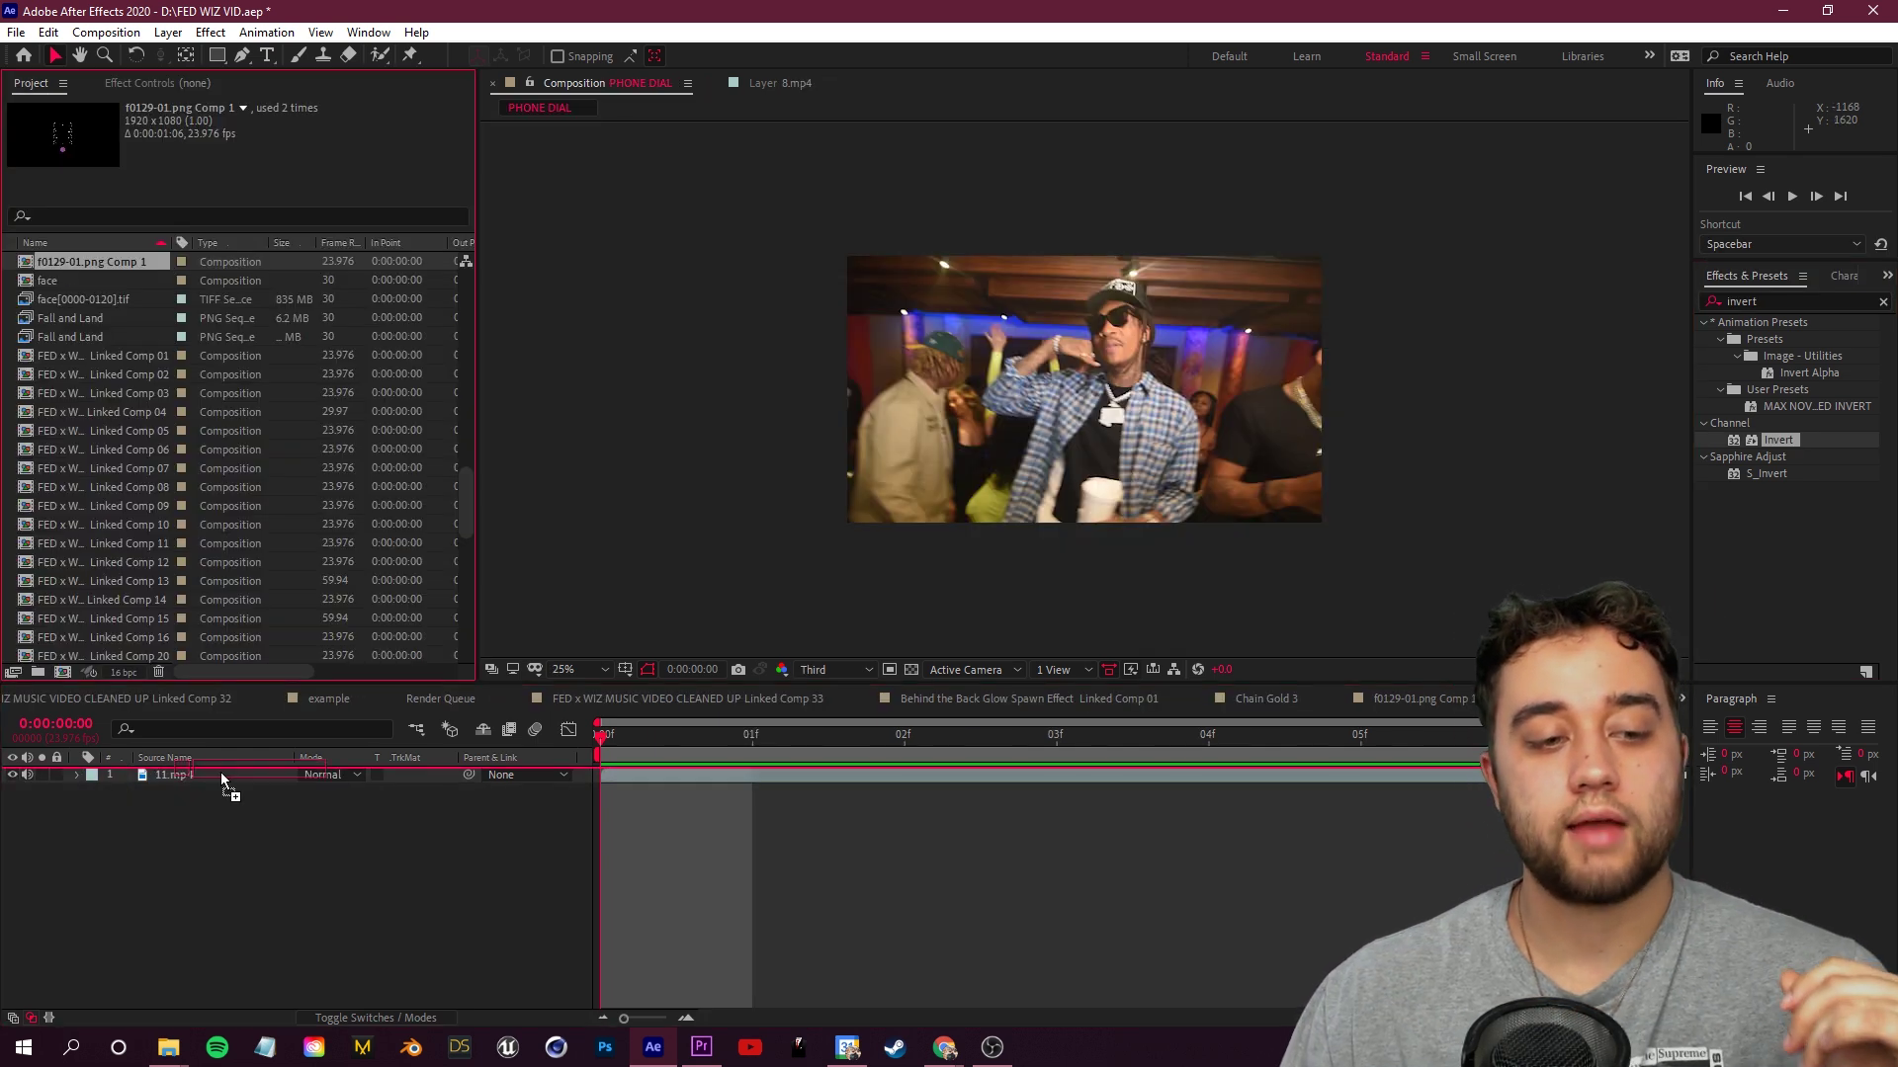
key("period")
key("space")
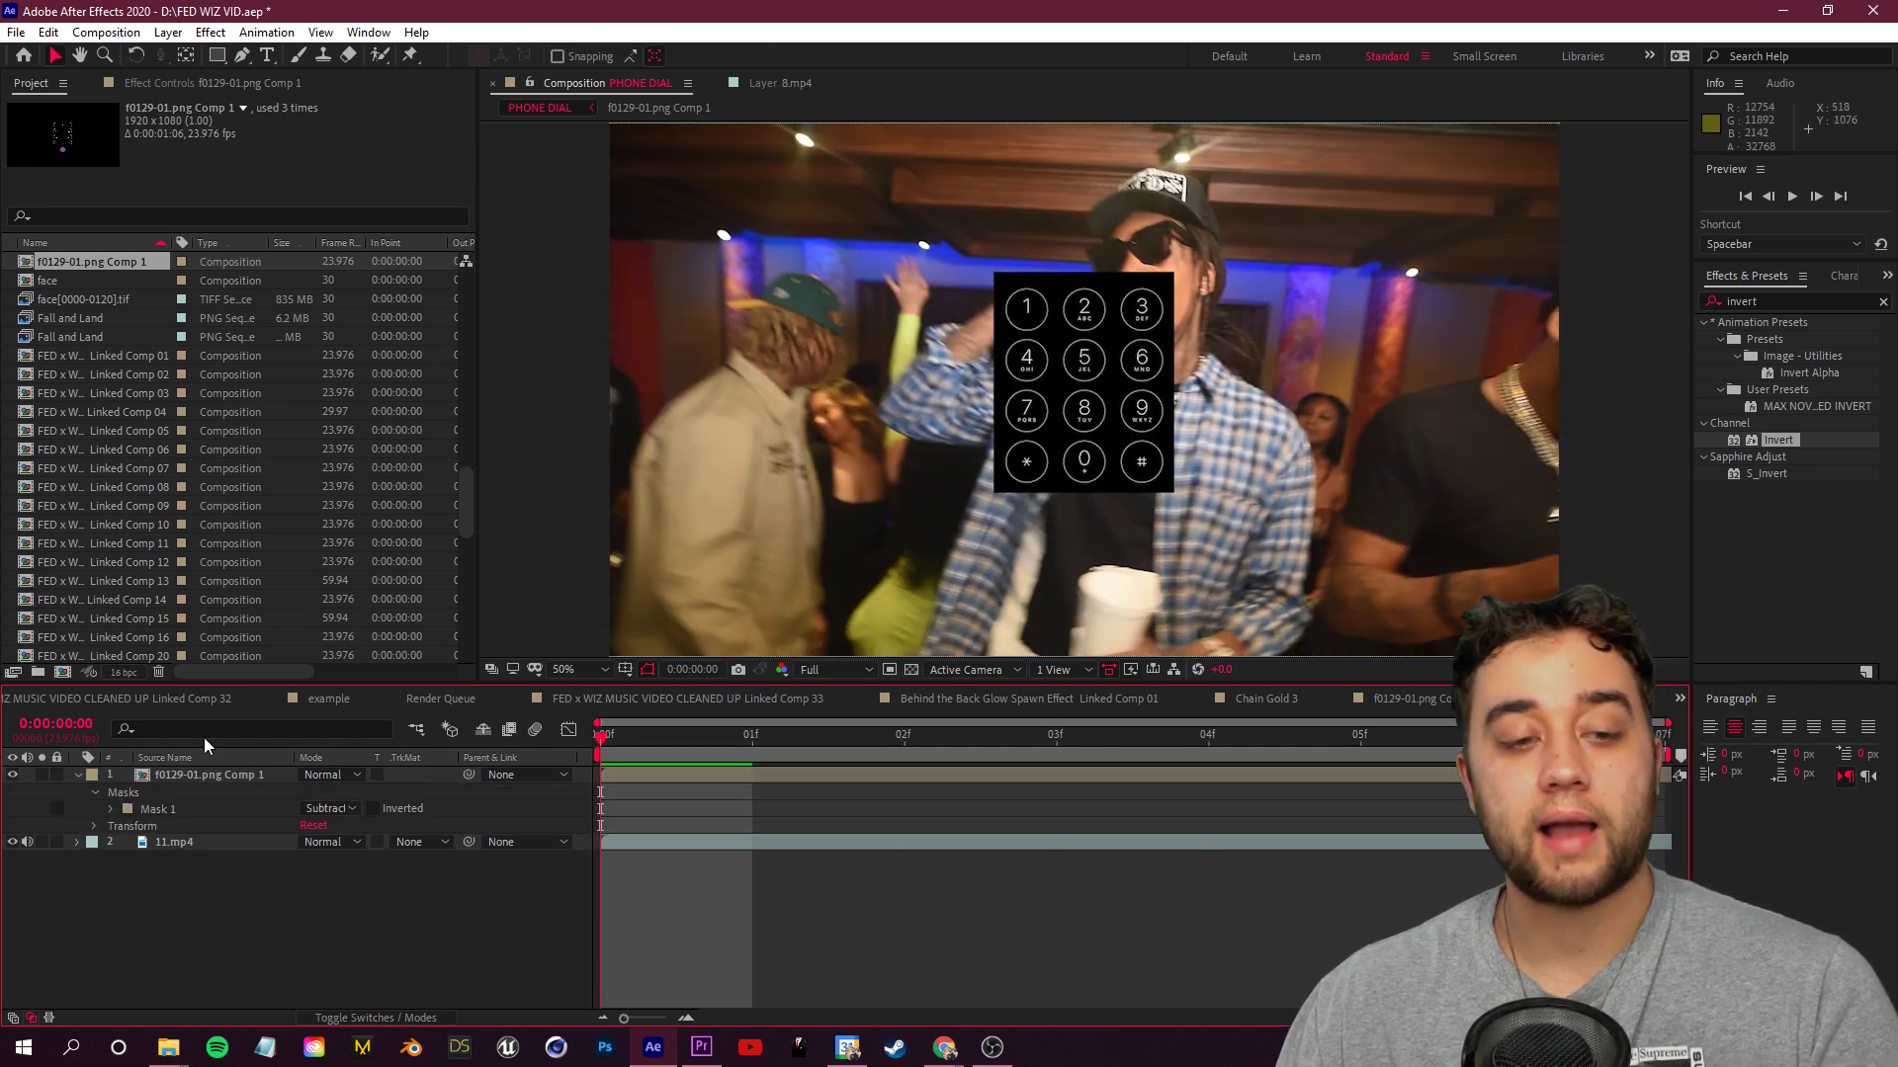
Set the blending mode of the f0129-01.png Comp 1 layer to Add
left_click(332, 775)
left_click(323, 986)
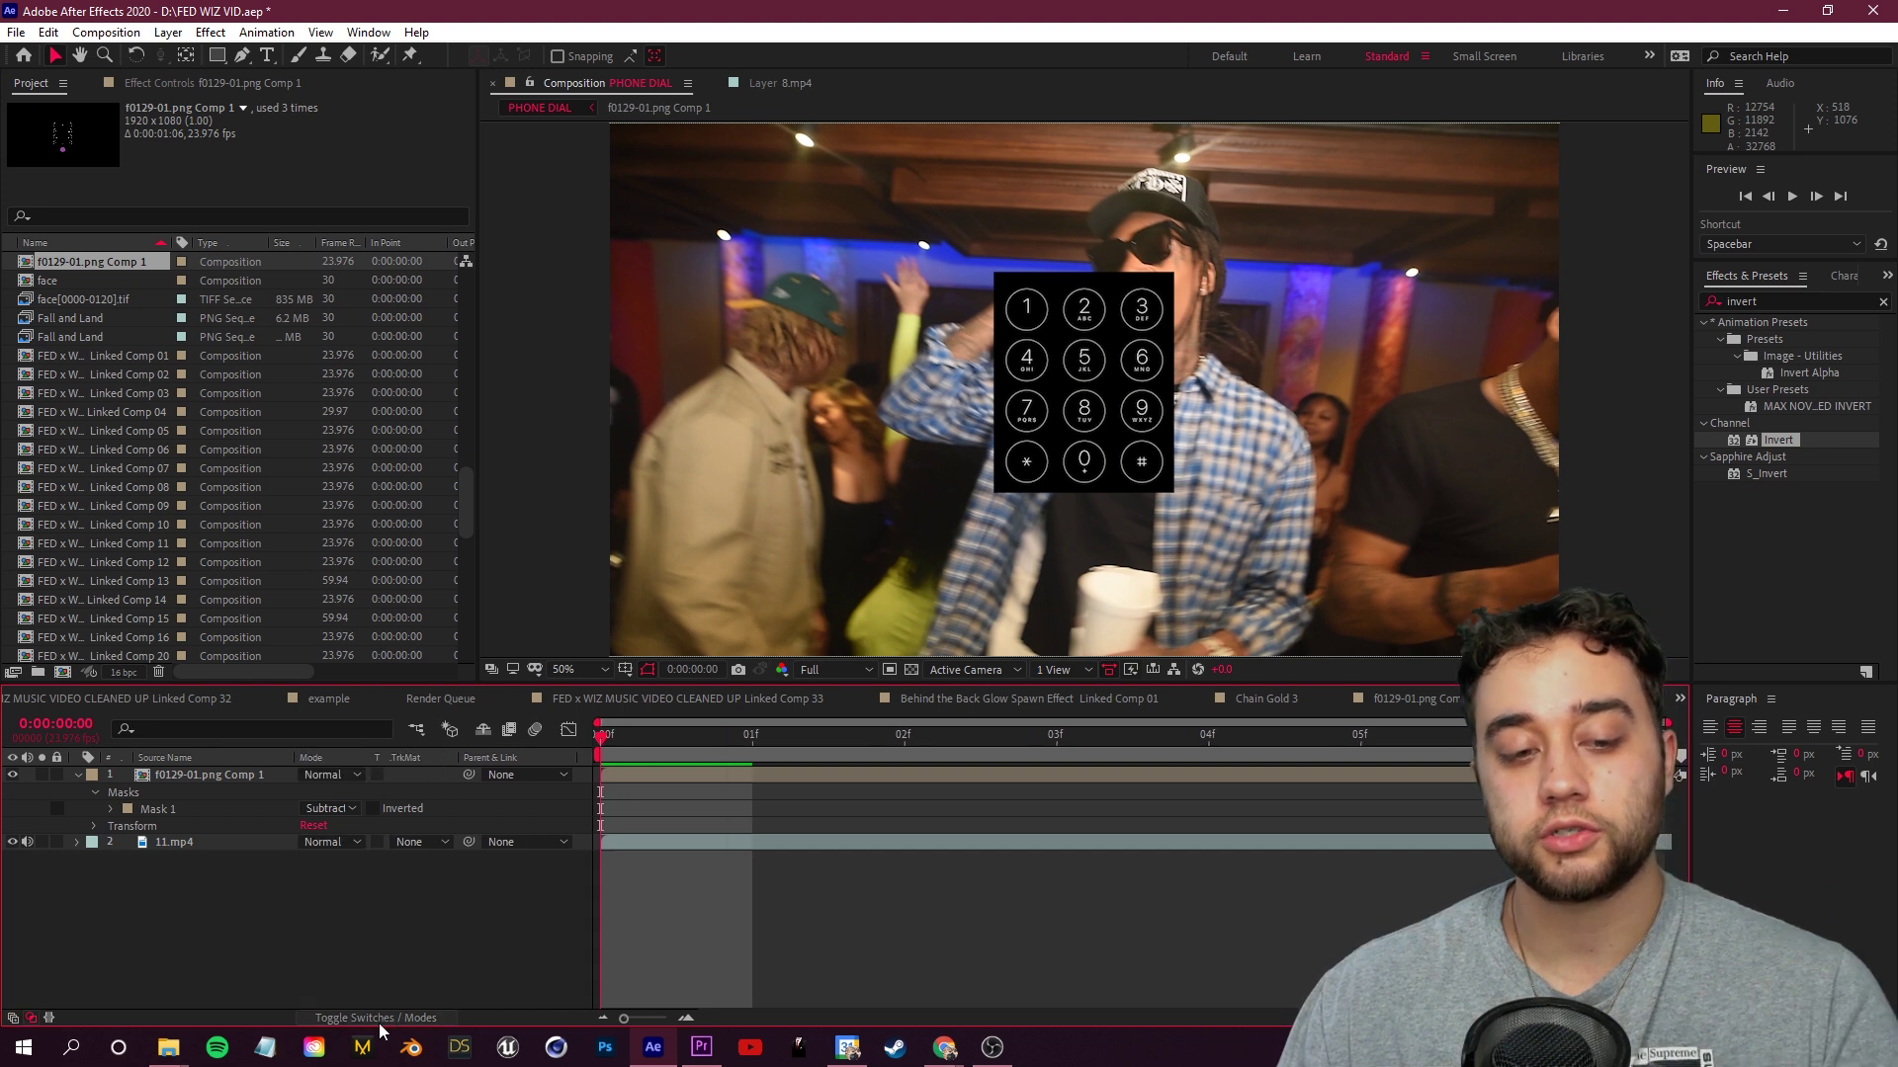
left_click(336, 775)
left_click(396, 374)
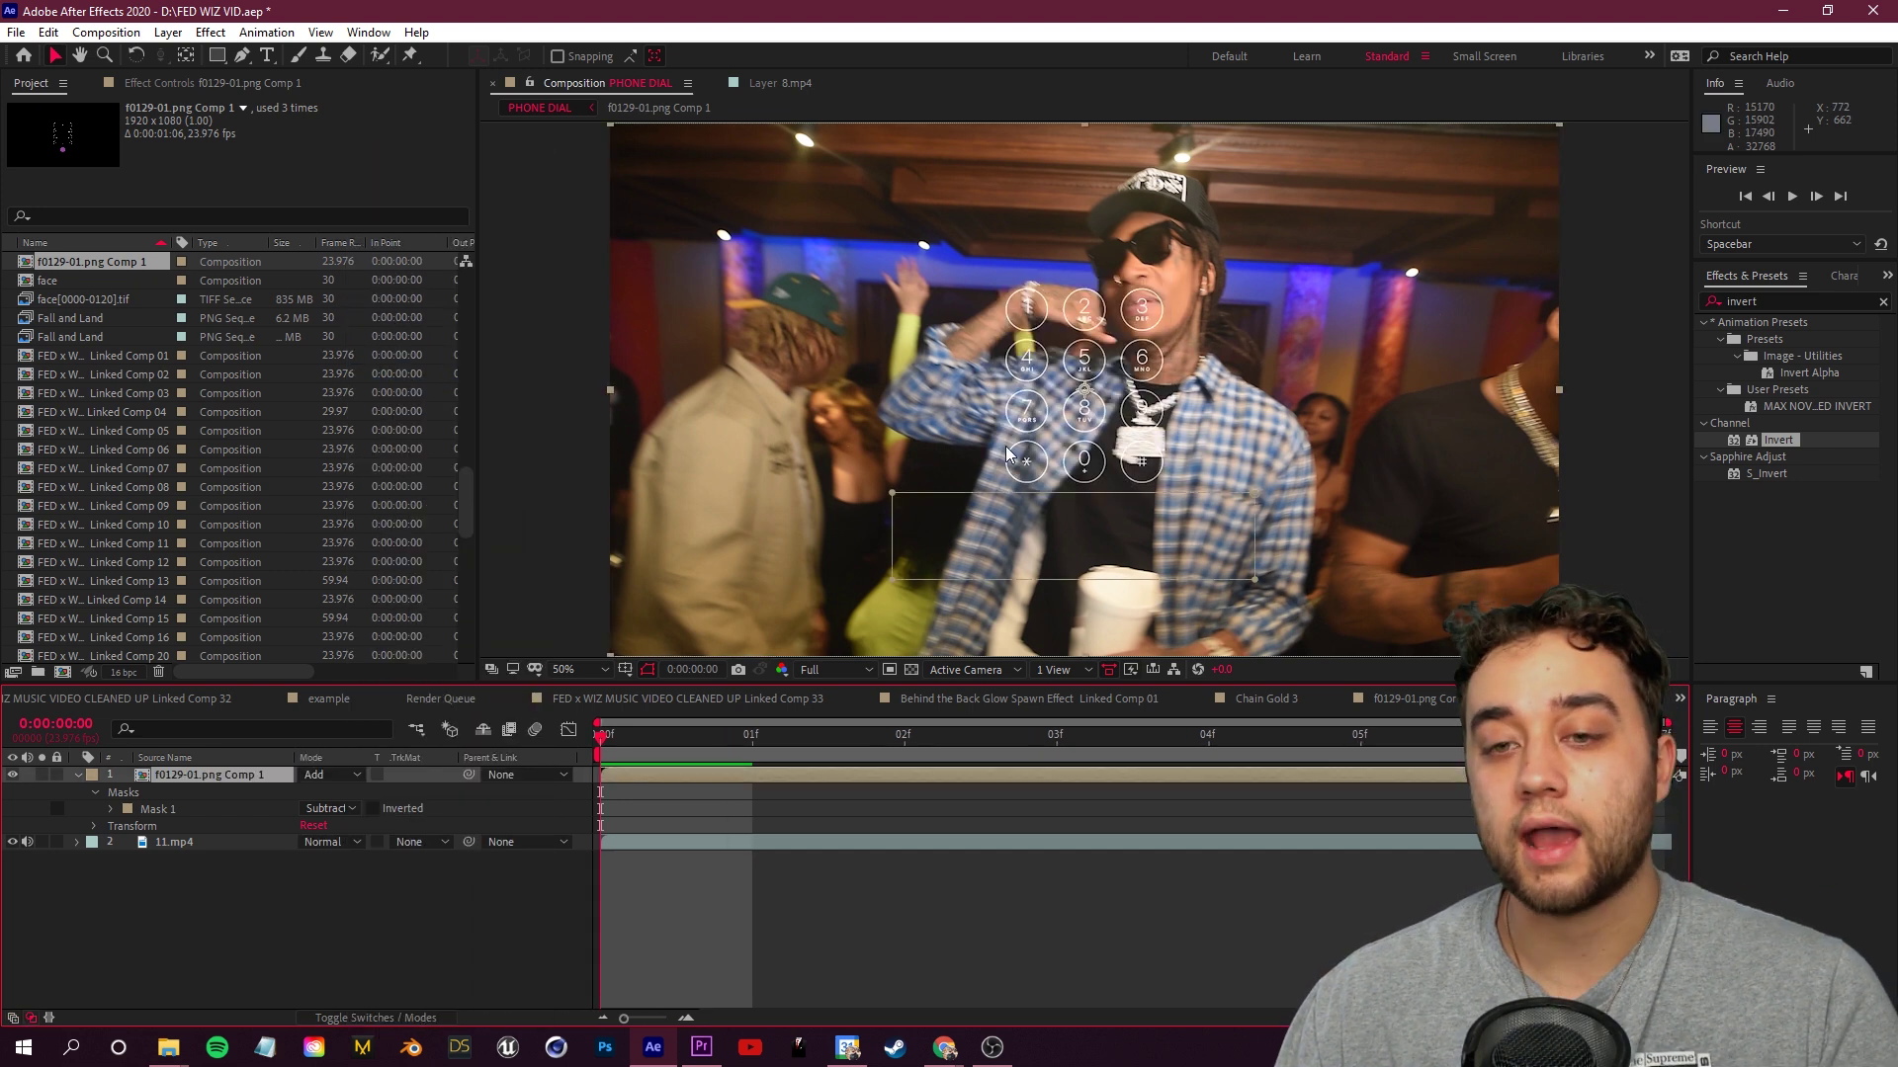
Scale the keypad layer to 150%, move it beside the subject's face, and preview the composition
key("period")
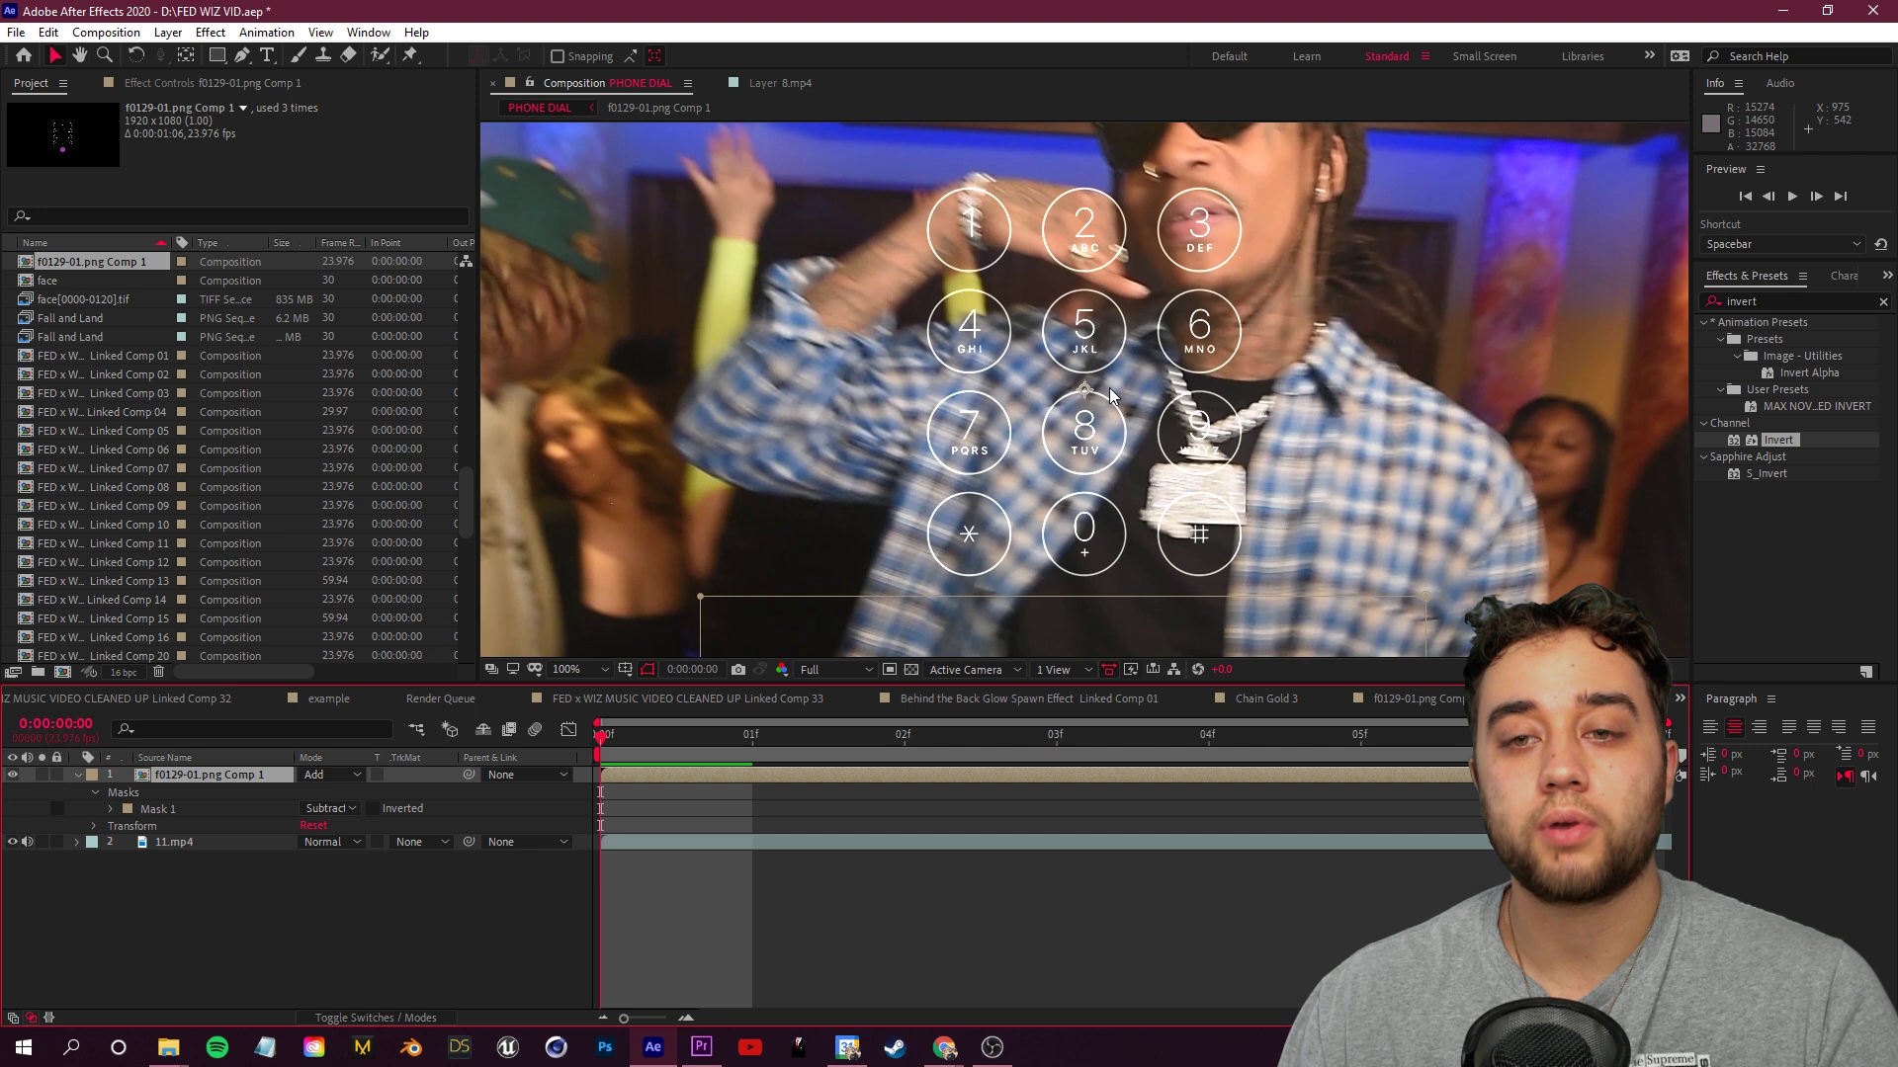
key("comma")
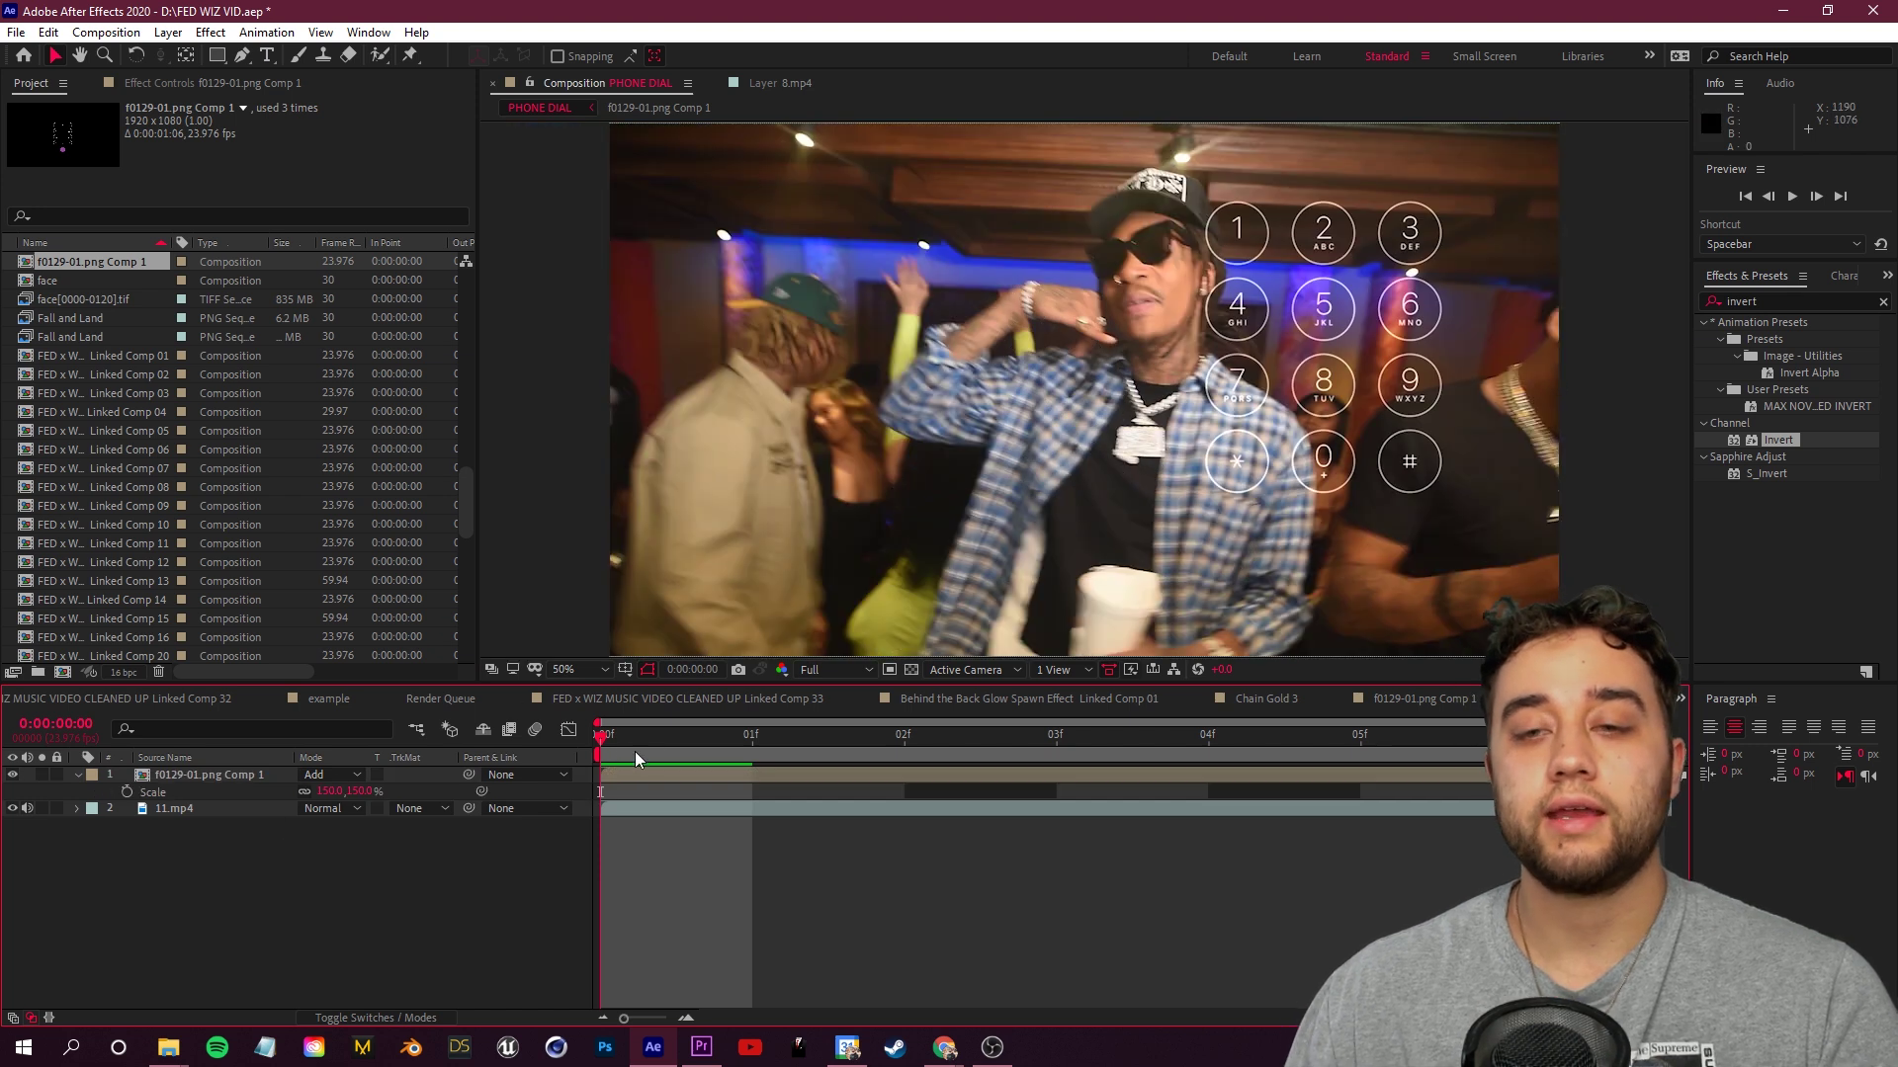
key("space")
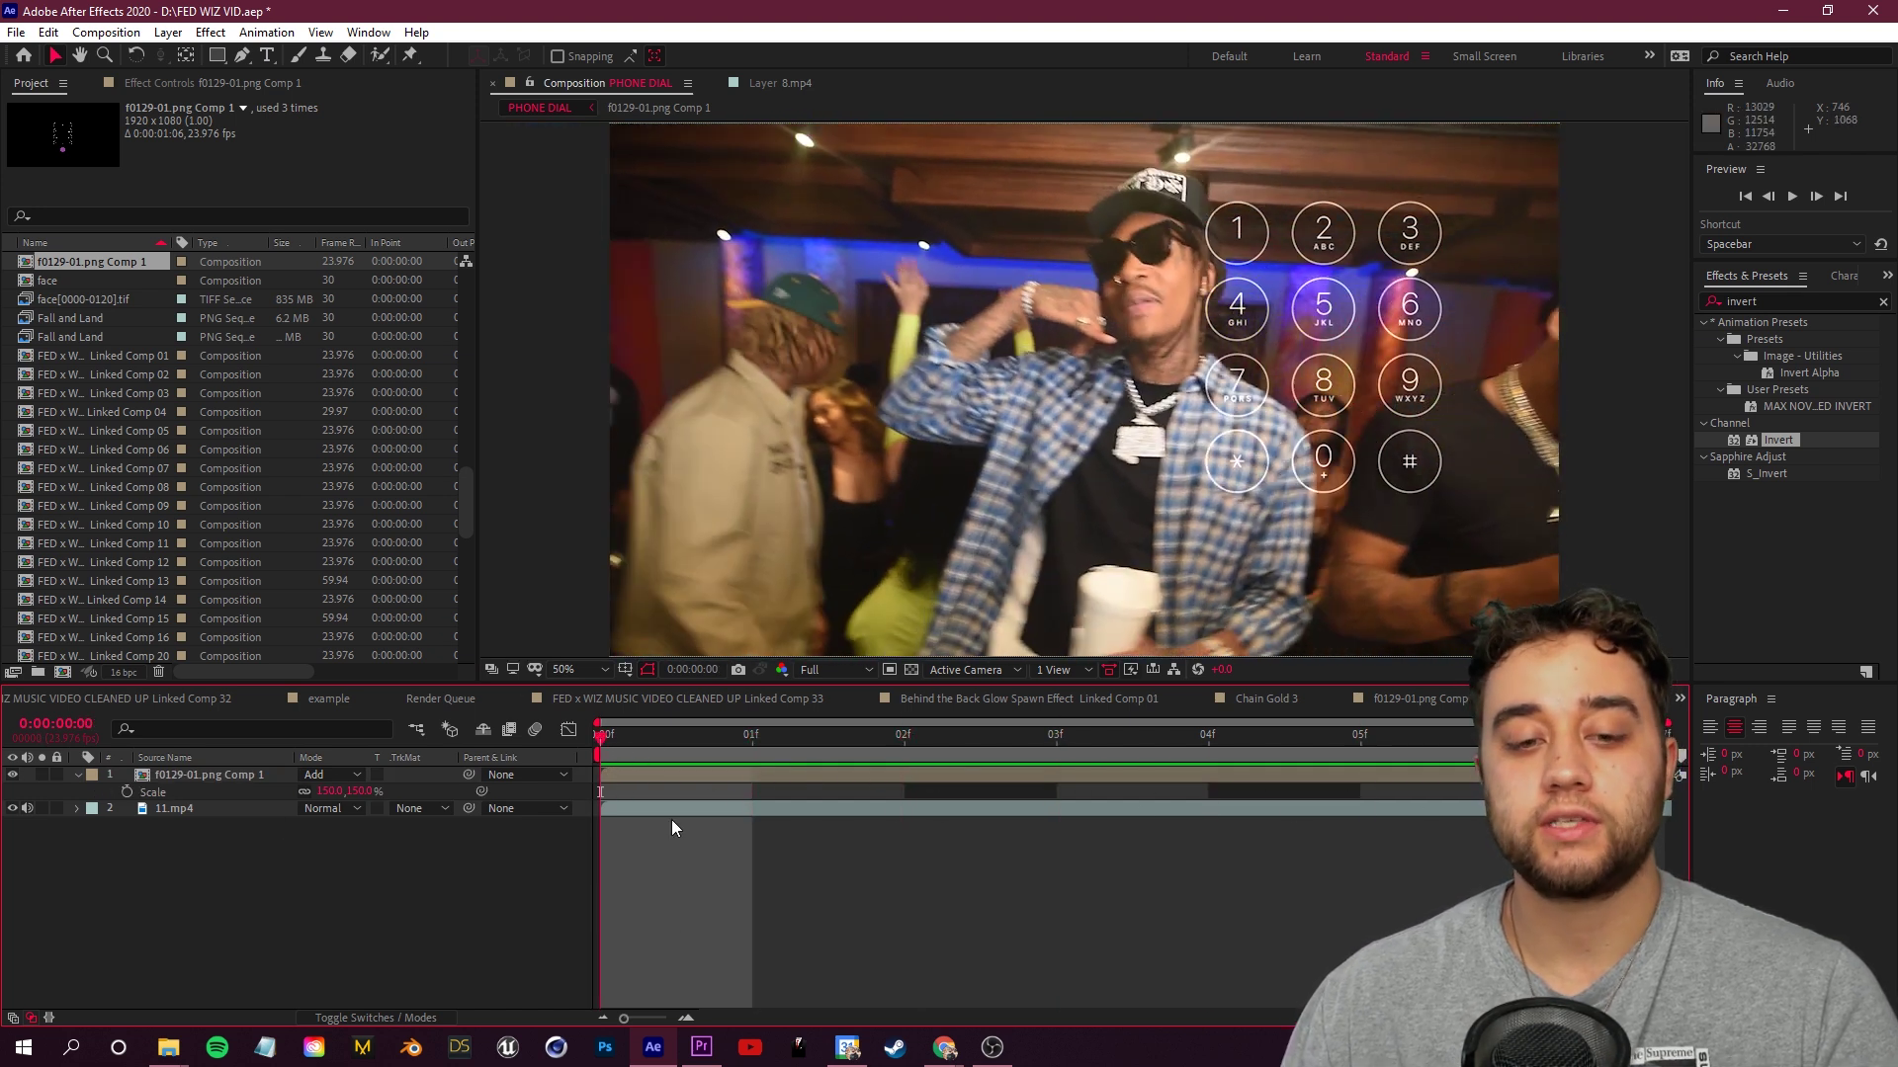
Run Track Camera on the 11.mp4 layer
right_click(186, 810)
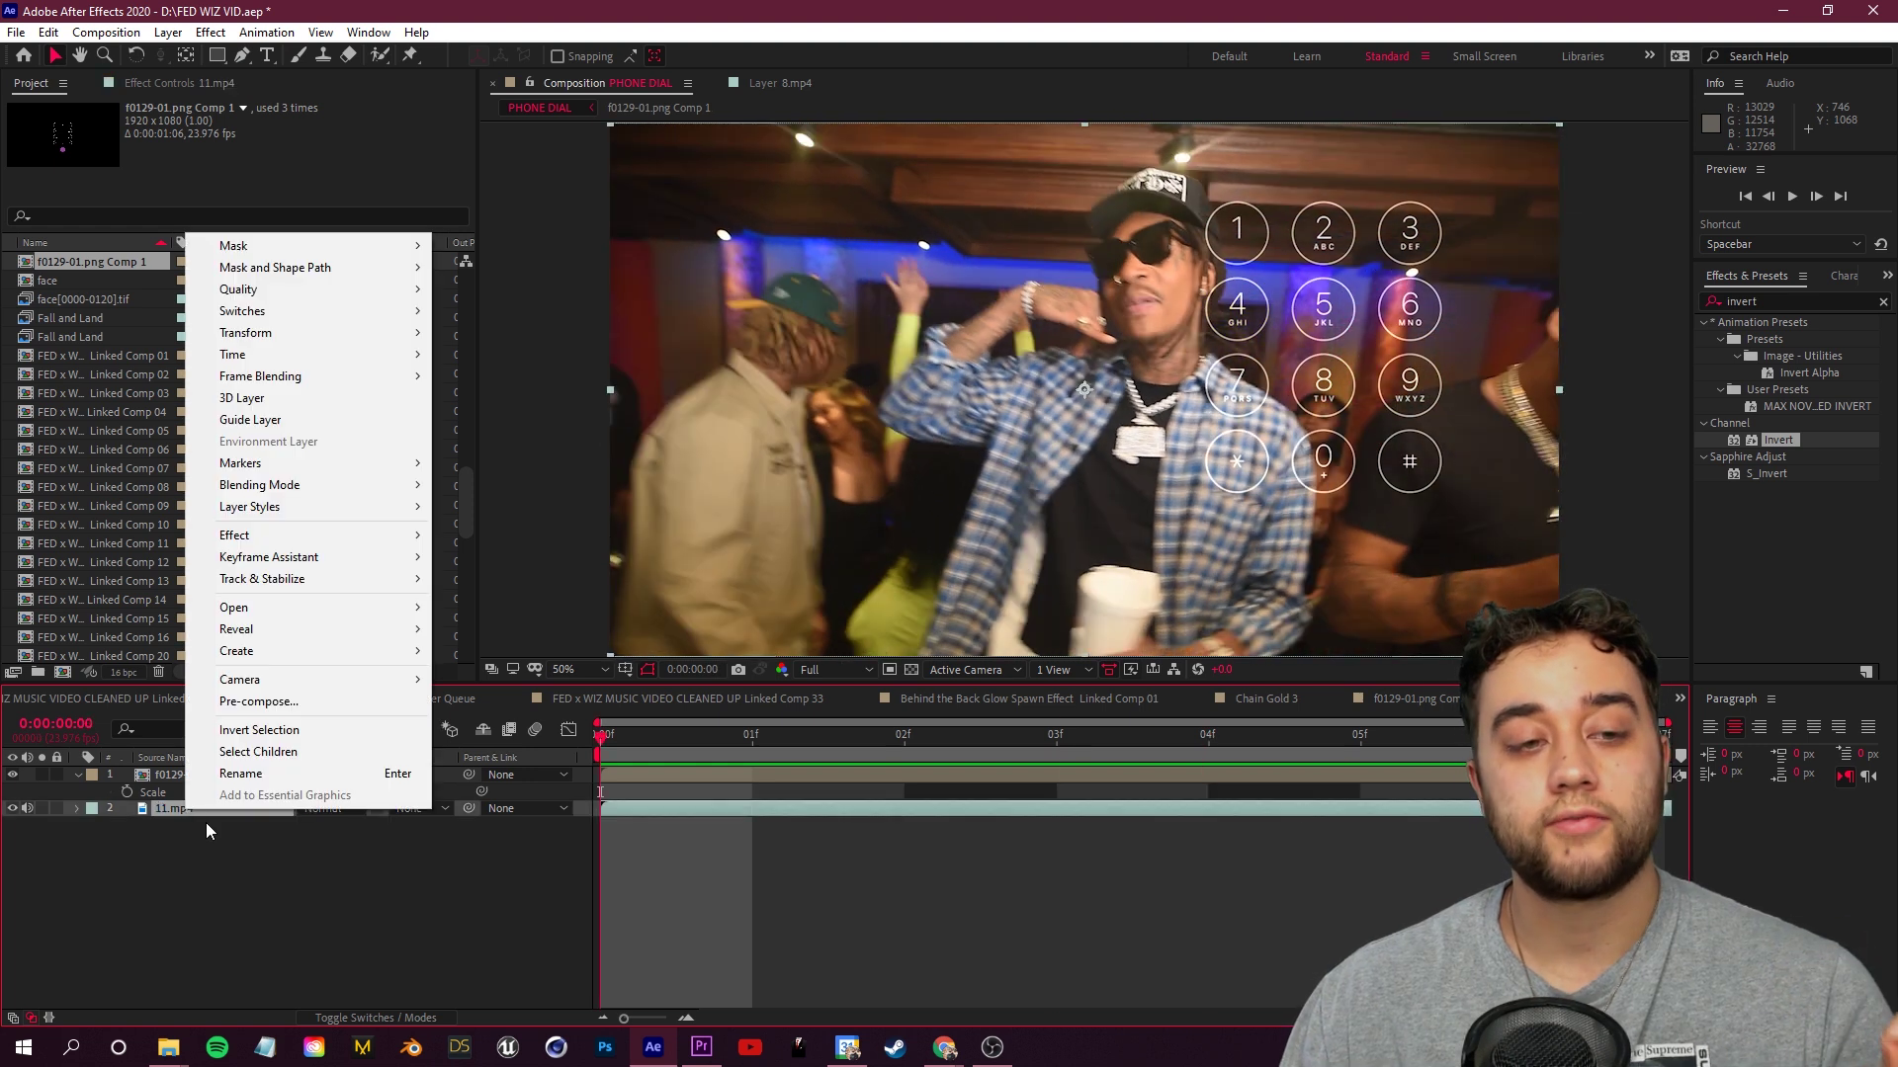
mouse_move(310, 581)
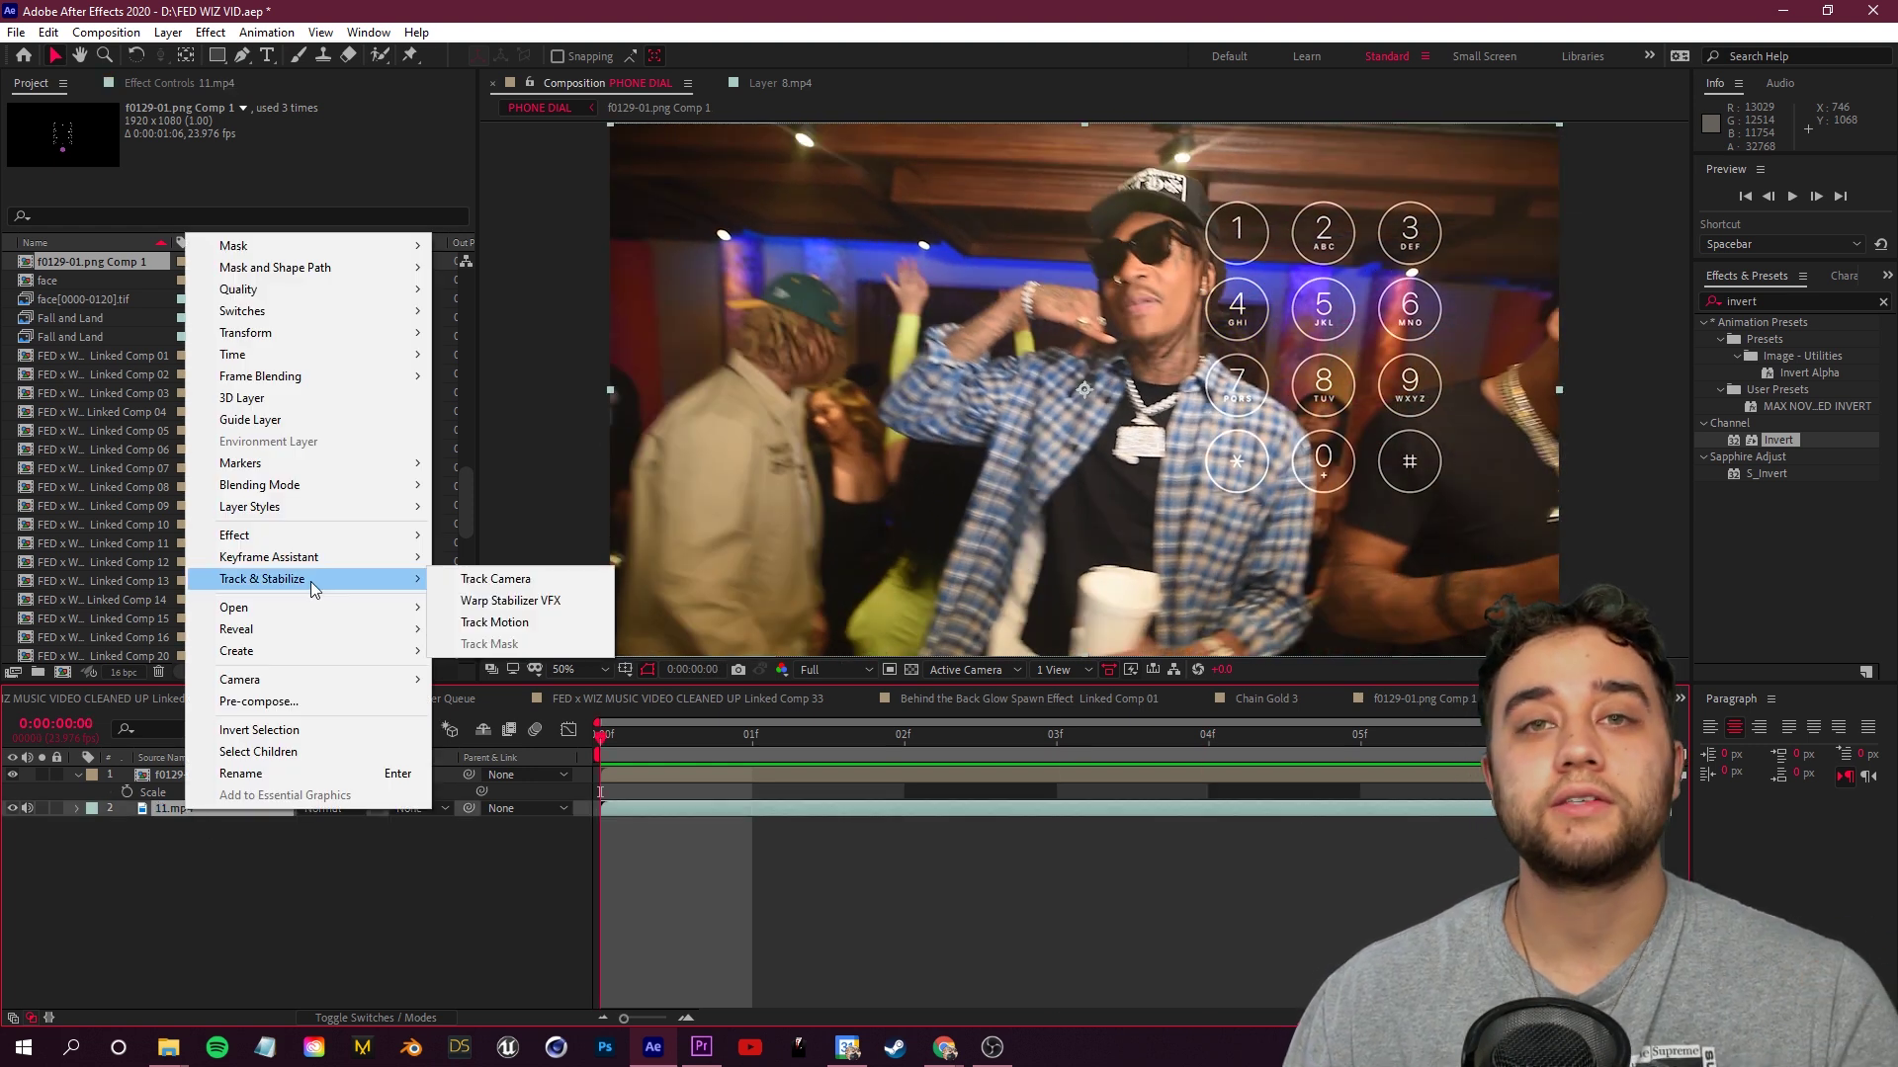
left_click(533, 581)
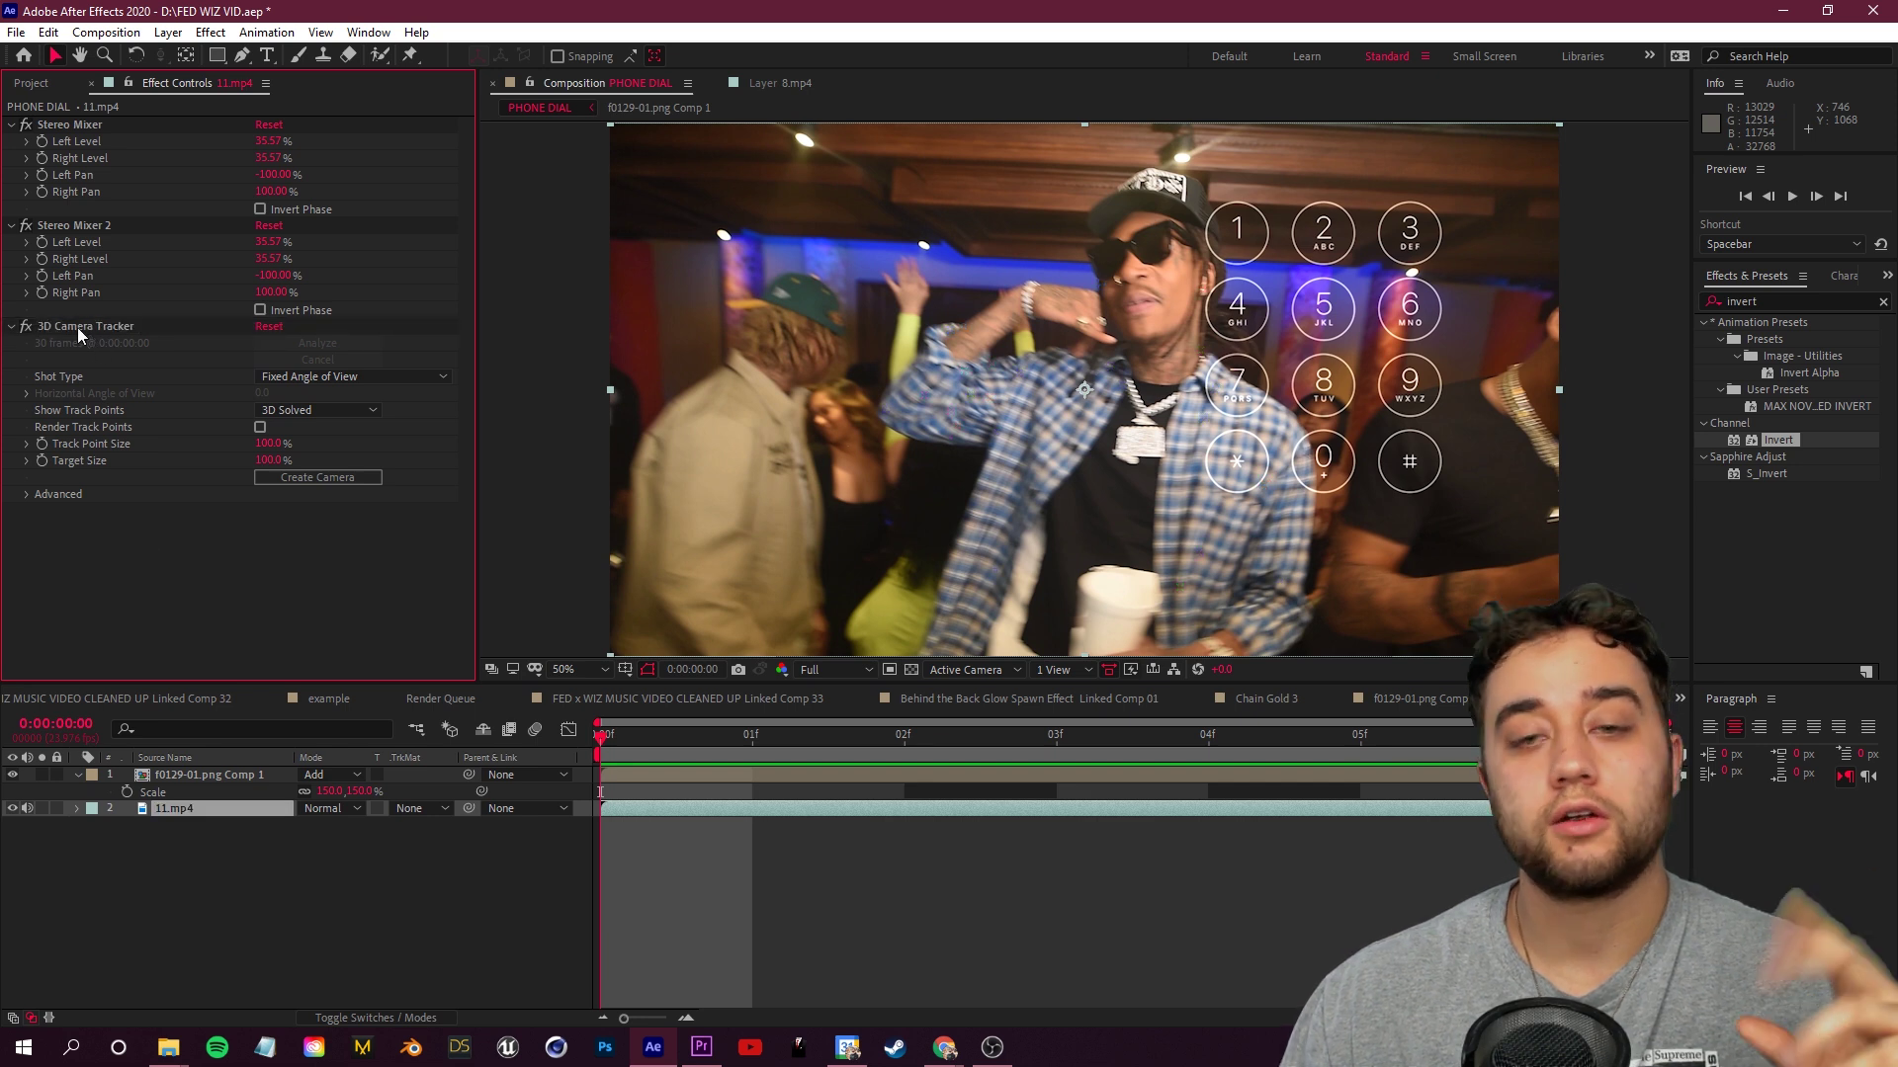
Create a solid and camera from the 3D Camera Tracker points on the subject's face
left_click(77, 328)
key("space")
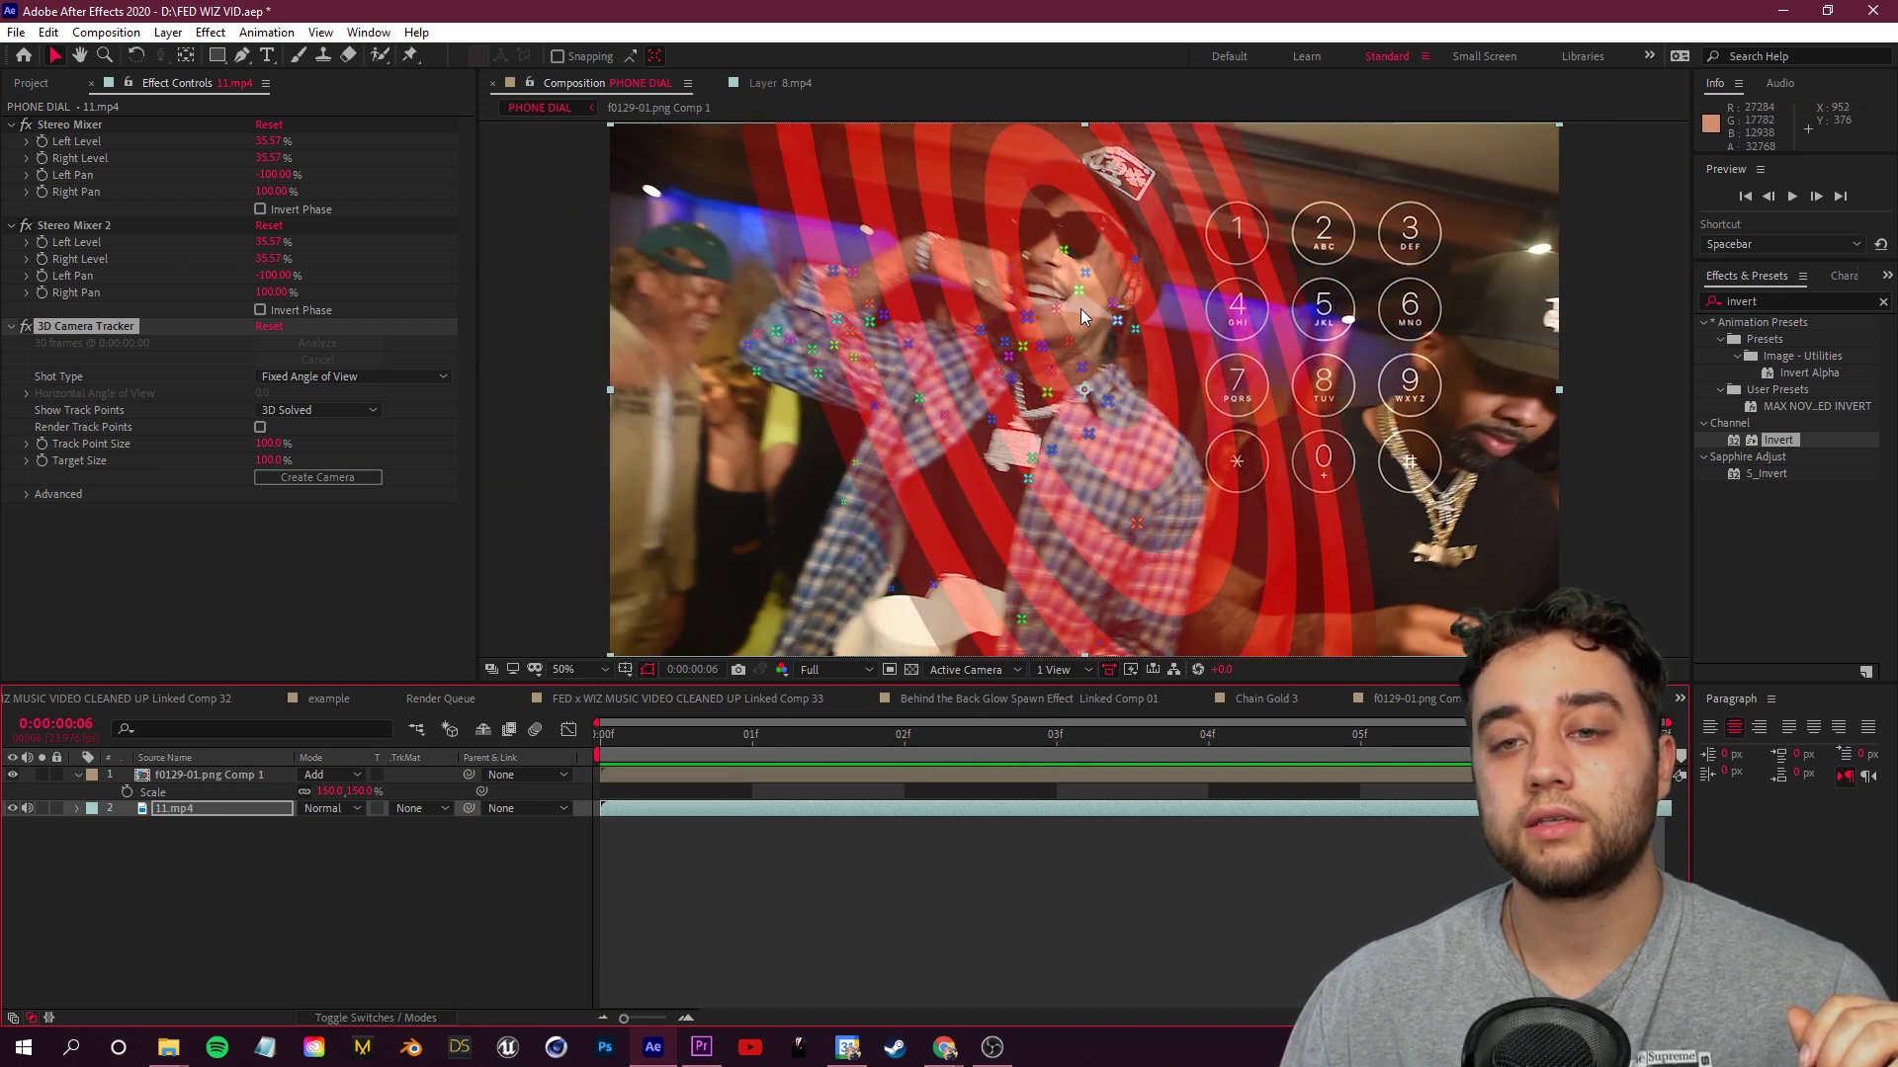
right_click(1081, 308)
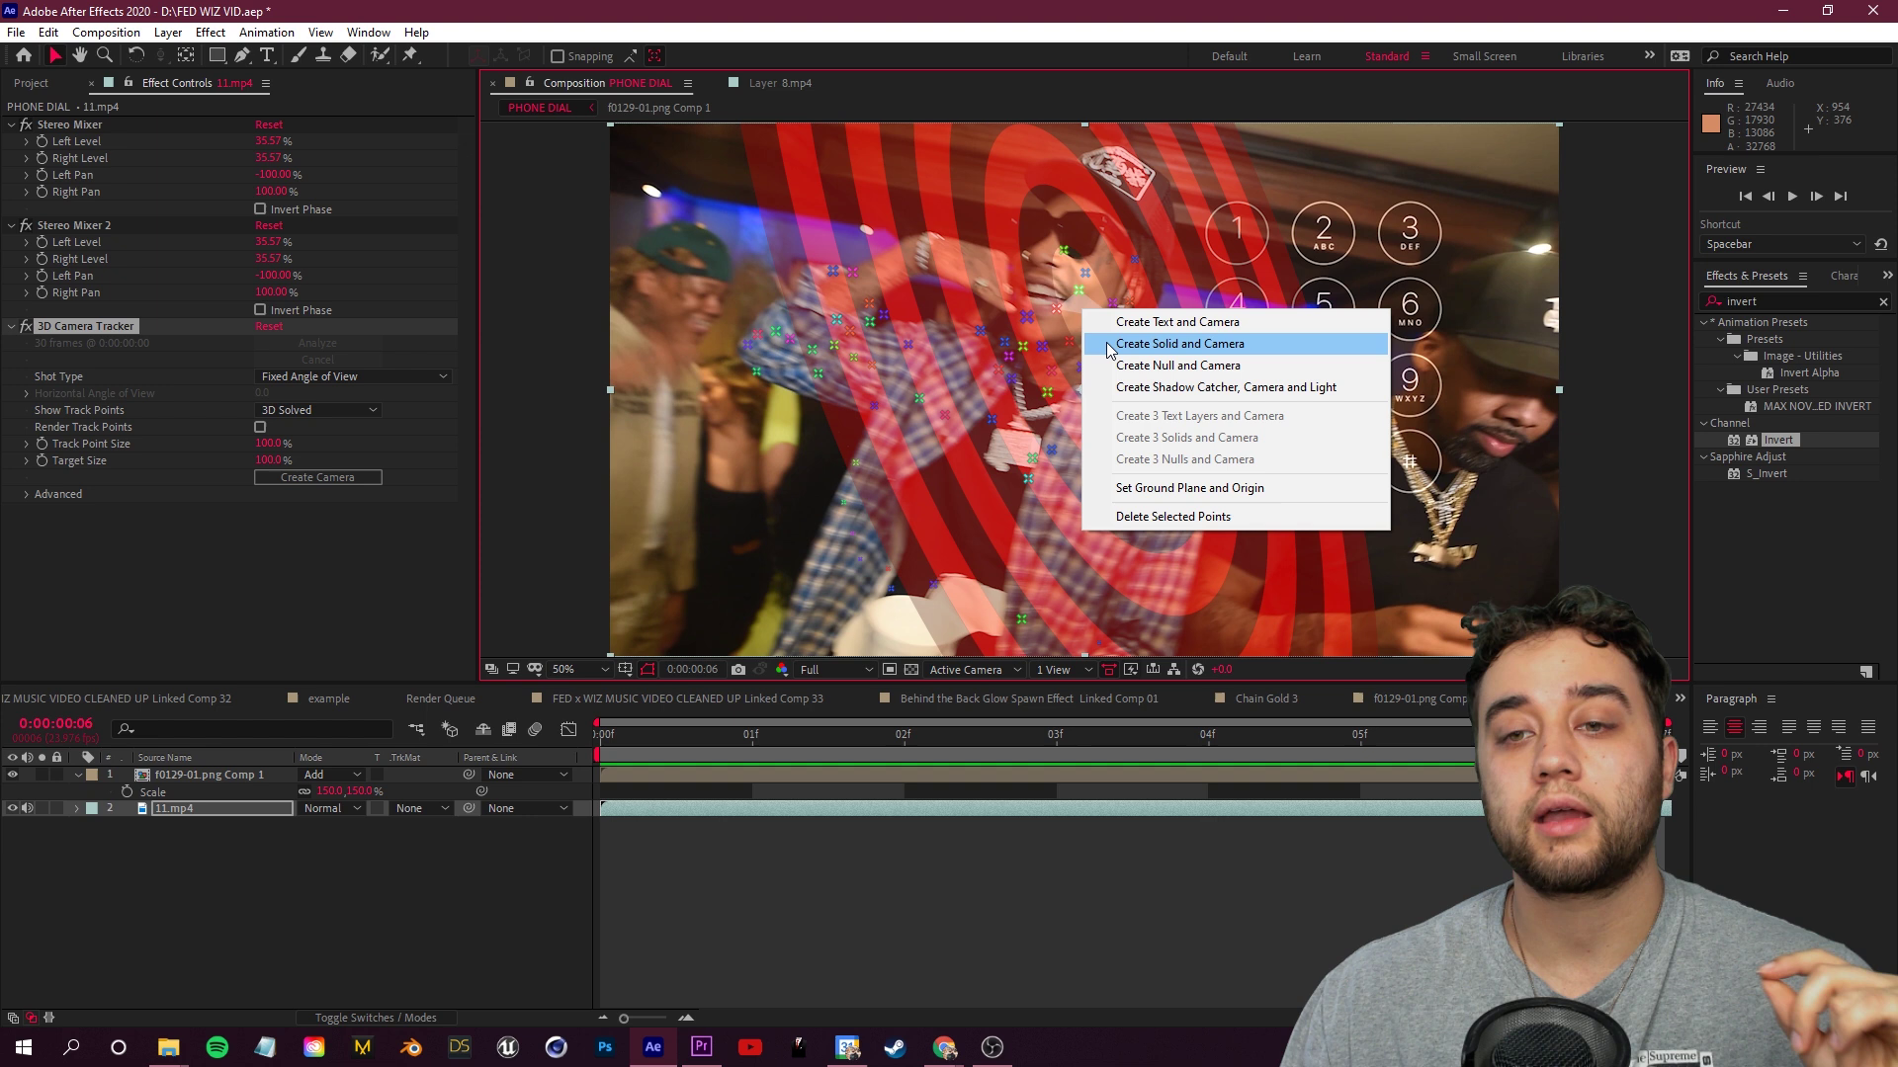
left_click(1109, 344)
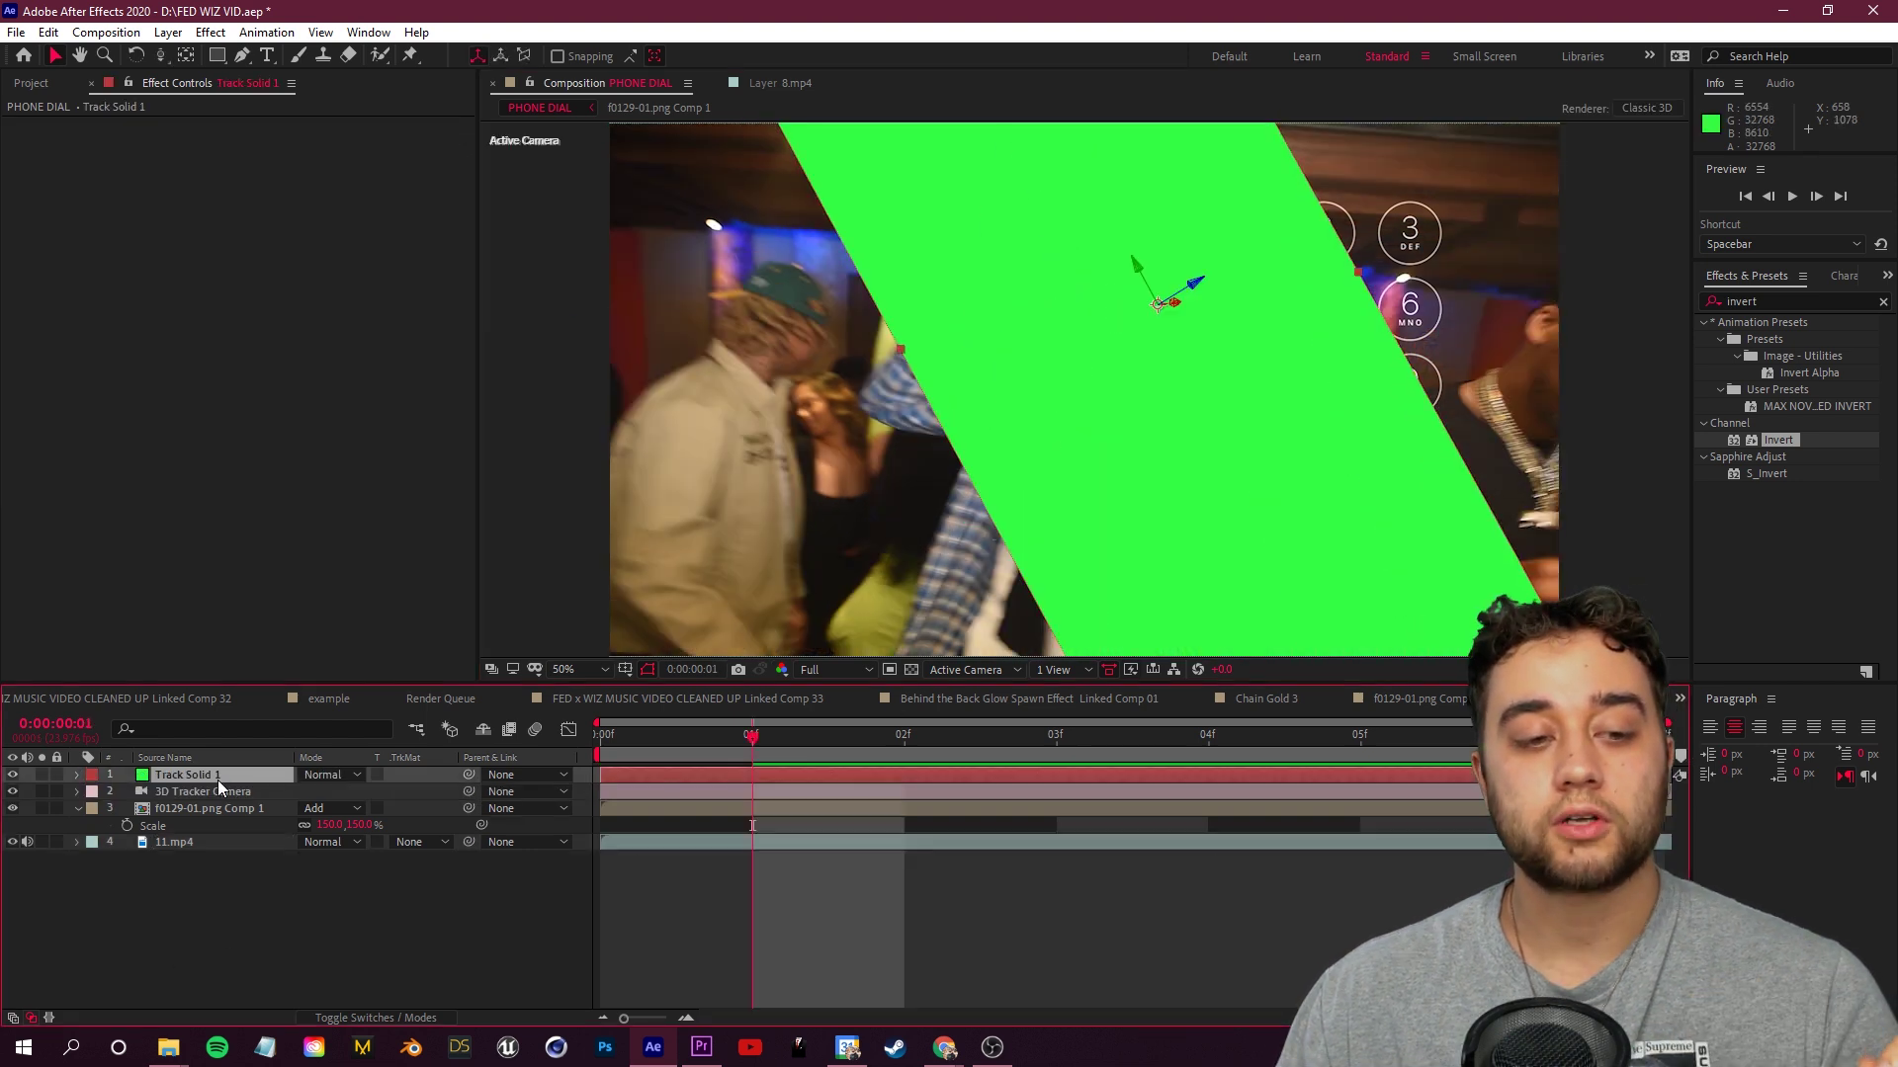
Adjust Track Solid 1's orientation so it faces the camera and scale it to 14%
left_click(77, 776)
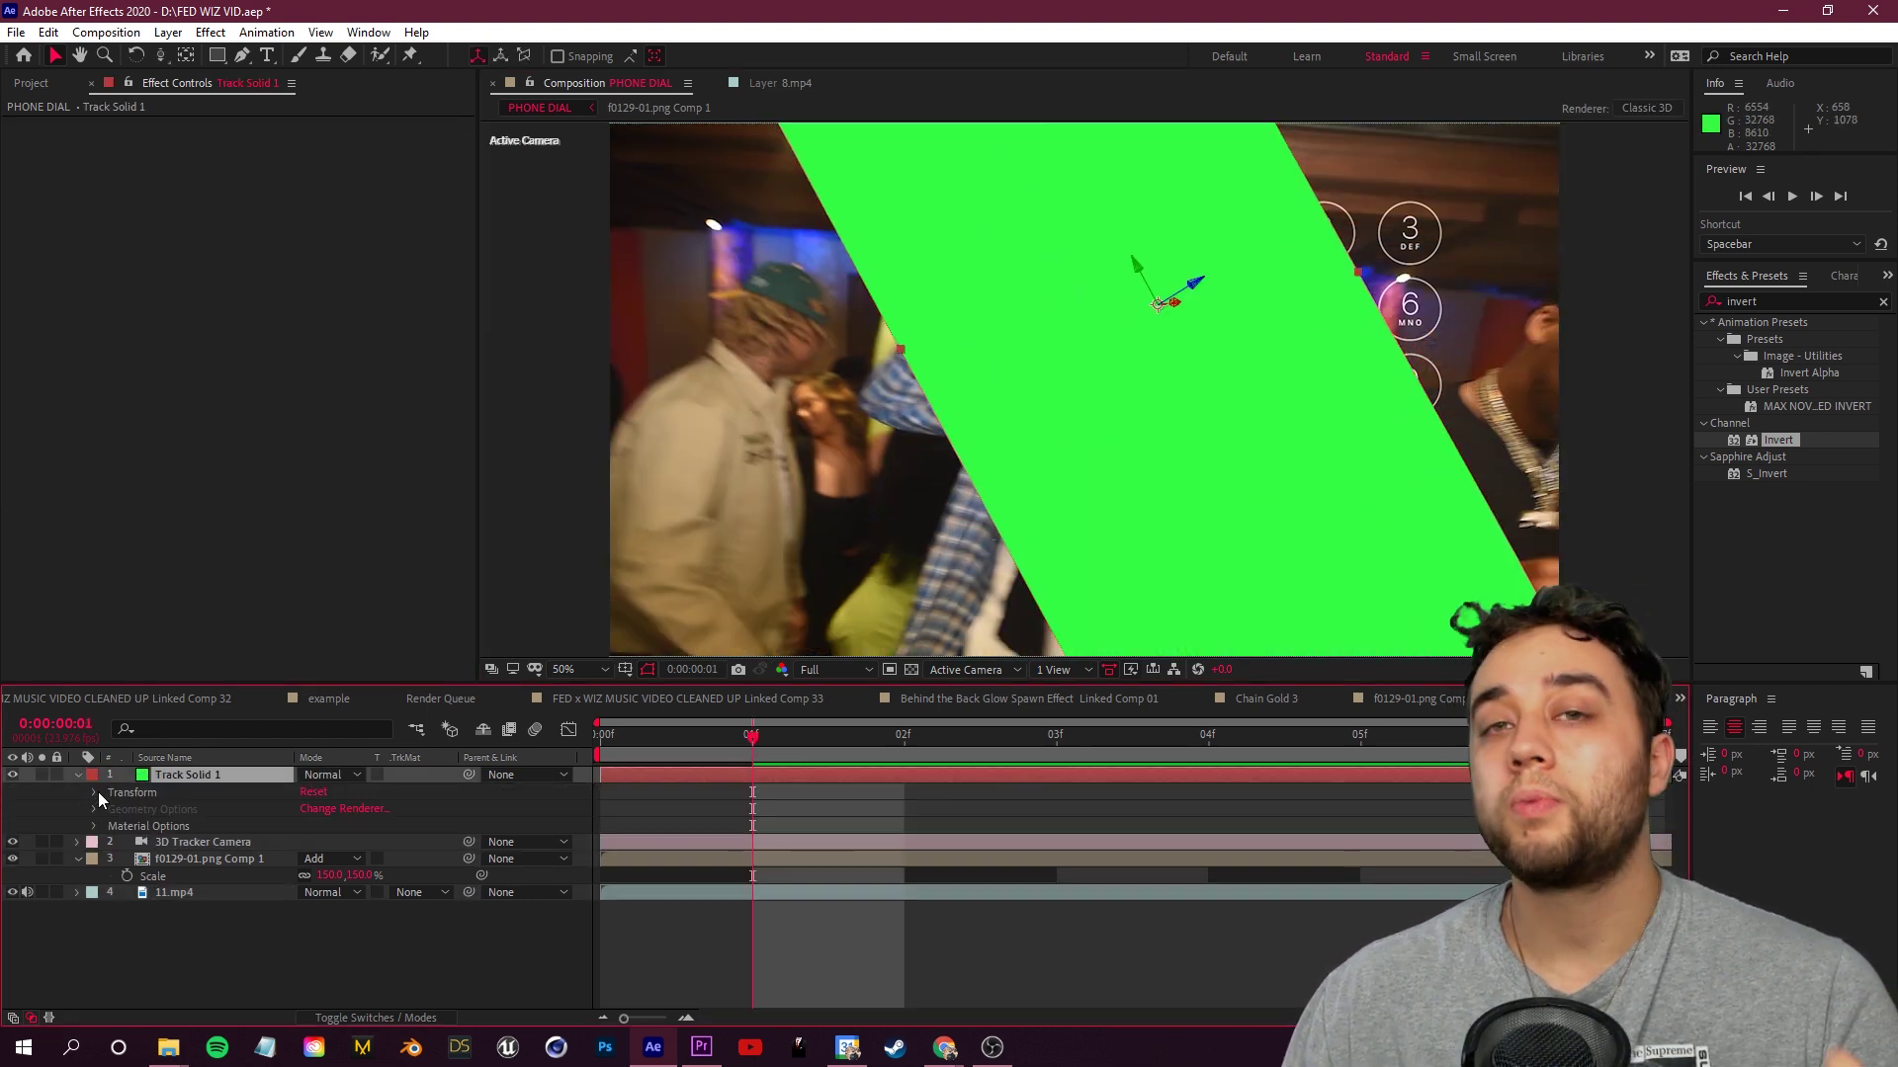
left_click(95, 793)
mouse_move(361, 858)
left_mouse_down()
mouse_move(341, 858)
mouse_move(398, 857)
left_mouse_up()
key("s")
left_click_drag(370, 791, 452, 796)
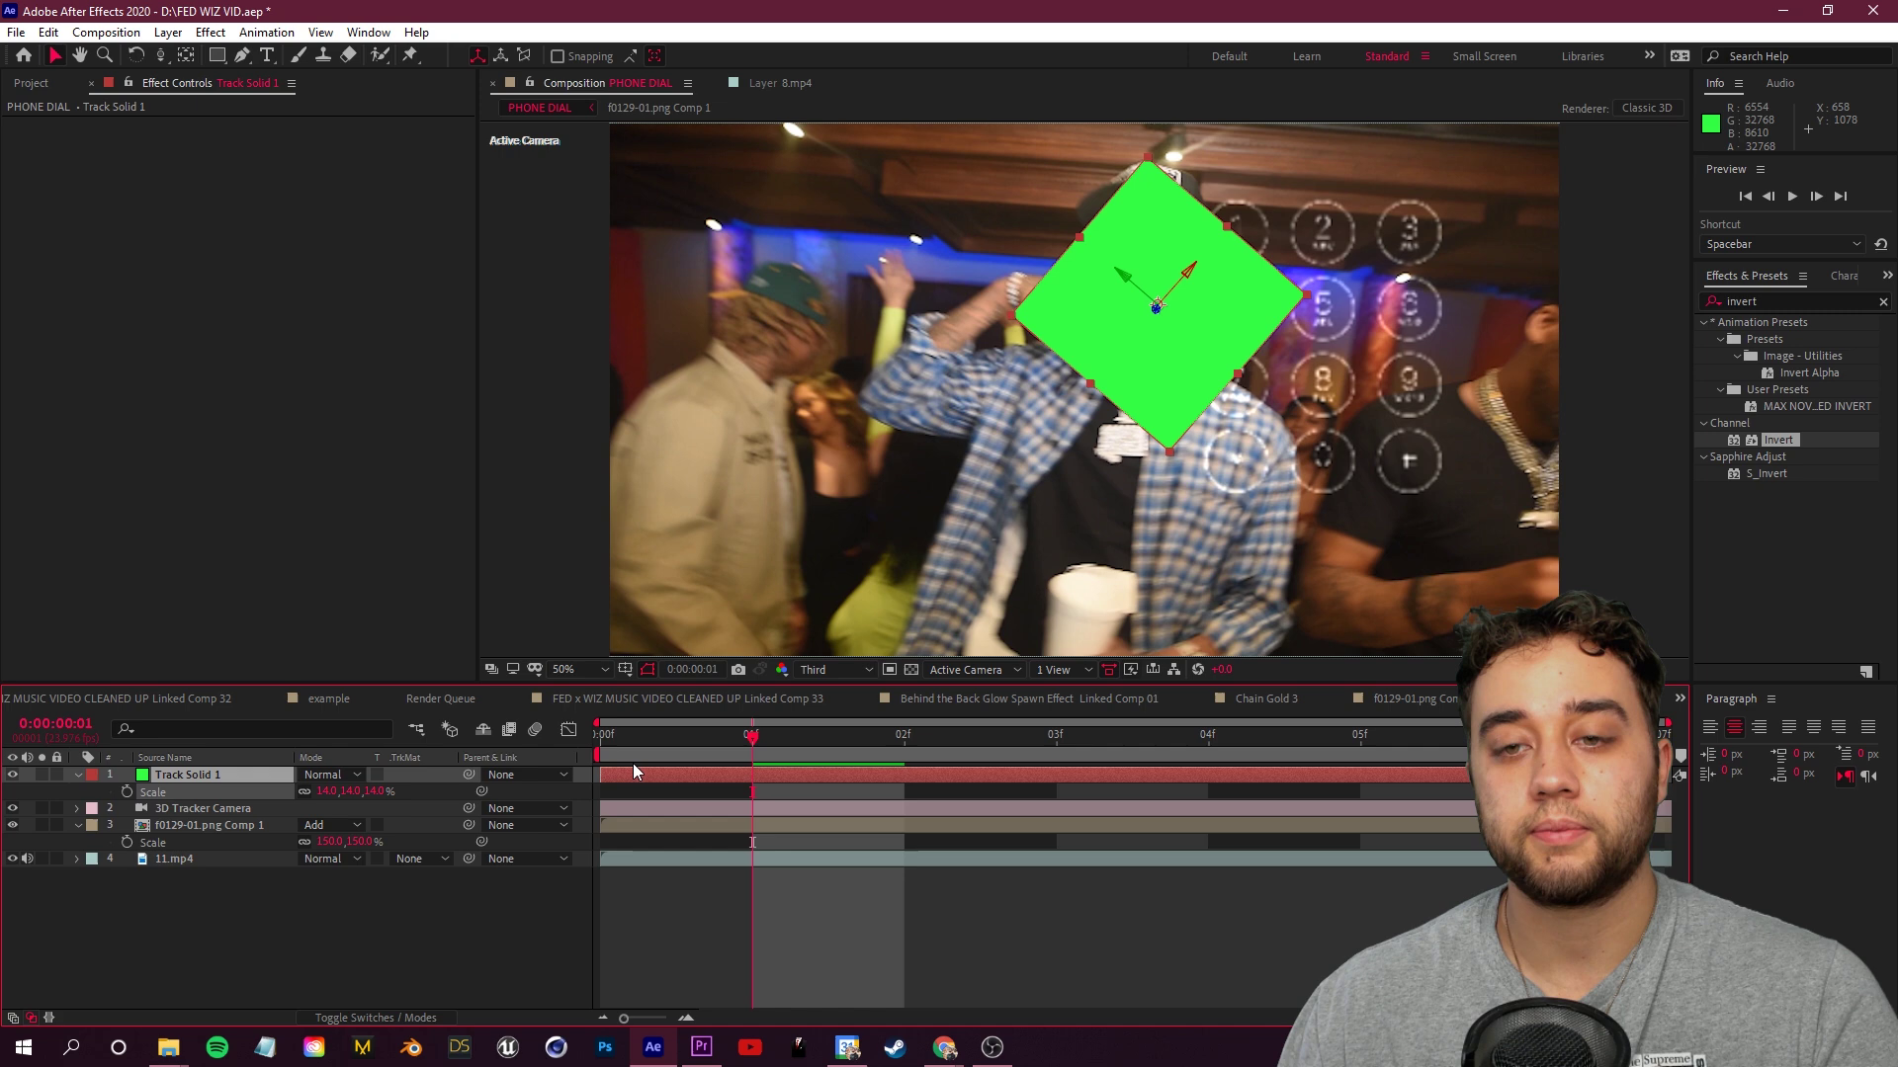
Preview the composition to check how the green track solid follows the face, and return to the first frame
key("space")
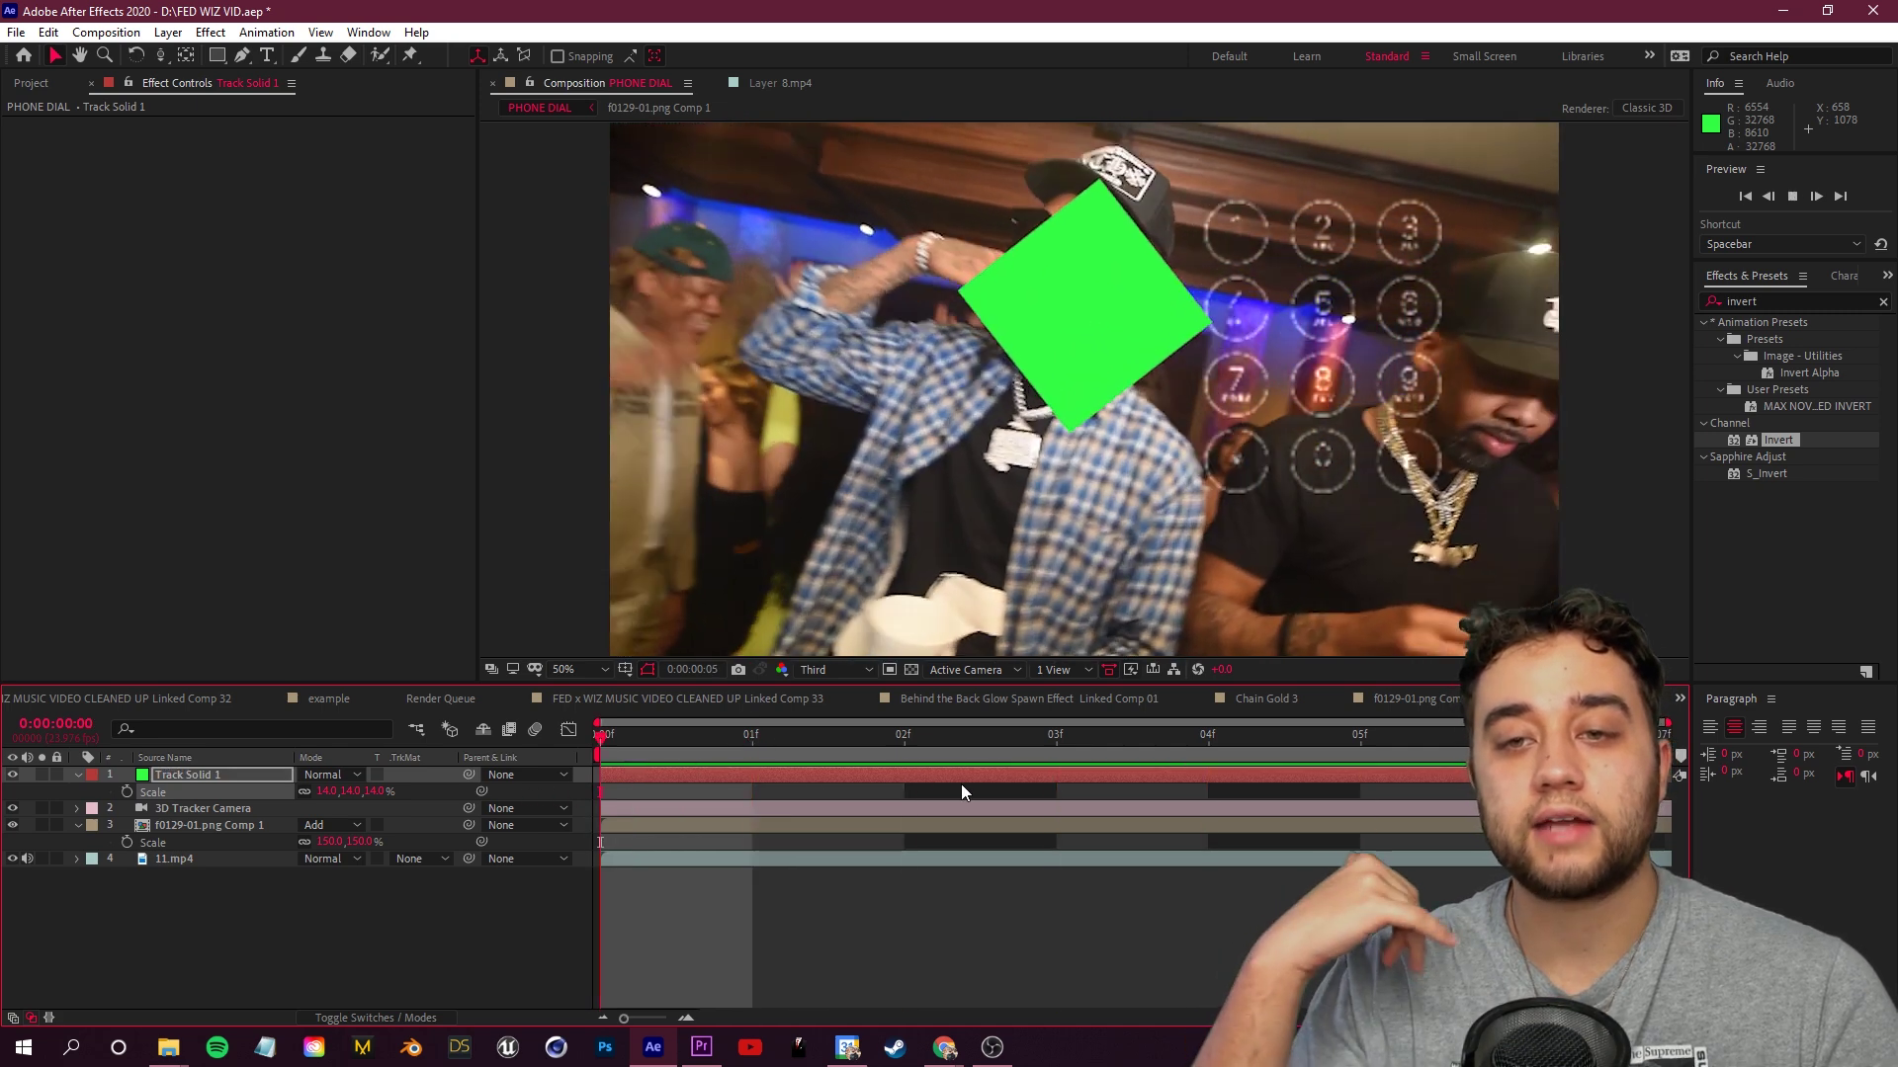
key("space")
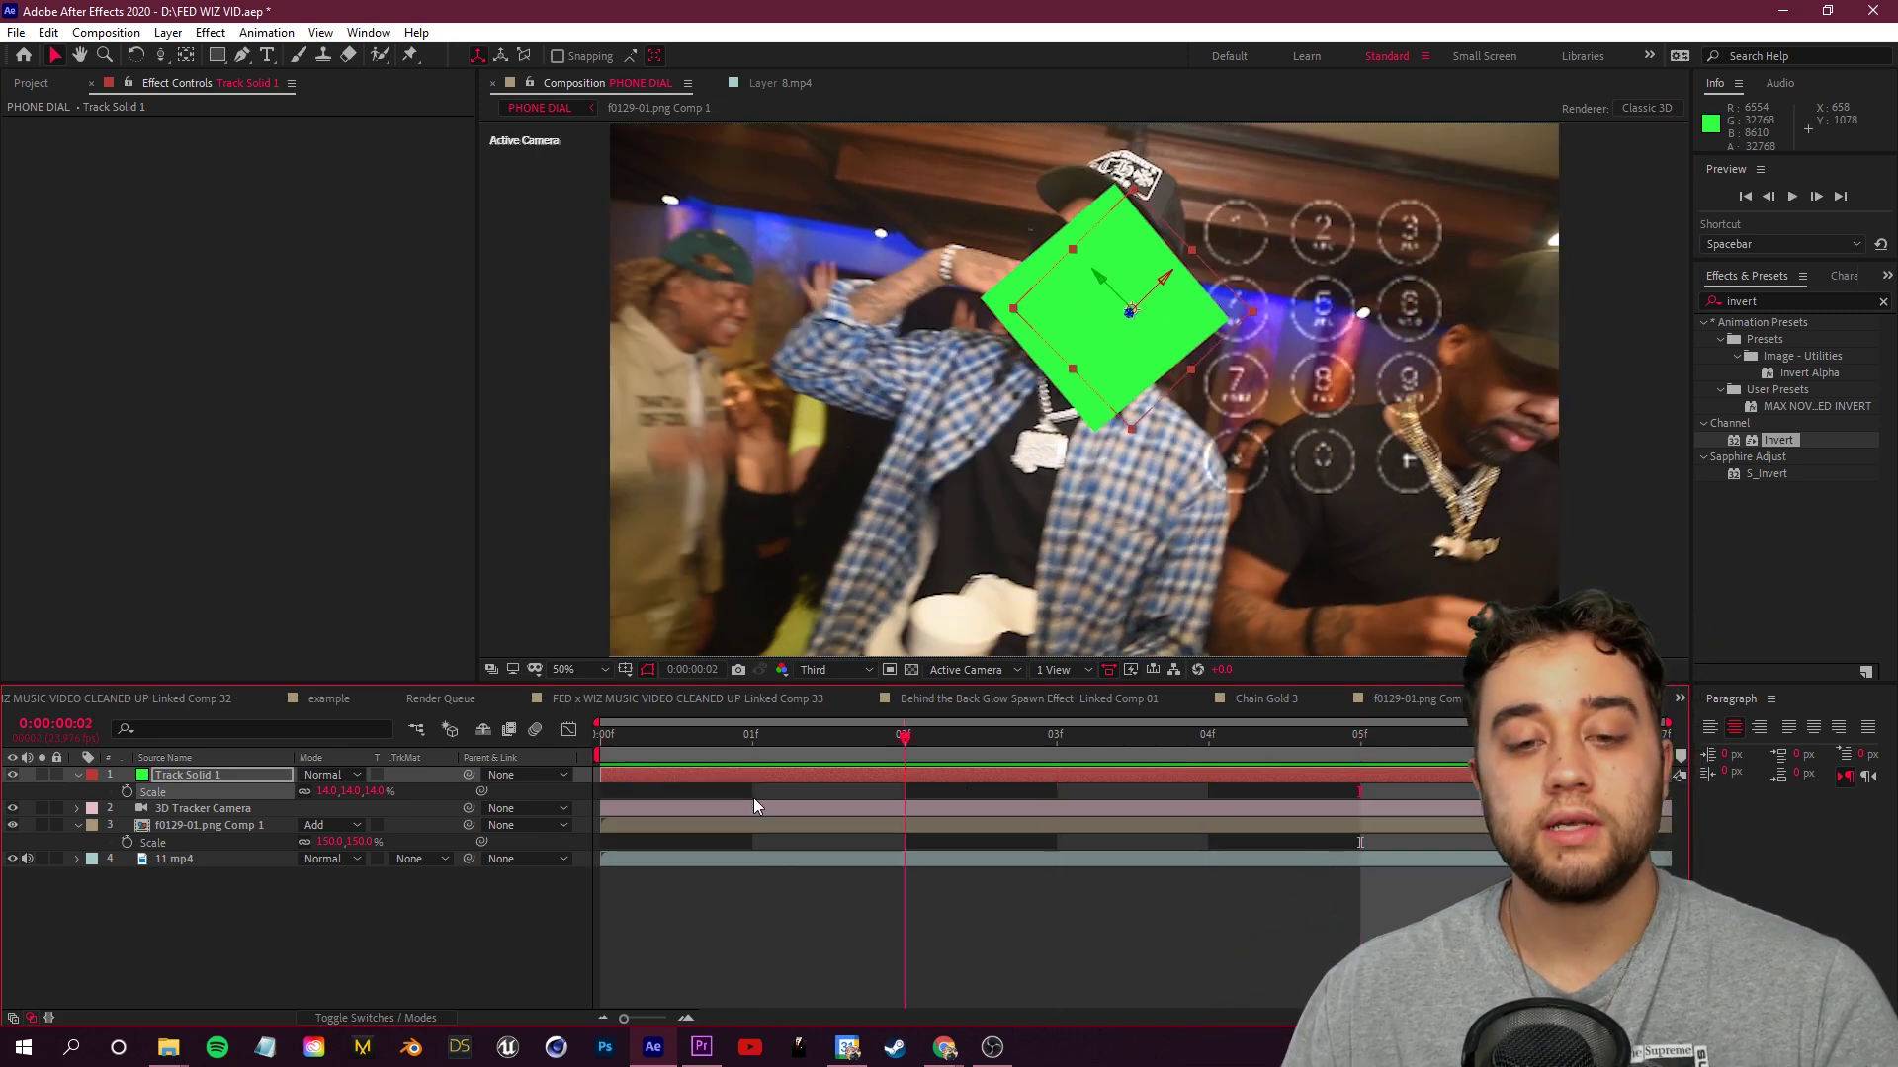
key("Home")
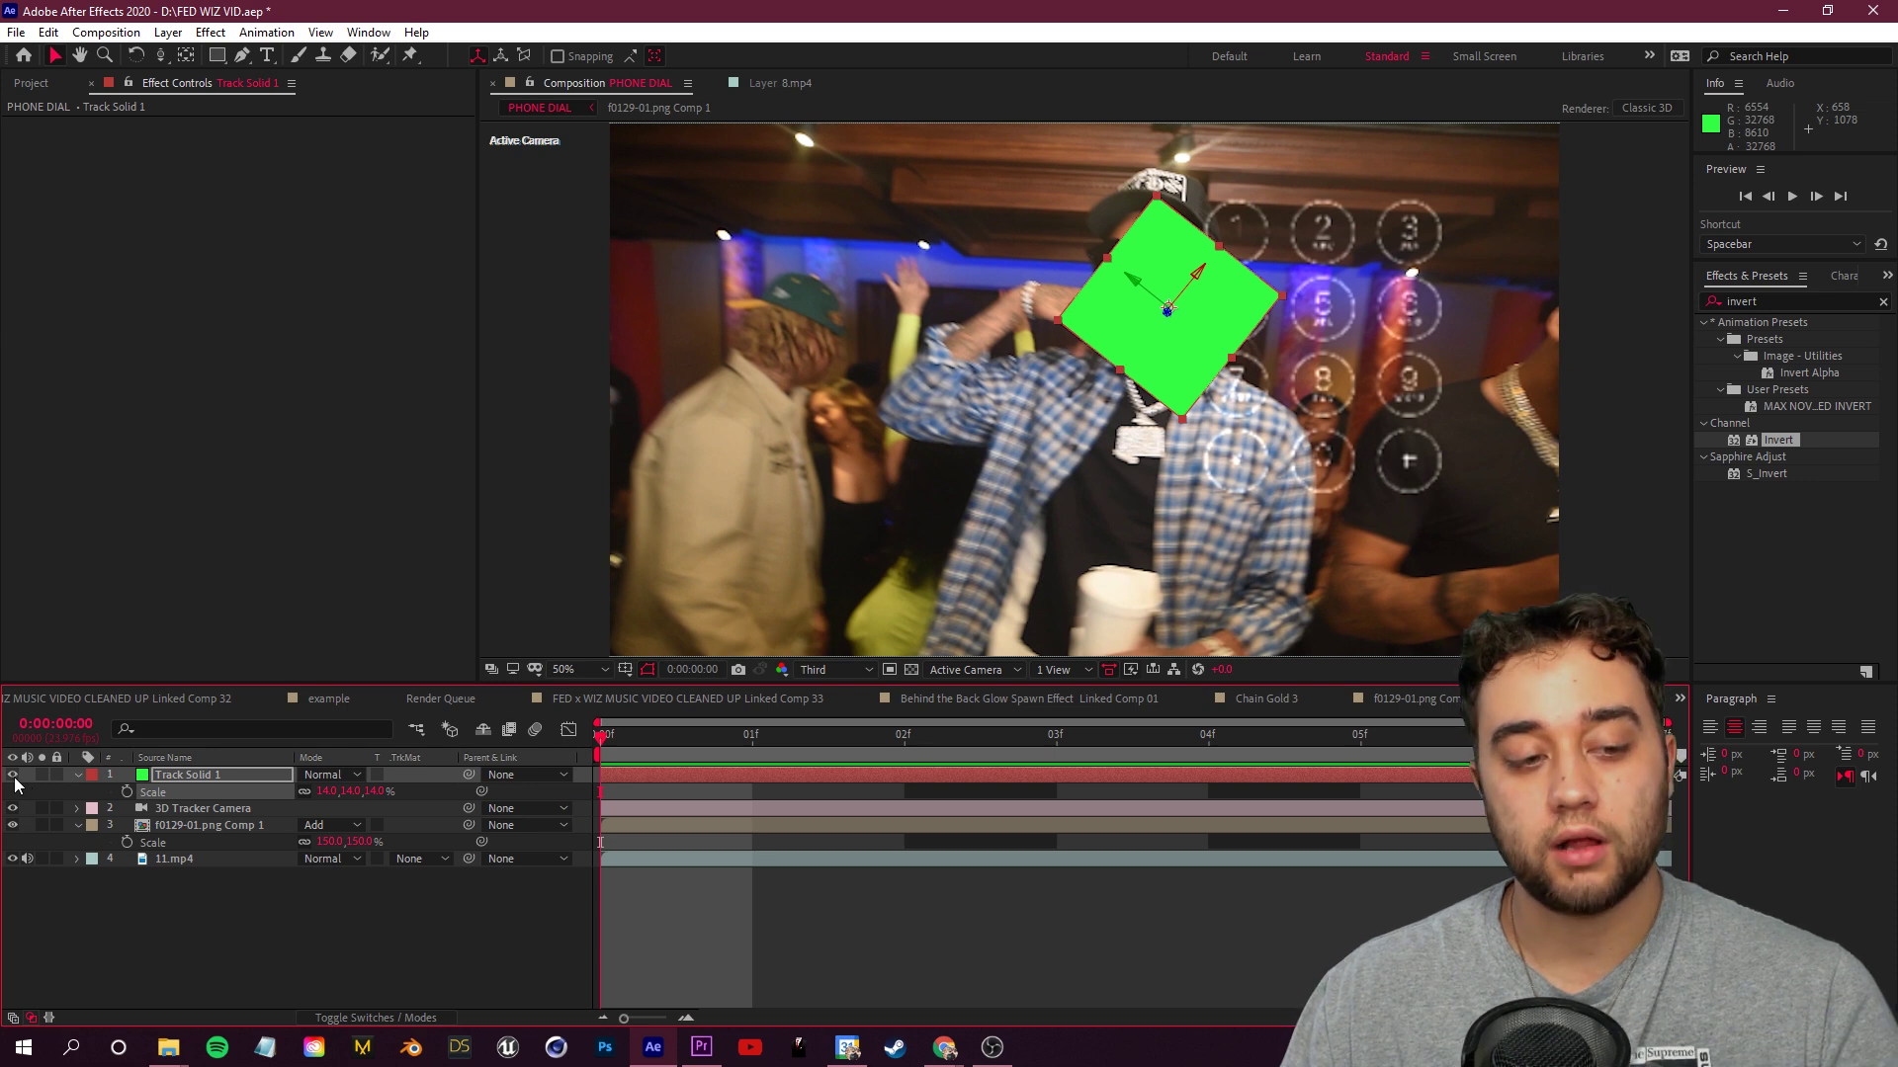
Hide the Track Solid 1 layer and rename it tracking info
left_click(12, 774)
right_click(170, 760)
left_click(202, 801)
right_click(183, 775)
left_click(219, 753)
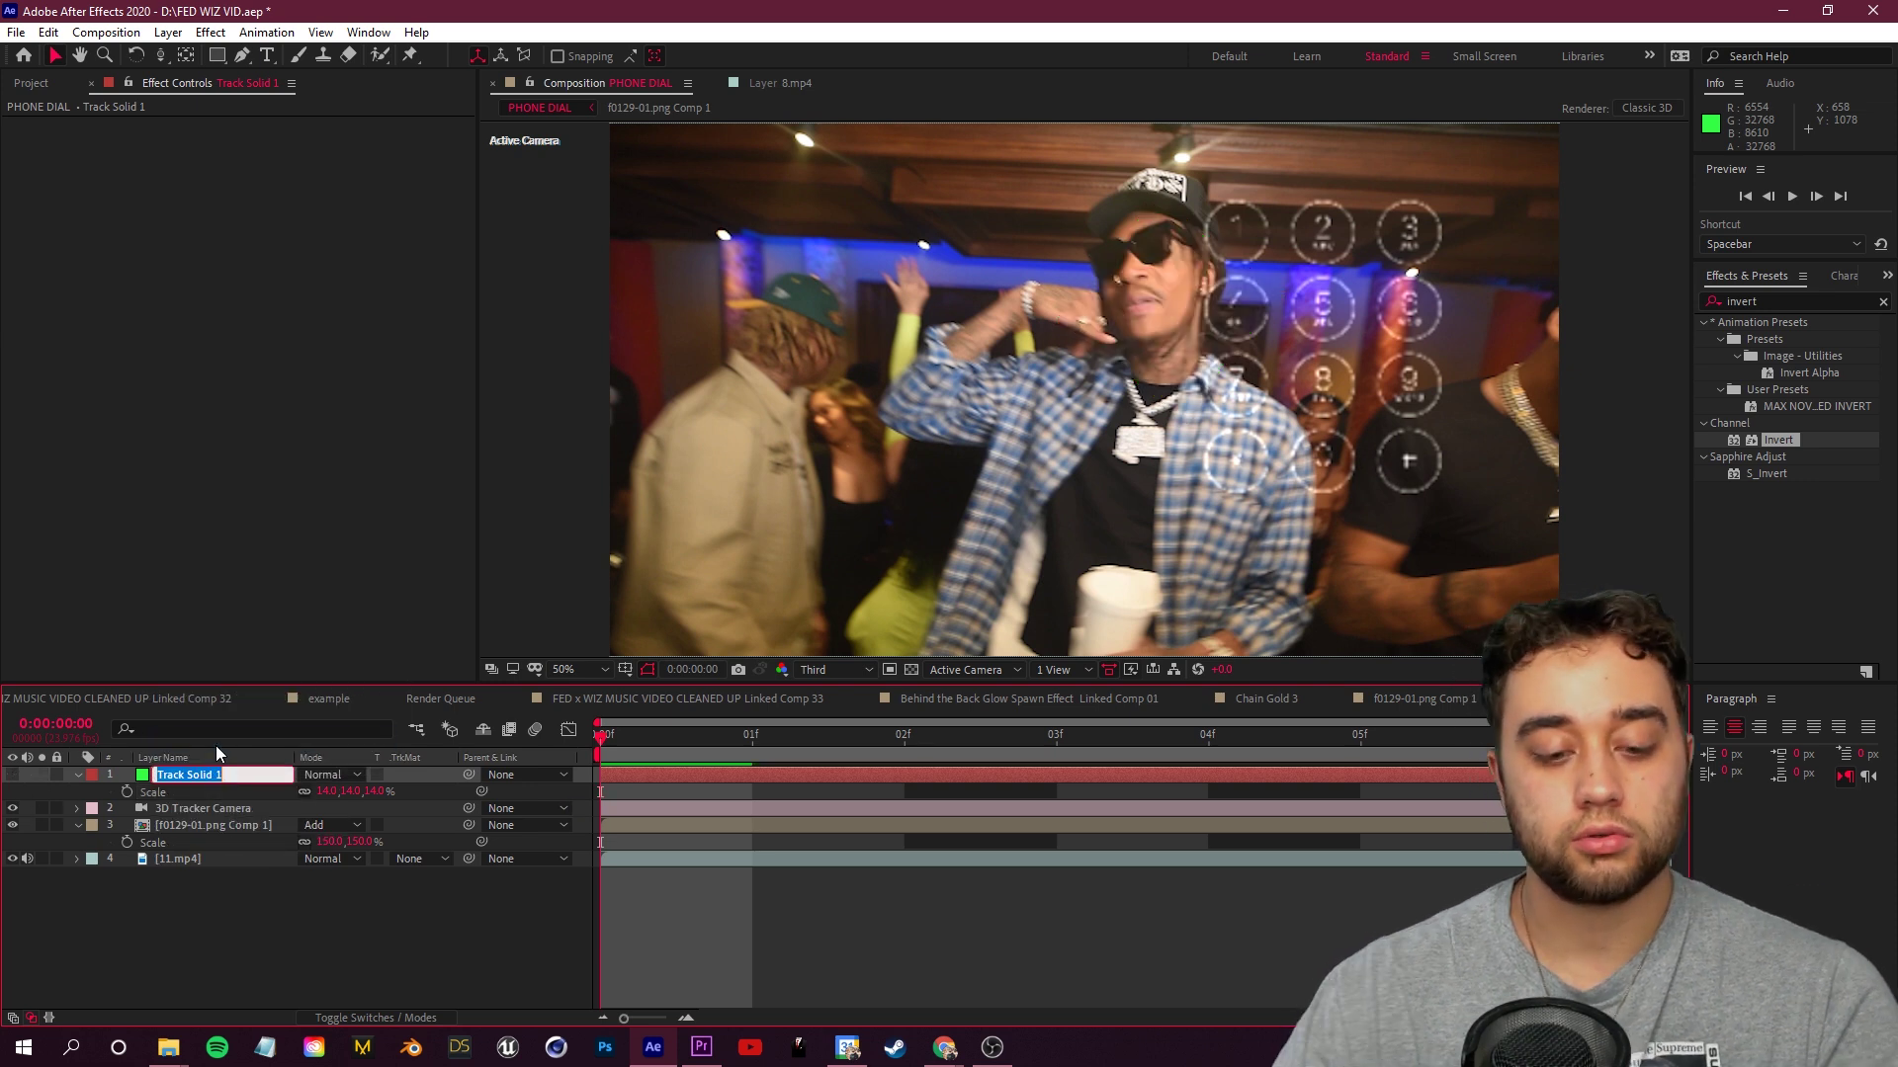
type("tracking info")
key("Return")
Rename the f0129-01.png Comp 1 layer as phone
right_click(230, 825)
left_click(281, 787)
type("phone")
key("Return")
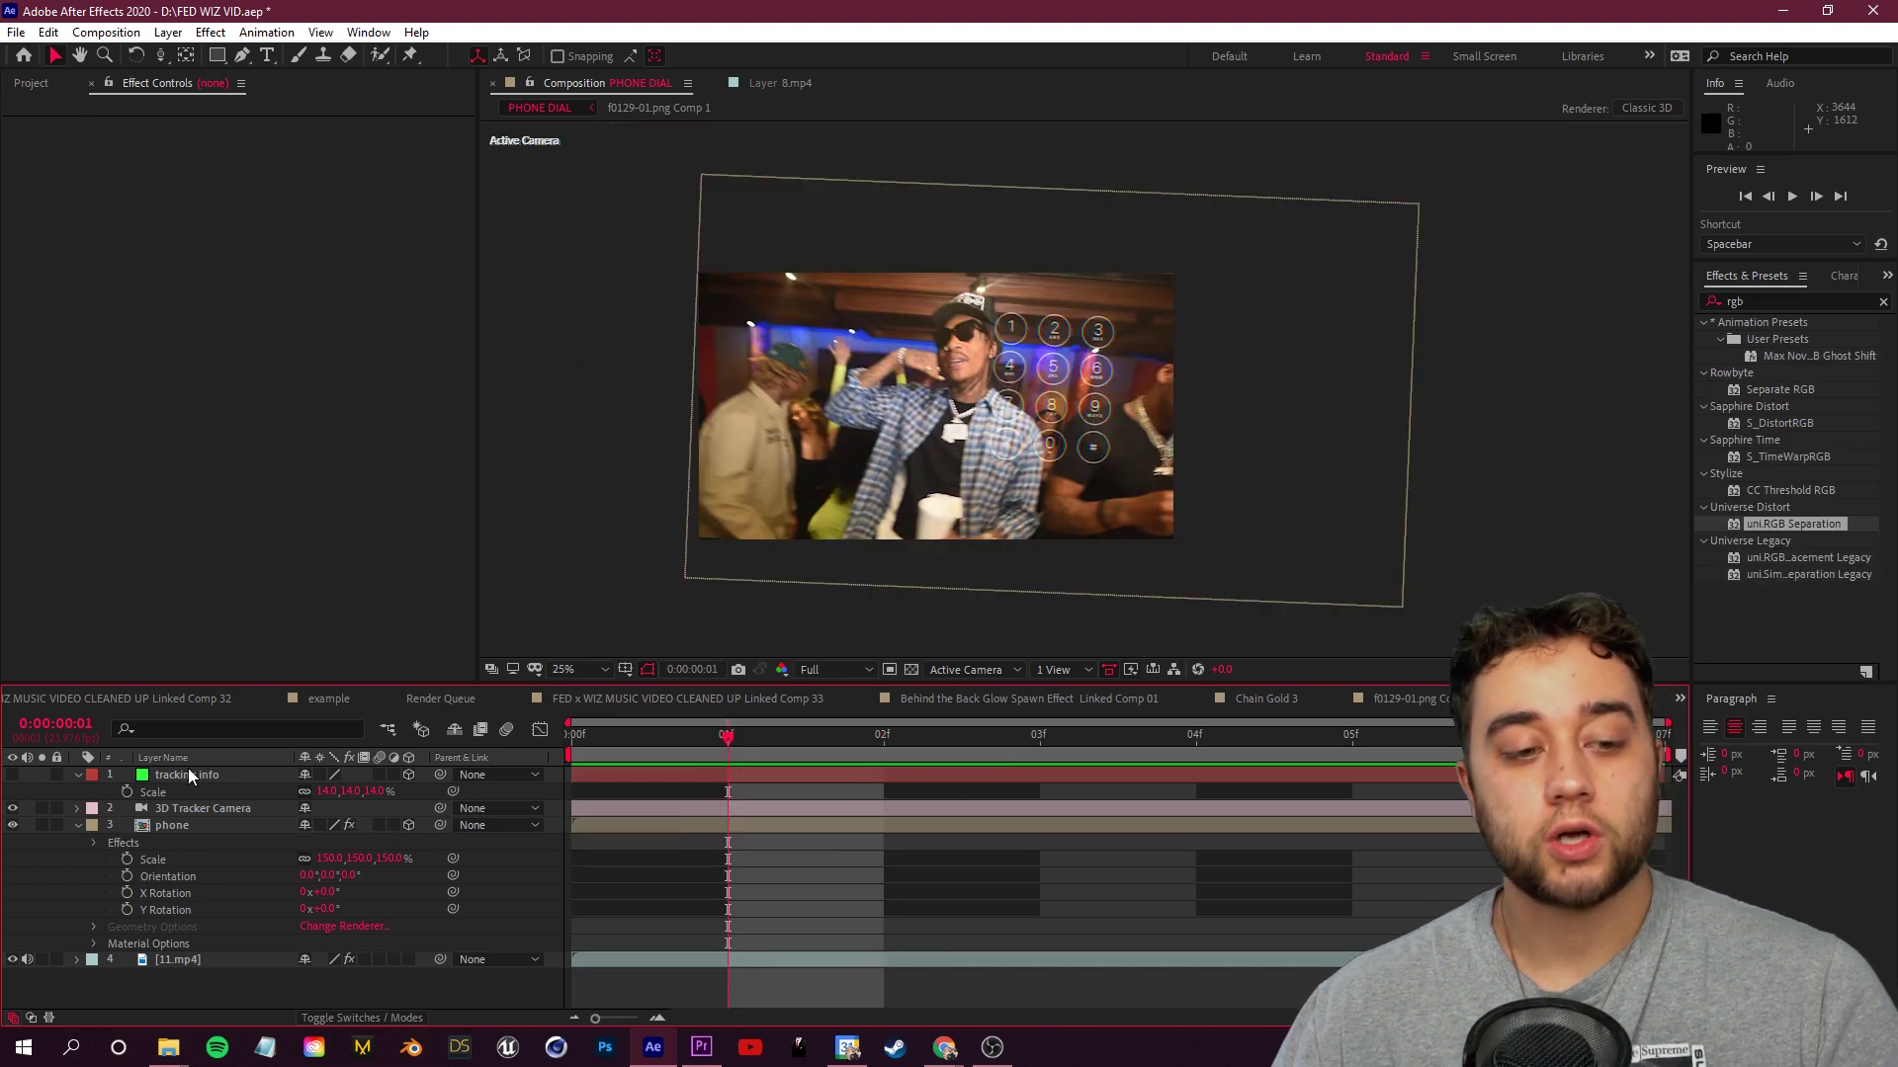
Parent the phone layer to the tracking info layer
left_click(187, 774)
left_click(188, 823)
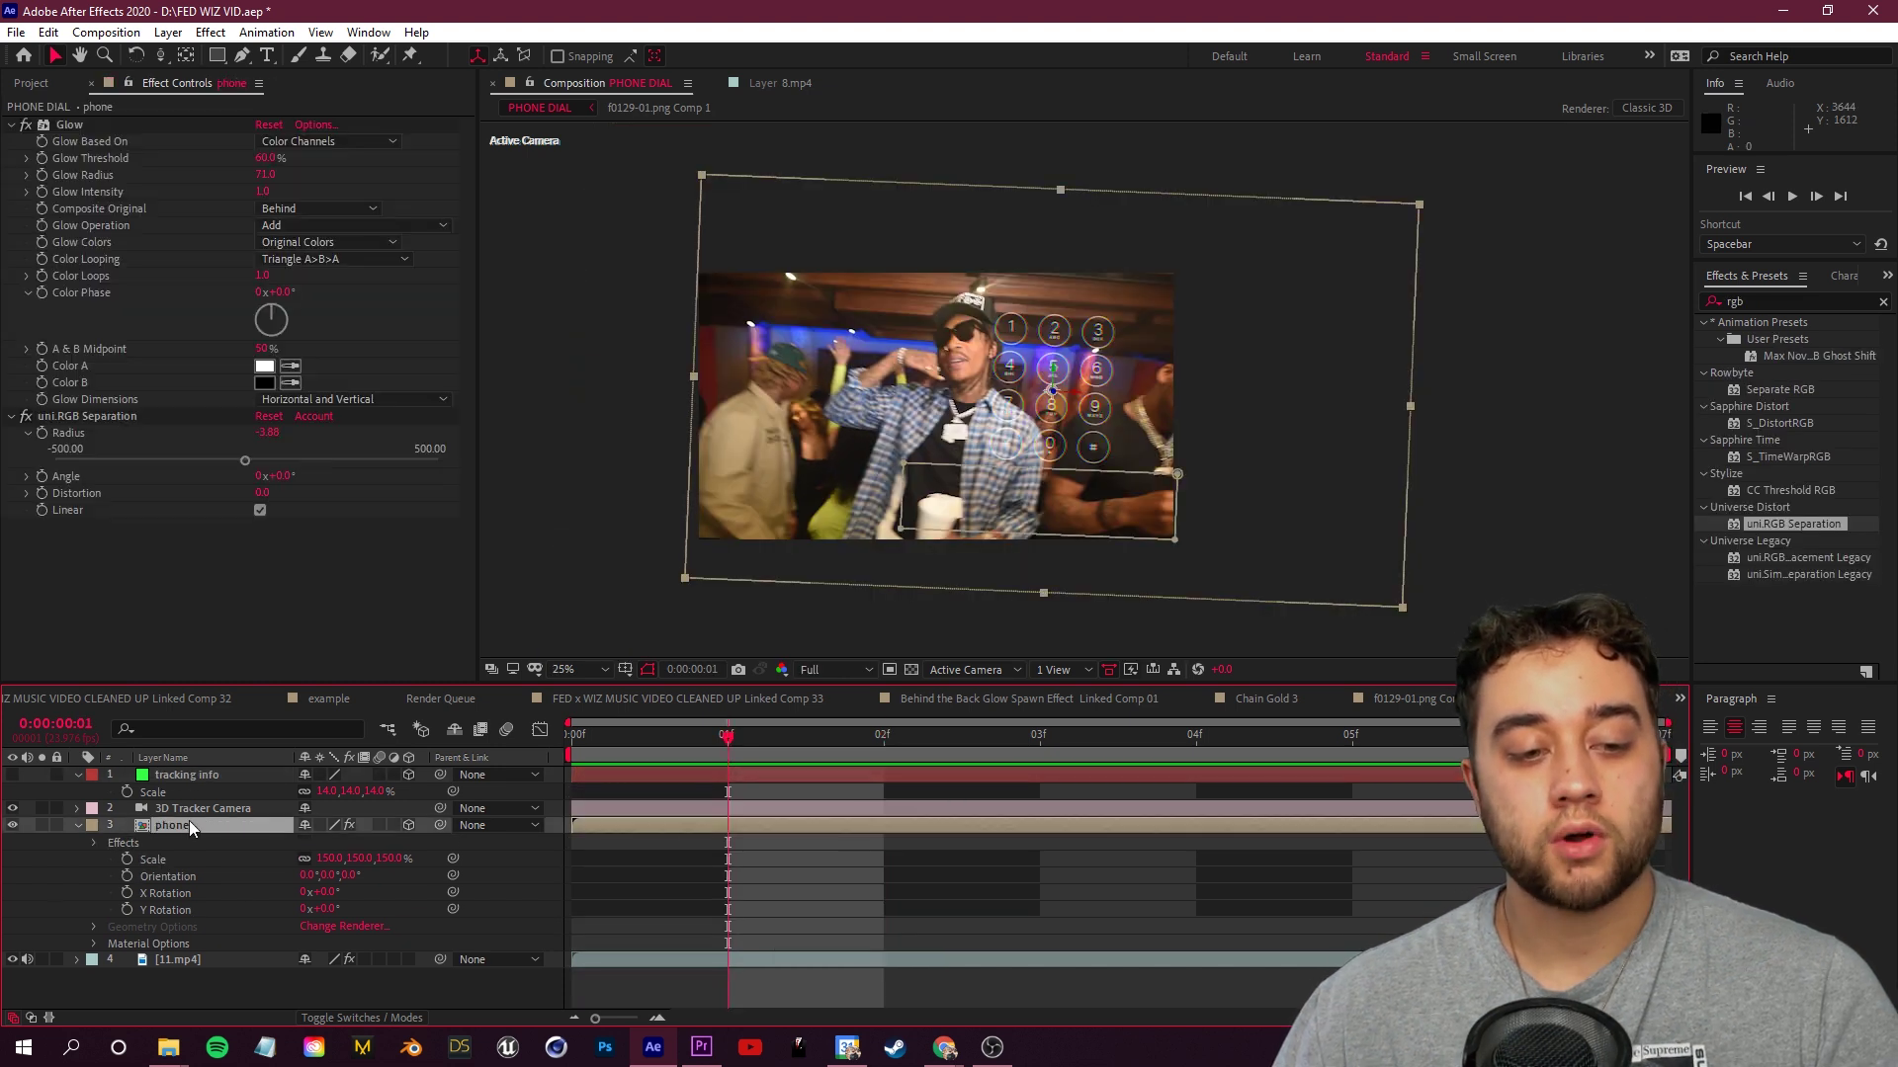
left_click(500, 825)
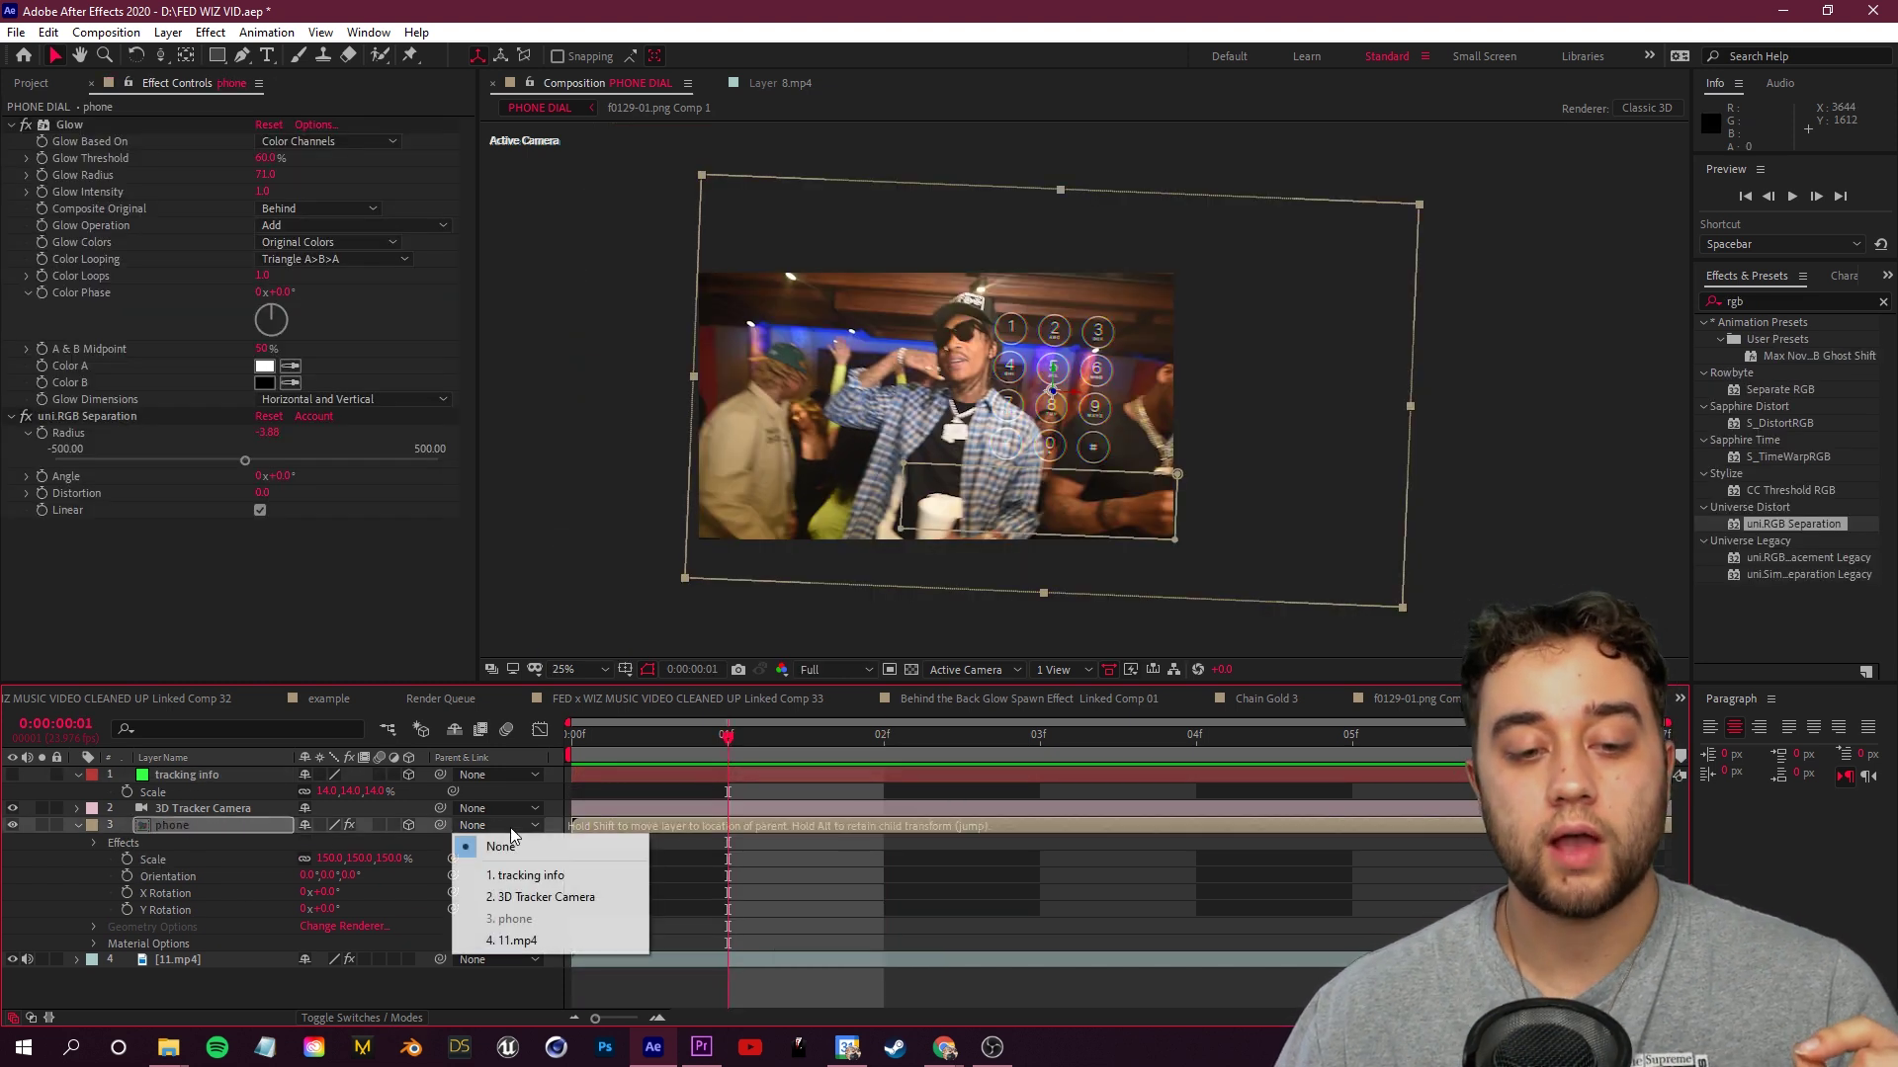
left_click(524, 875)
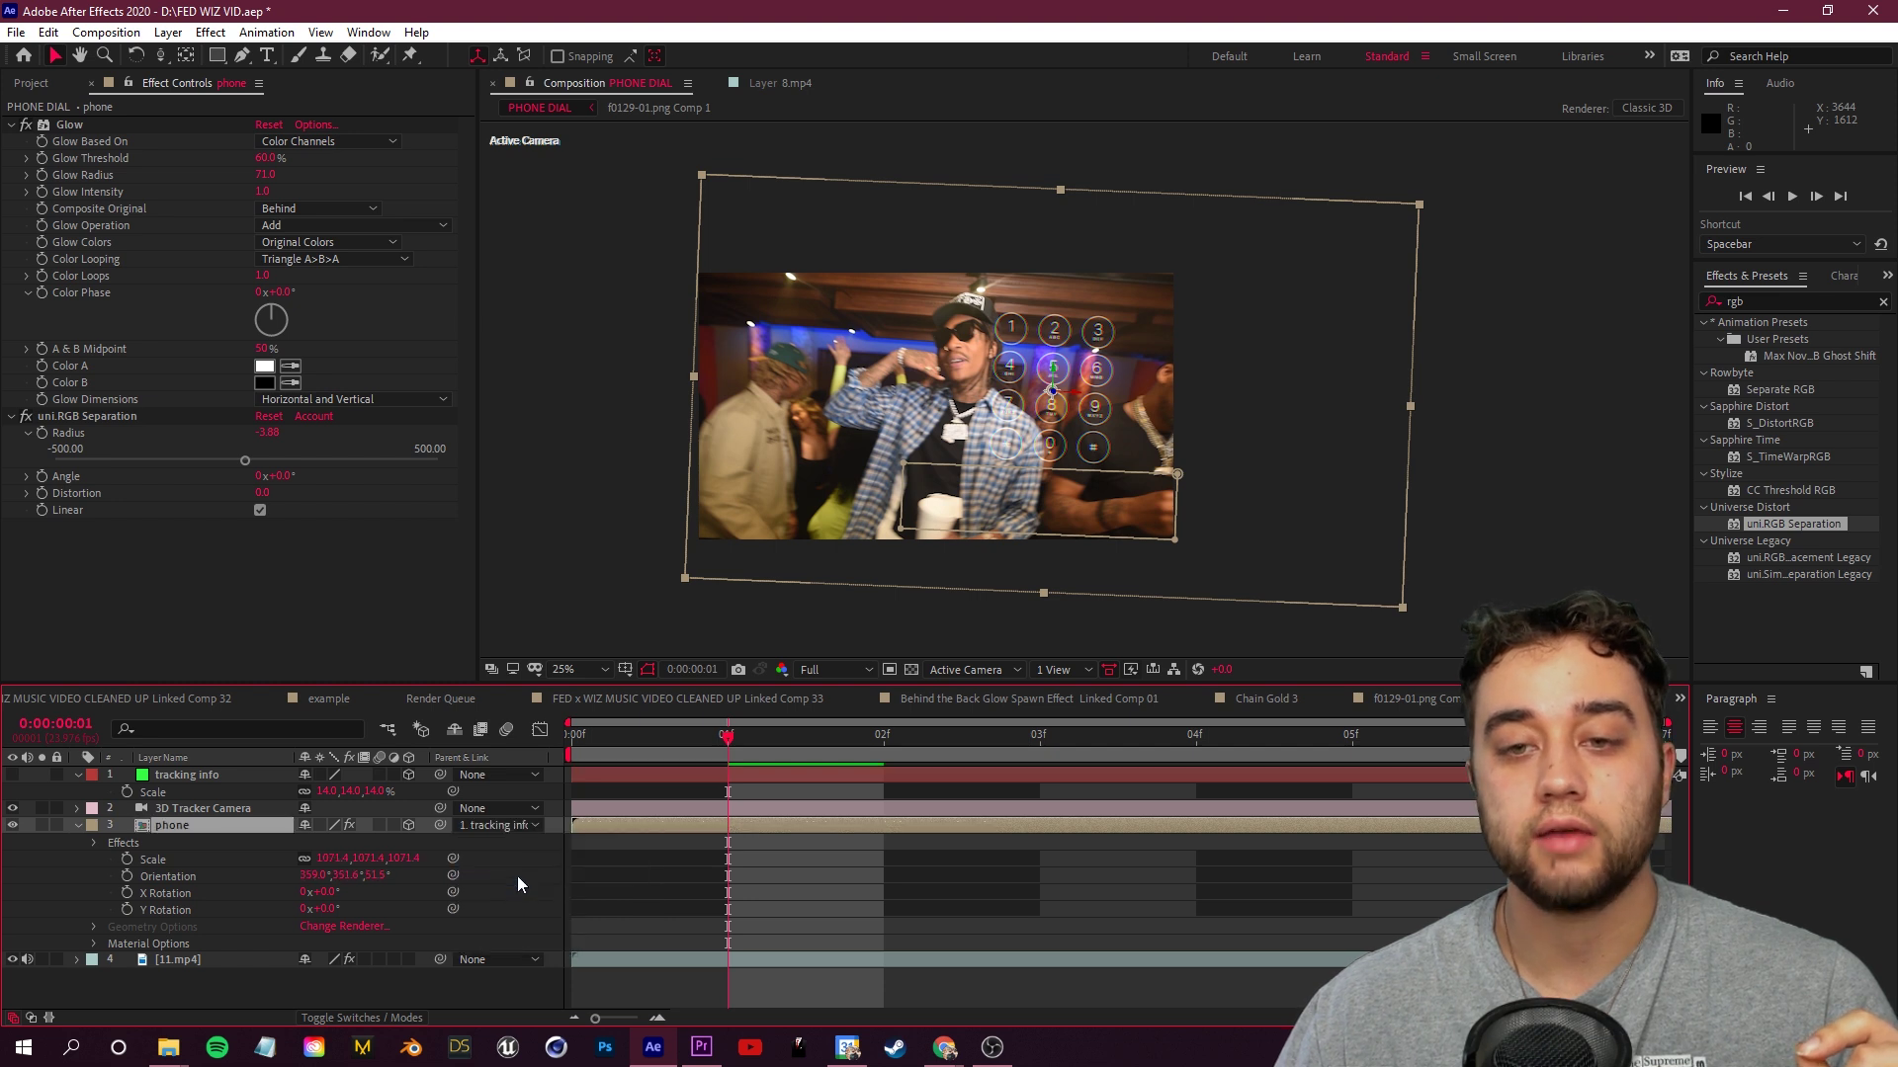
Reset the phone layer's transform and scale the keypad back up beside the subject's face
left_click(78, 825)
left_click(78, 825)
left_click(313, 832)
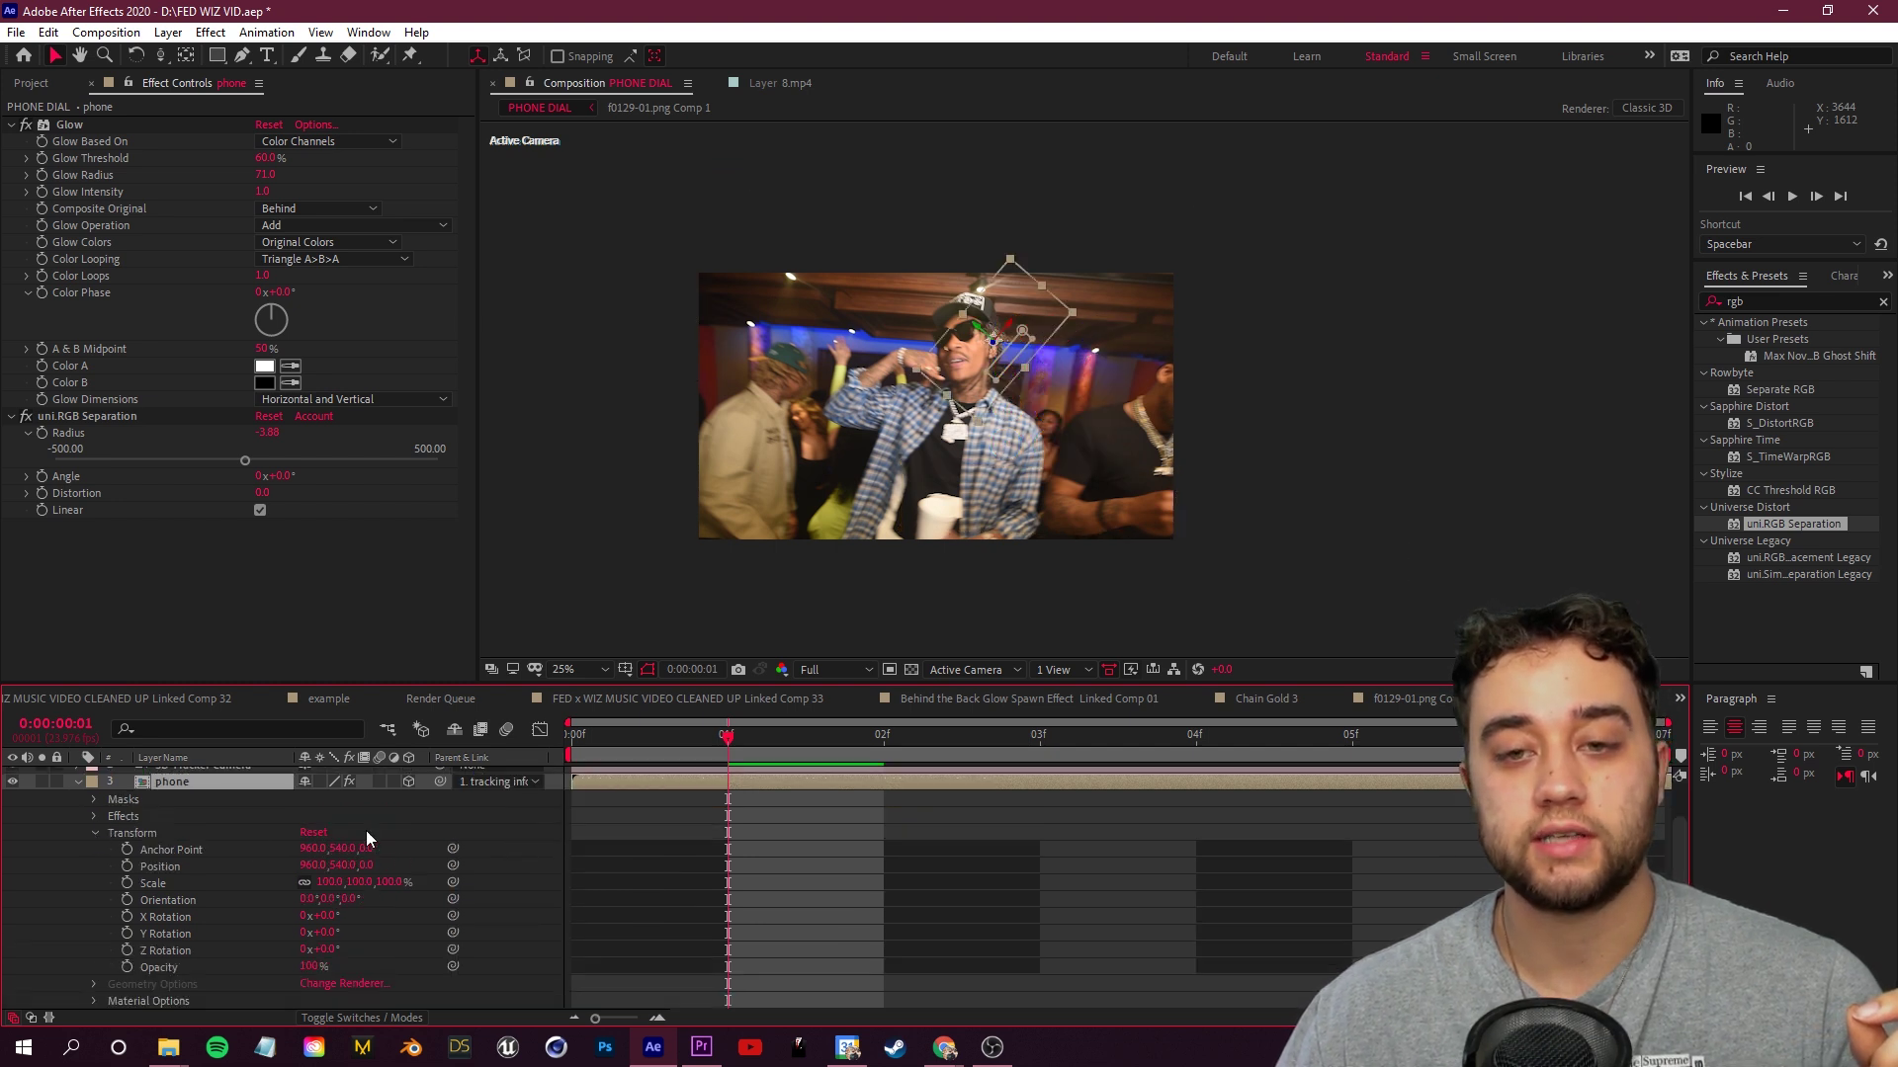
key("period")
left_click_drag(391, 881, 475, 878)
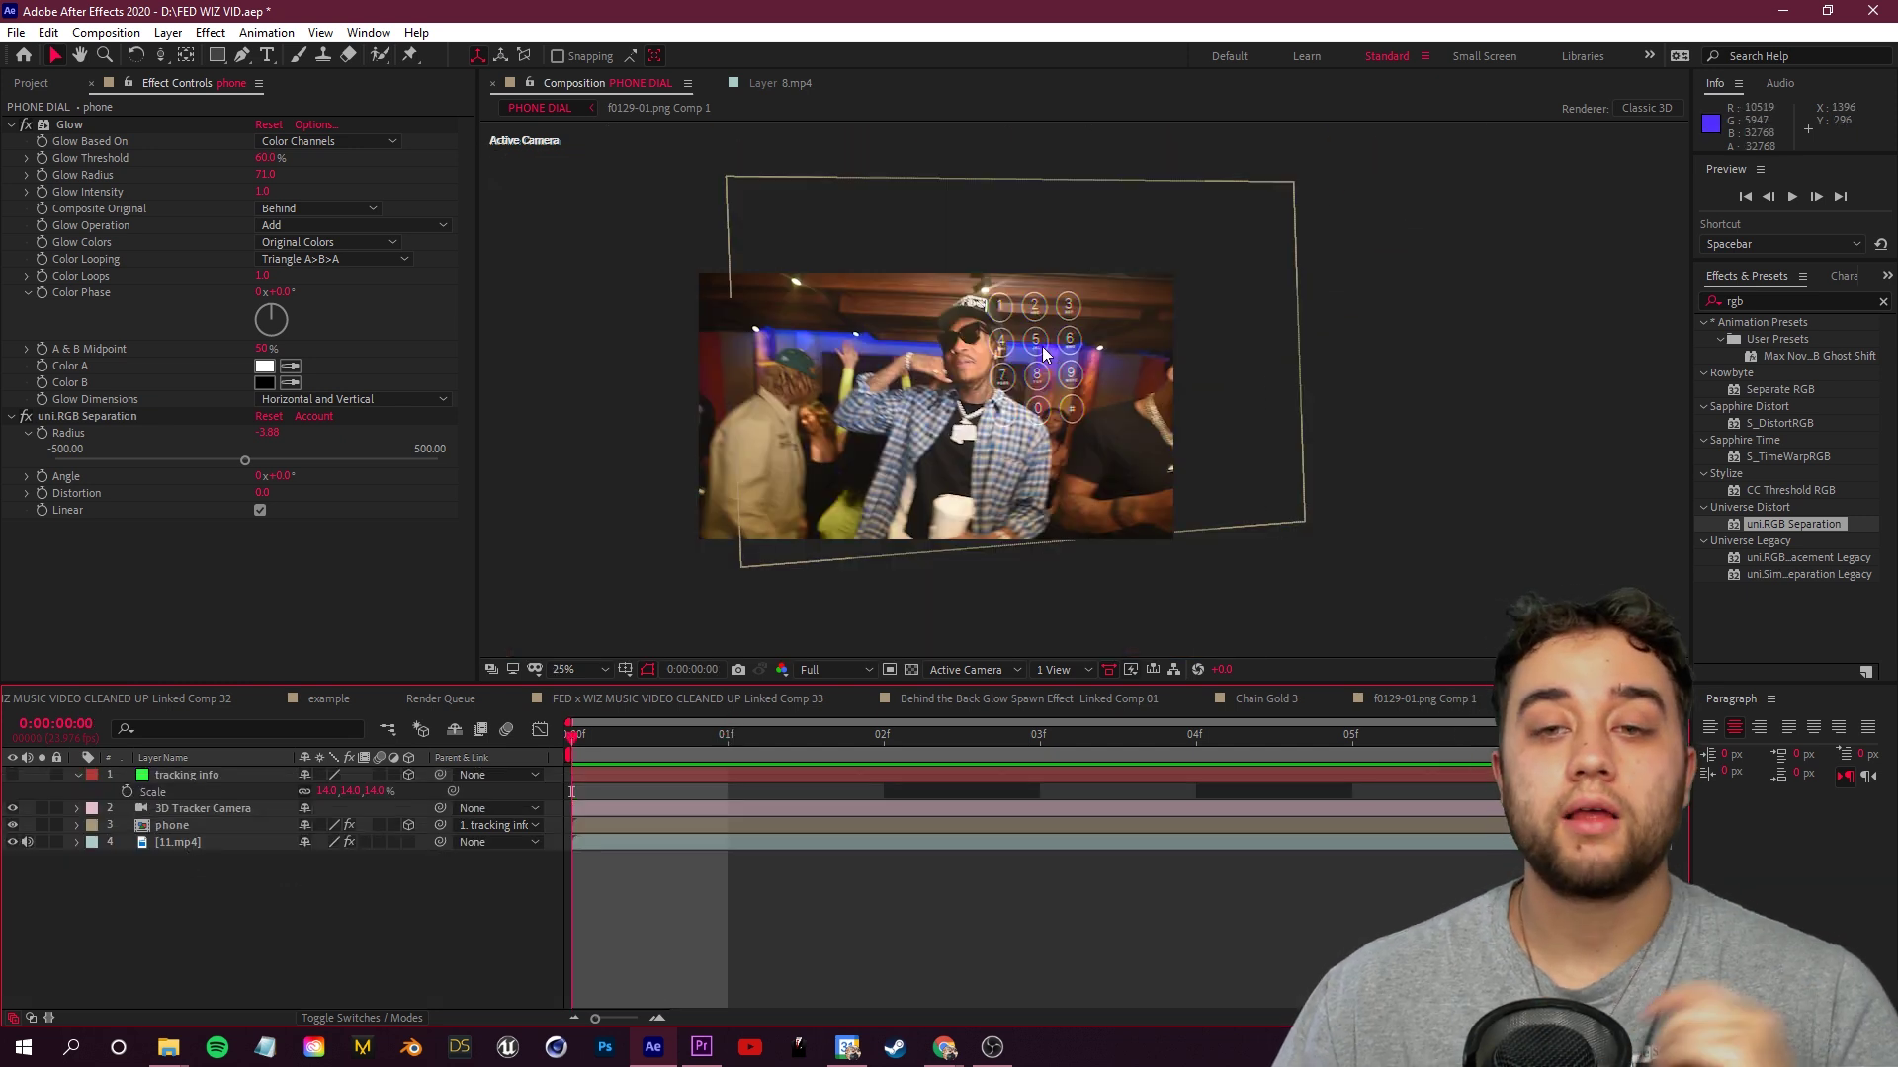
Draw an ellipse on a new shape layer that exactly covers the keypad's 4 button
key("period")
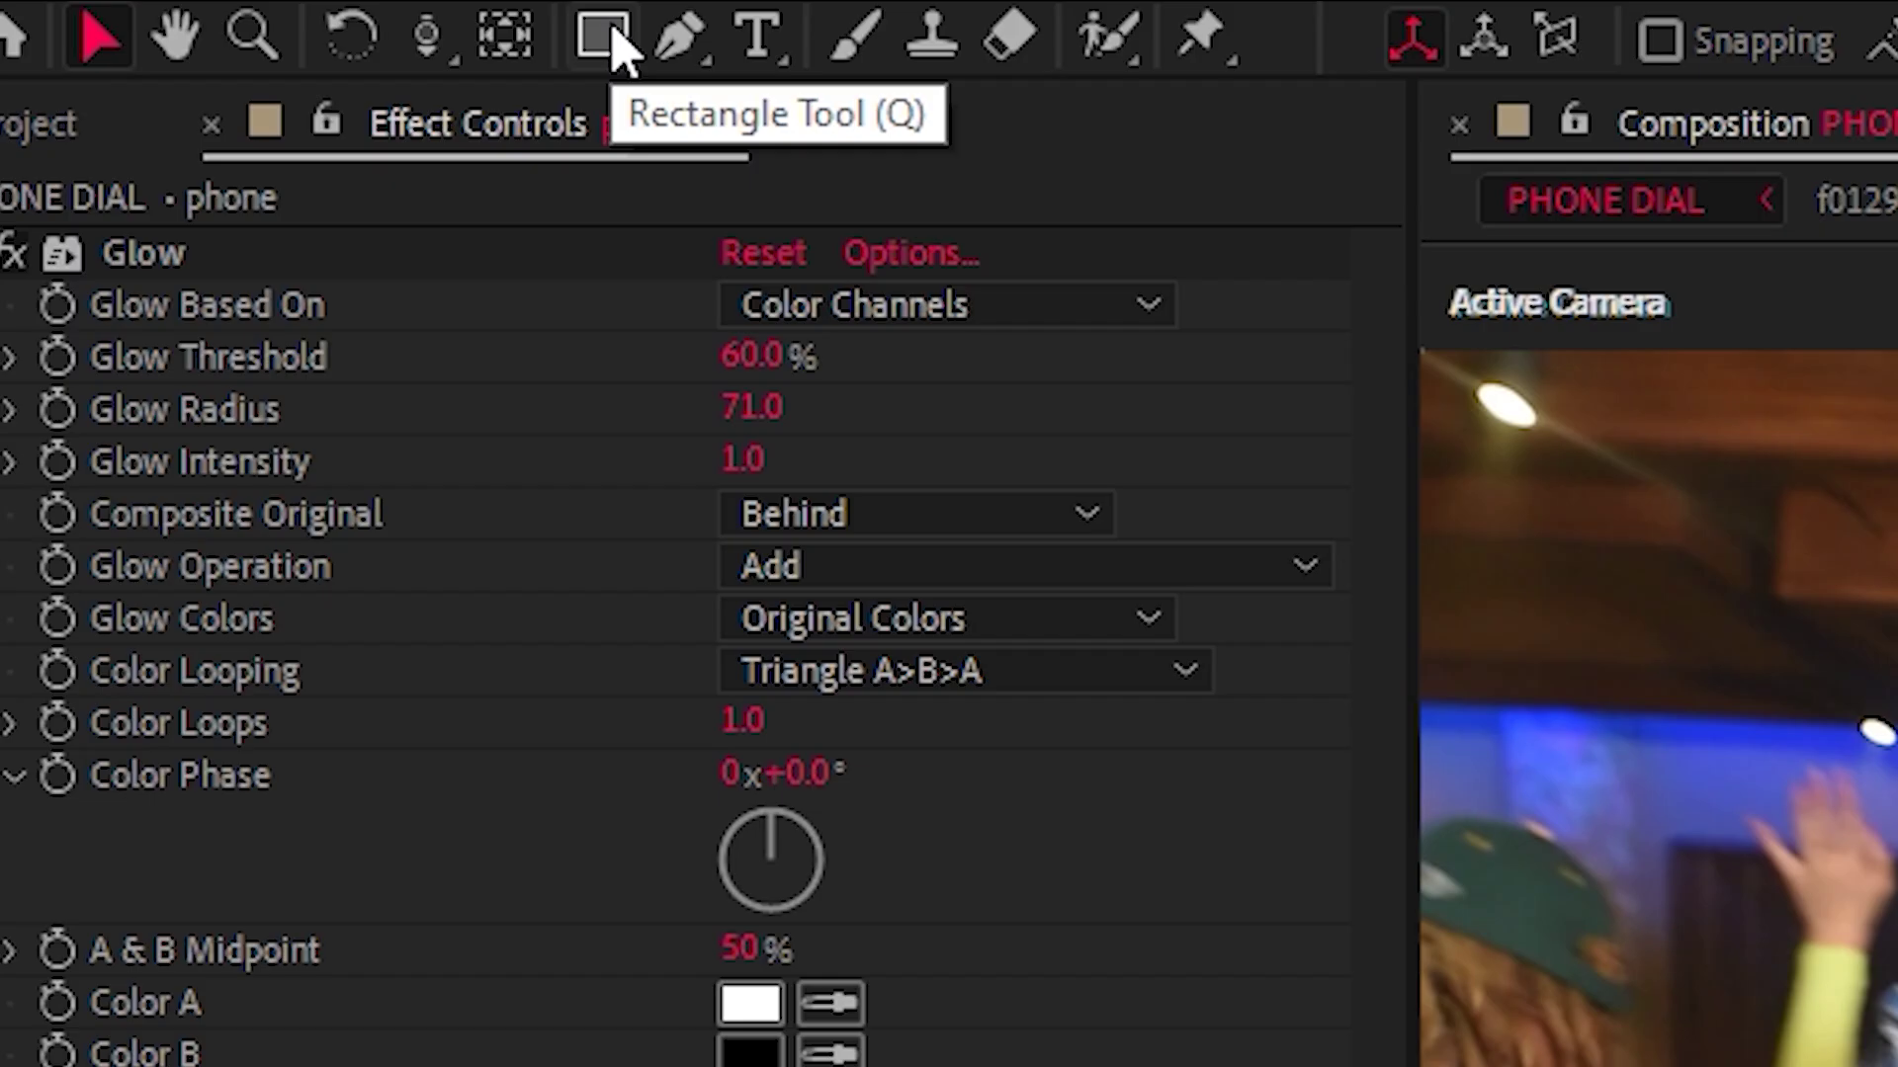
key("q")
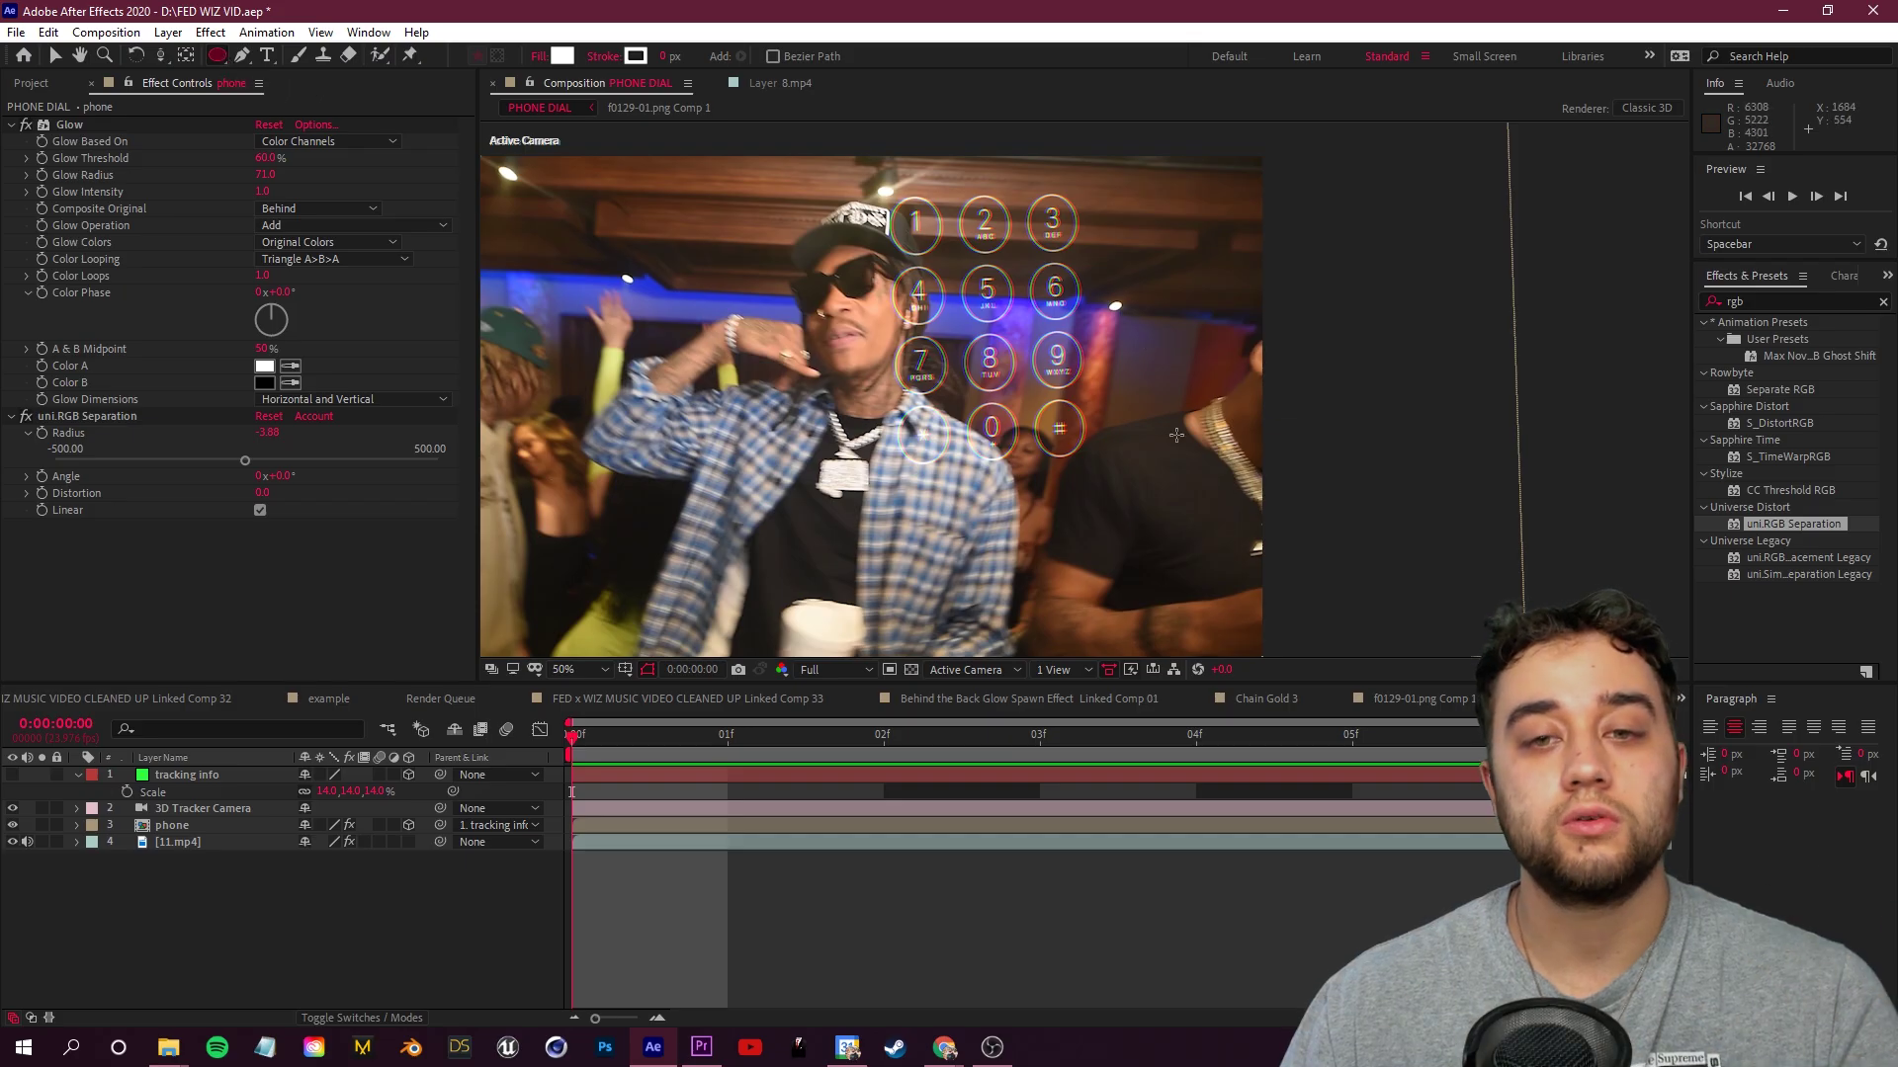
scroll(1177, 436, "up", 1)
left_click_drag(1033, 311, 1352, 486)
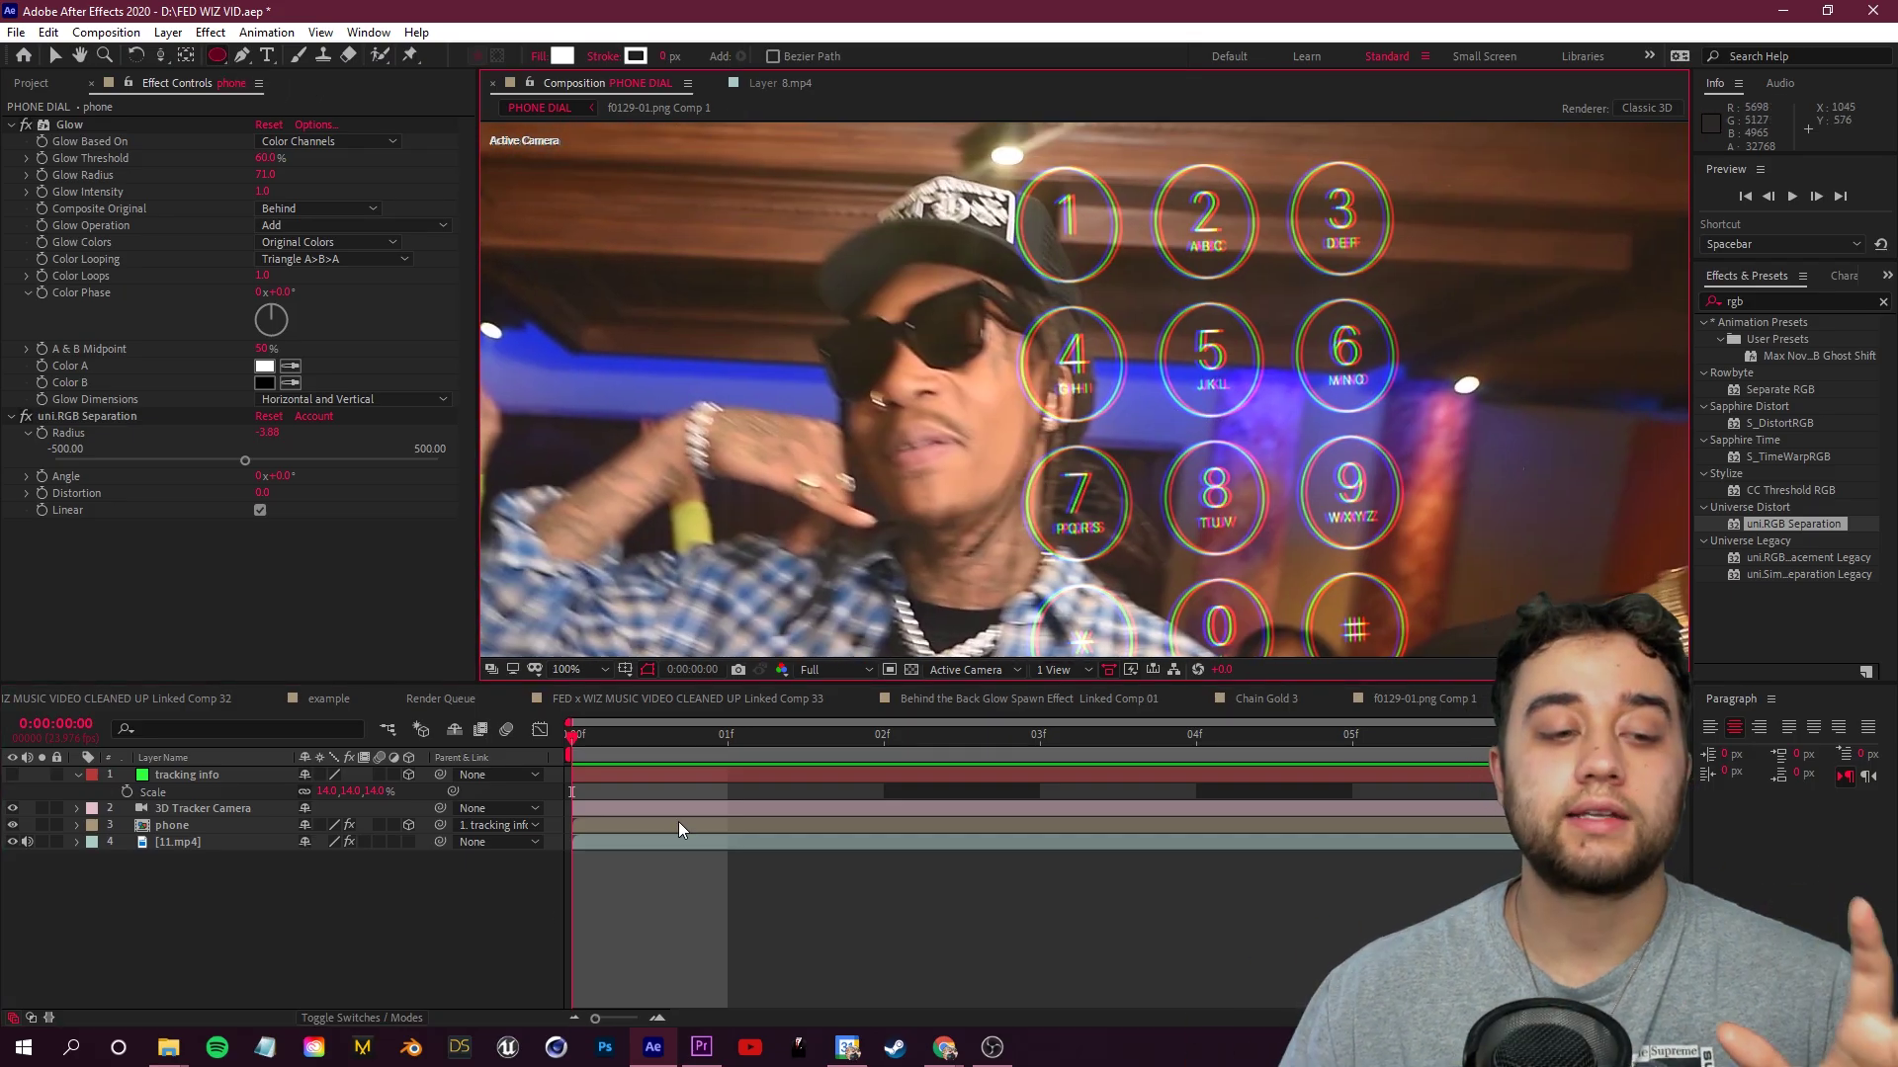
left_click(186, 903)
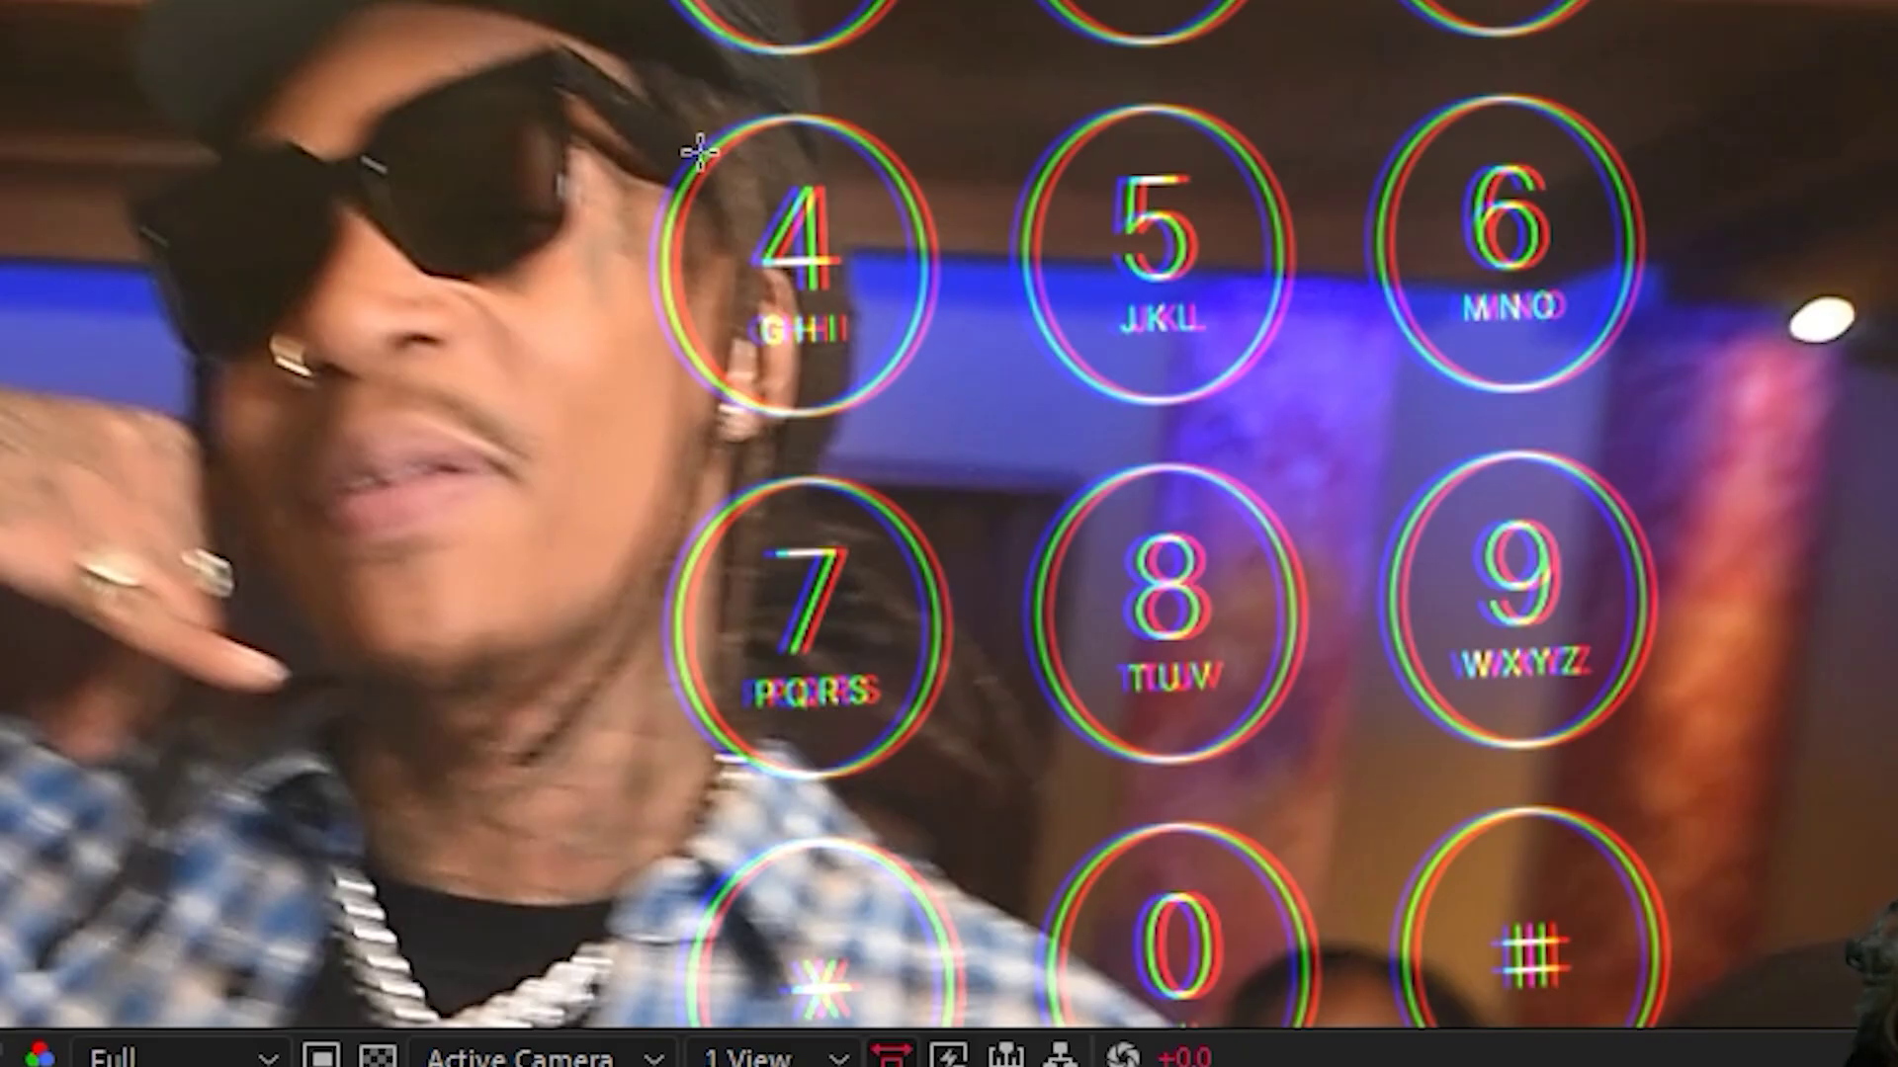
left_click_drag(695, 153, 963, 427)
key("v")
left_click_drag(861, 331, 833, 306)
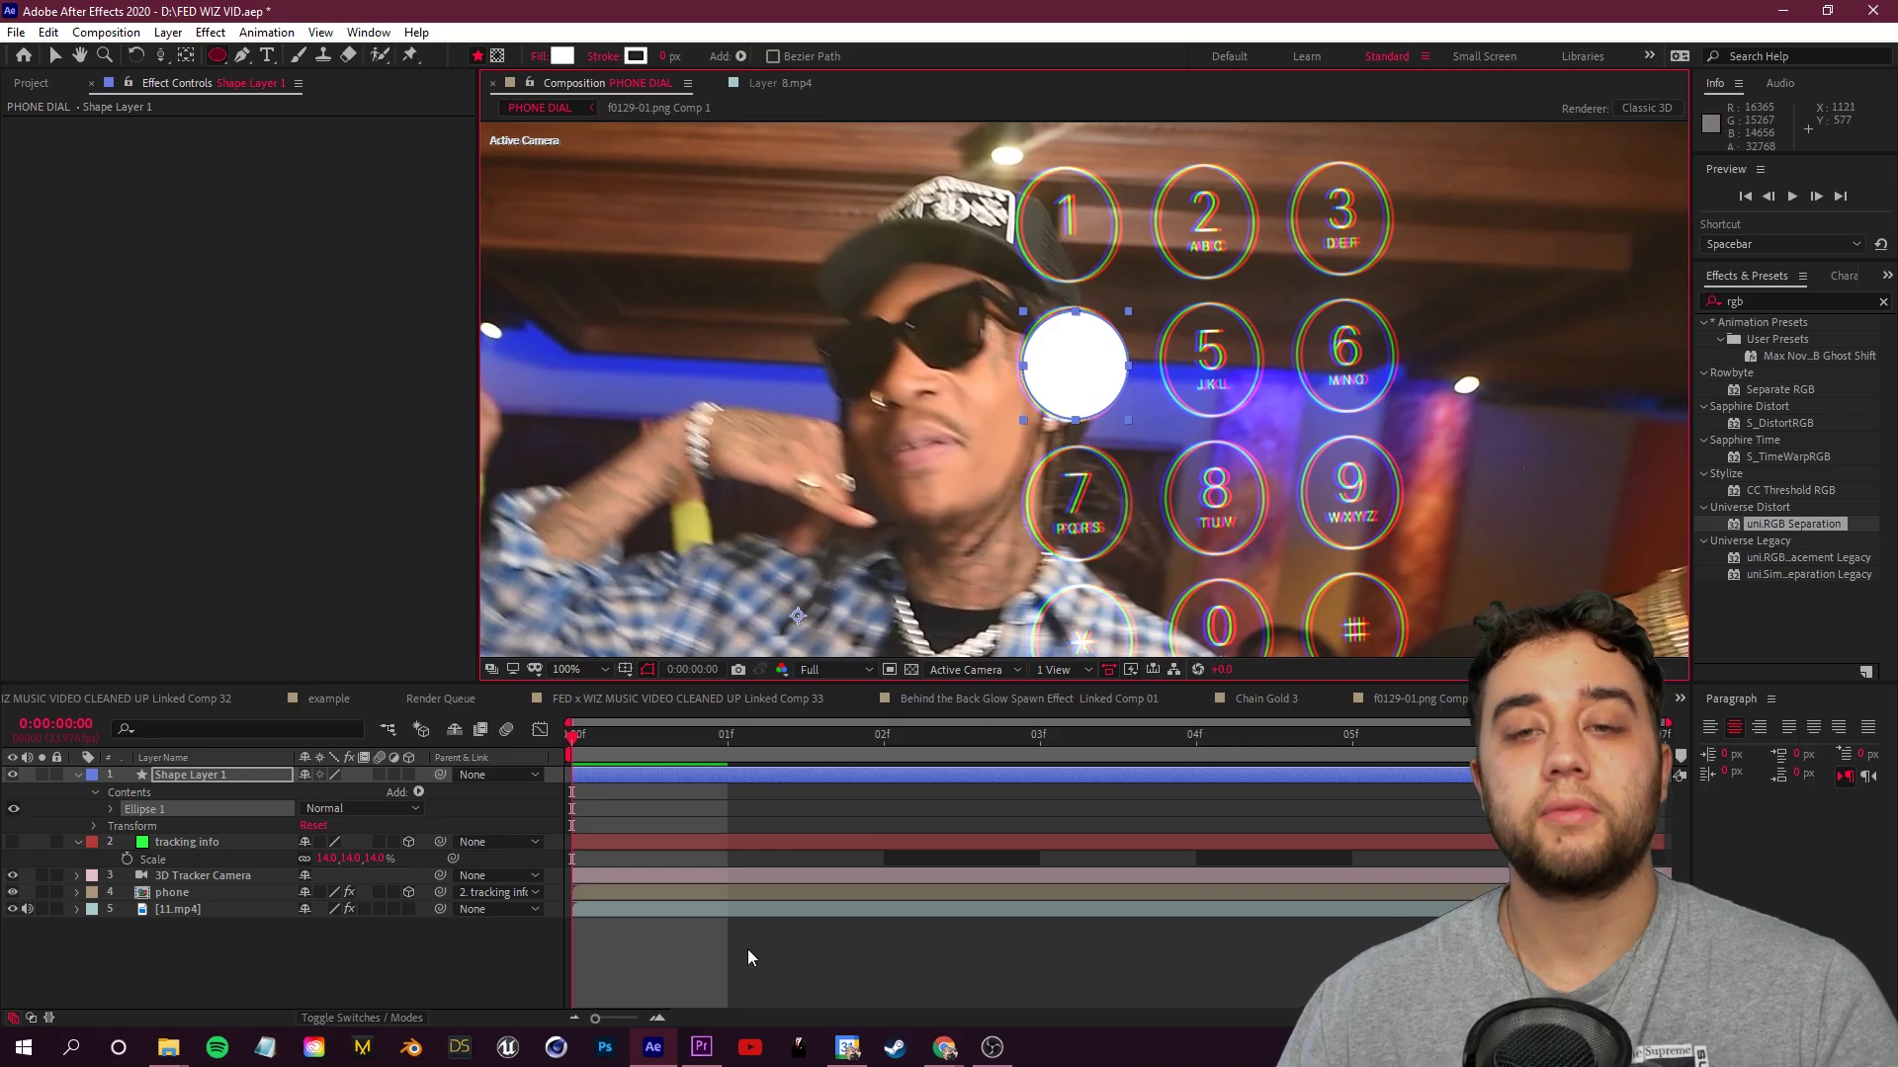
Change the fill color of the circle over the 4 button to yellow
left_click(747, 949)
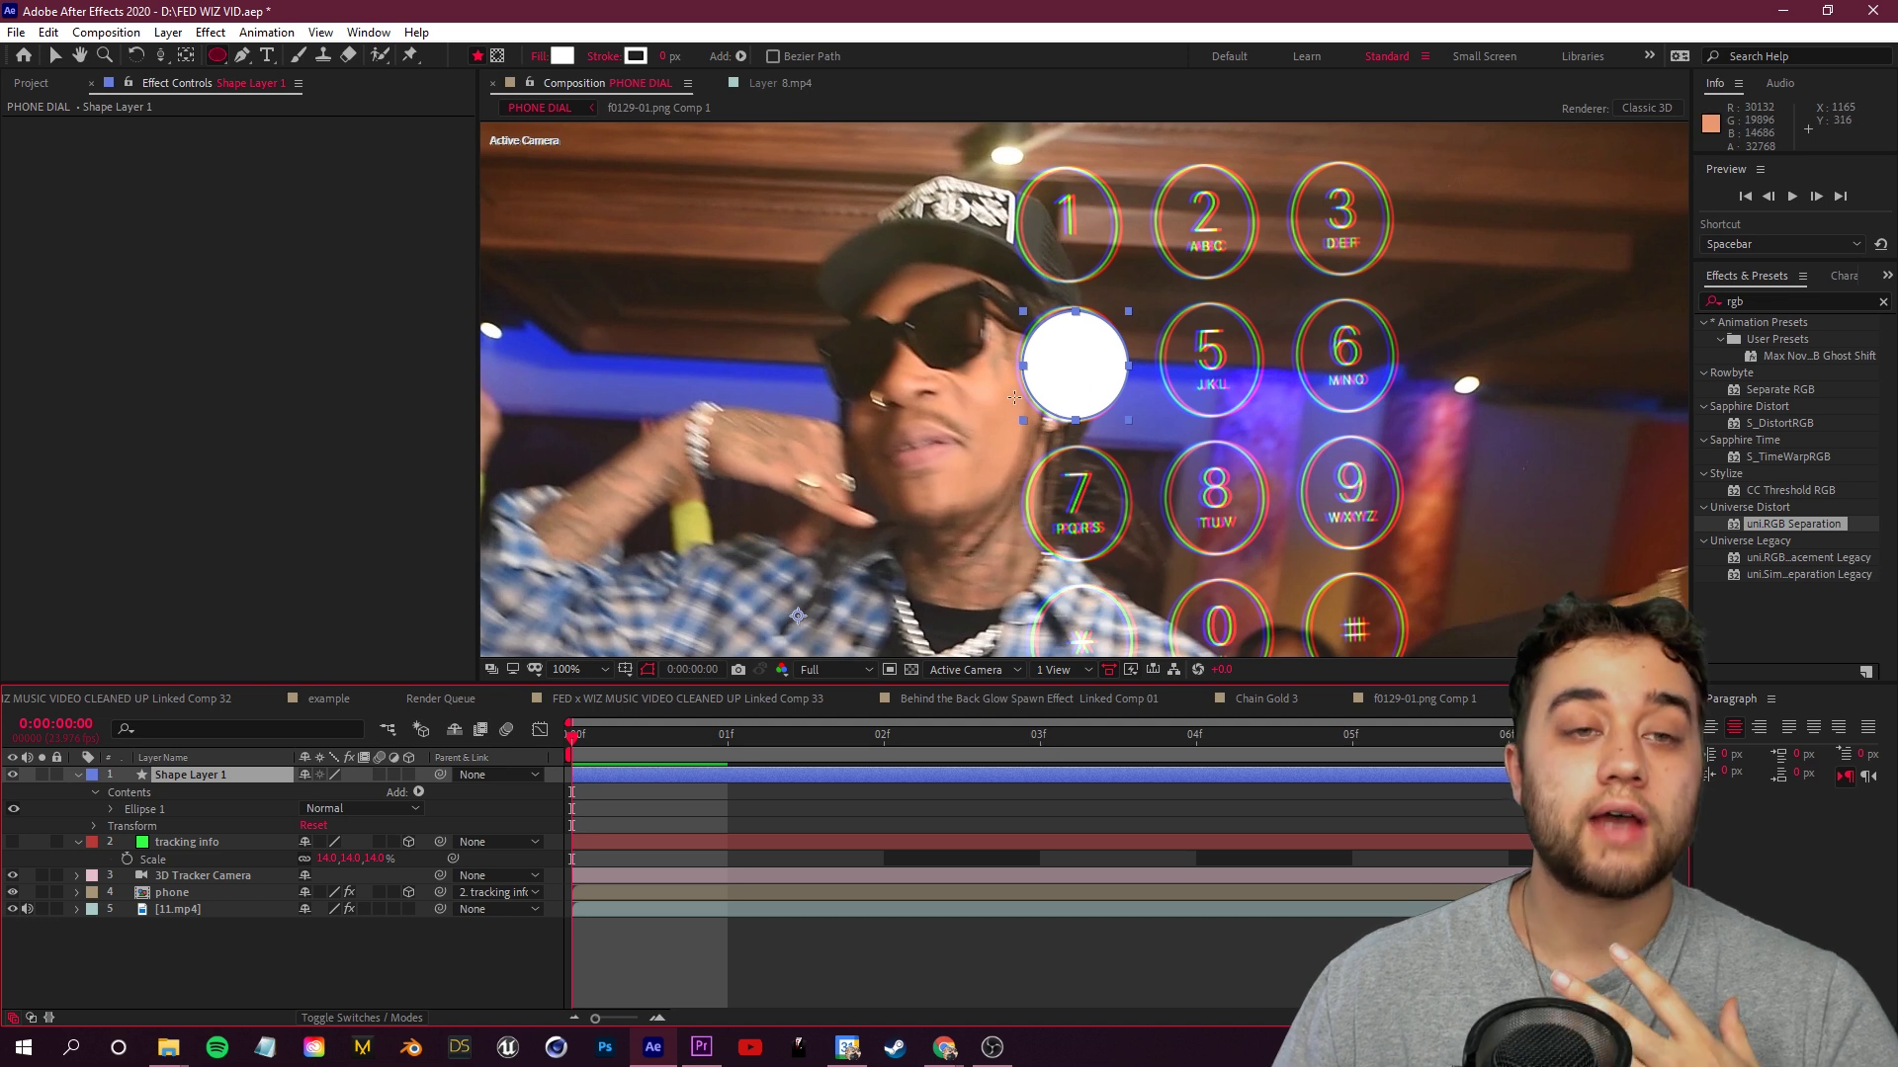
left_click(561, 56)
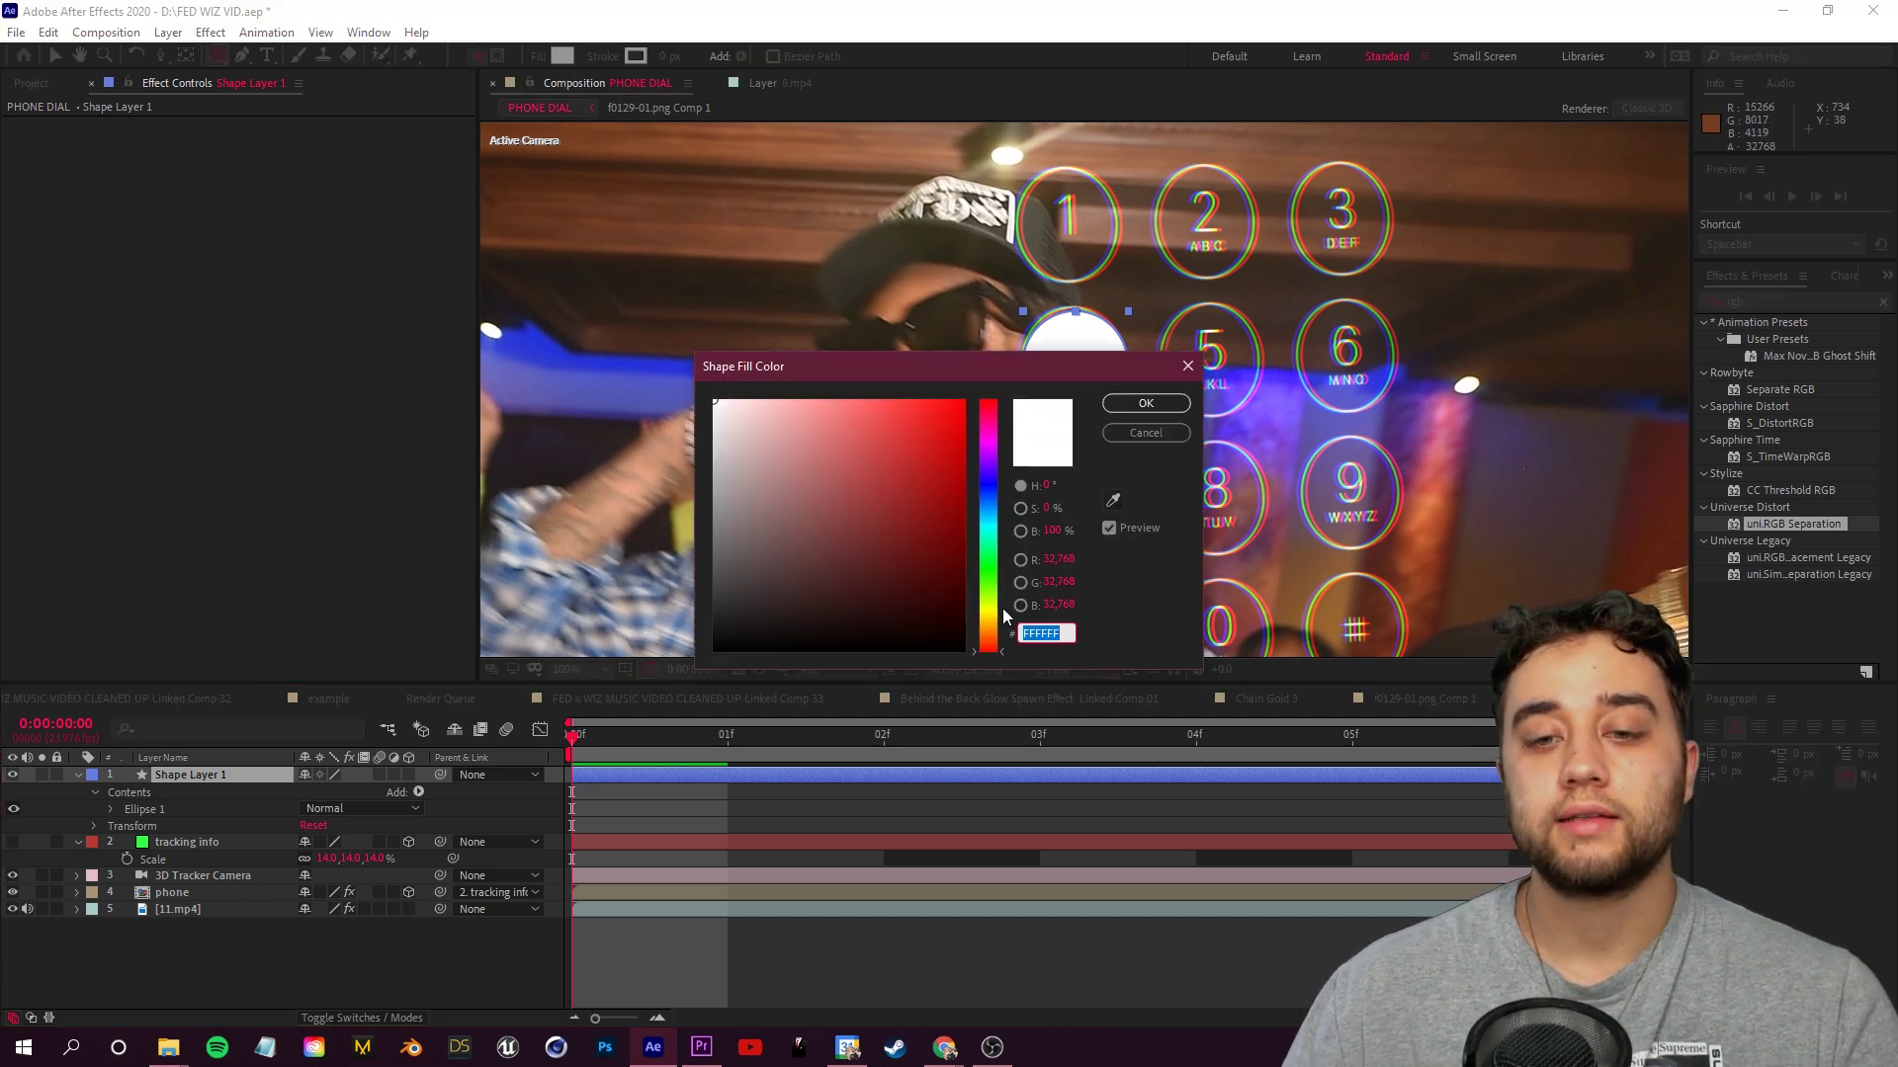
left_click_drag(994, 608, 988, 614)
left_click(1144, 405)
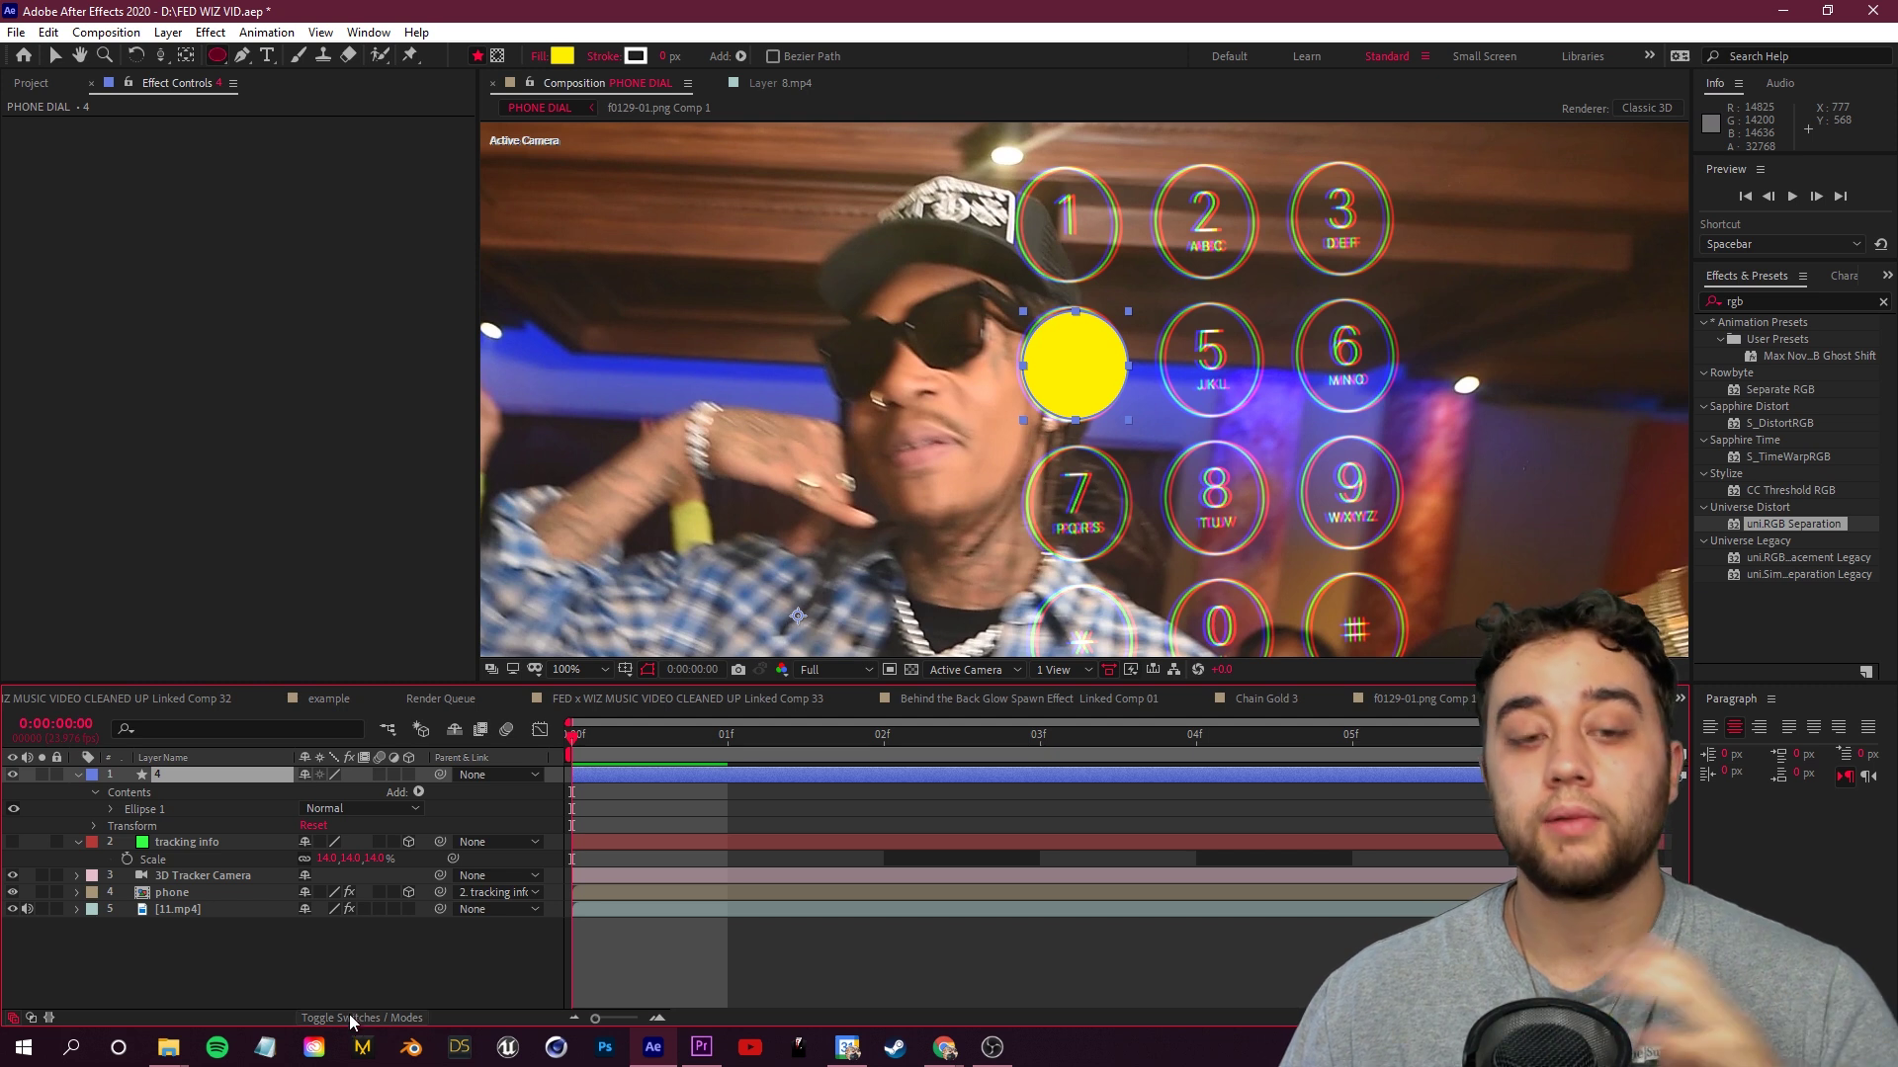
Set the blending mode of the yellow circle layer to Soft Light
left_click(351, 1018)
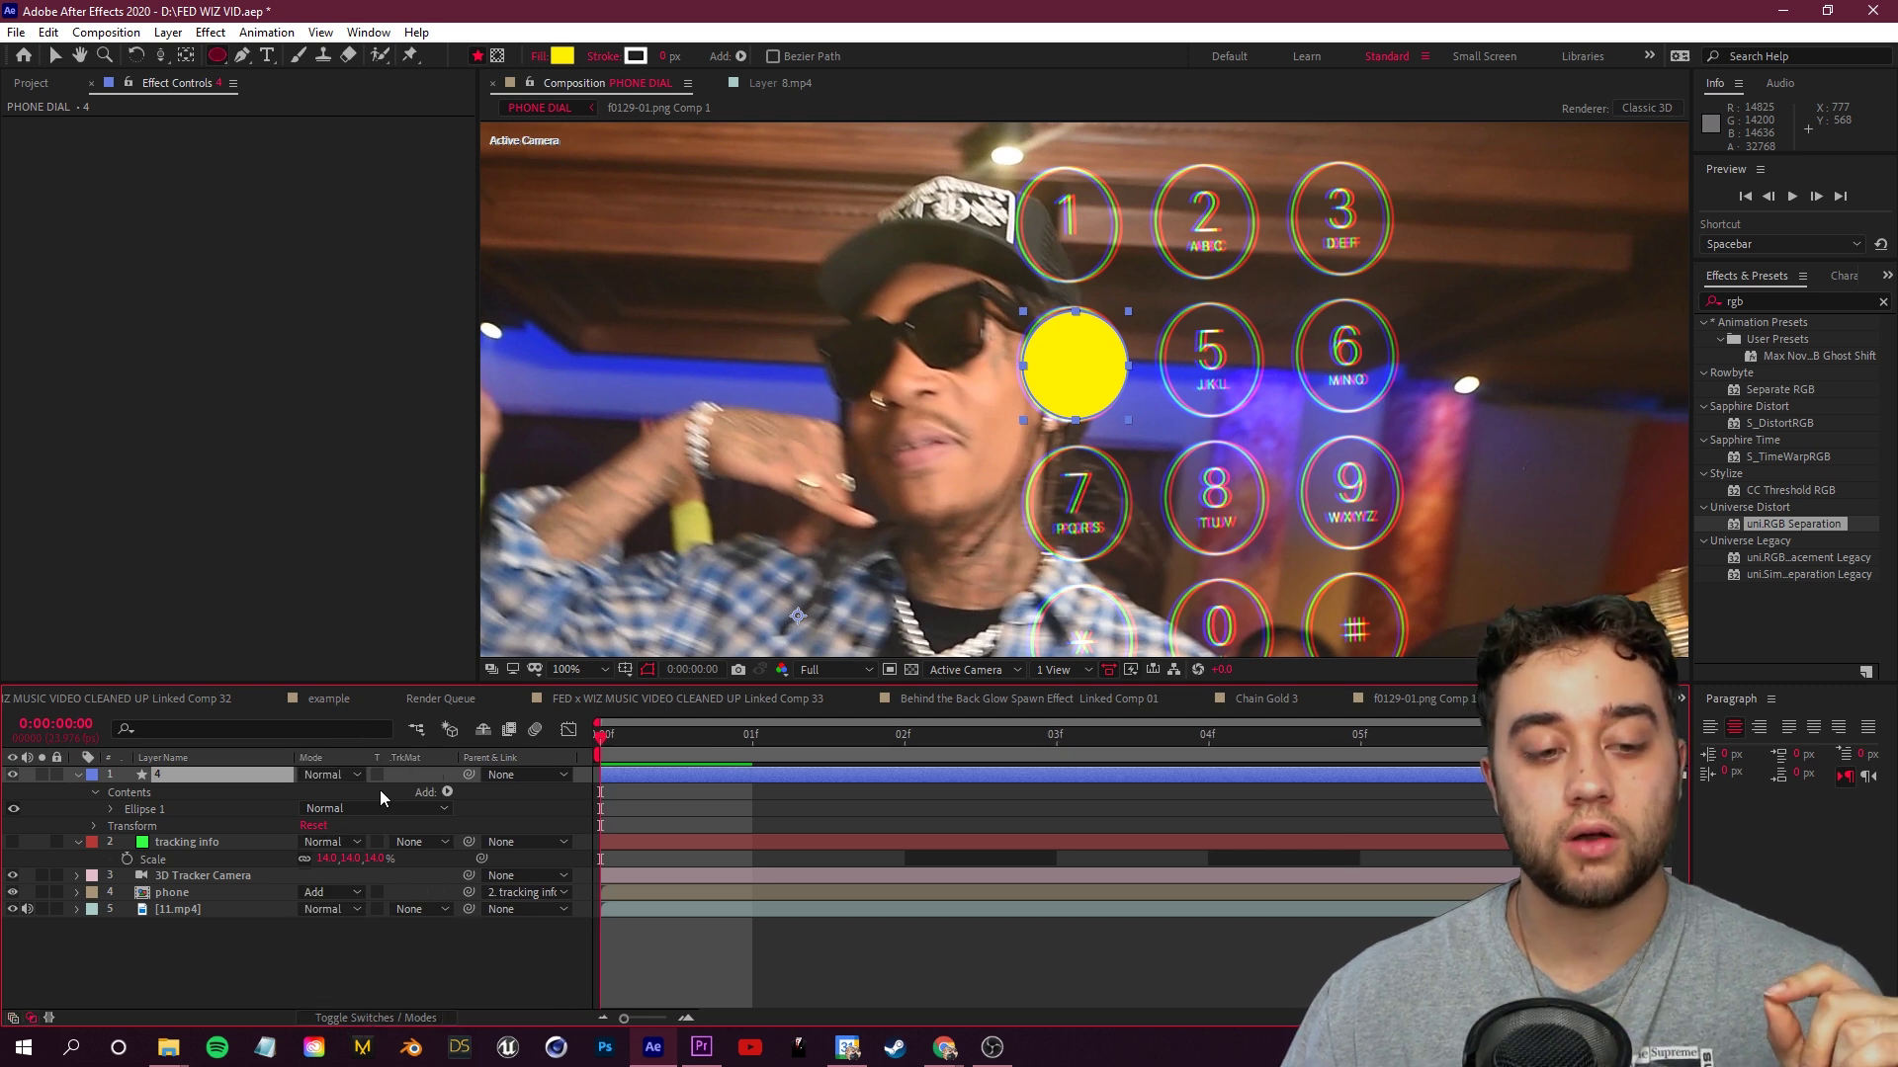
left_click(318, 774)
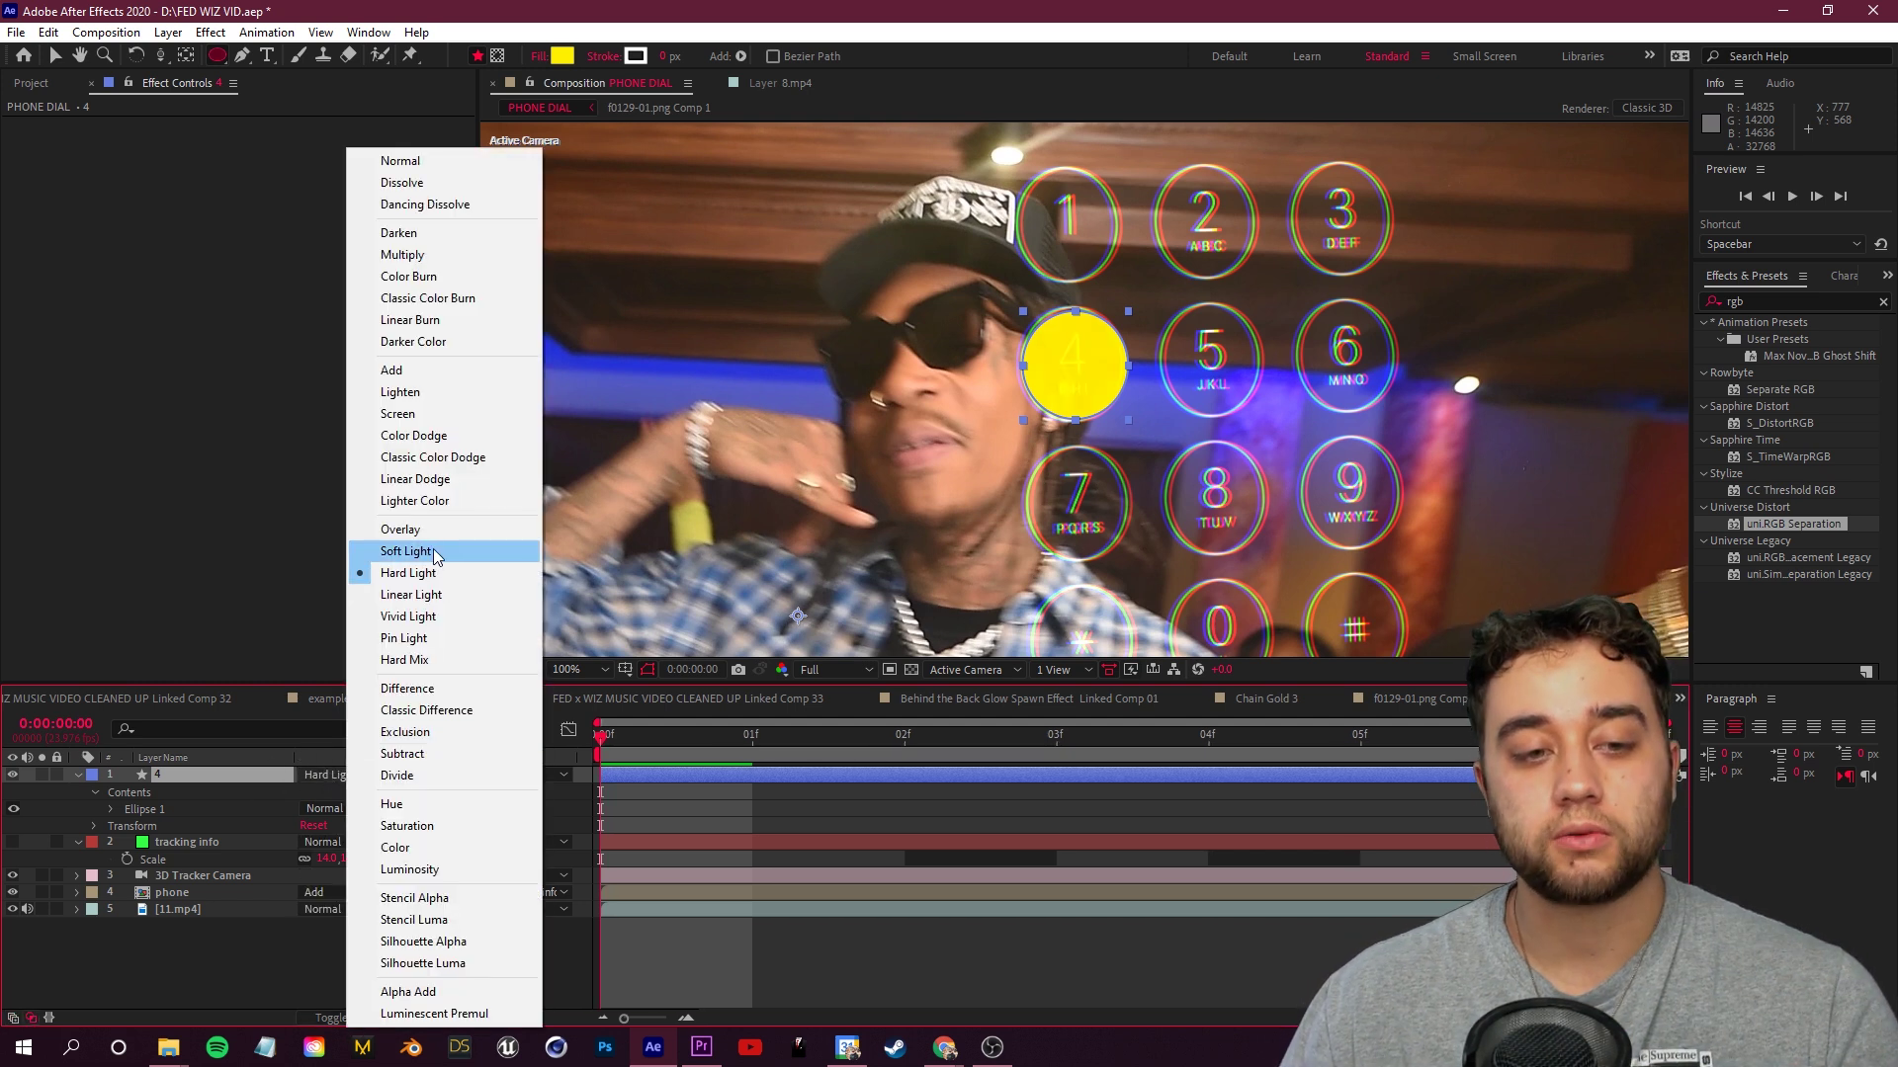
left_click(395, 551)
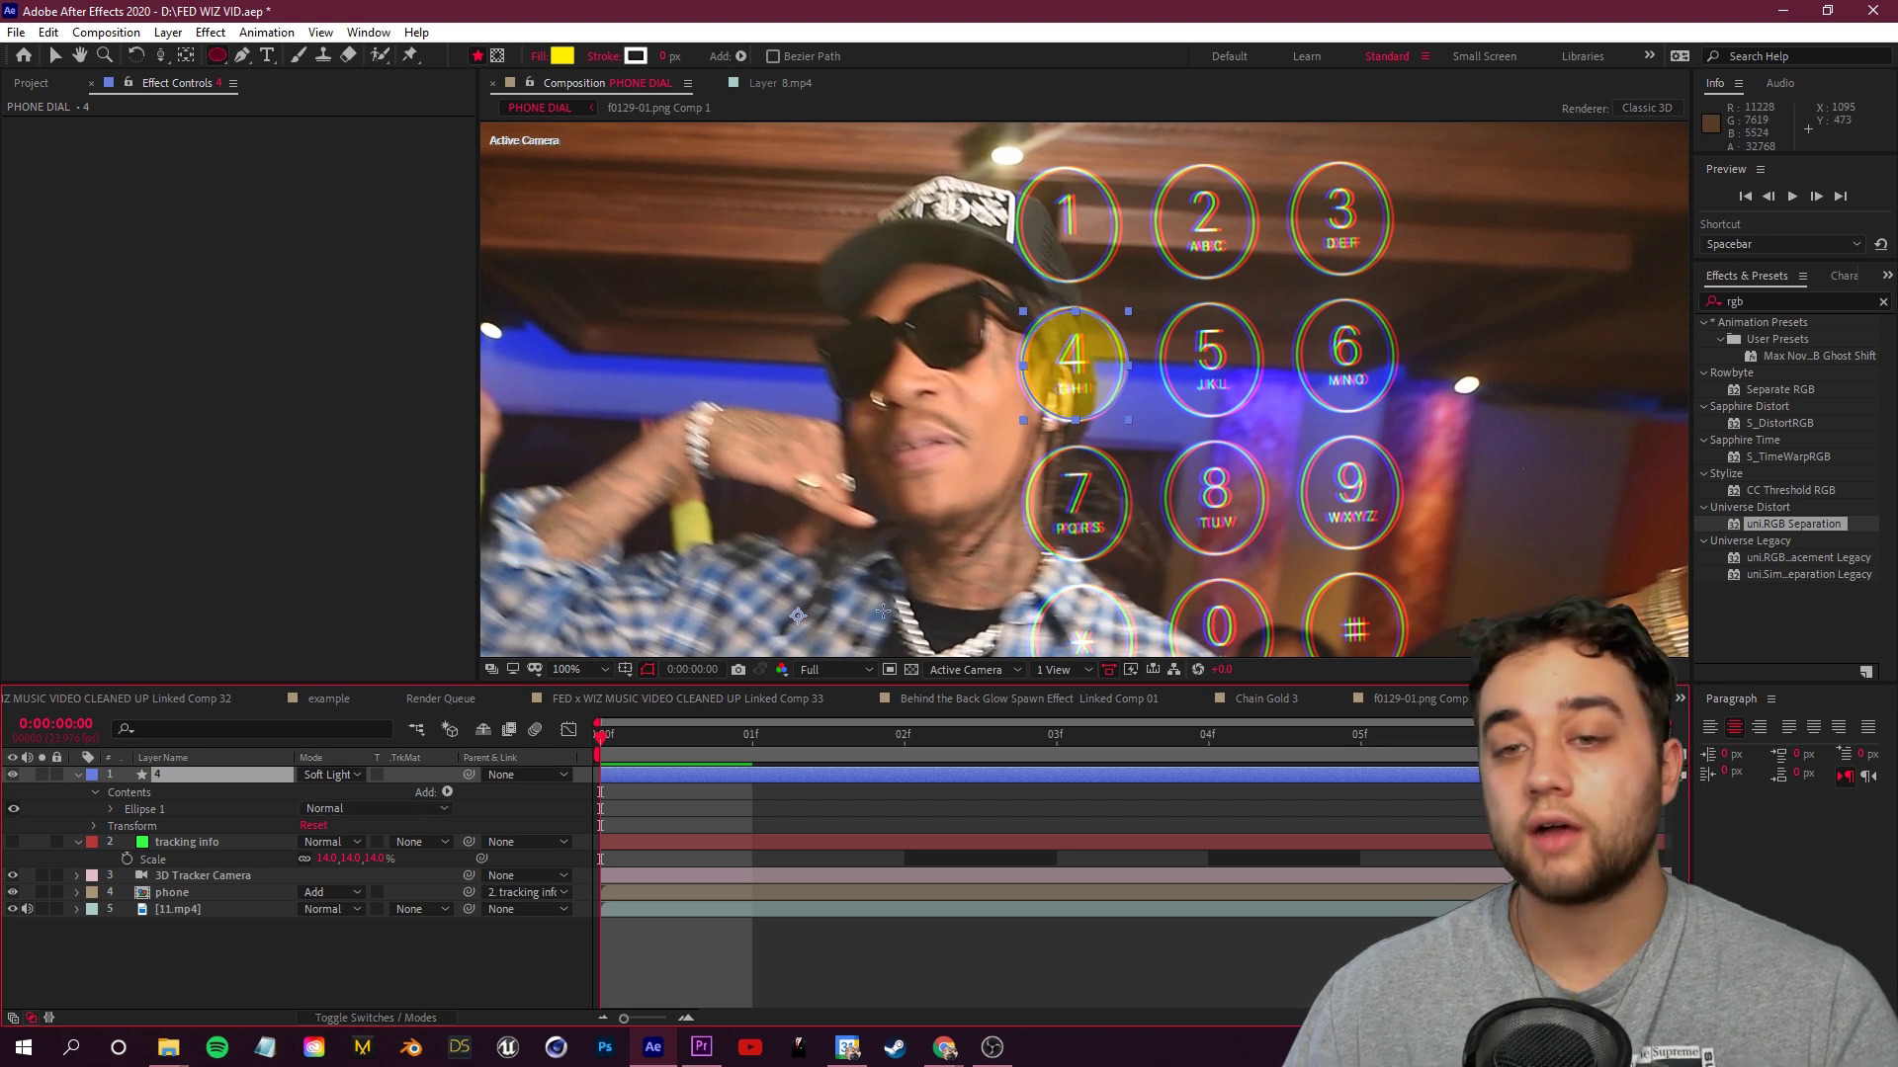
left_click(408, 960)
Preview the composition to compare the yellow highlight's movement with the tracked keypad
scroll(929, 464, "down", 2)
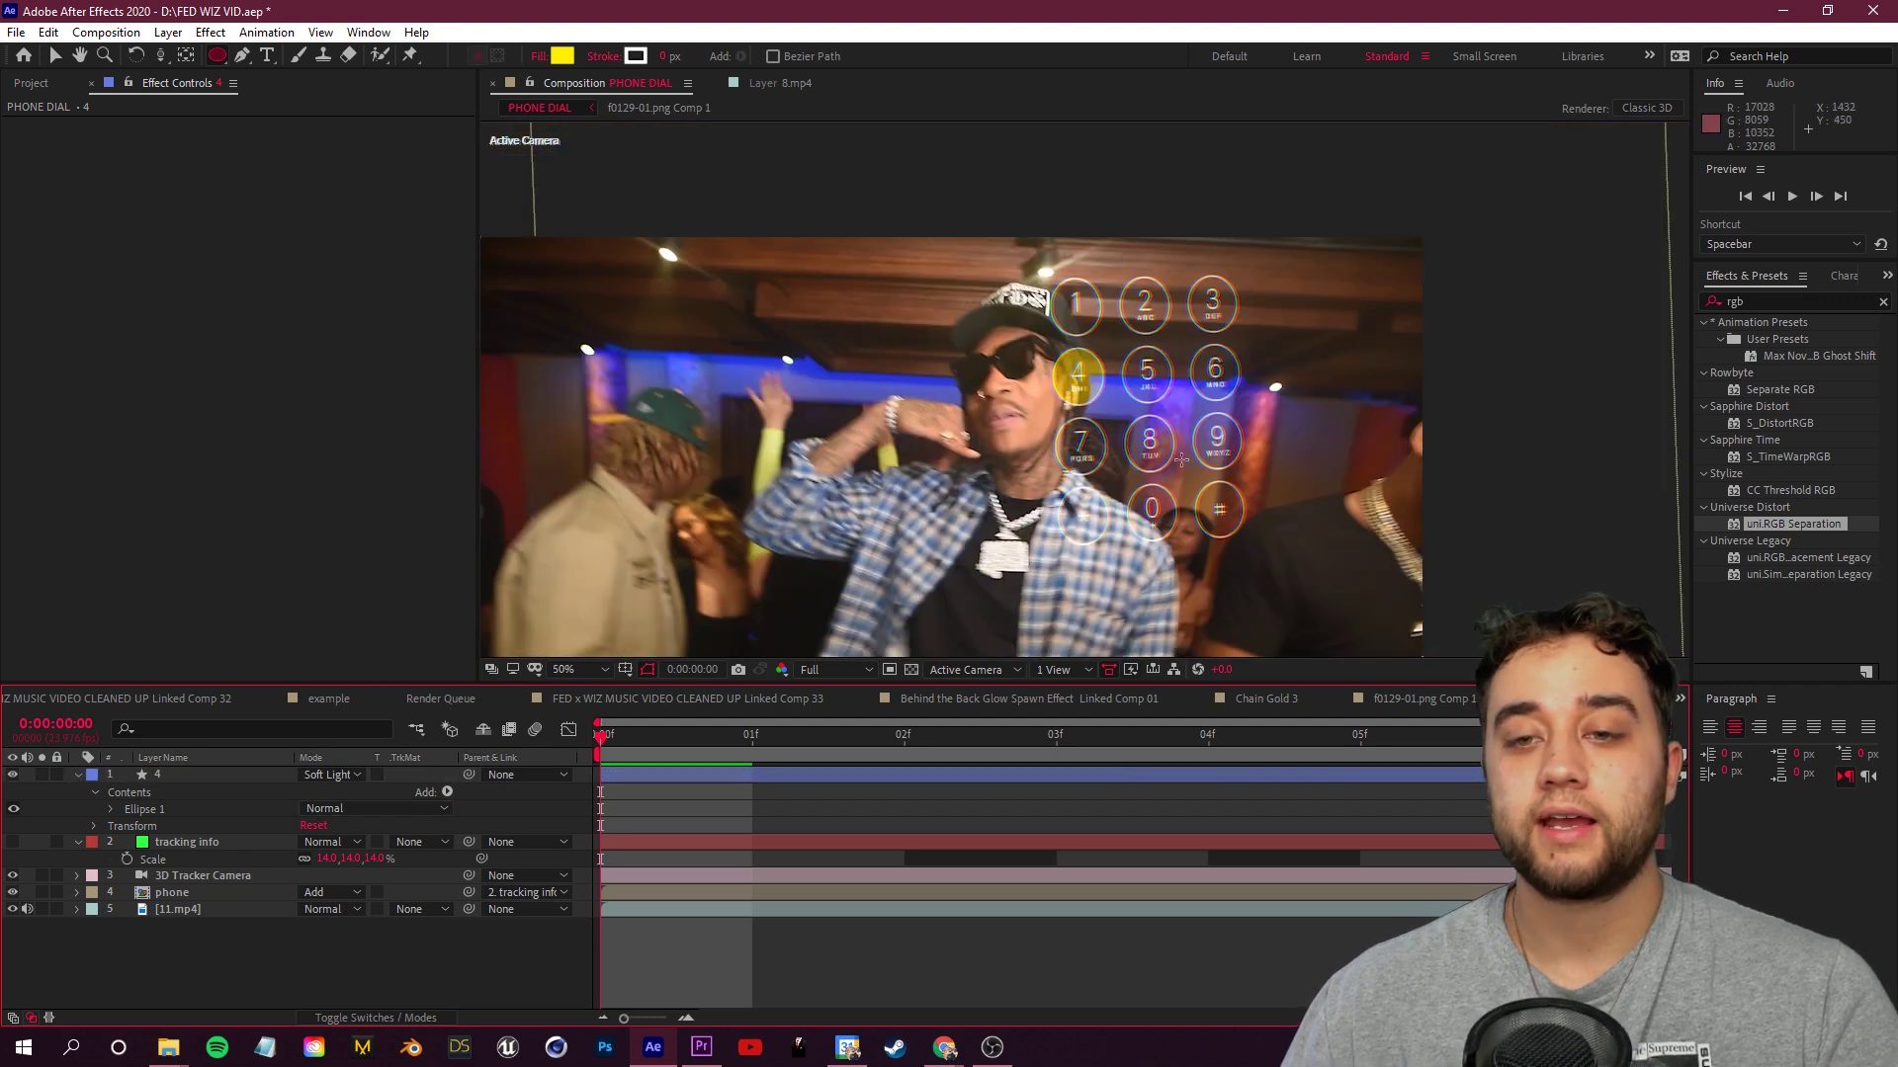
key("space")
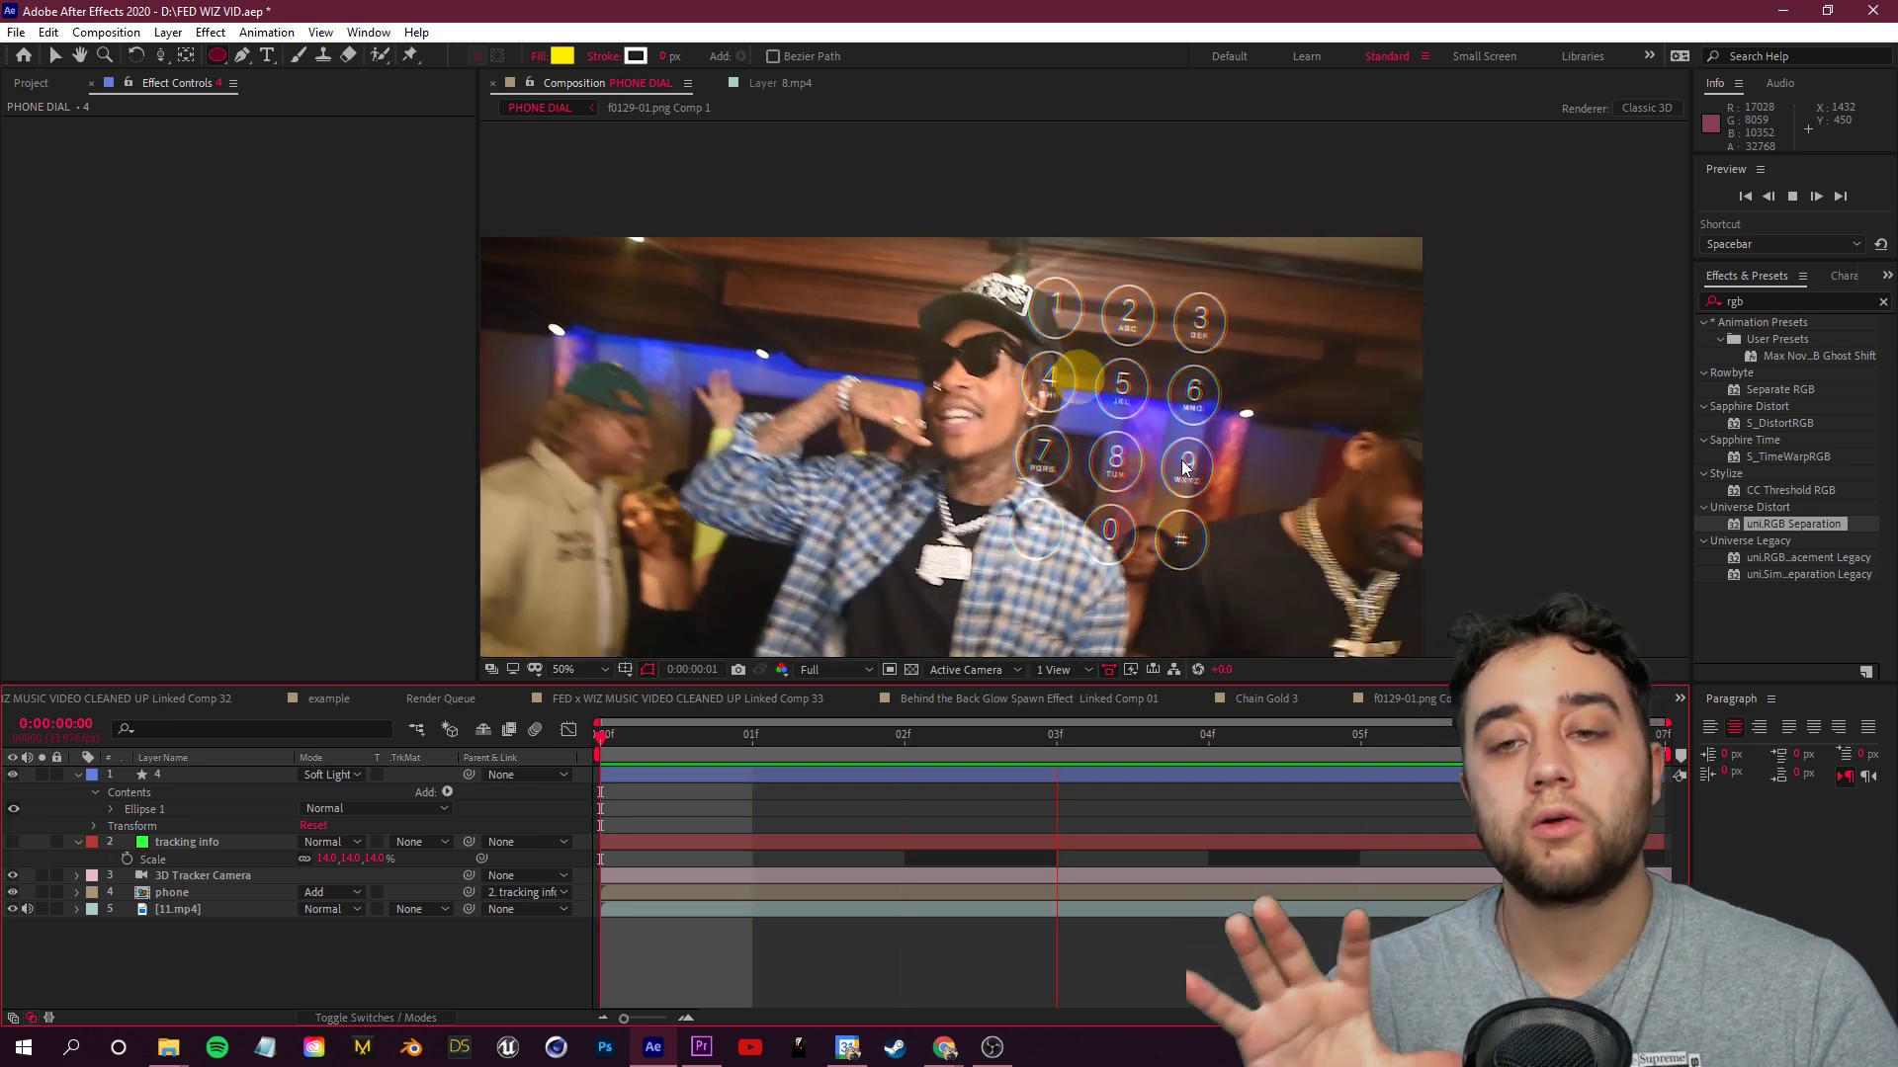
key("space")
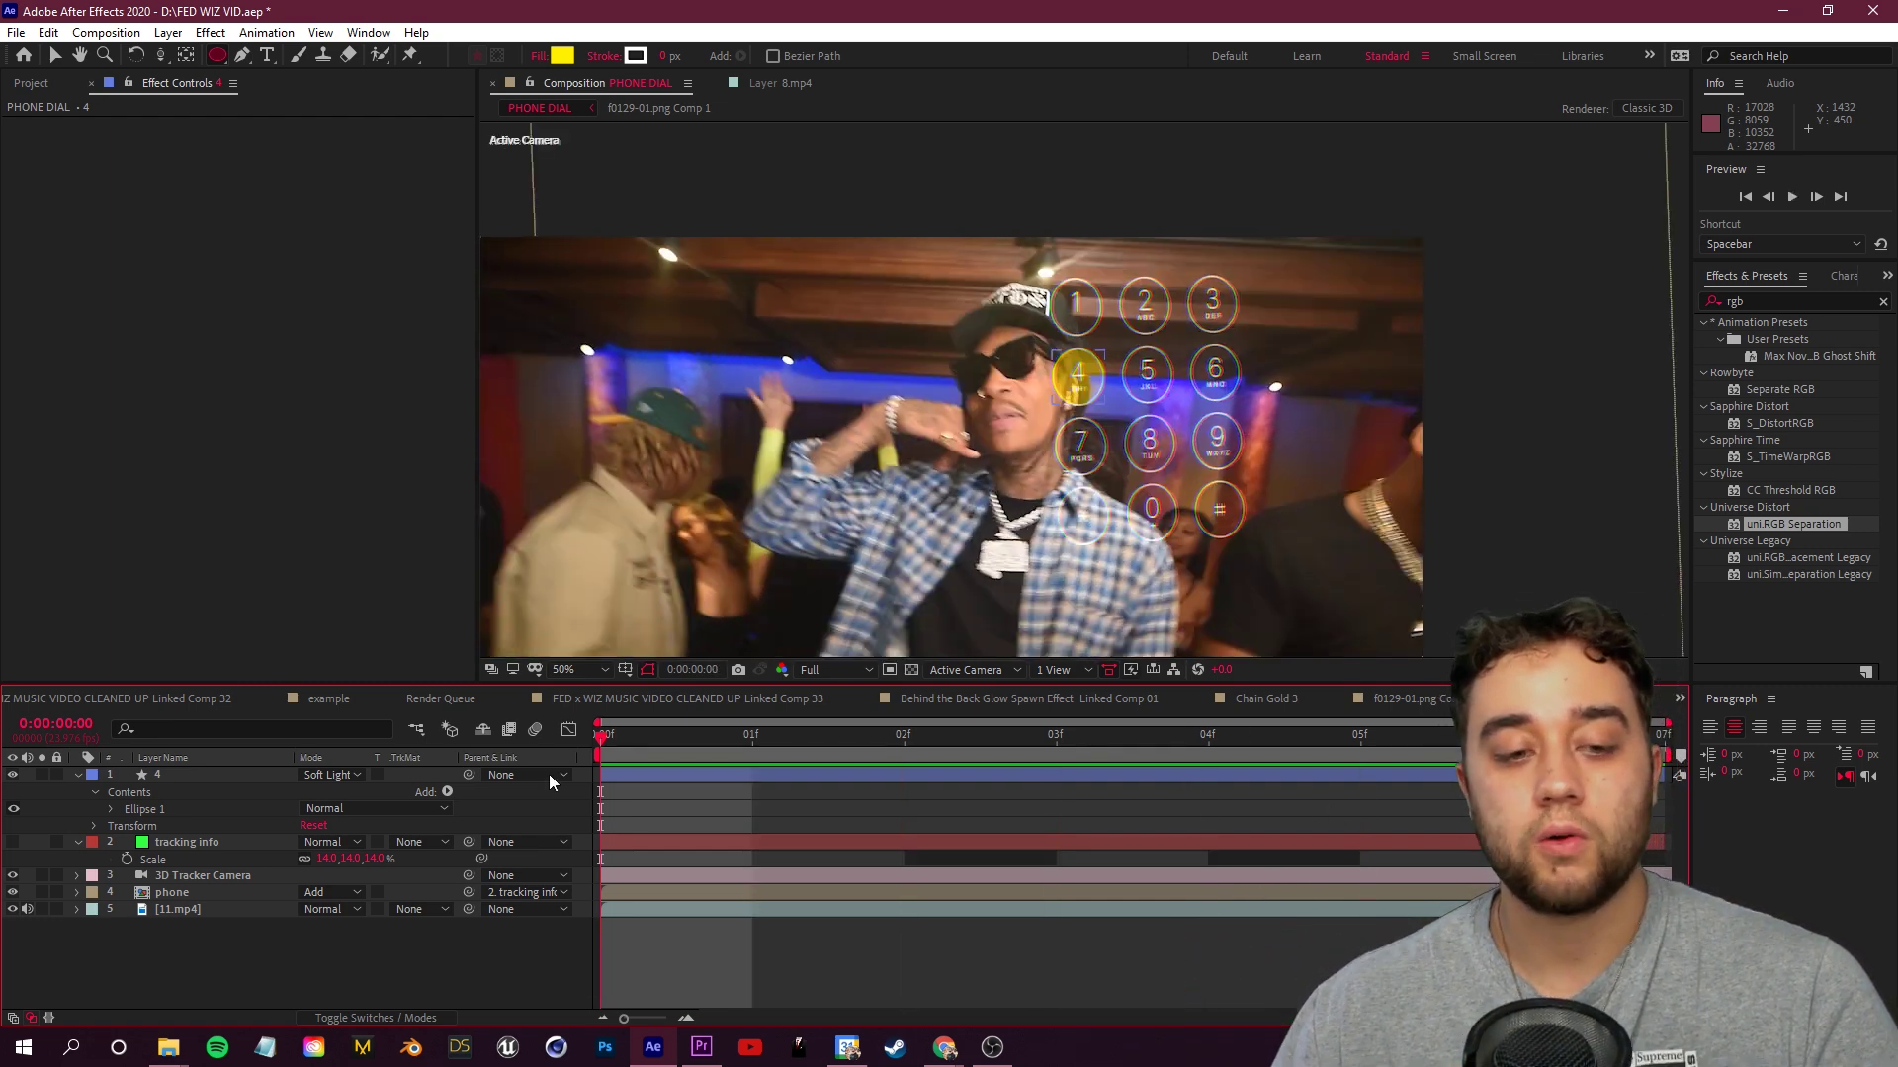
Make the yellow highlight layer 4 a 3D layer
left_click(356, 1022)
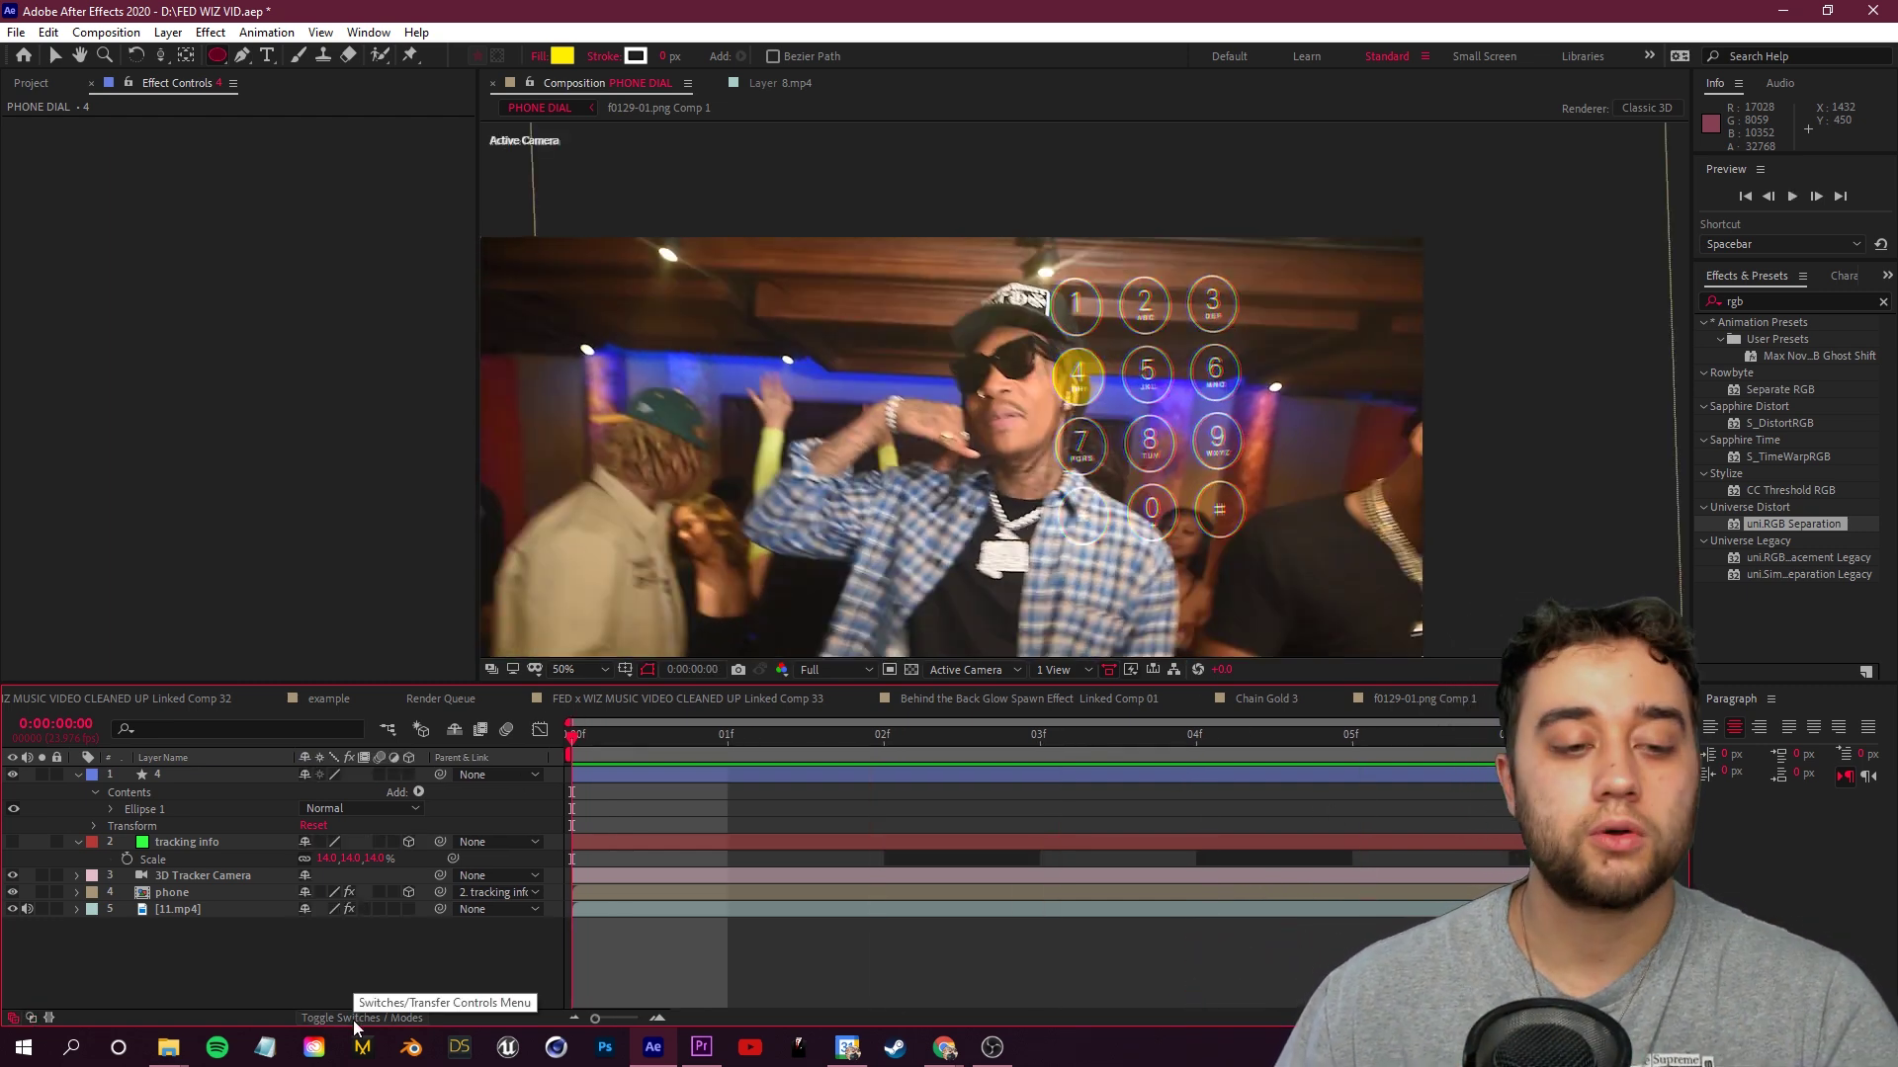
left_click(163, 777)
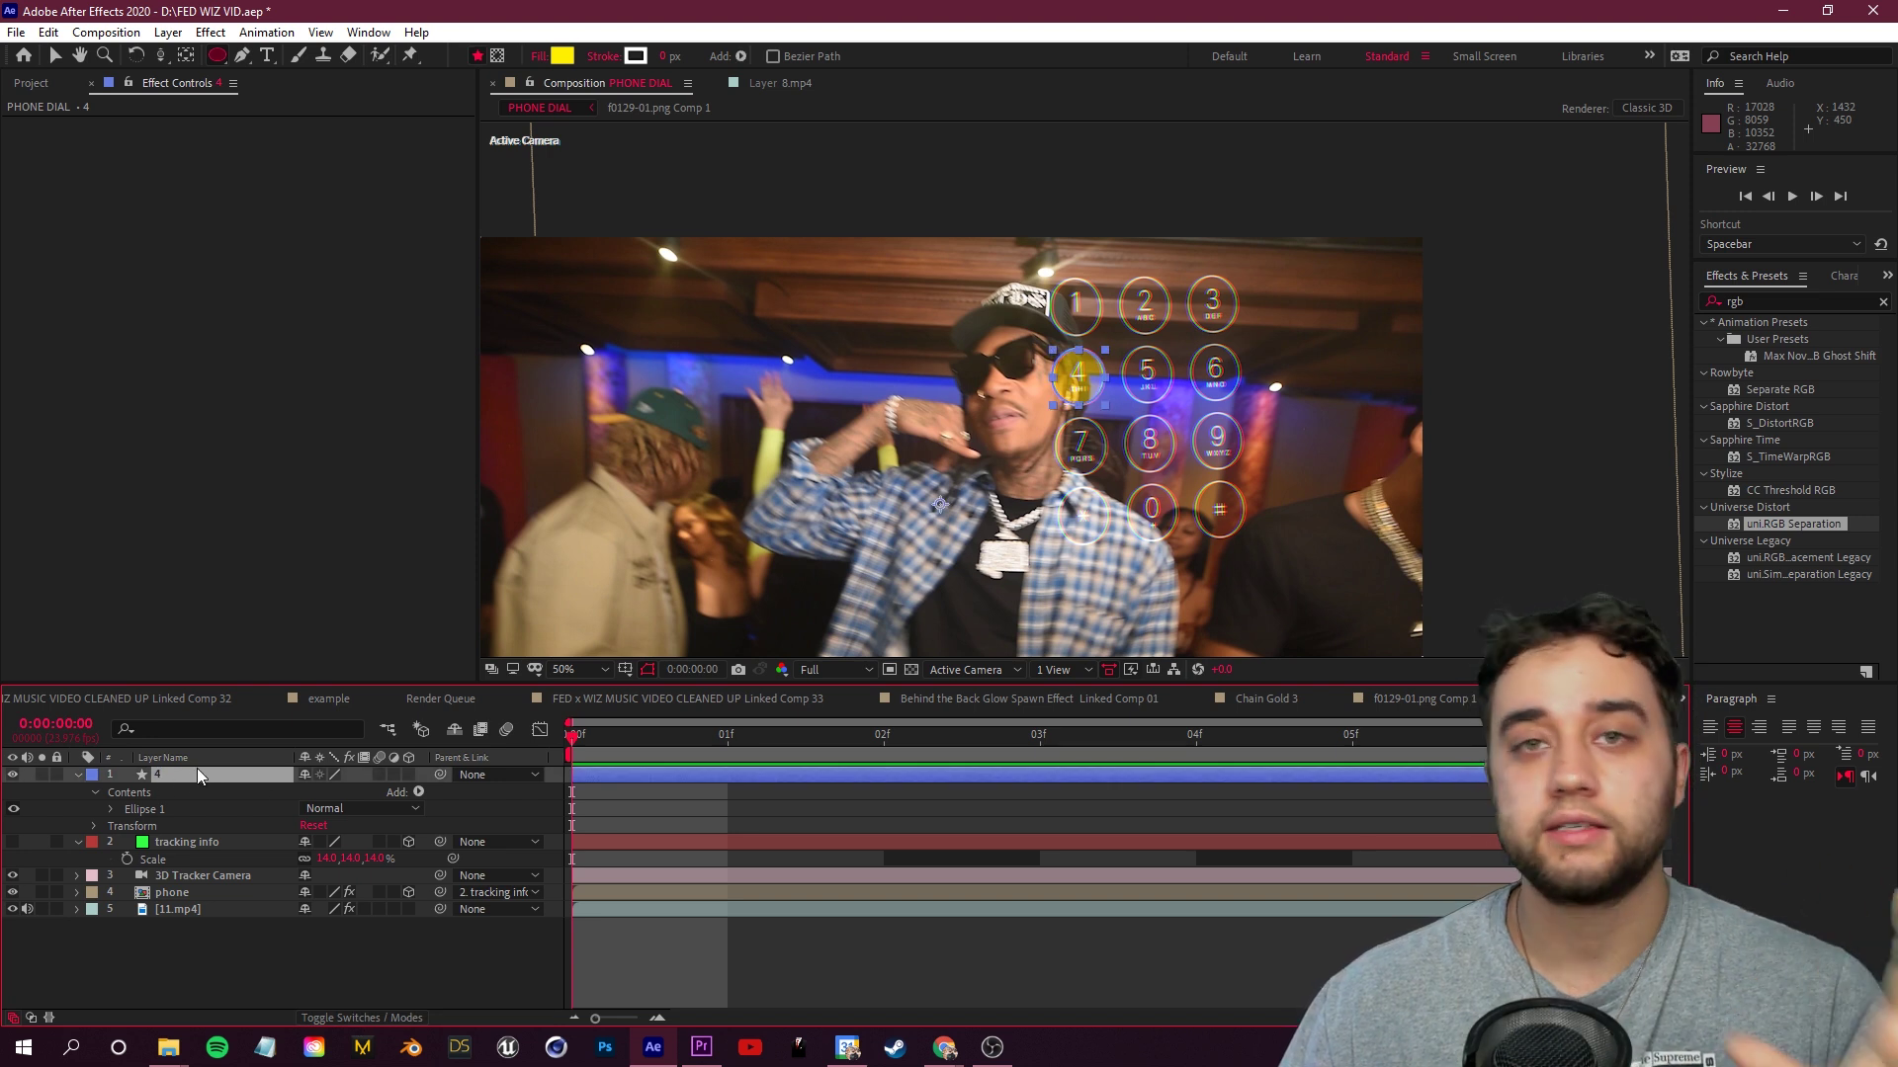
left_click(408, 775)
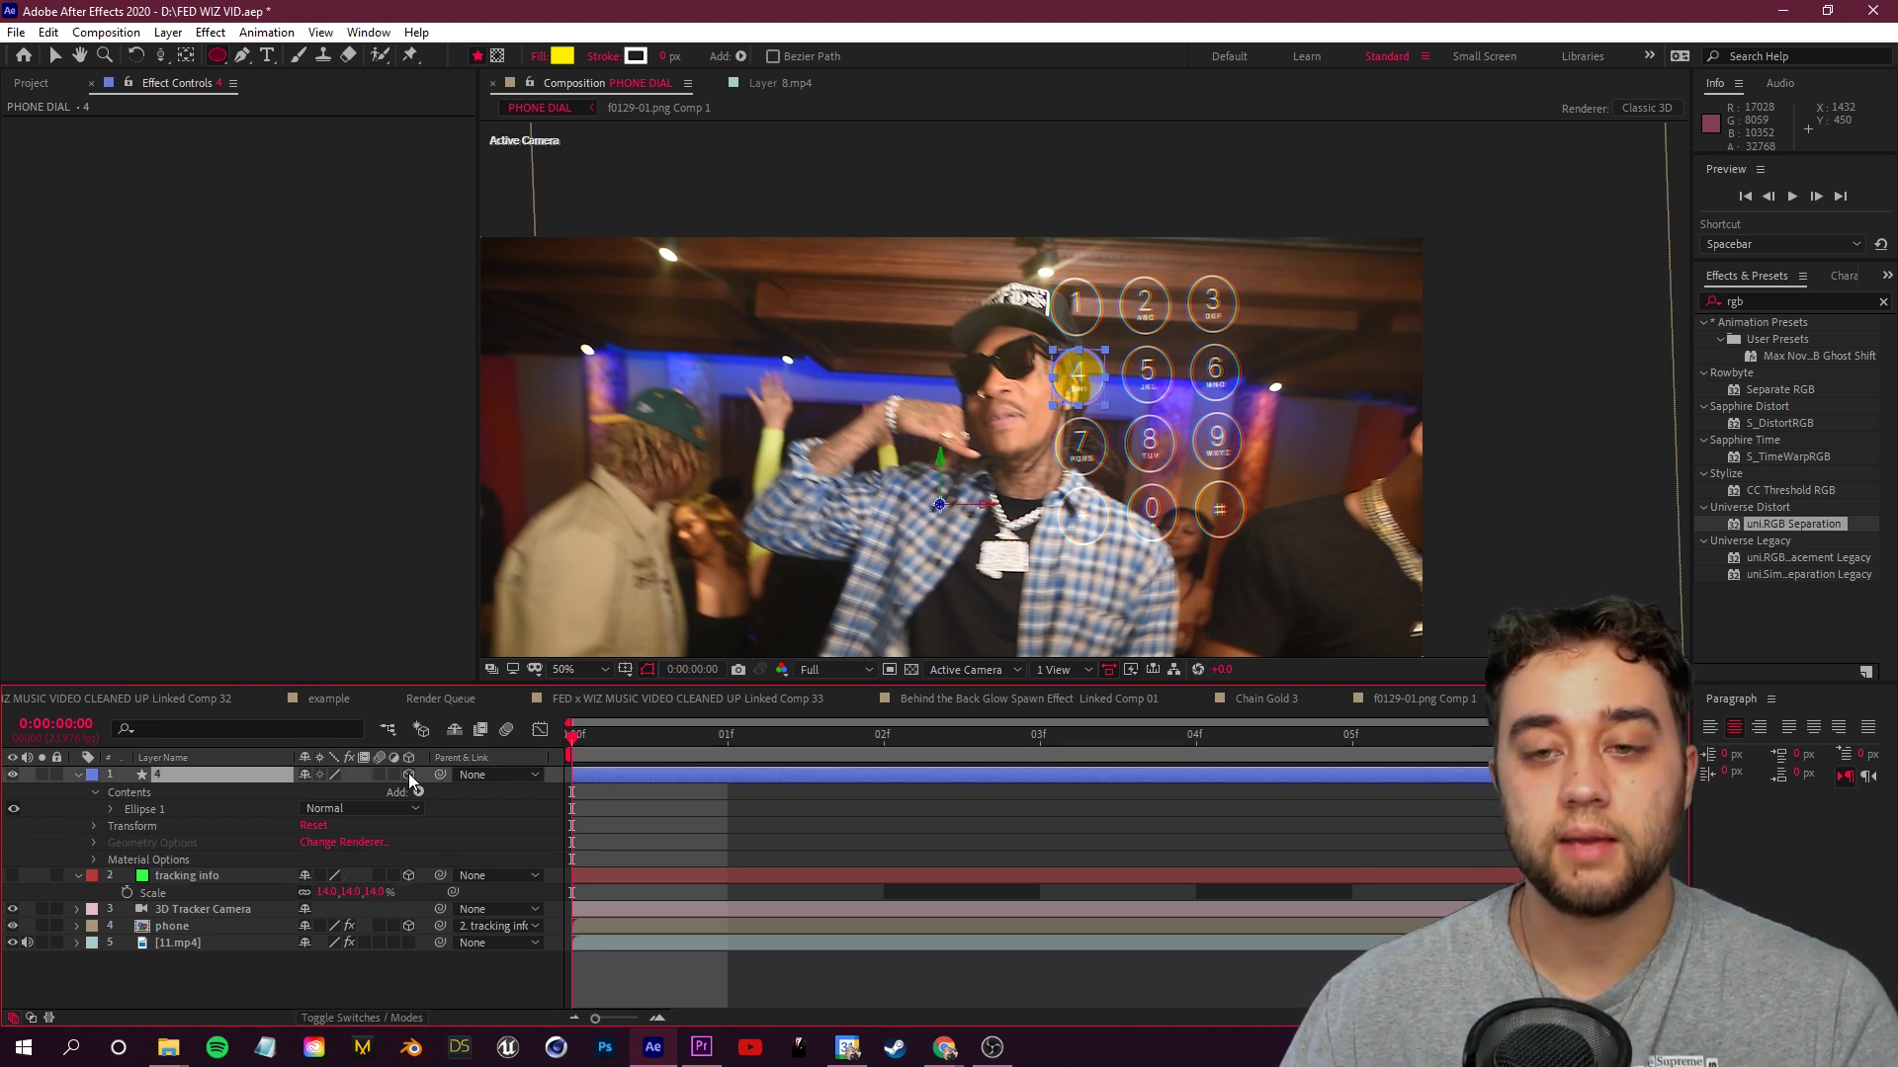
Parent the yellow layer 4 to the phone layer and realign it over the 4 button with anchor point 419, -176 and 80% scale
left_click(512, 777)
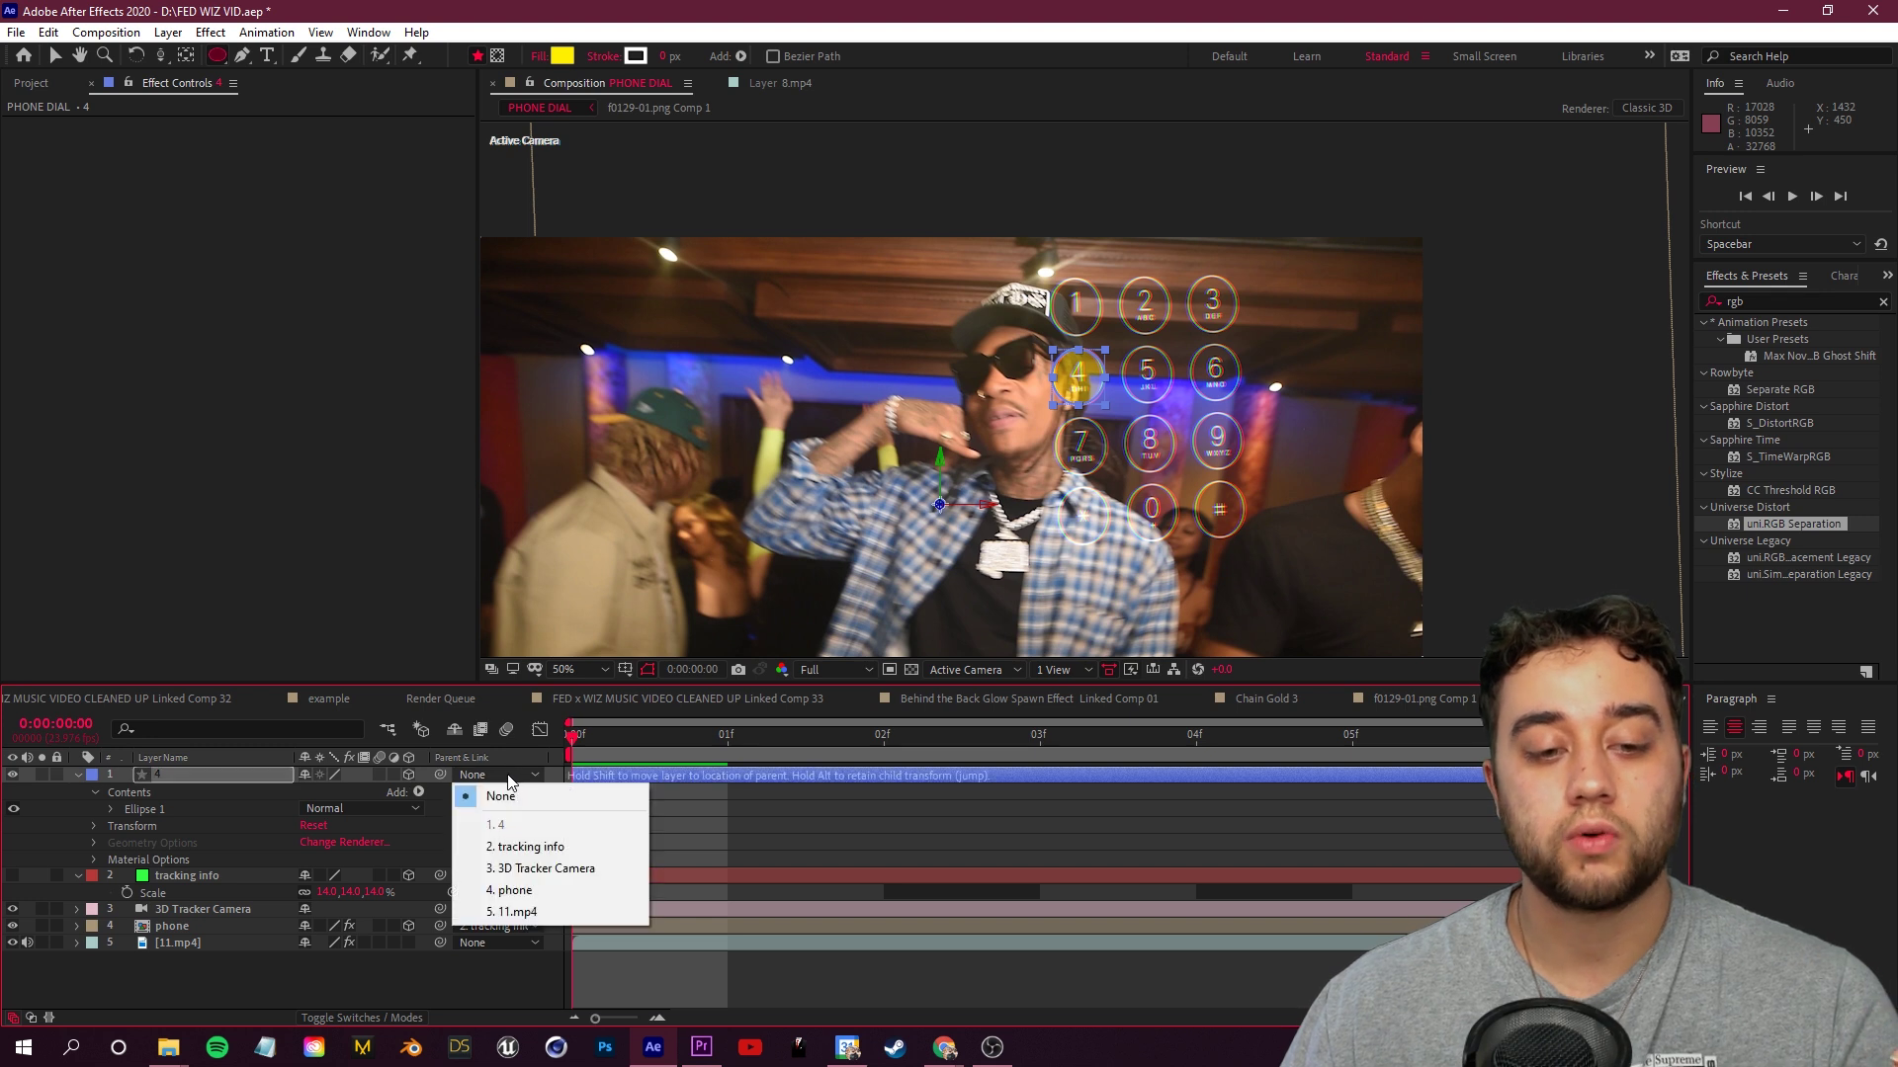
left_click(512, 890)
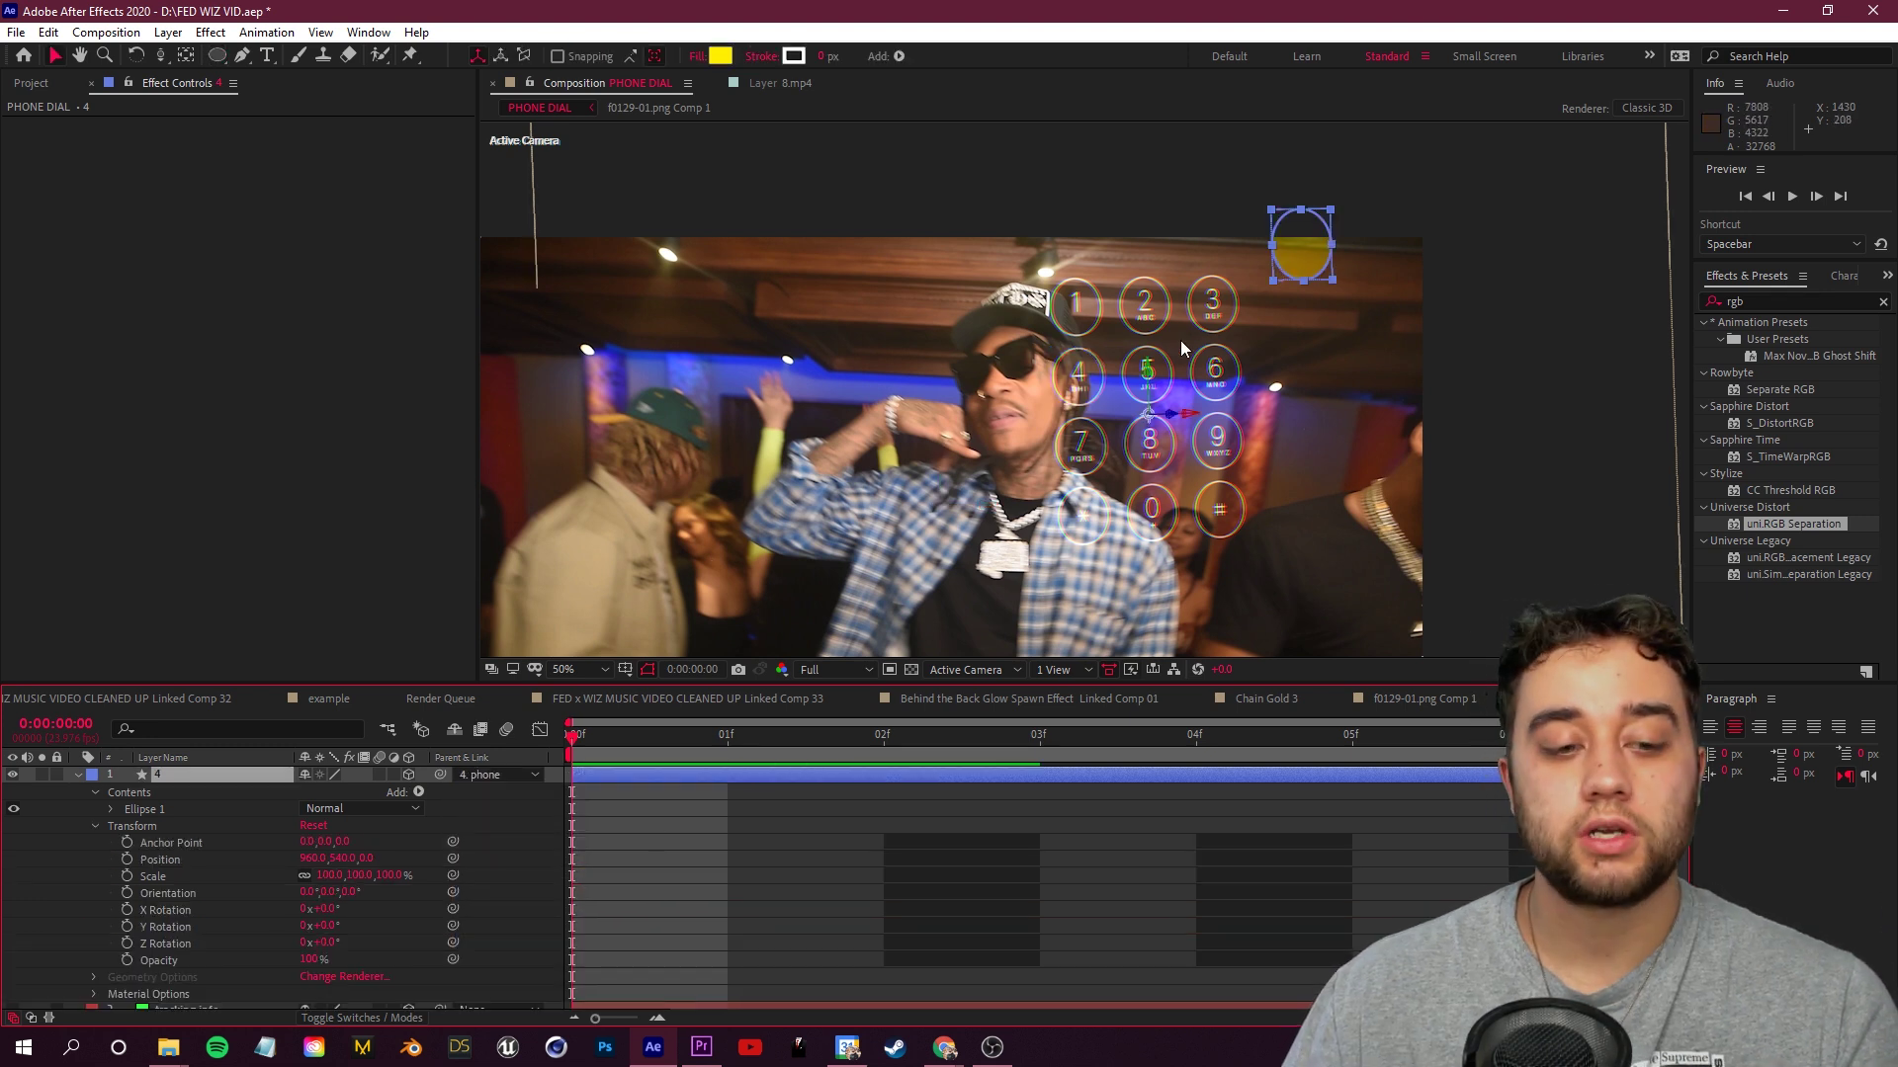
left_click_drag(304, 843, 674, 856)
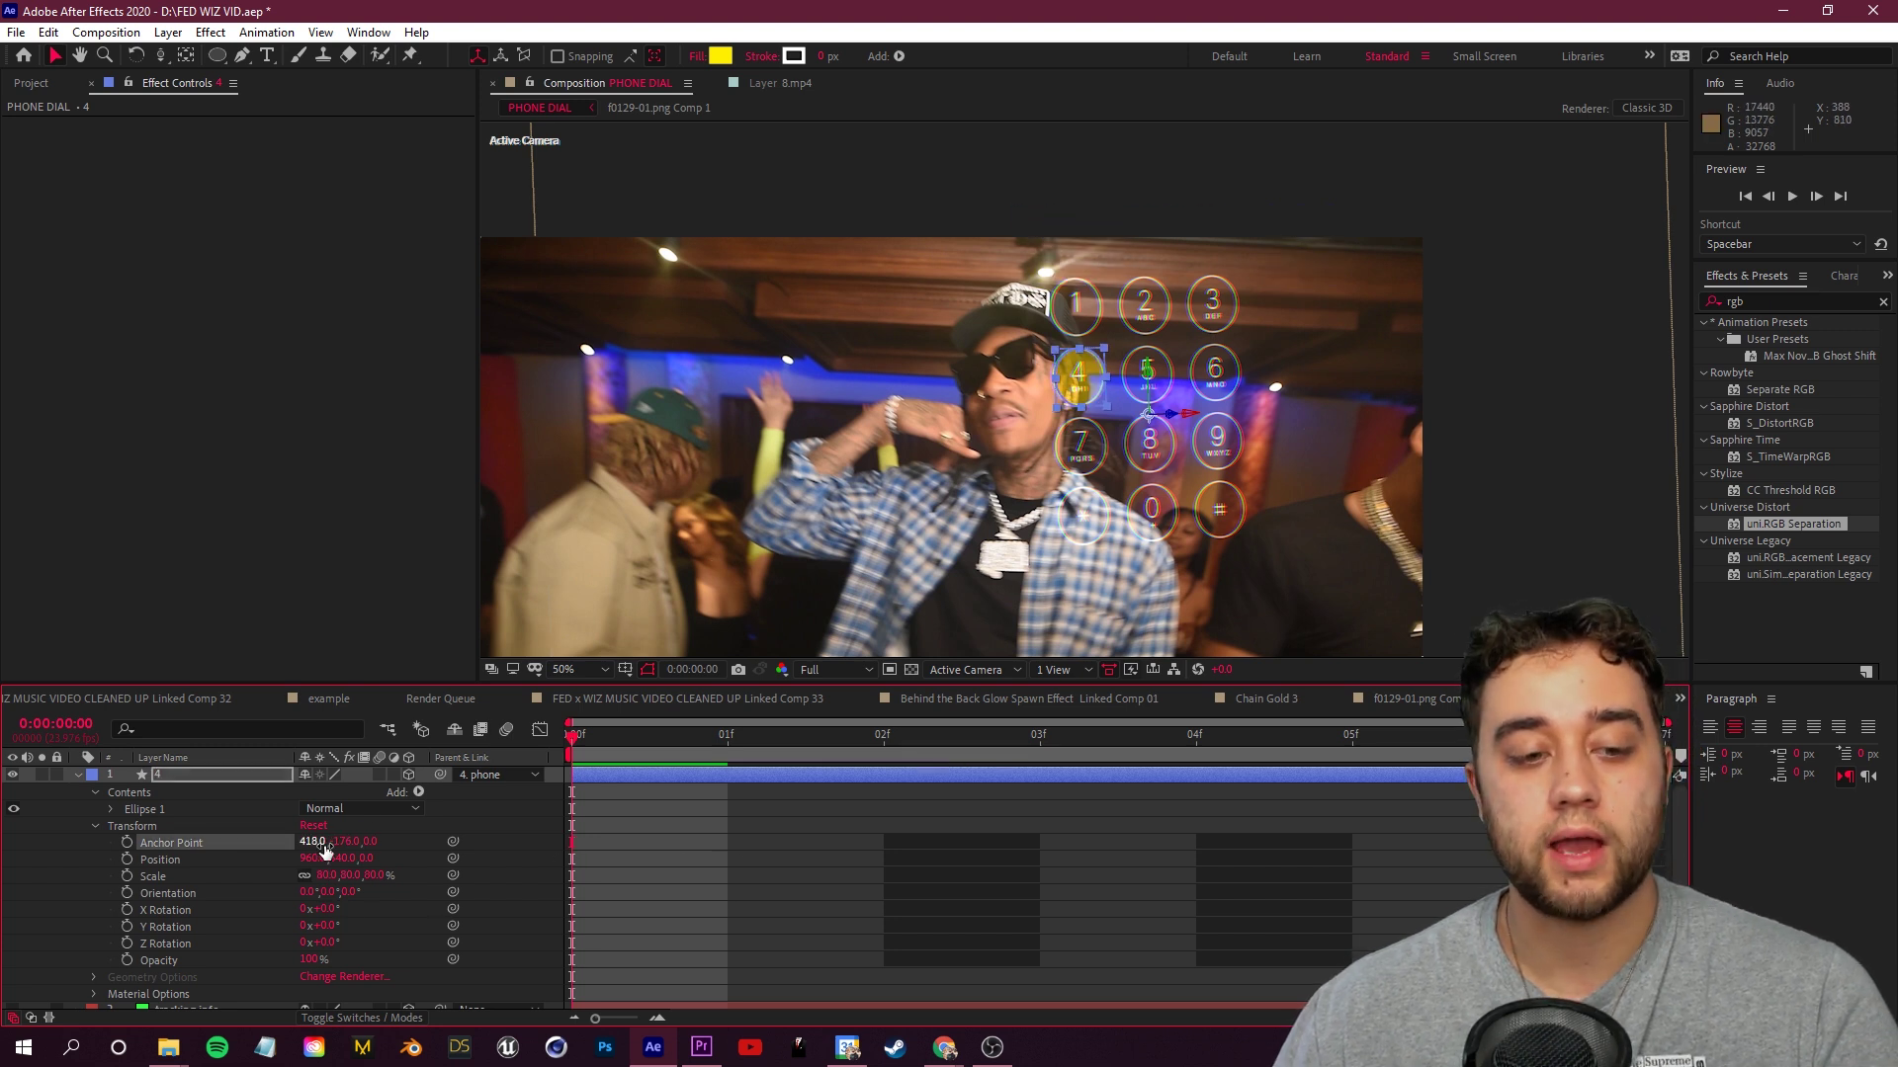
left_click_drag(326, 852, 320, 847)
left_click(719, 883)
key("space")
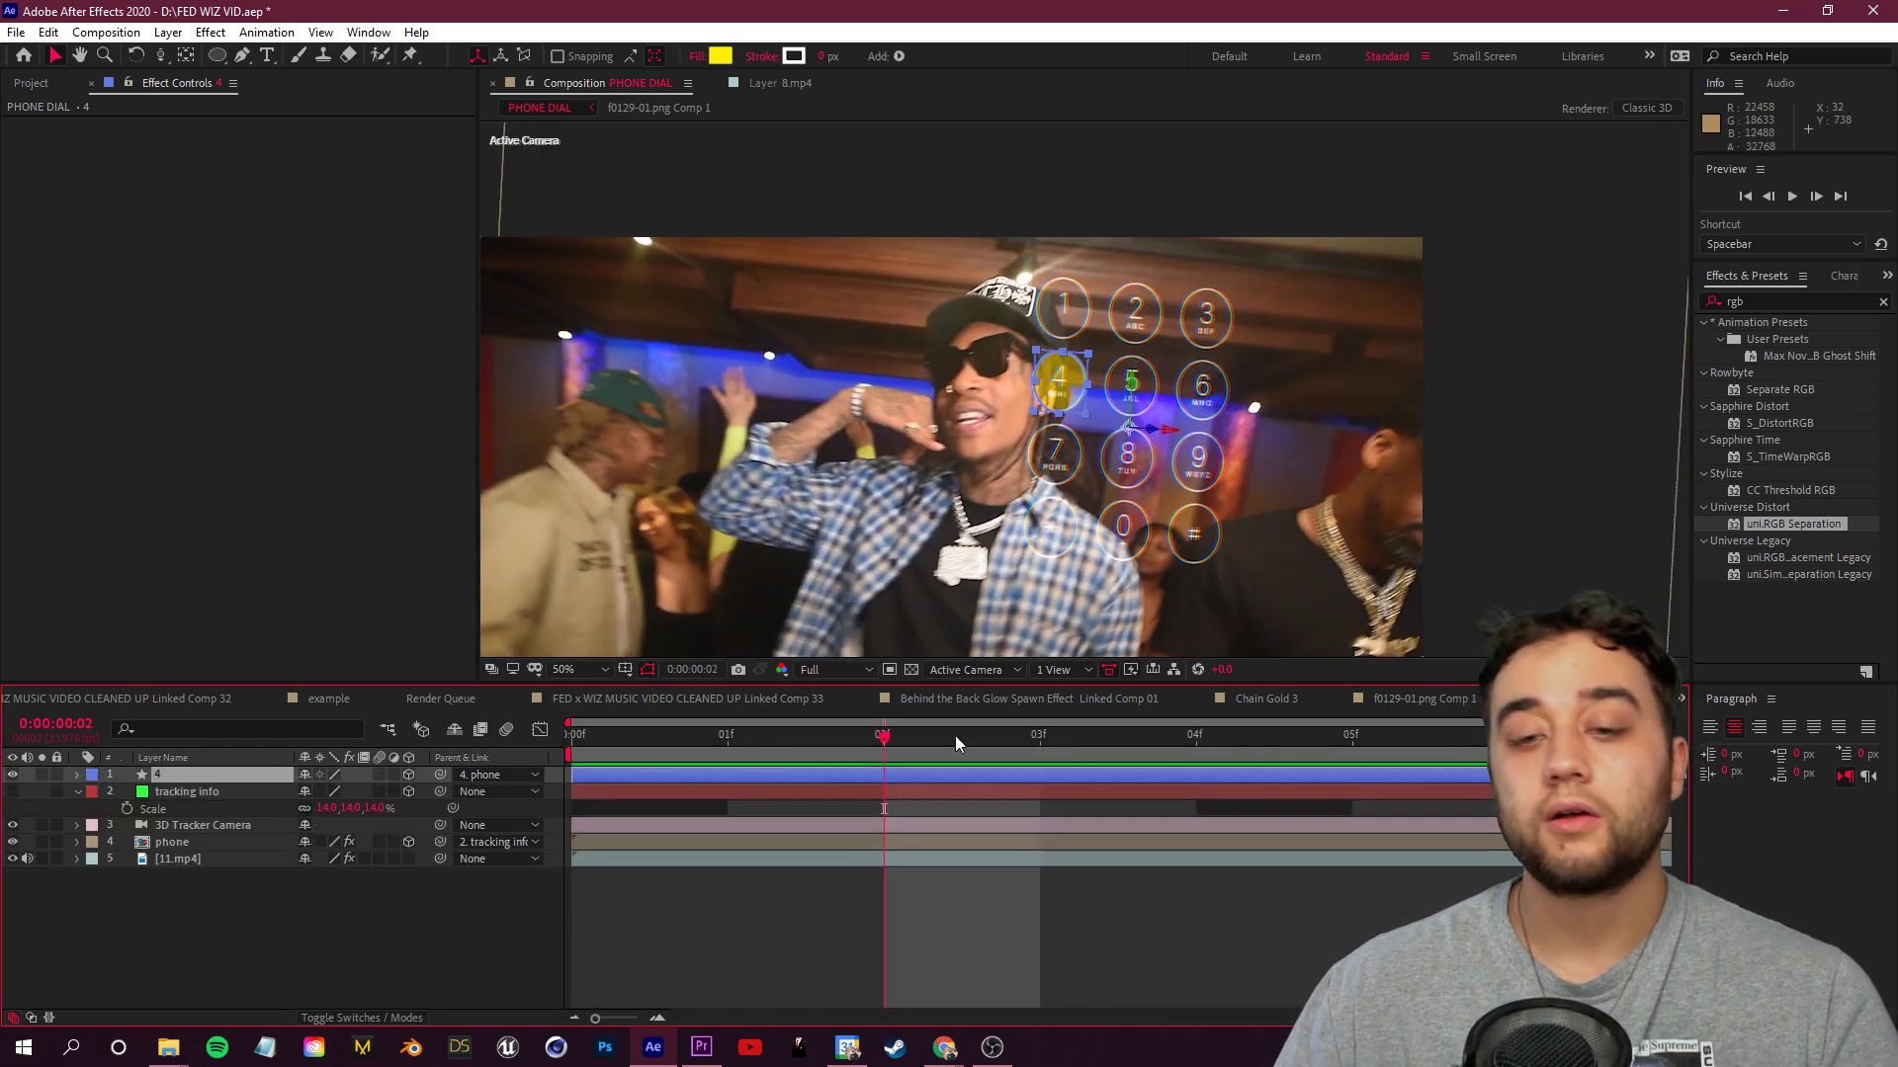
key("Page_Down")
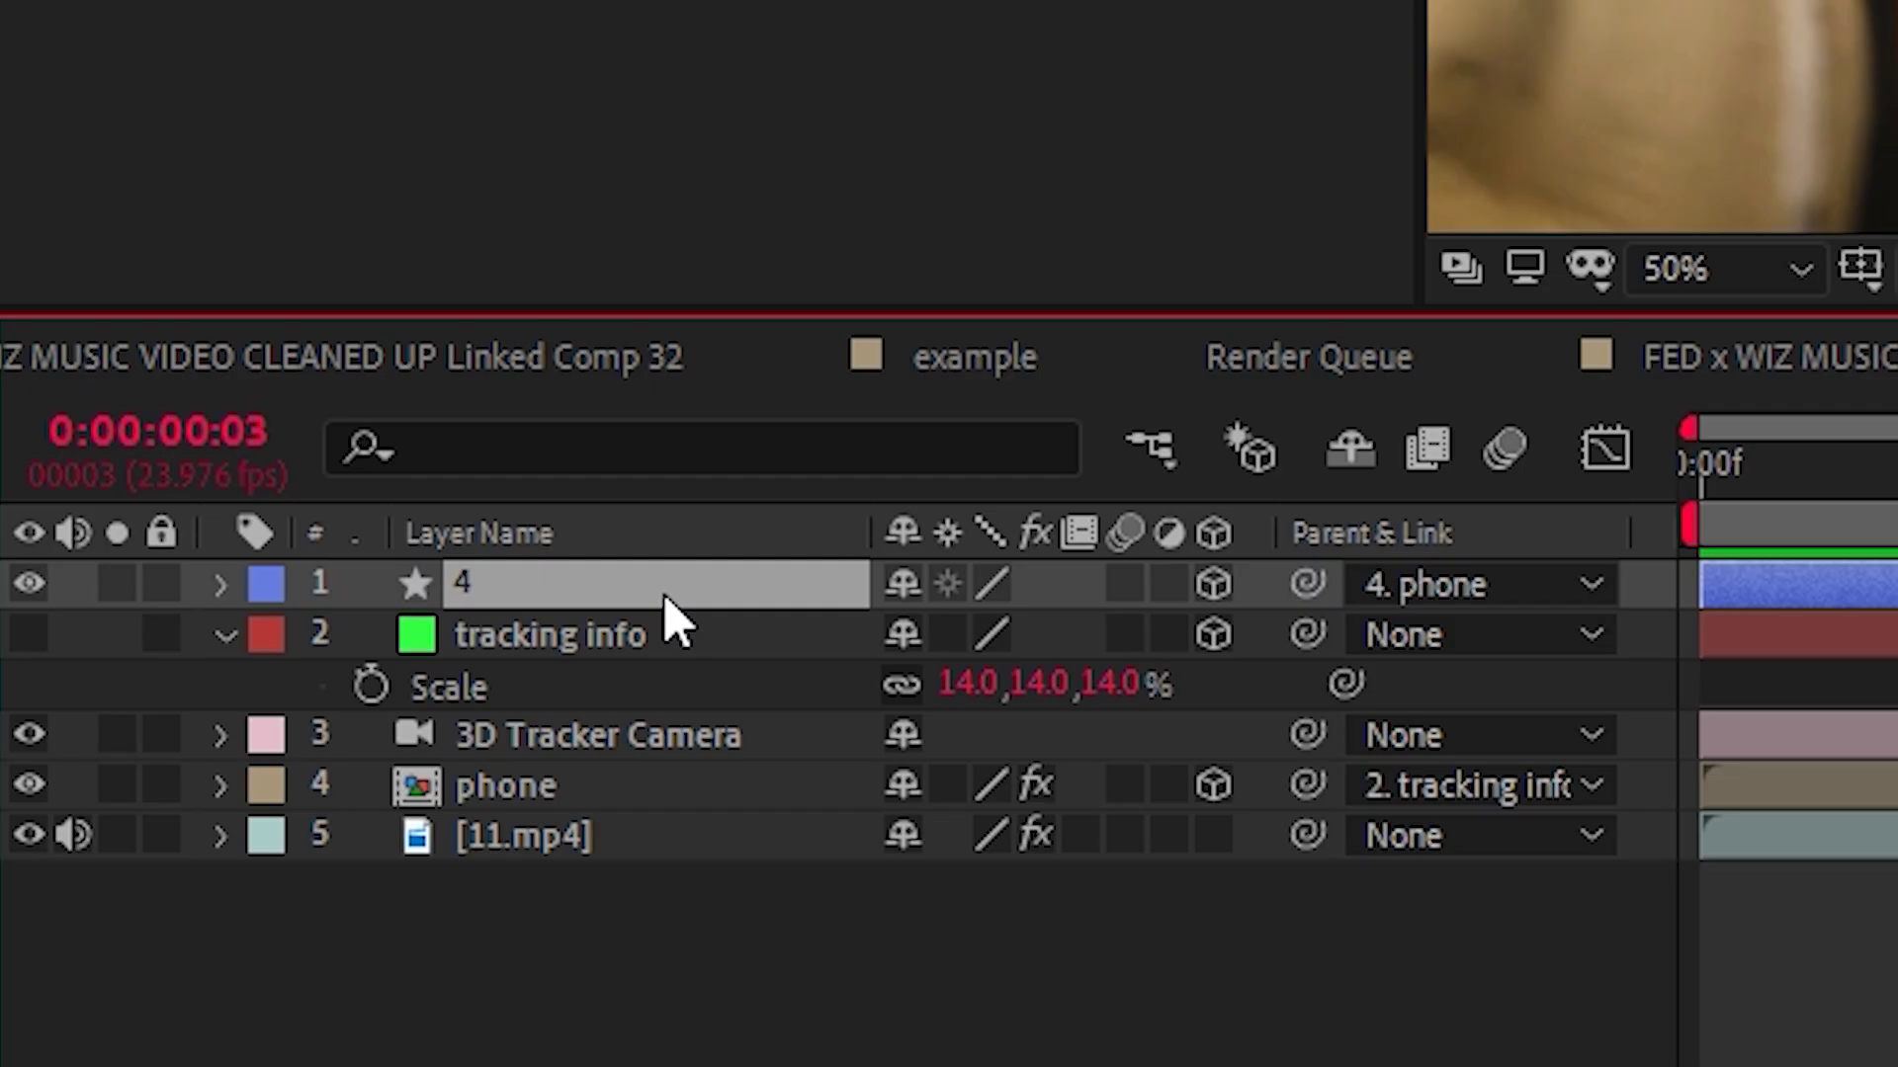
Duplicate the yellow layer 4 as layer 1 and set its anchor point Y to -49 so it covers the 1 button
key("ctrl+d")
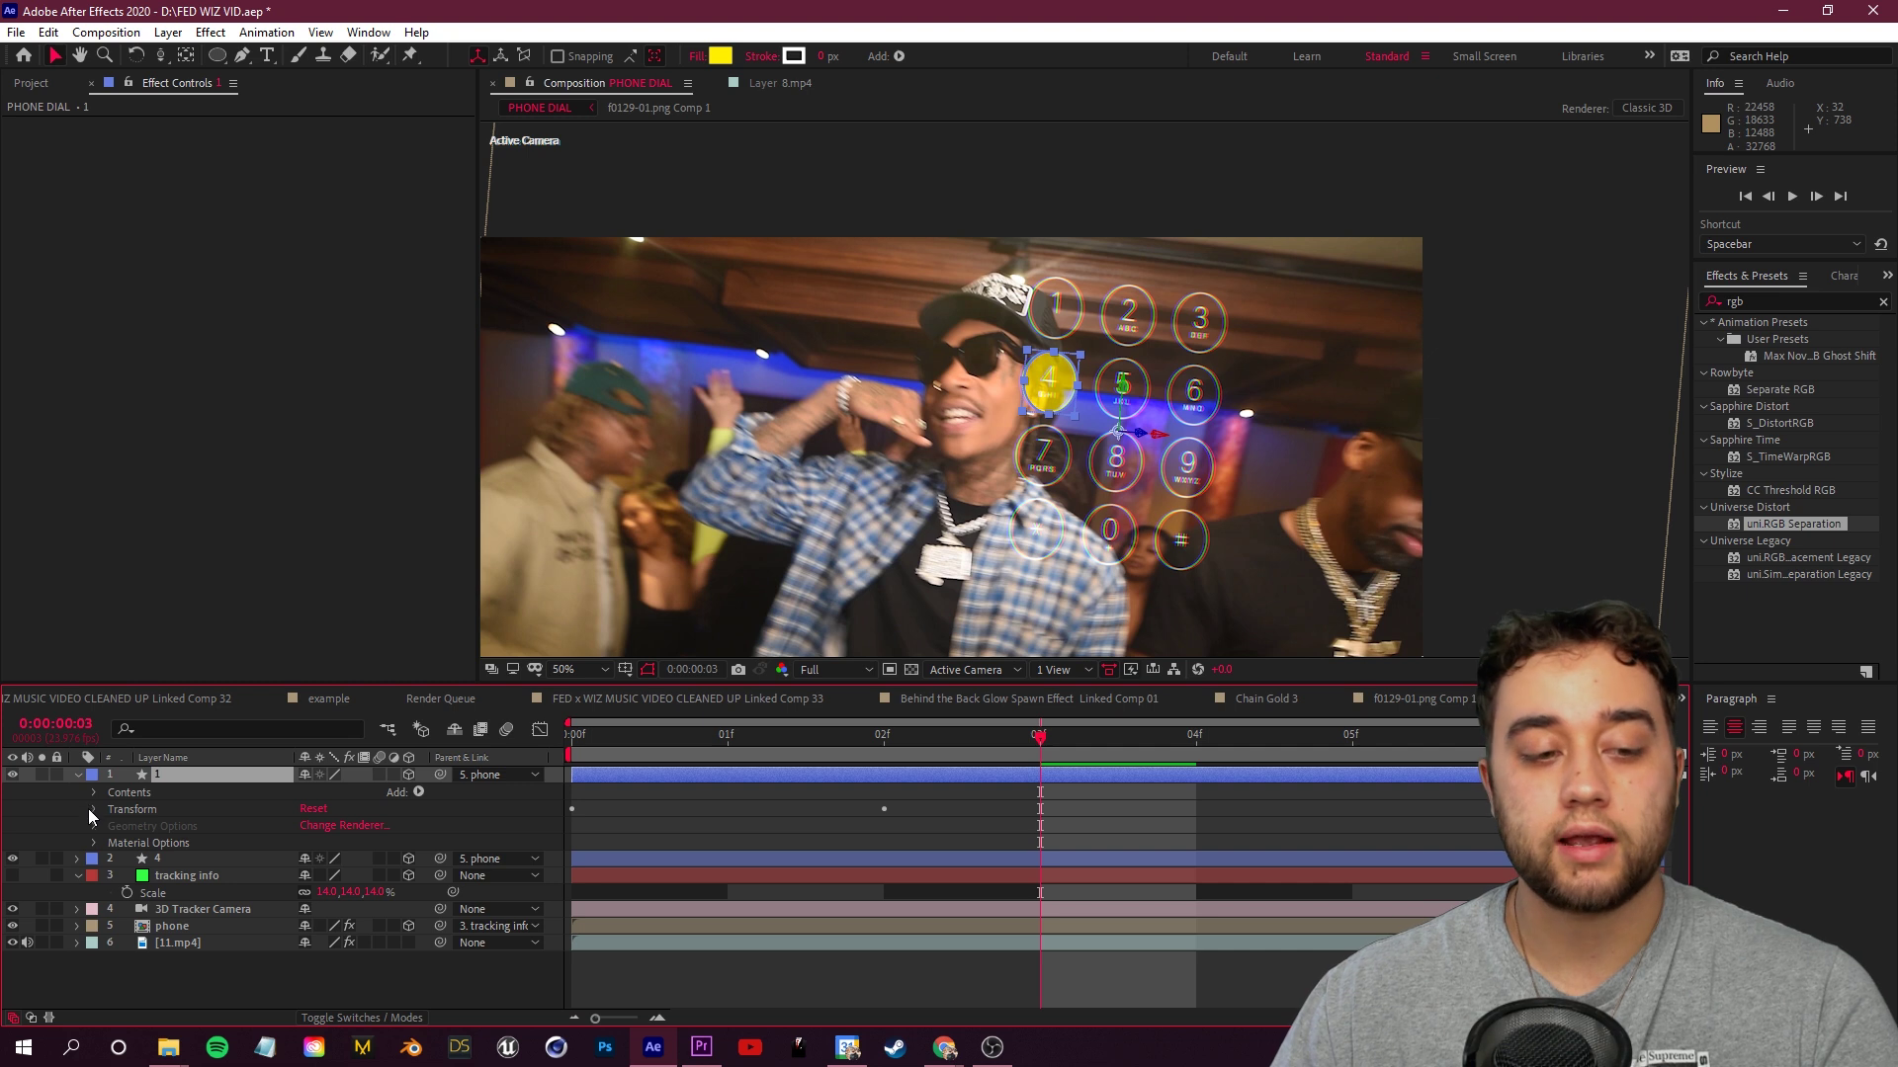
left_click(93, 809)
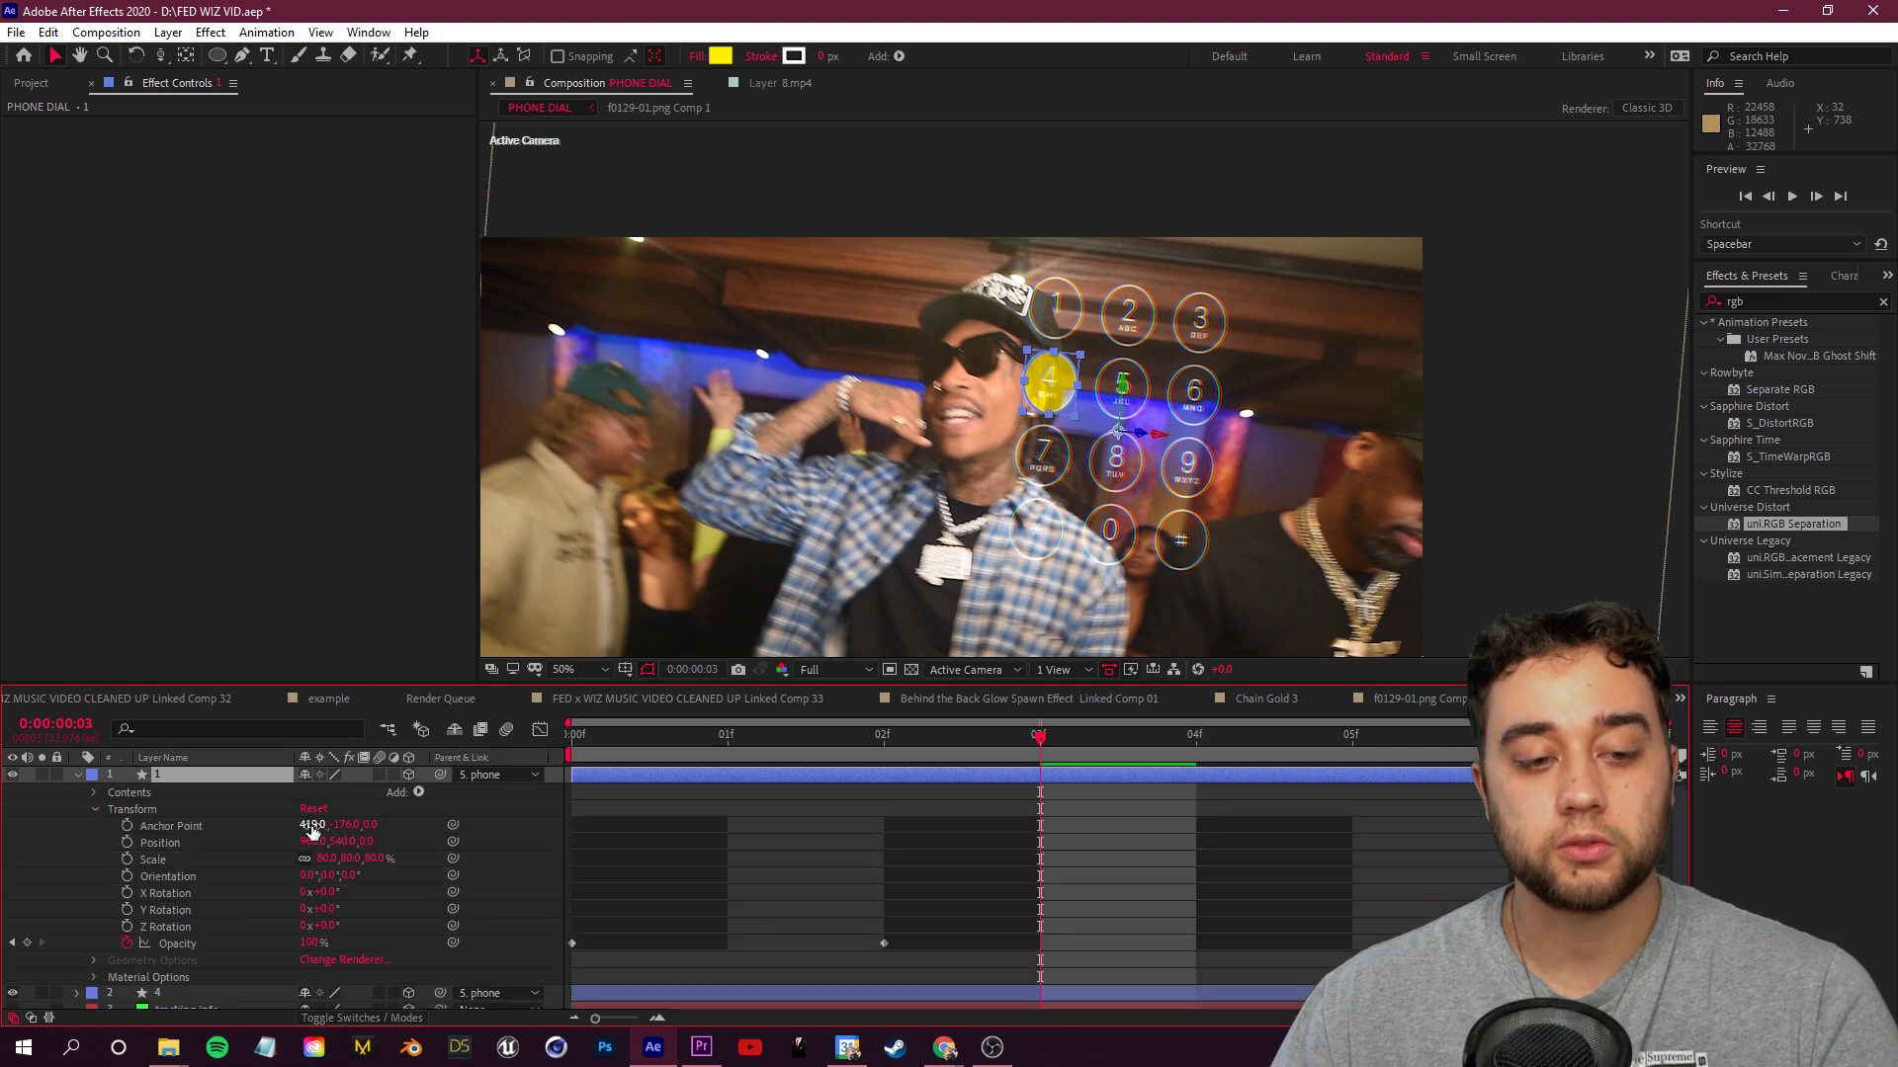
left_click_drag(344, 825, 472, 822)
Duplicate the yellow highlight layer 1 and rename the copy 2
left_click(209, 776)
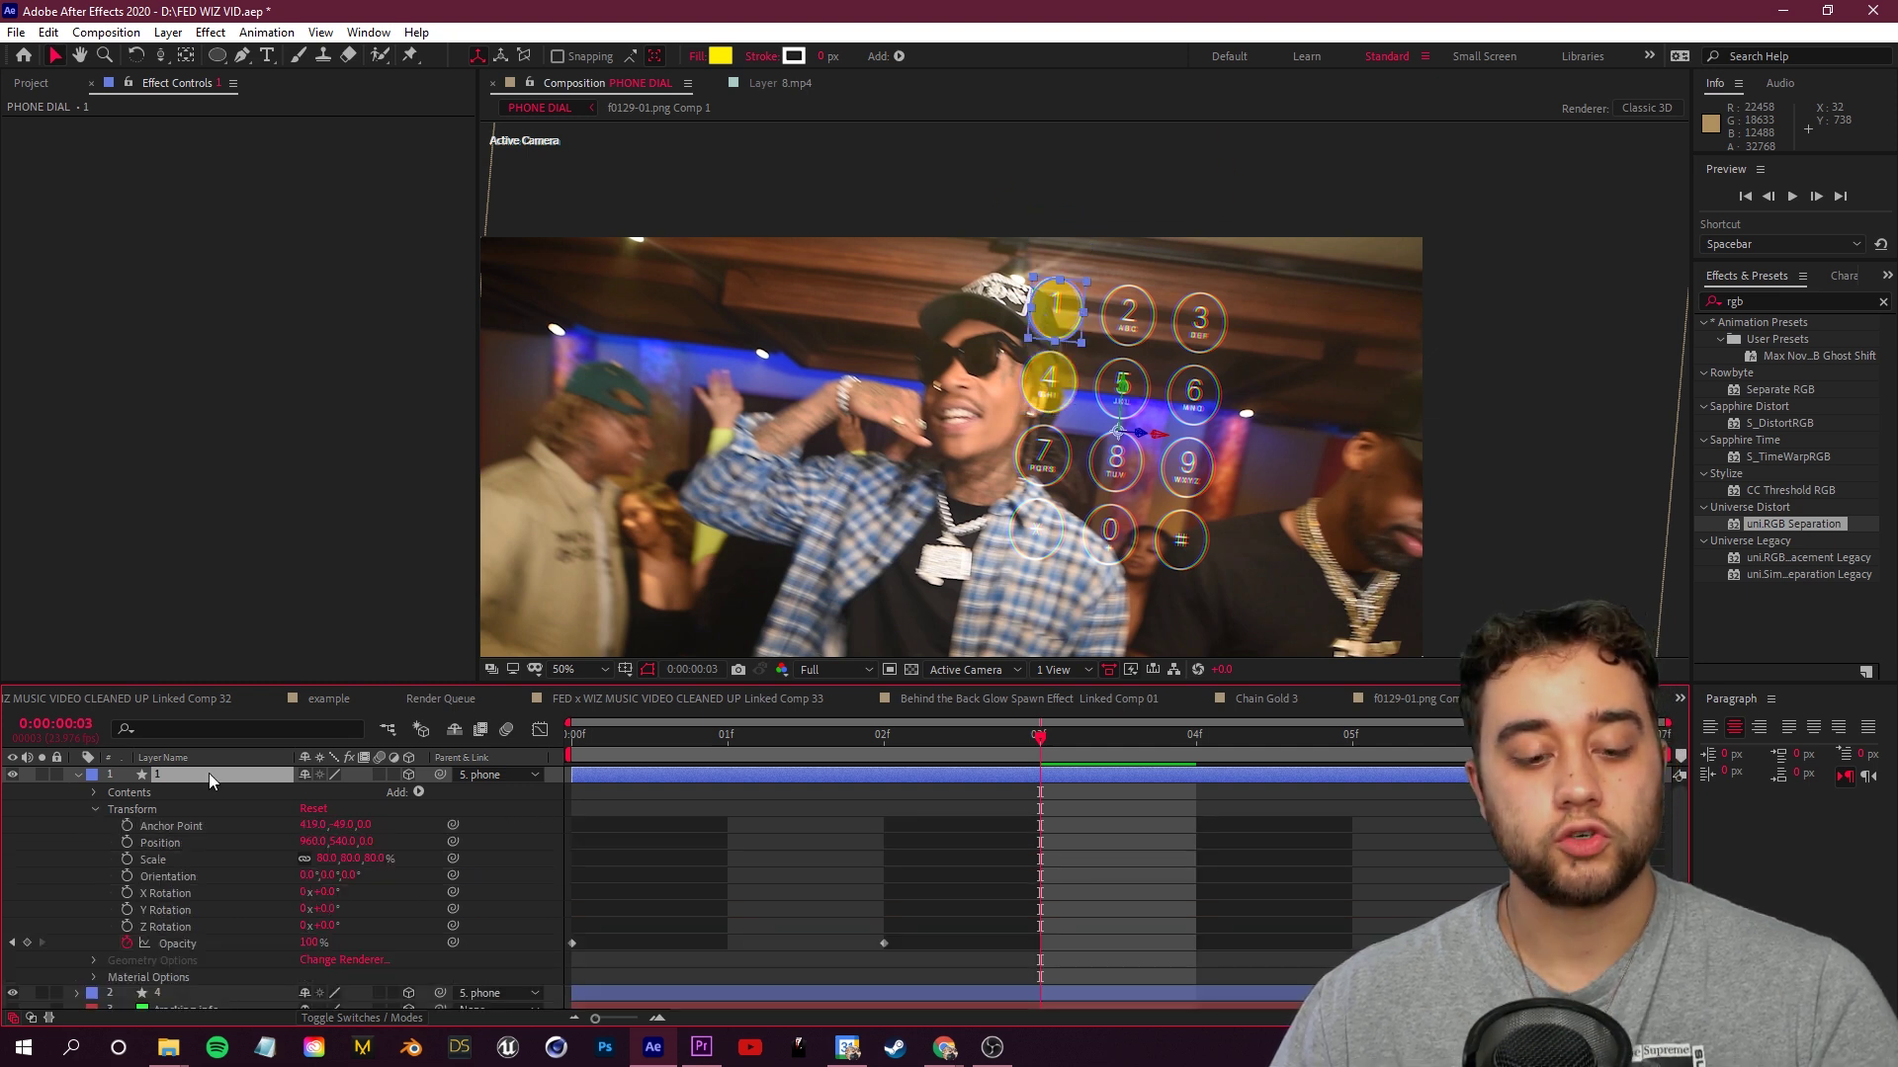
key("ctrl+d")
right_click(180, 783)
left_click(247, 743)
type("2")
key("Return")
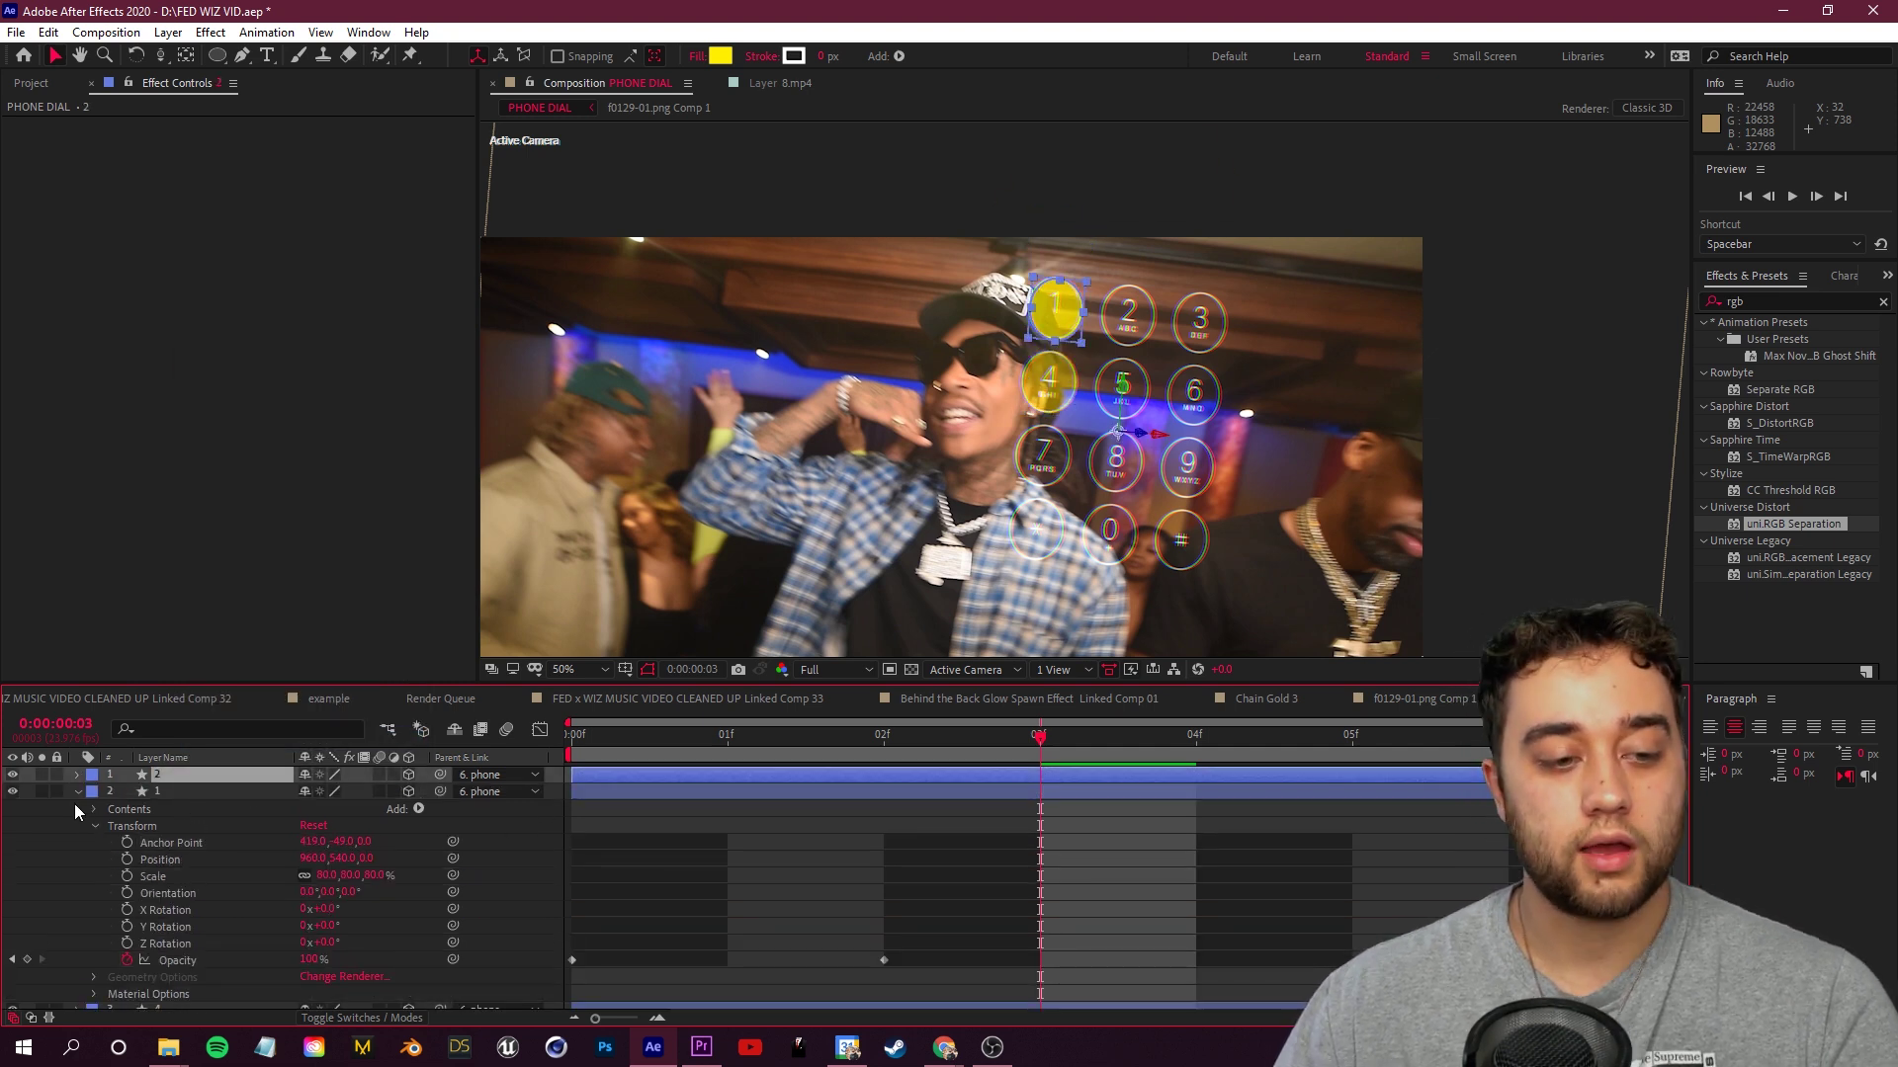
Shift the anchor point X of layer 2 so its yellow circle covers the 2 button
left_click(78, 791)
left_click(78, 775)
left_click(94, 809)
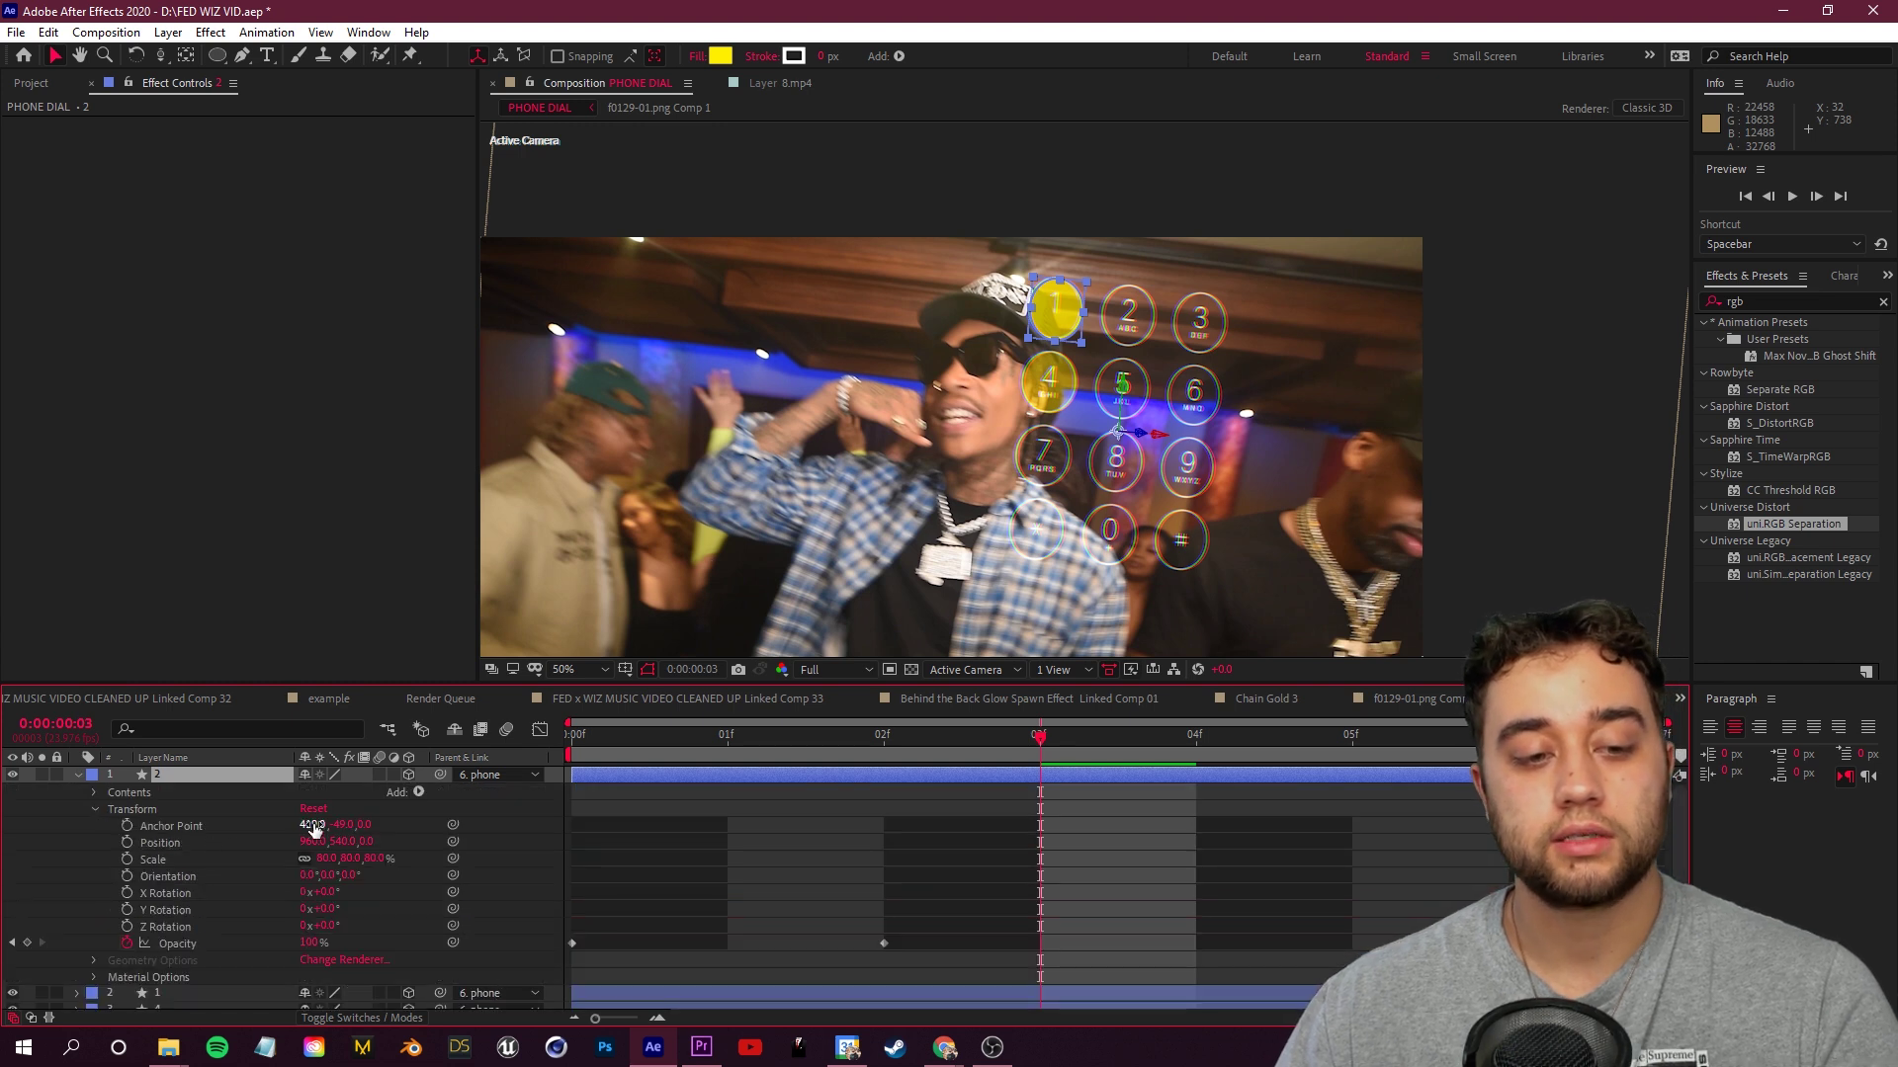
left_click_drag(318, 832, 158, 831)
left_click_drag(158, 830, 191, 830)
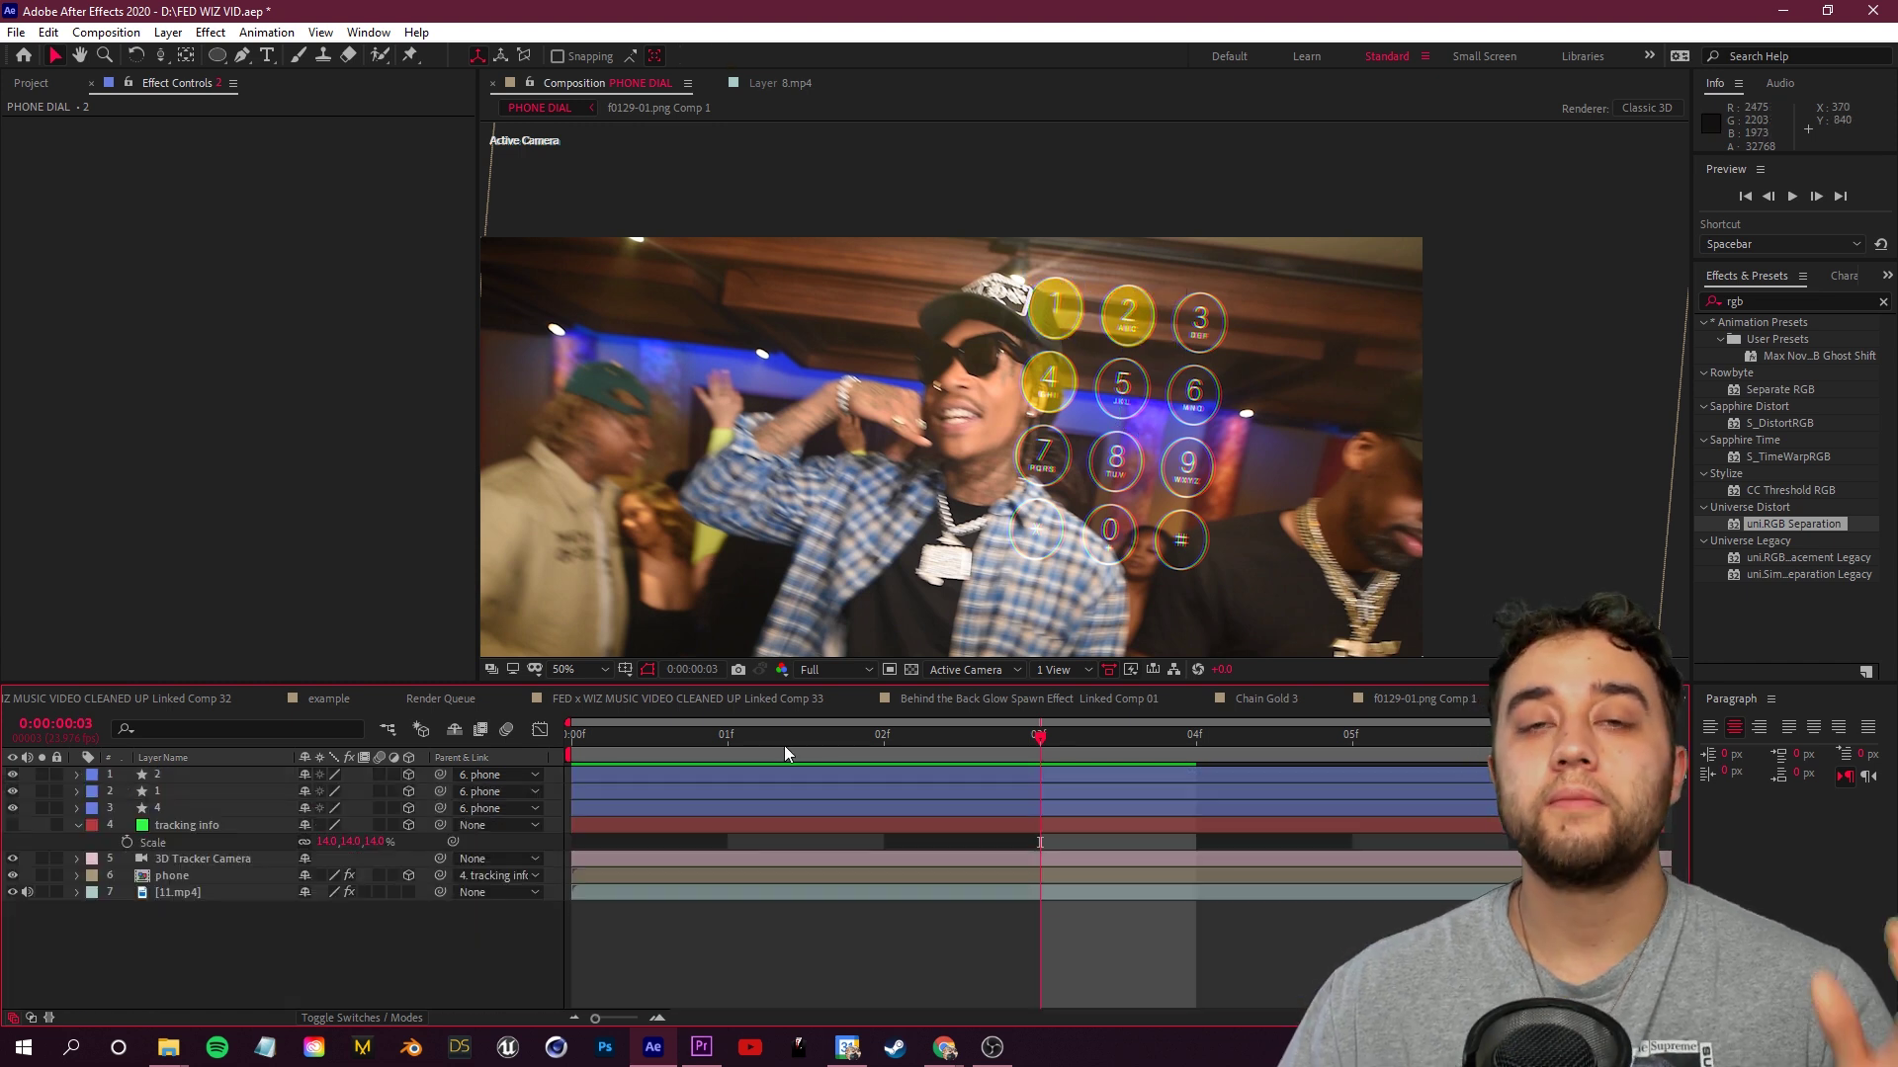
Stagger the highlights so layer 1 starts at frame 2 and layer 2 at frame 3, and check the sequence frame by frame
left_click_drag(601, 792, 844, 787)
left_click_drag(722, 775, 1136, 775)
key("Page_Up")
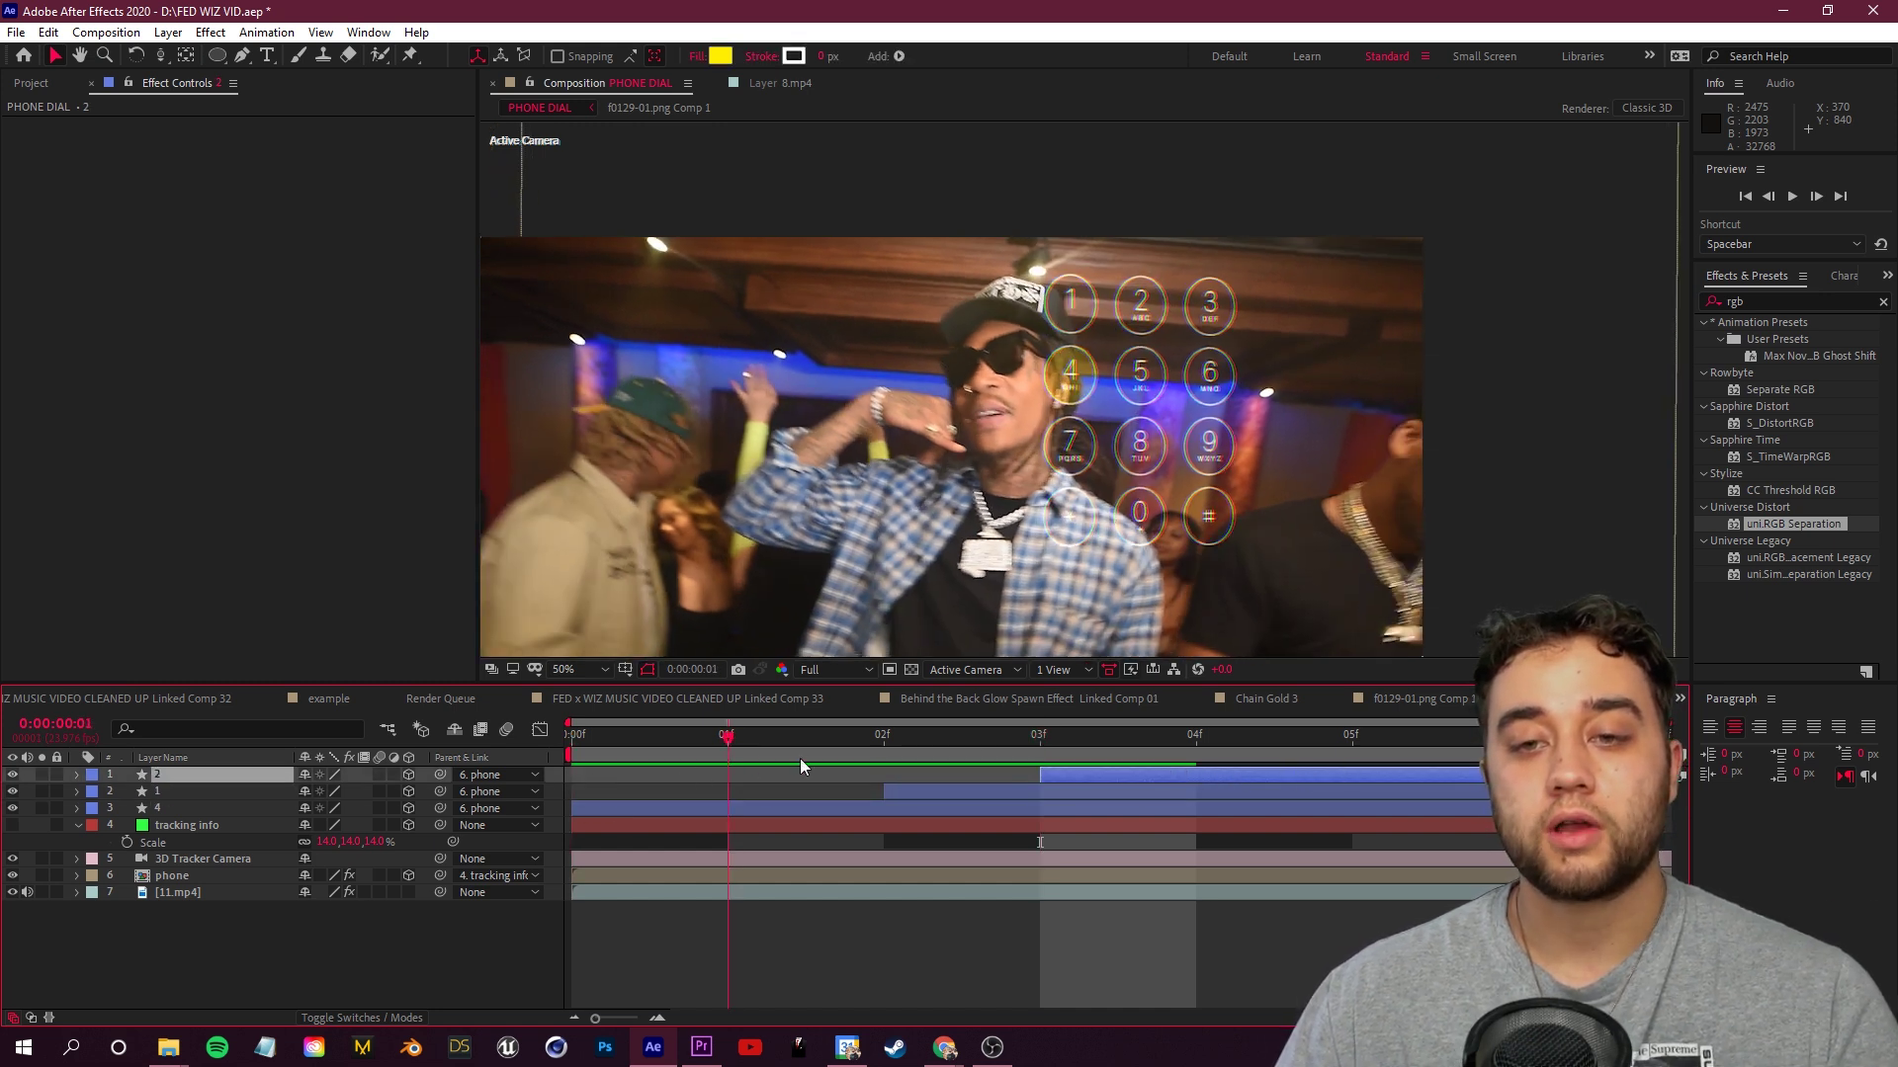
key("Page_Down")
key("Page_Down")
key("Page_Down")
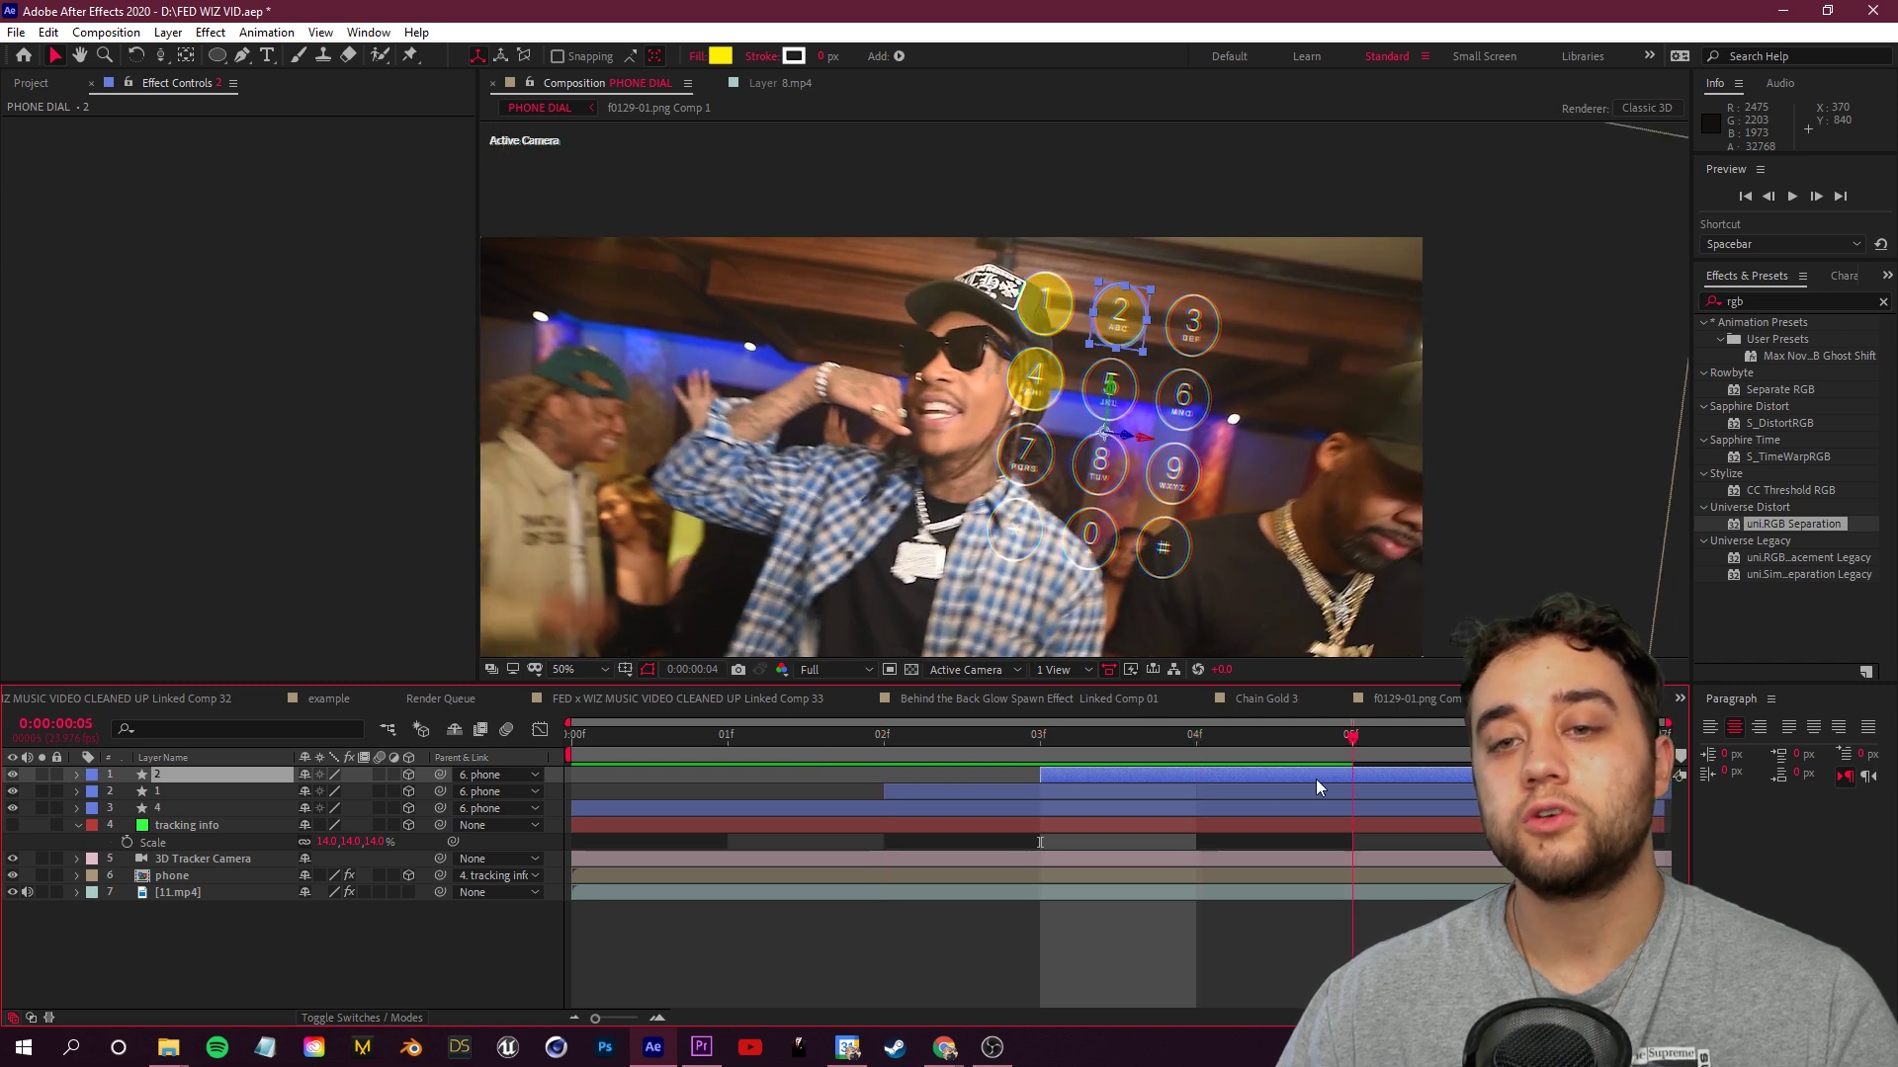